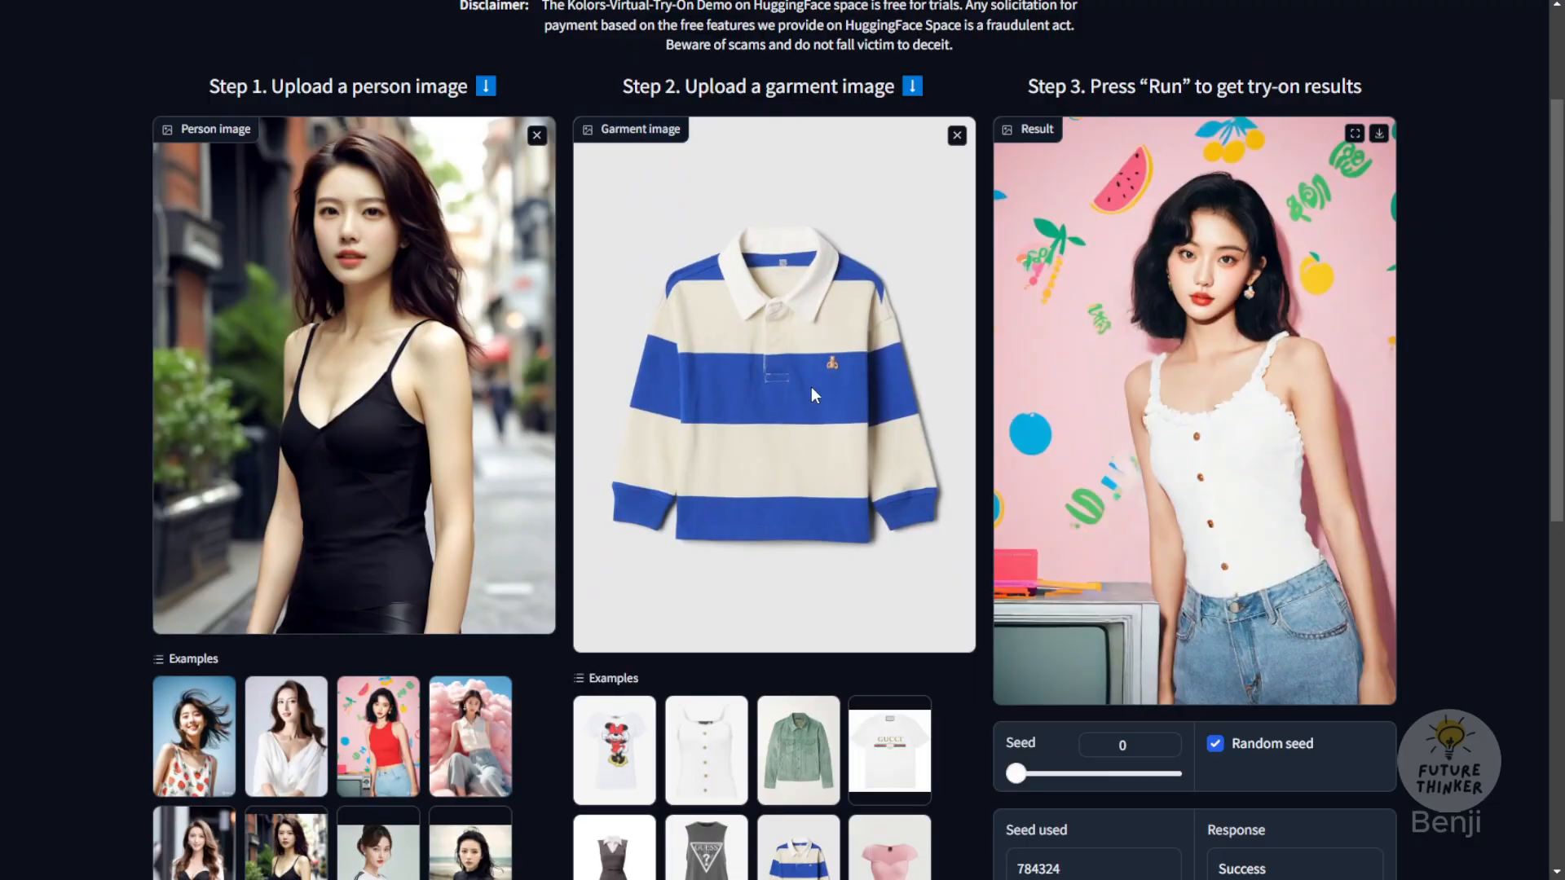
Step: Run the virtual try-on of the blue-striped collared shirt on the woman in the black camisole, and highlight the page title
scroll(810, 386, down, 3)
click(1191, 667)
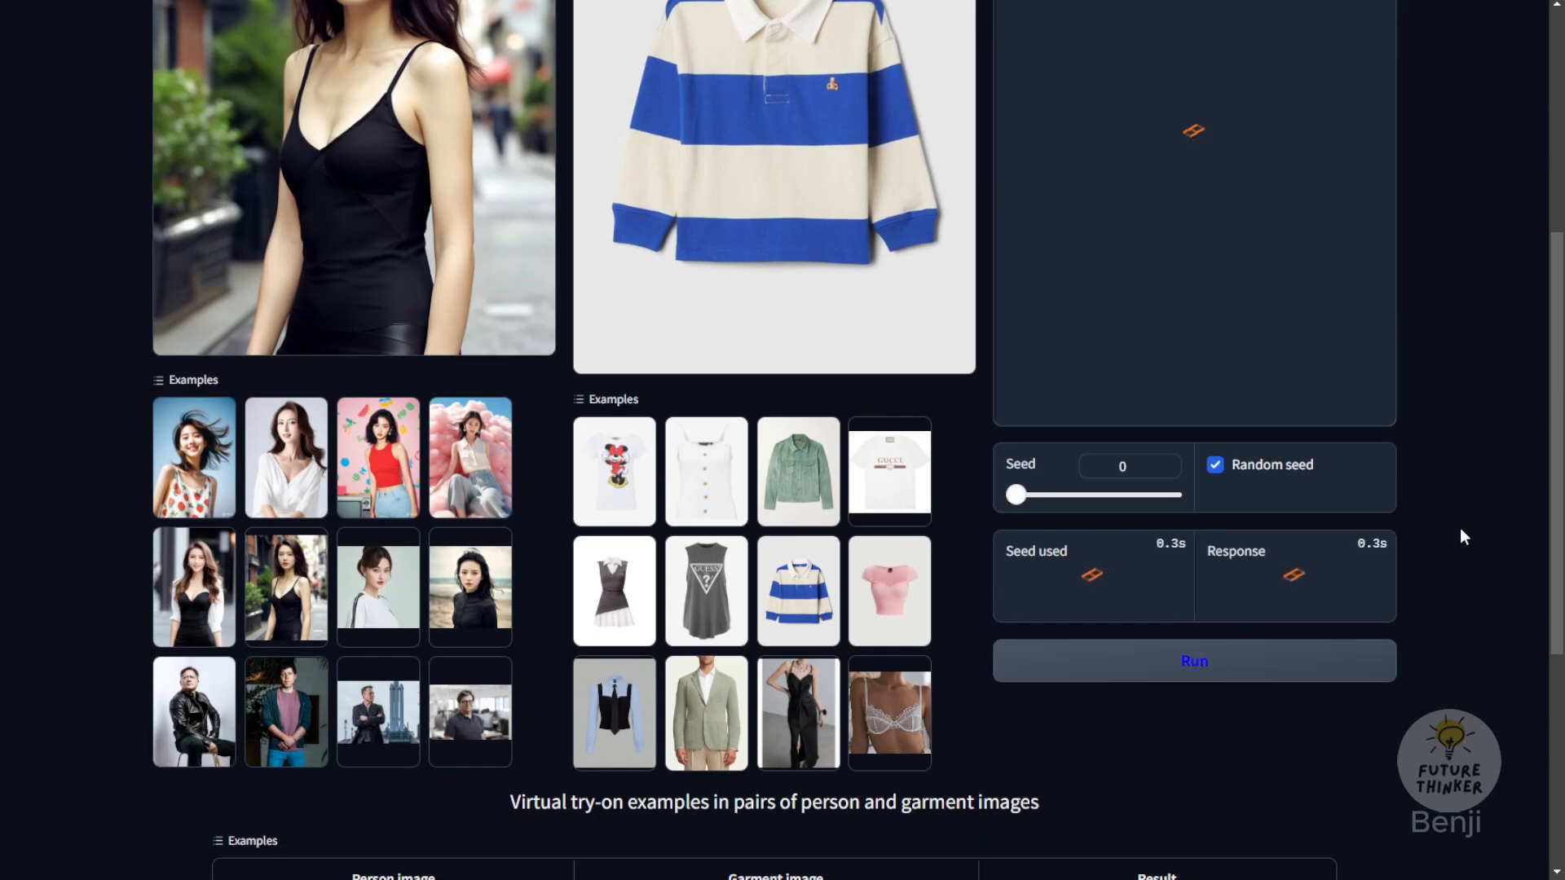
scroll(394, 375, up, 2)
scroll(502, 354, up, 1)
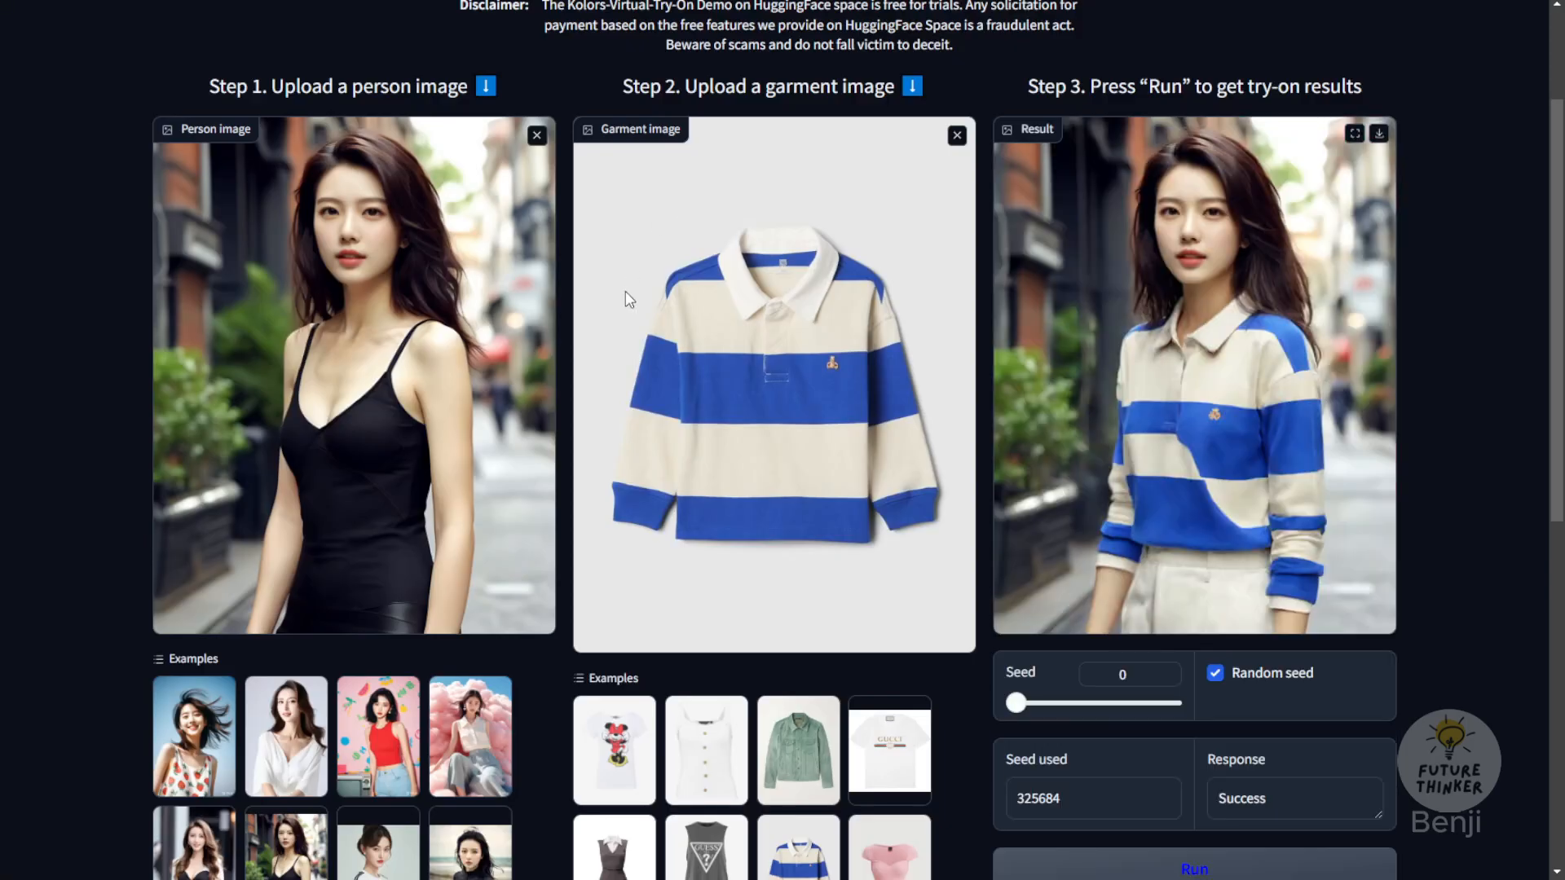
scroll(625, 291, up, 3)
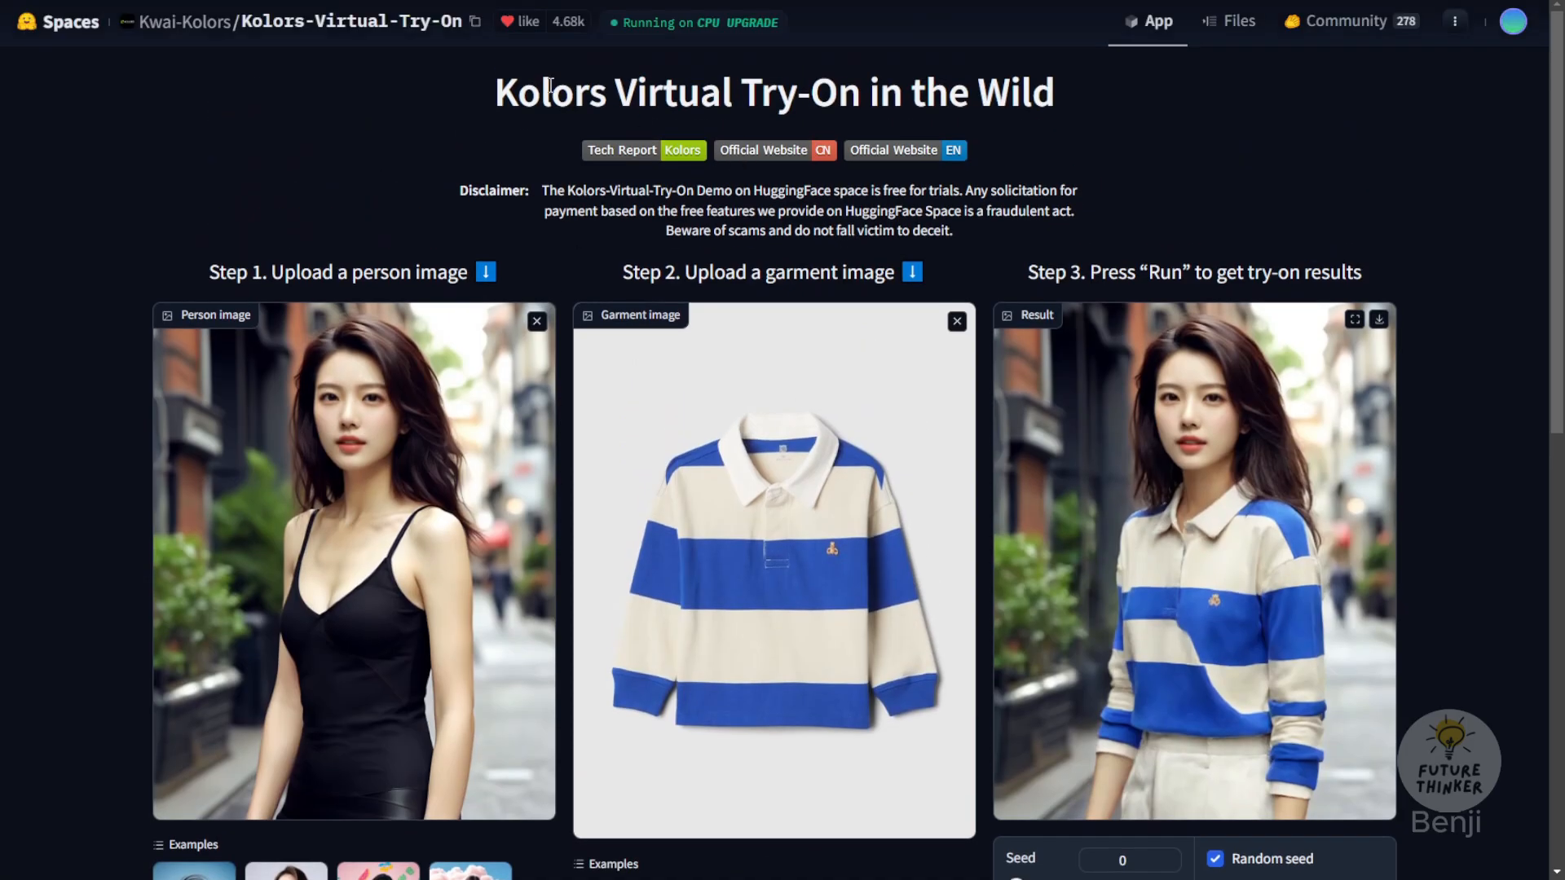
drag(495, 91, 1278, 126)
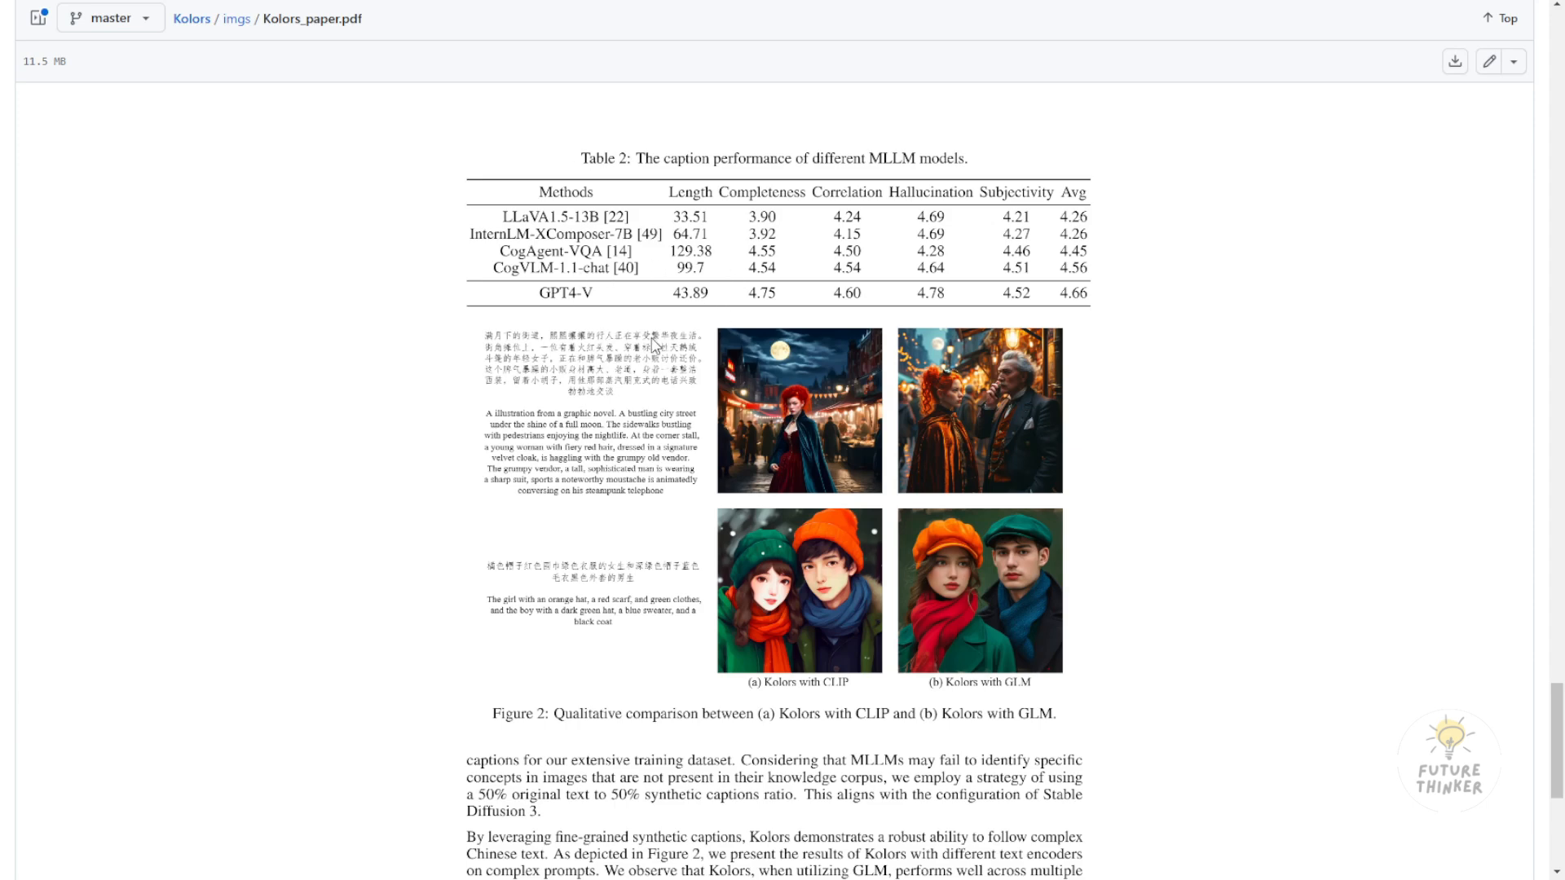
Step: Examine the qualitative comparison of Kolors with CLIP and Kolors with GLM in Kolors_paper.pdf
scroll(790, 462, down, 1)
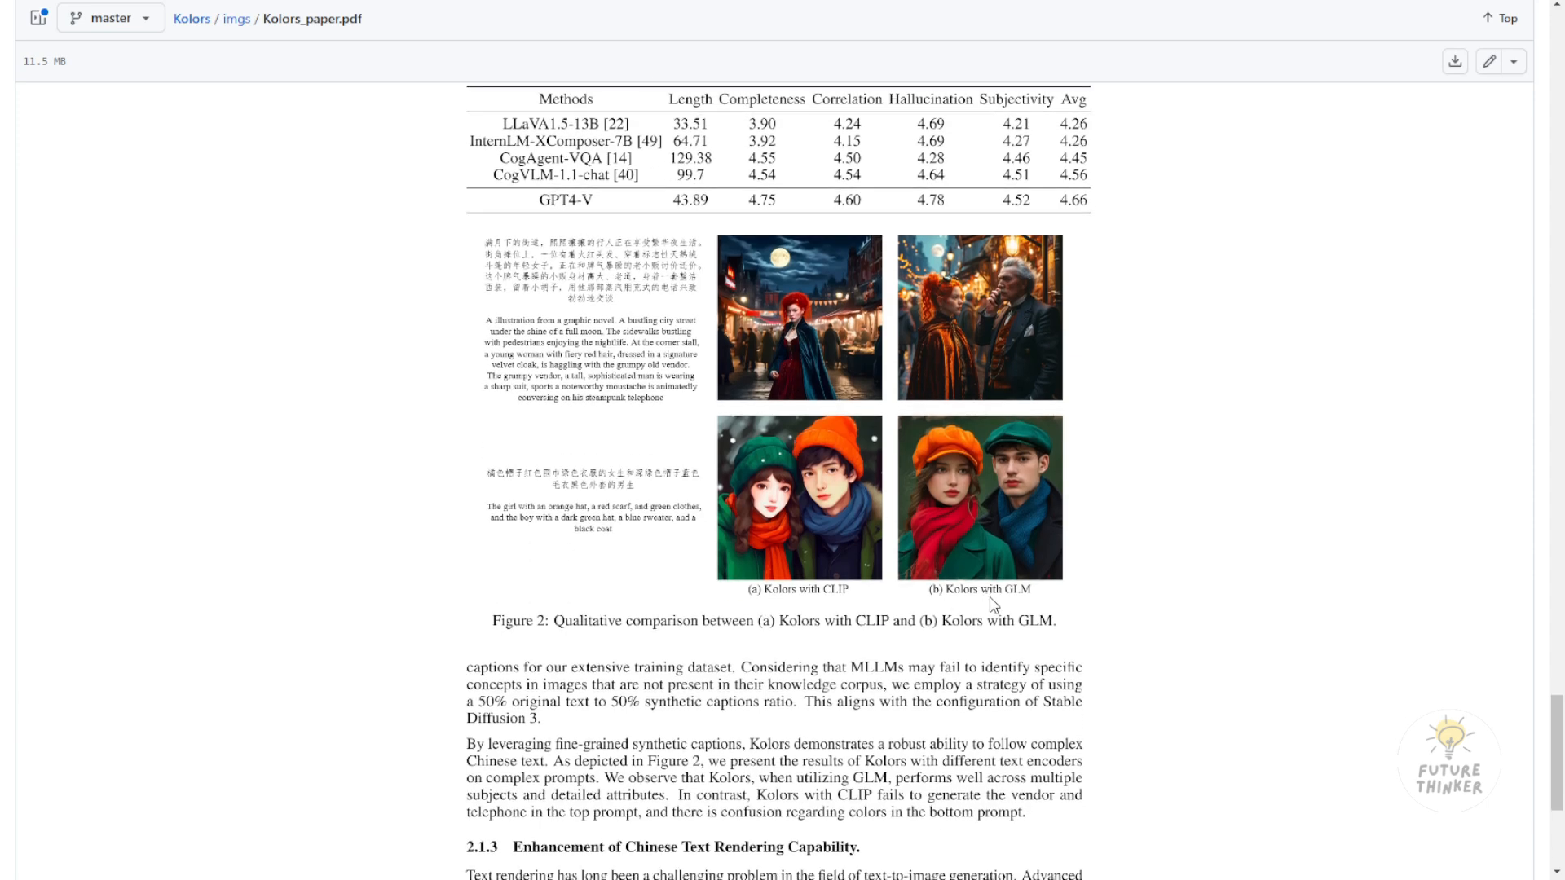
scroll(992, 606, down, 1)
scroll(993, 606, up, 1)
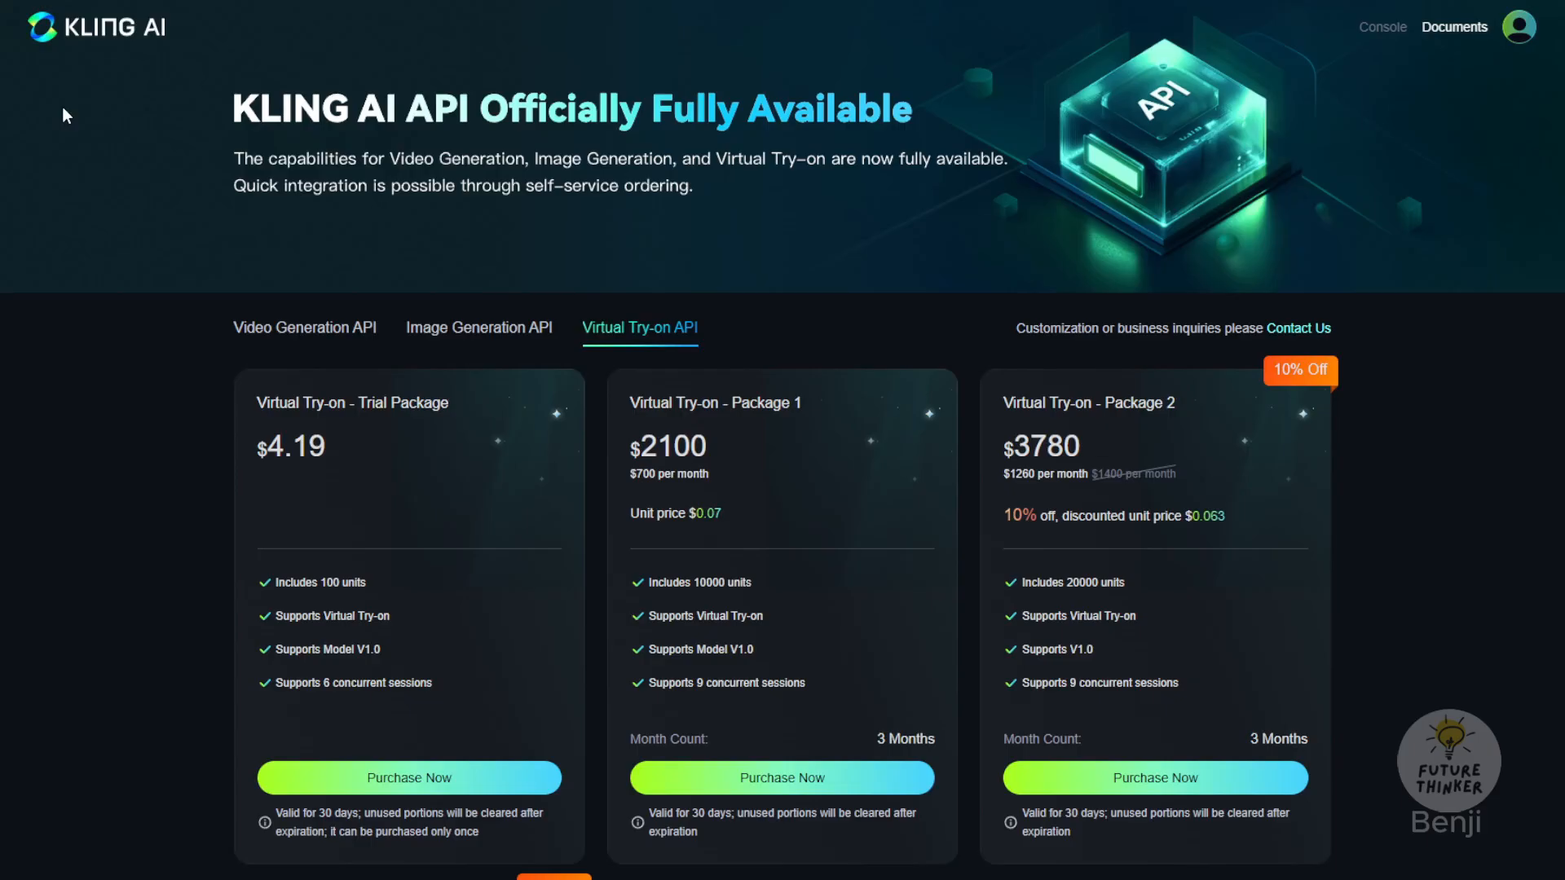
Step: Review the prices and terms of the Virtual Try-on API packages on the Kling AI site
scroll(327, 241, down, 2)
scroll(441, 271, down, 1)
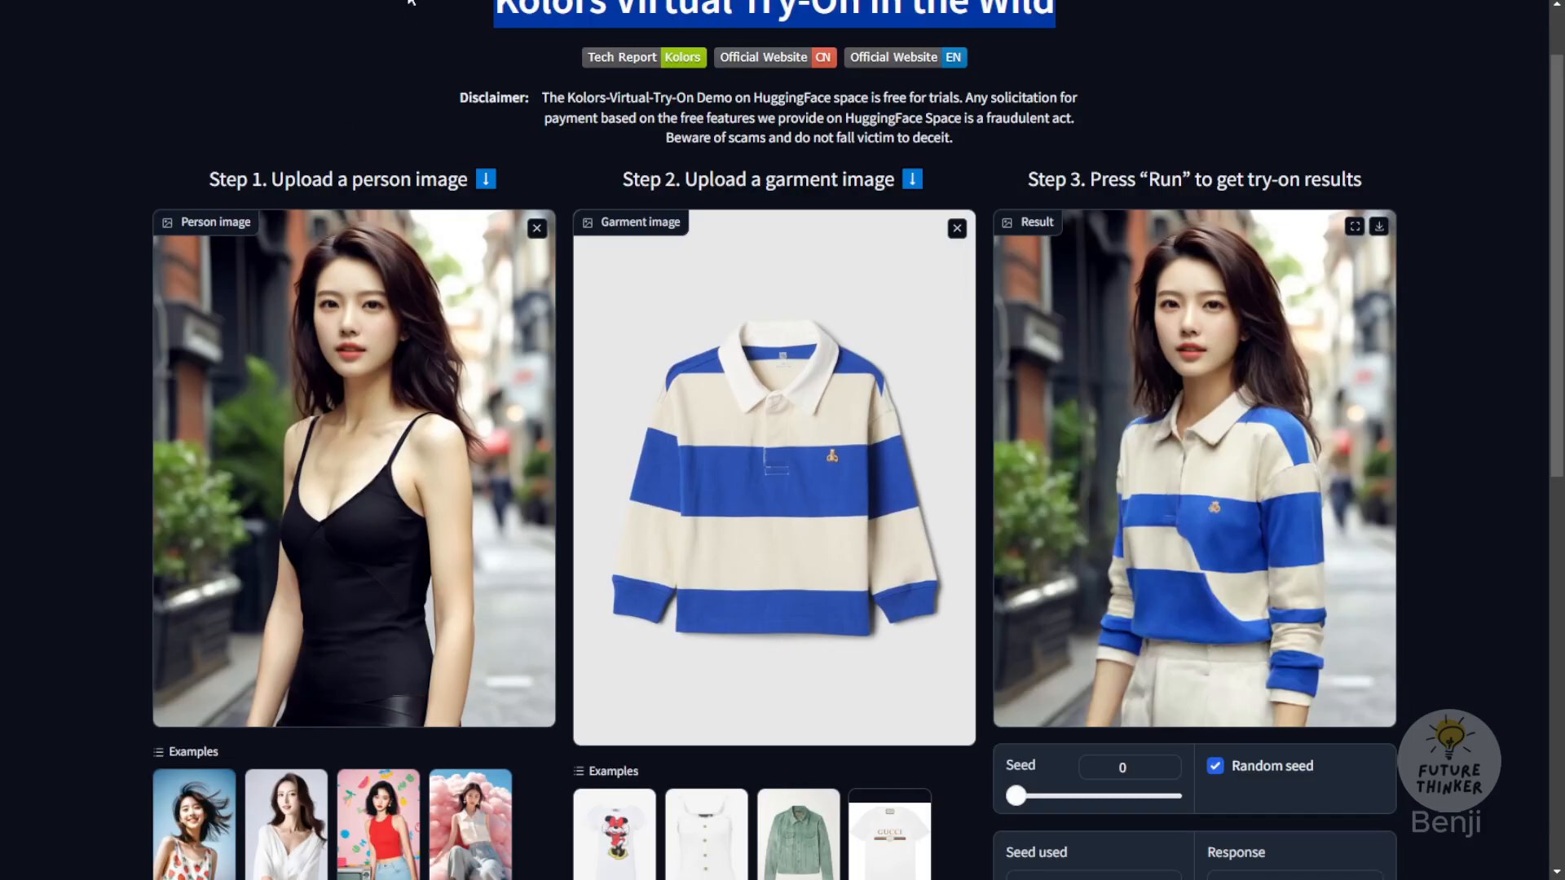
scroll(489, 122, up, 1)
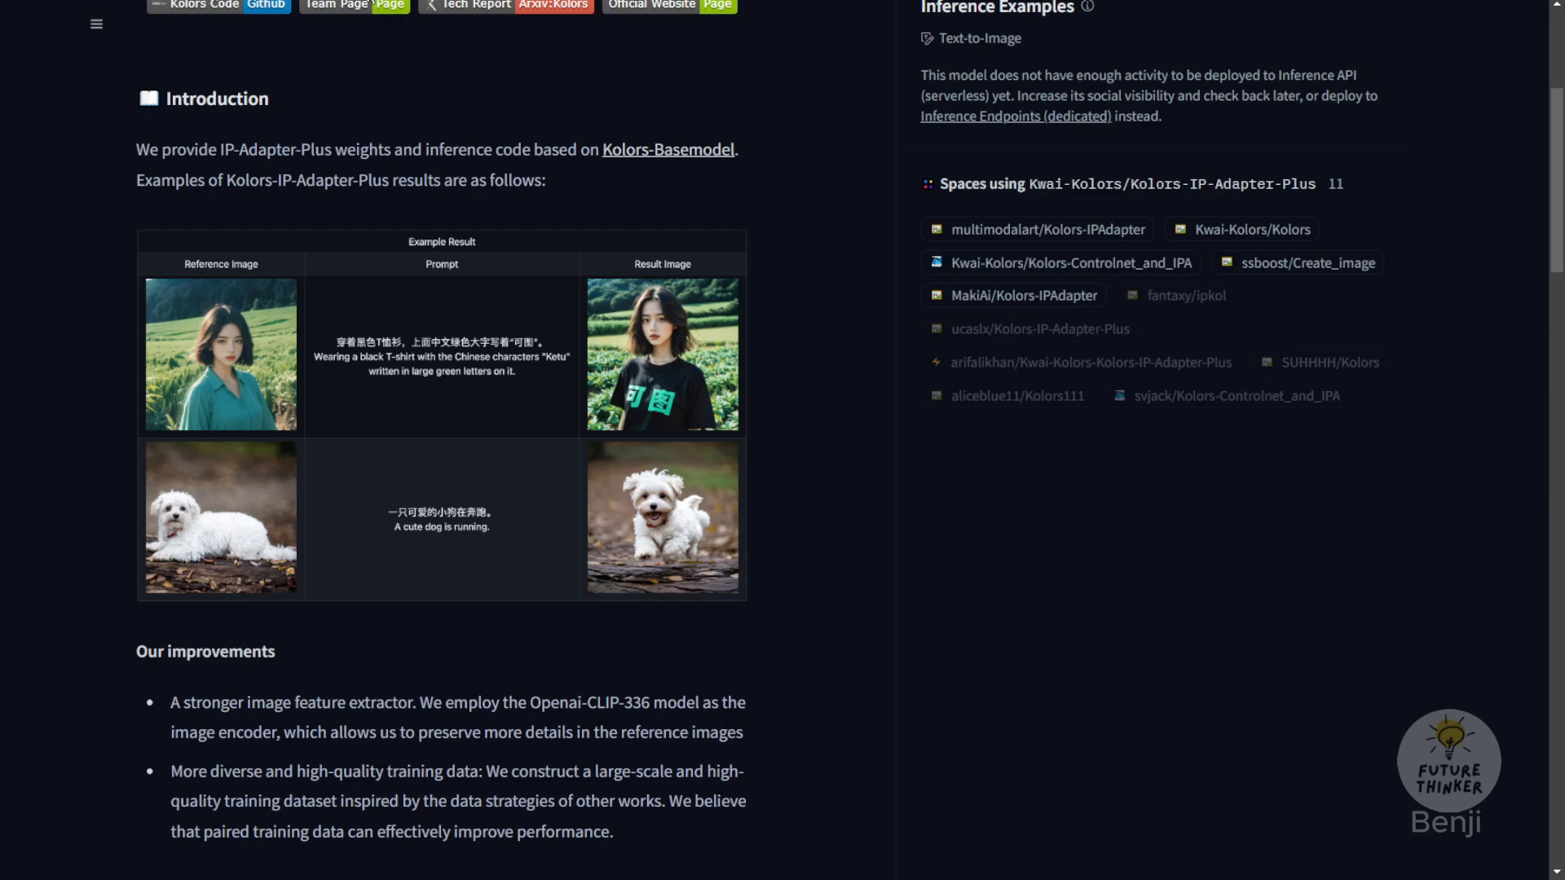
Step: Read the Kolors-IP-Adapter-Plus introduction, example results and improvements, and select that model in the Kwai-Kolors model list
scroll(507, 113, up, 5)
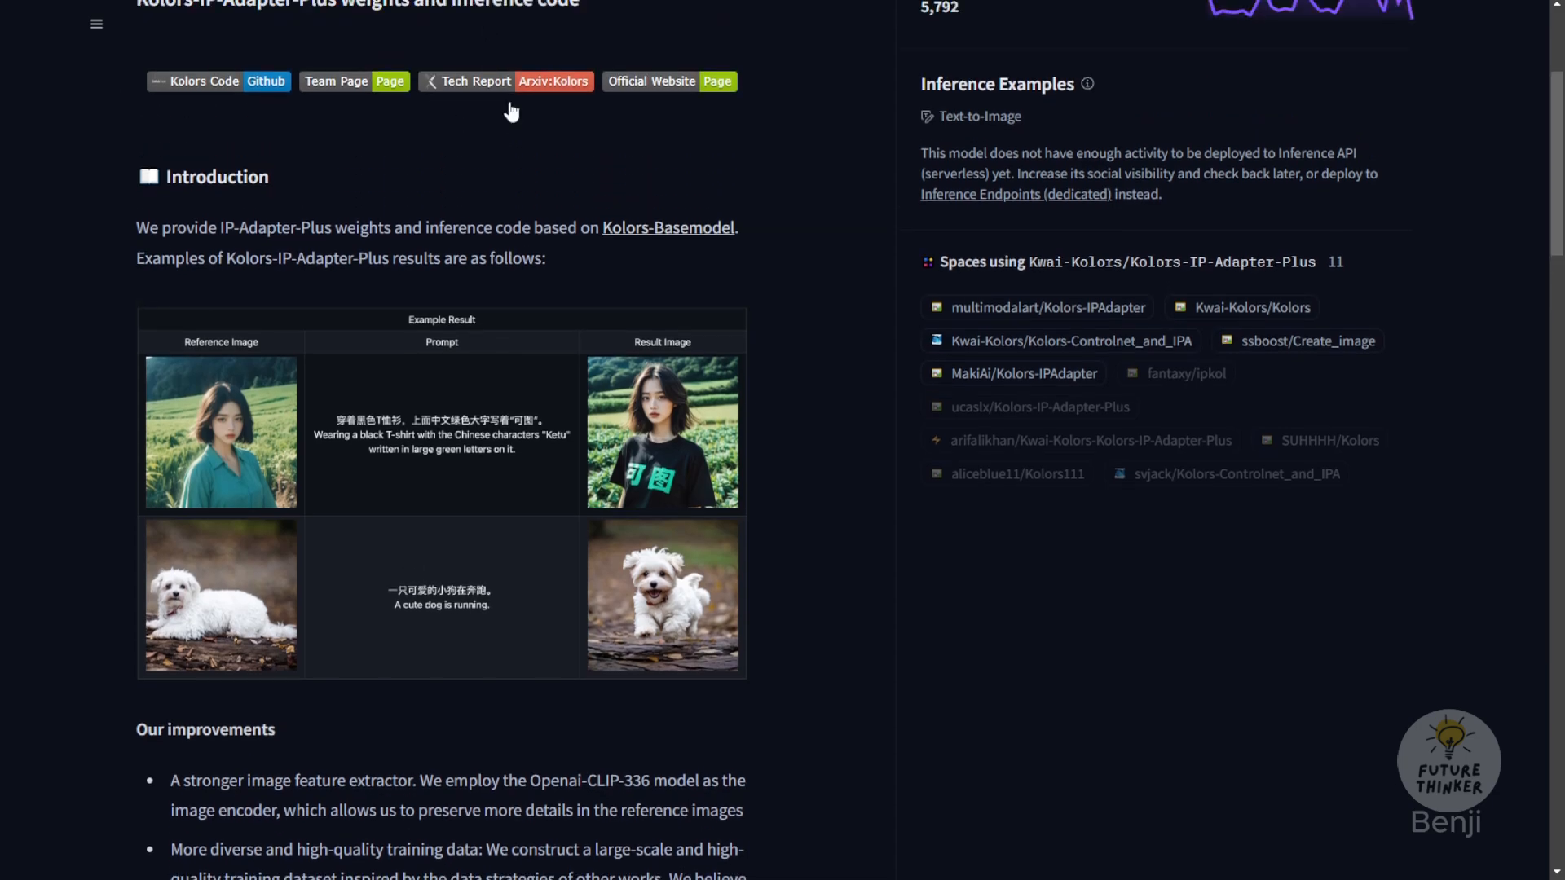
scroll(447, 328, down, 6)
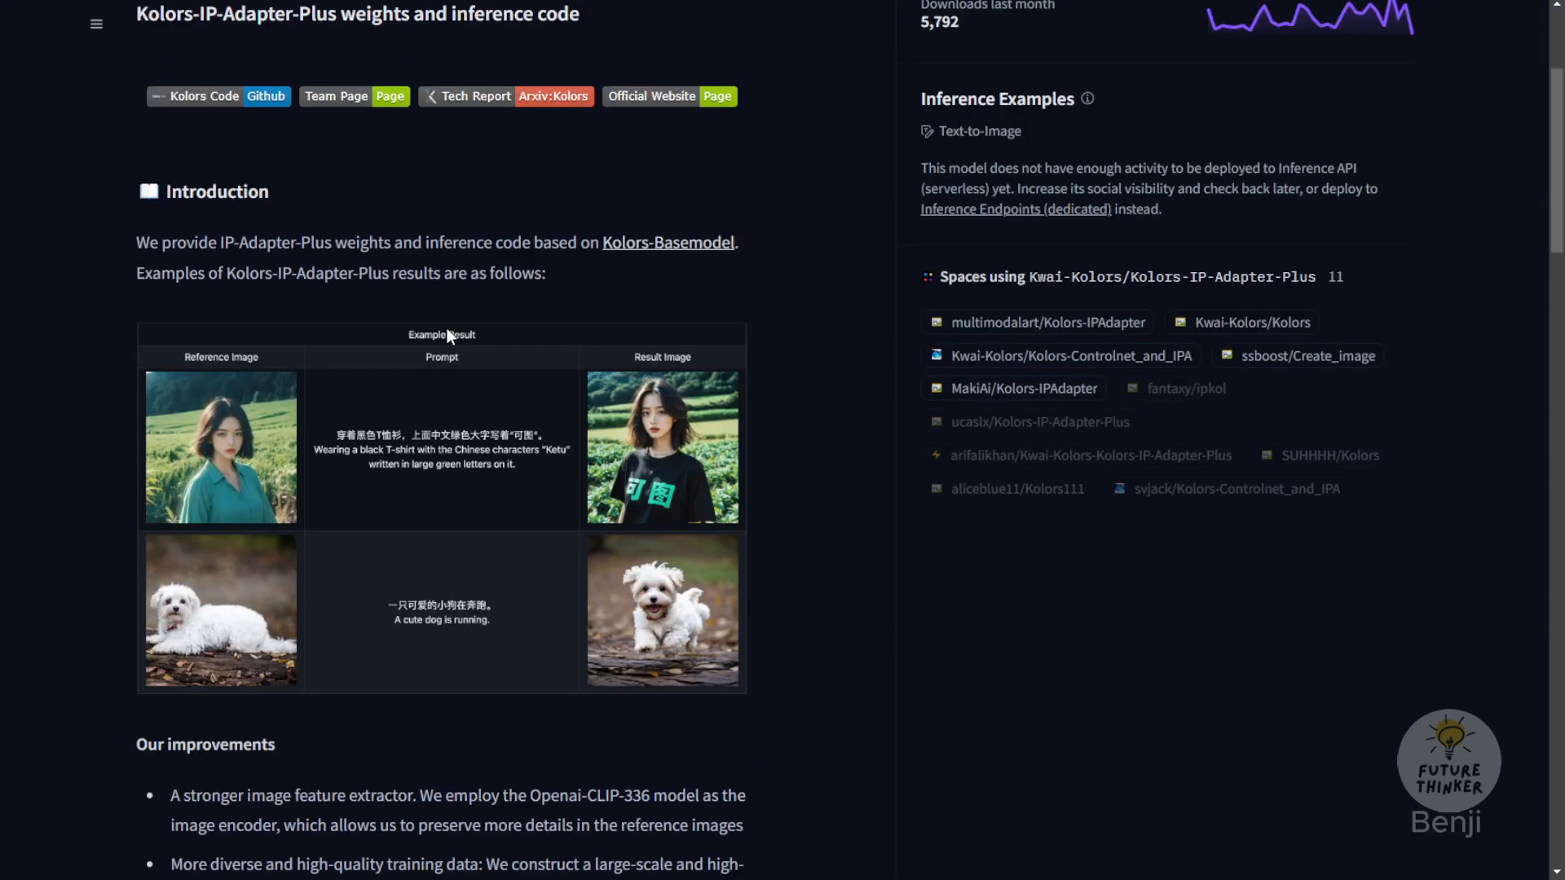
scroll(507, 432, down, 10)
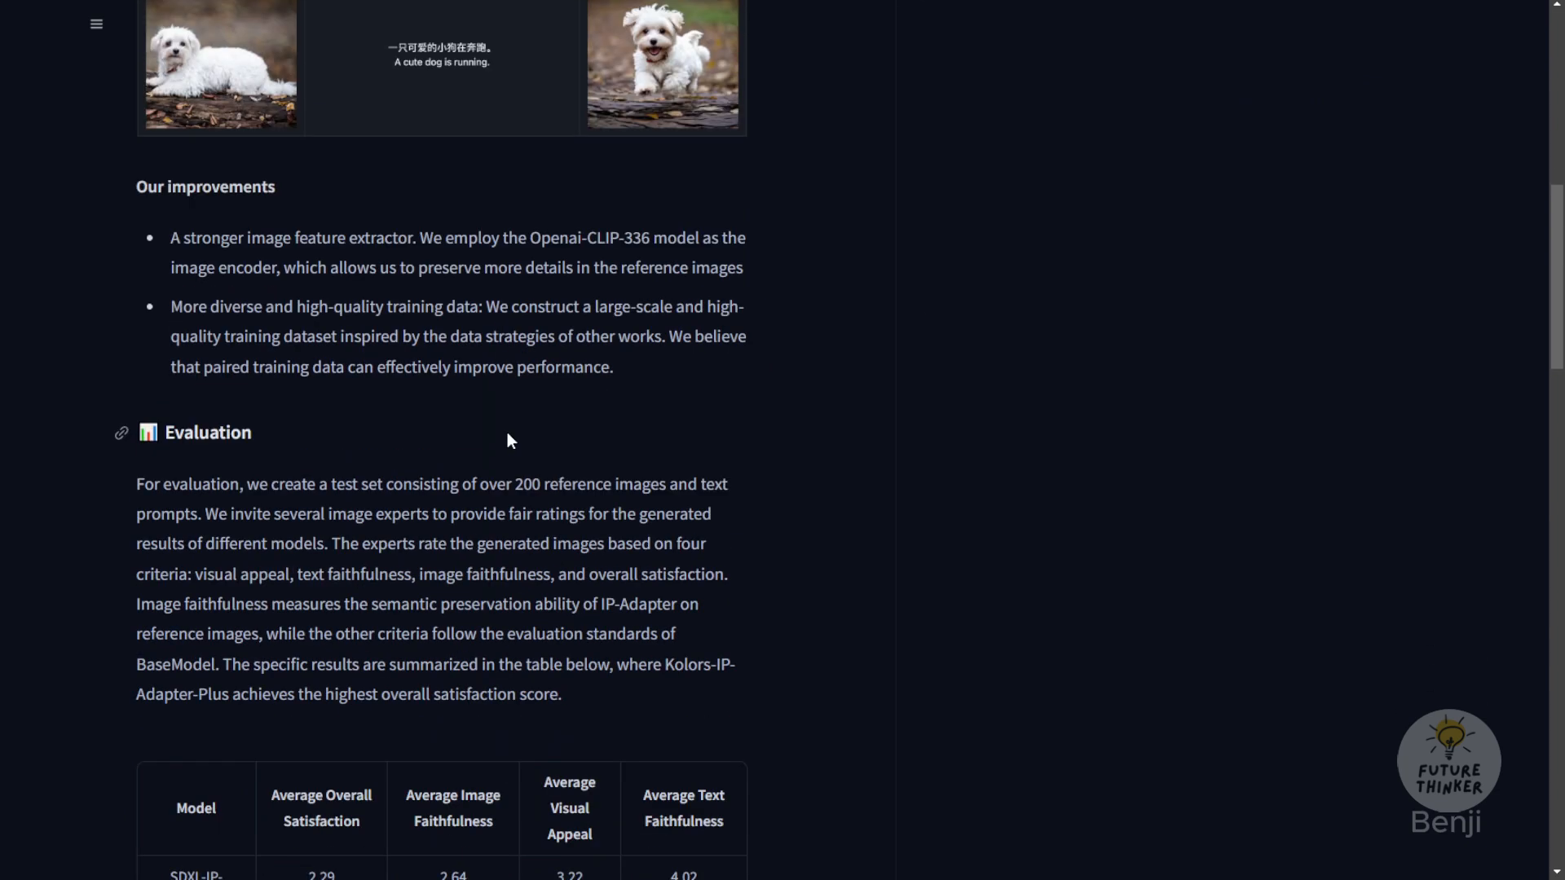
scroll(507, 437, down, 7)
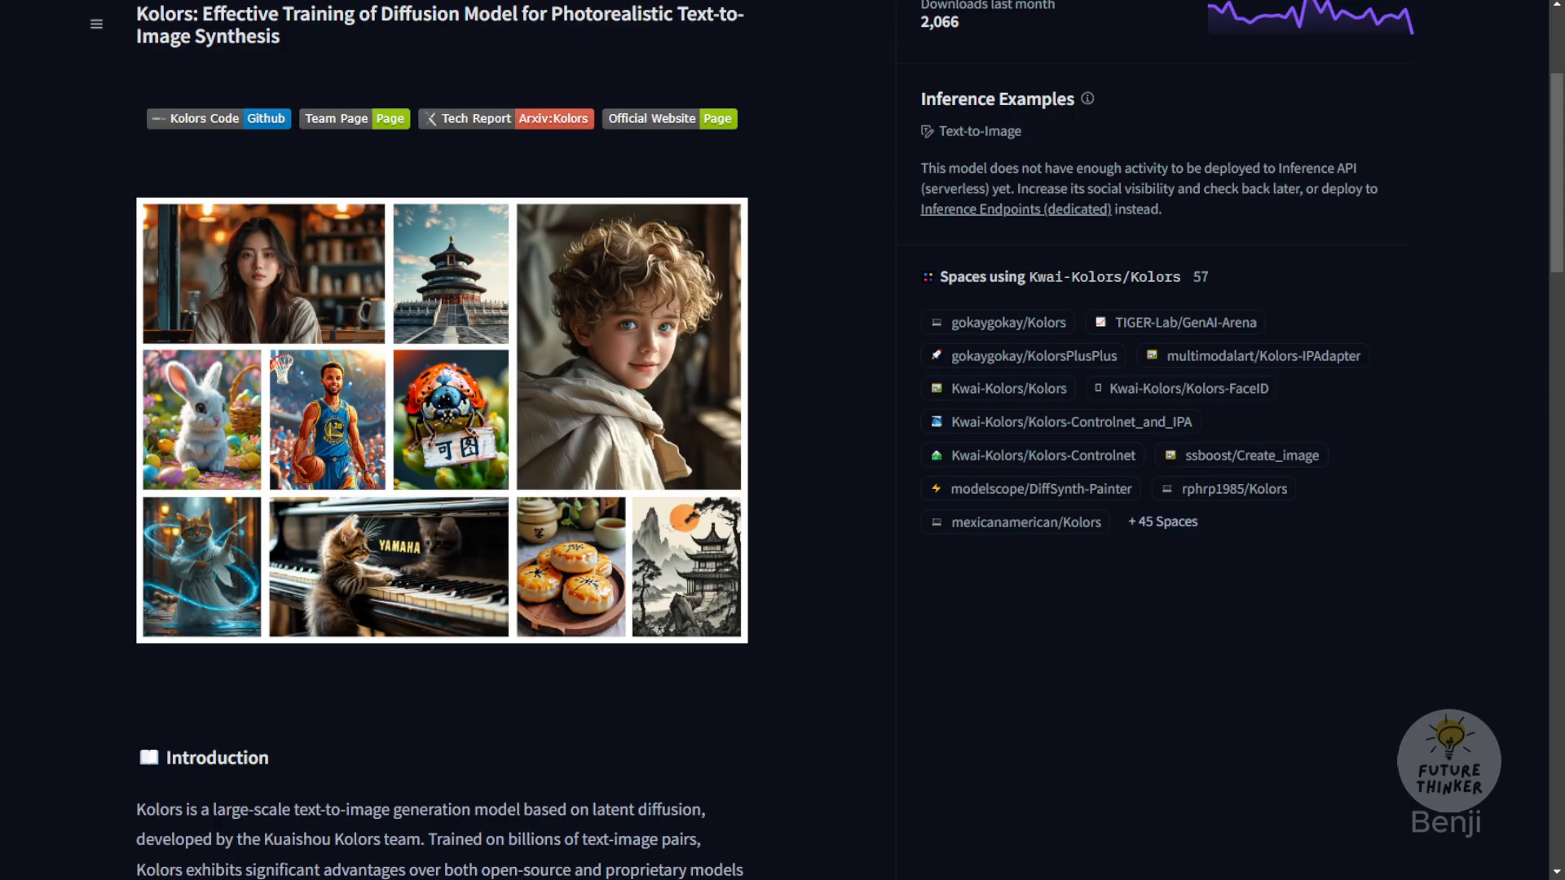
scroll(363, 263, up, 3)
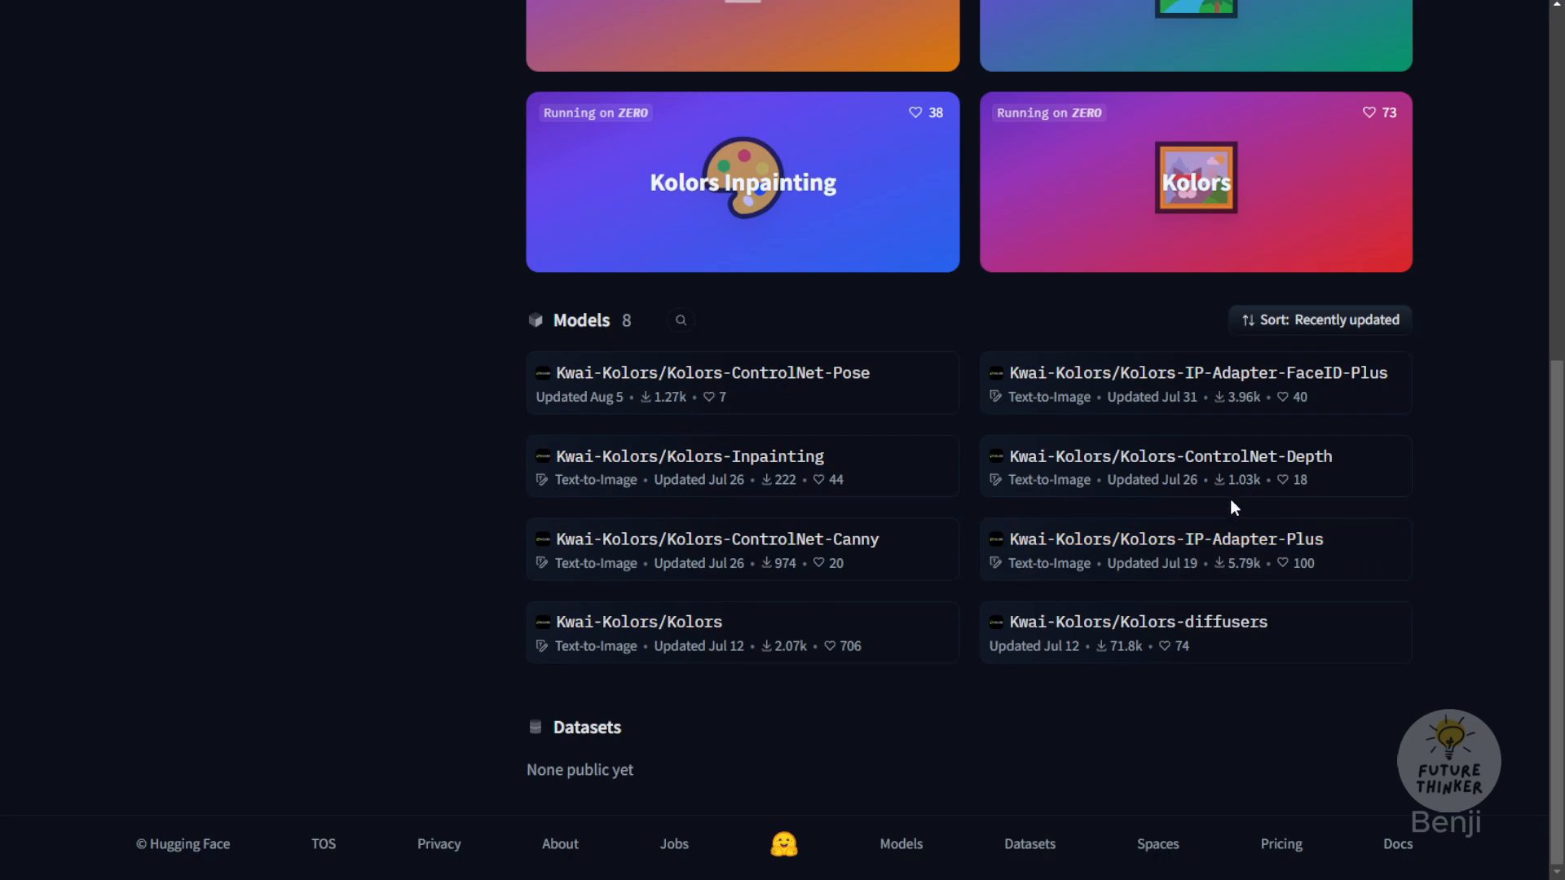
click(1248, 542)
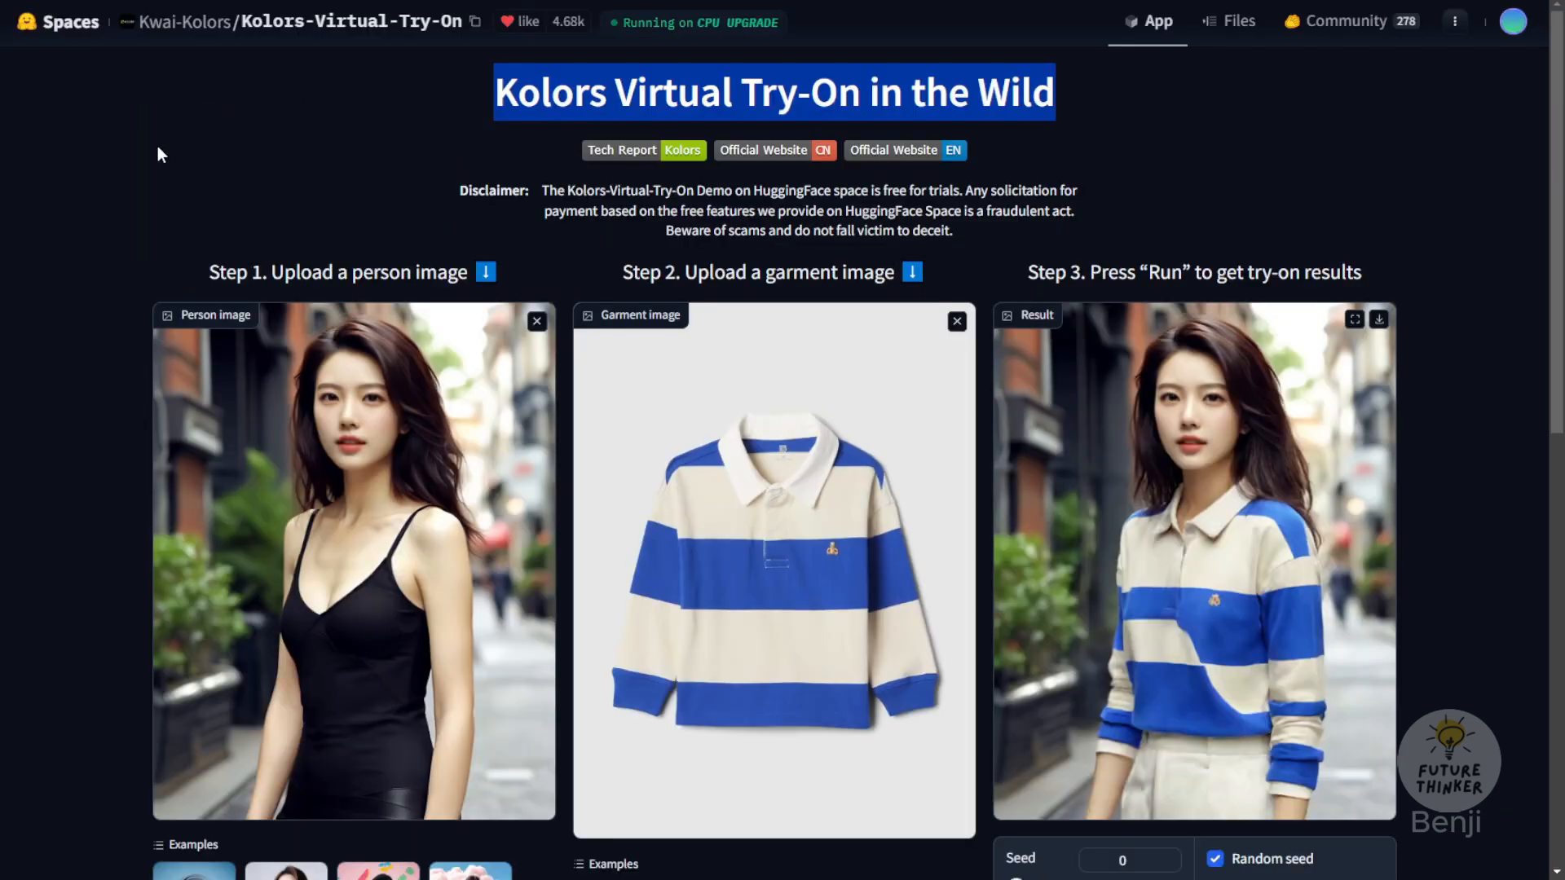
Step: Run a try-on using the example woman in a black dress with white sleeves and the grey collared dress with pleated white hem
scroll(163, 204, down, 2)
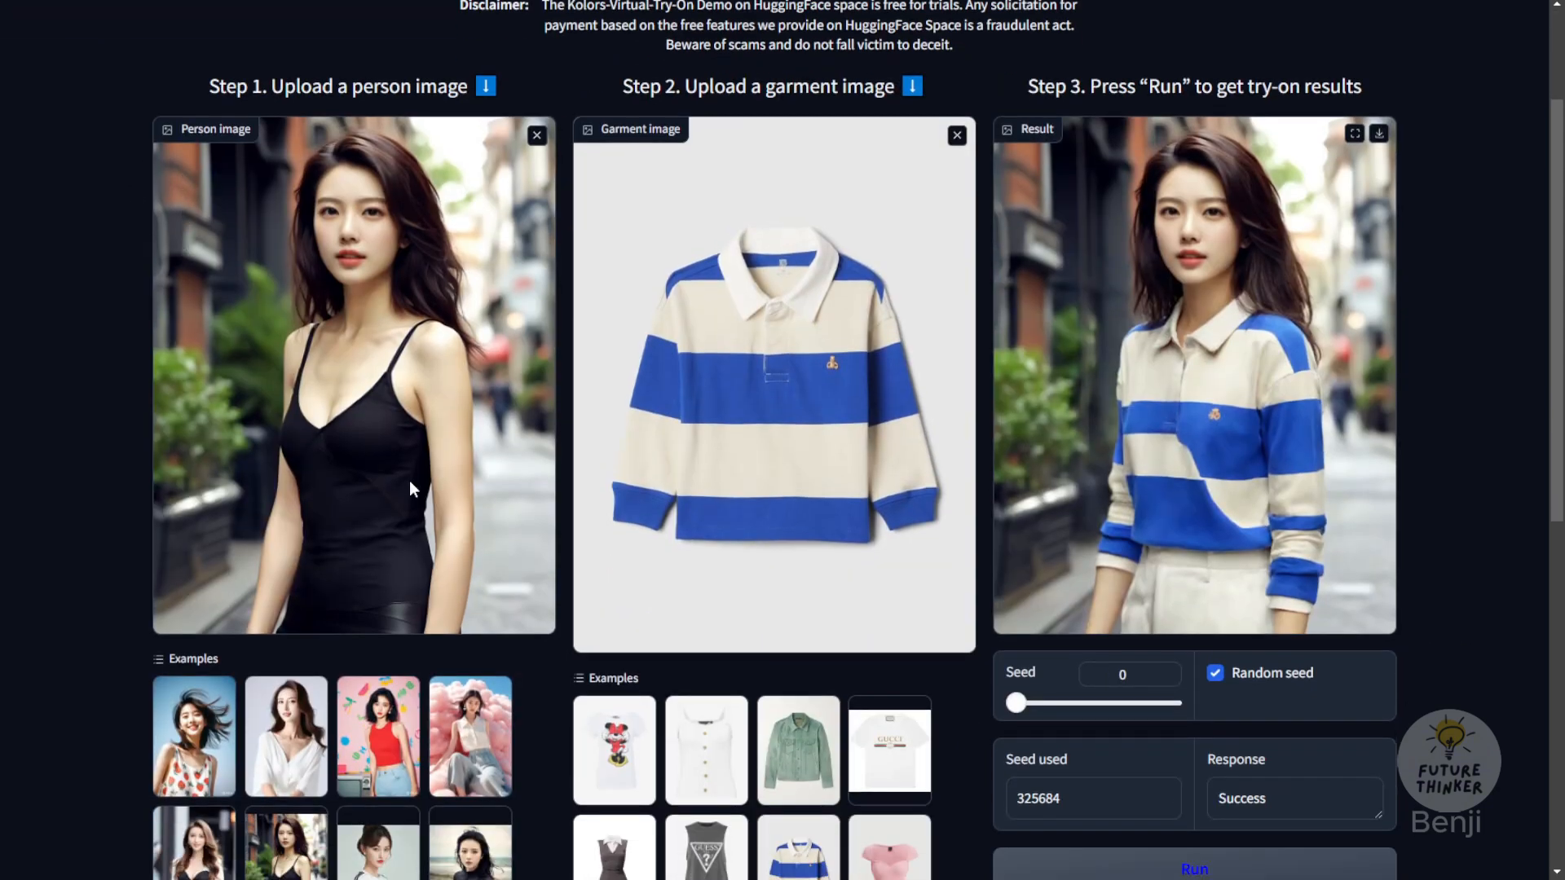
scroll(550, 676, down, 1)
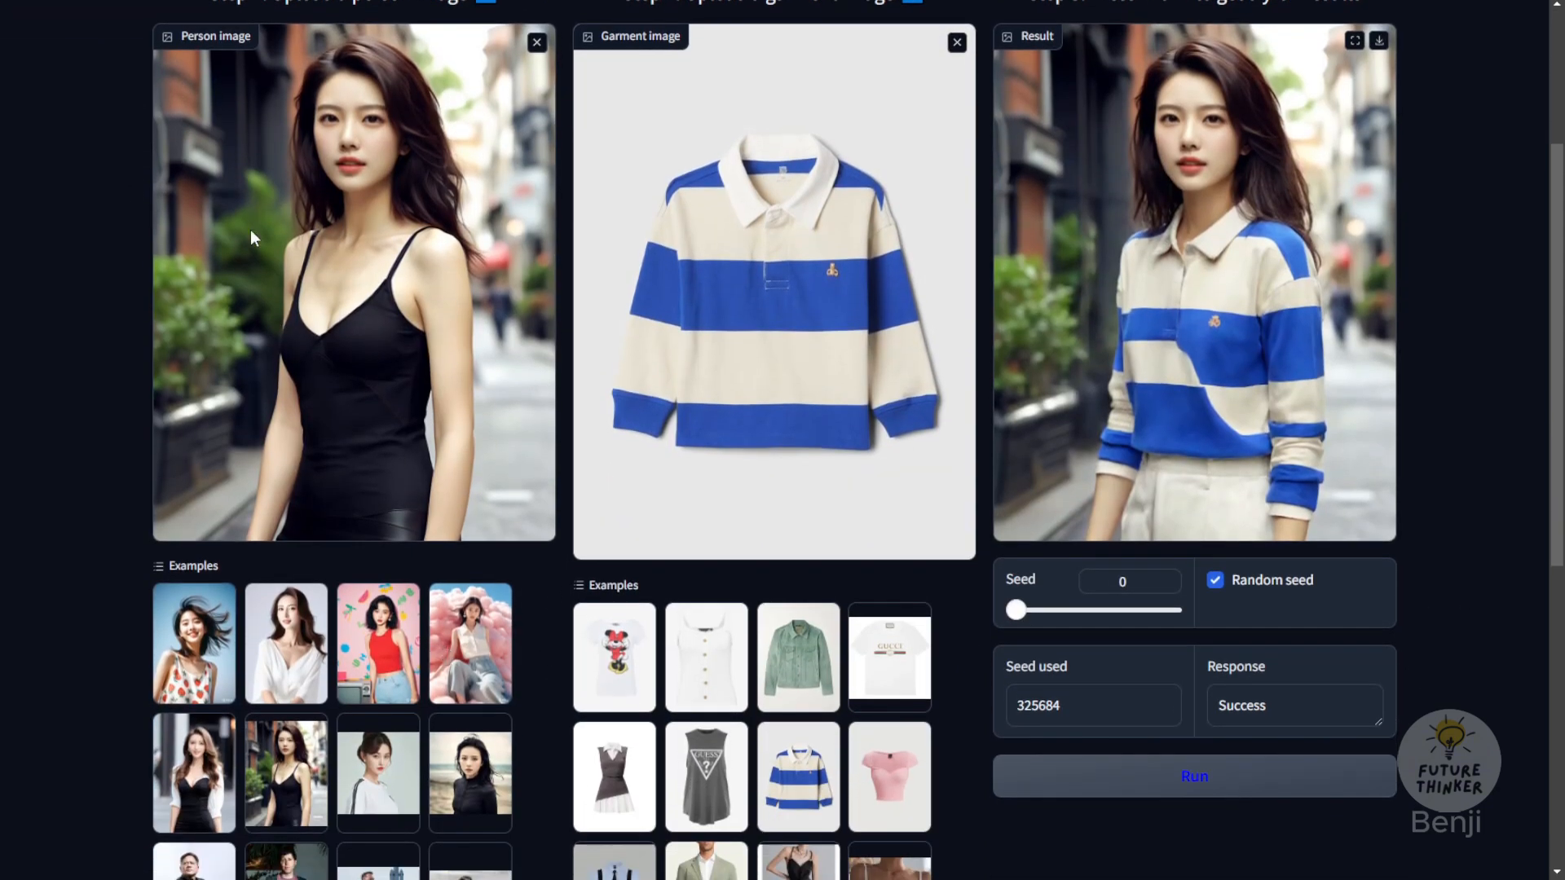
scroll(350, 714, down, 3)
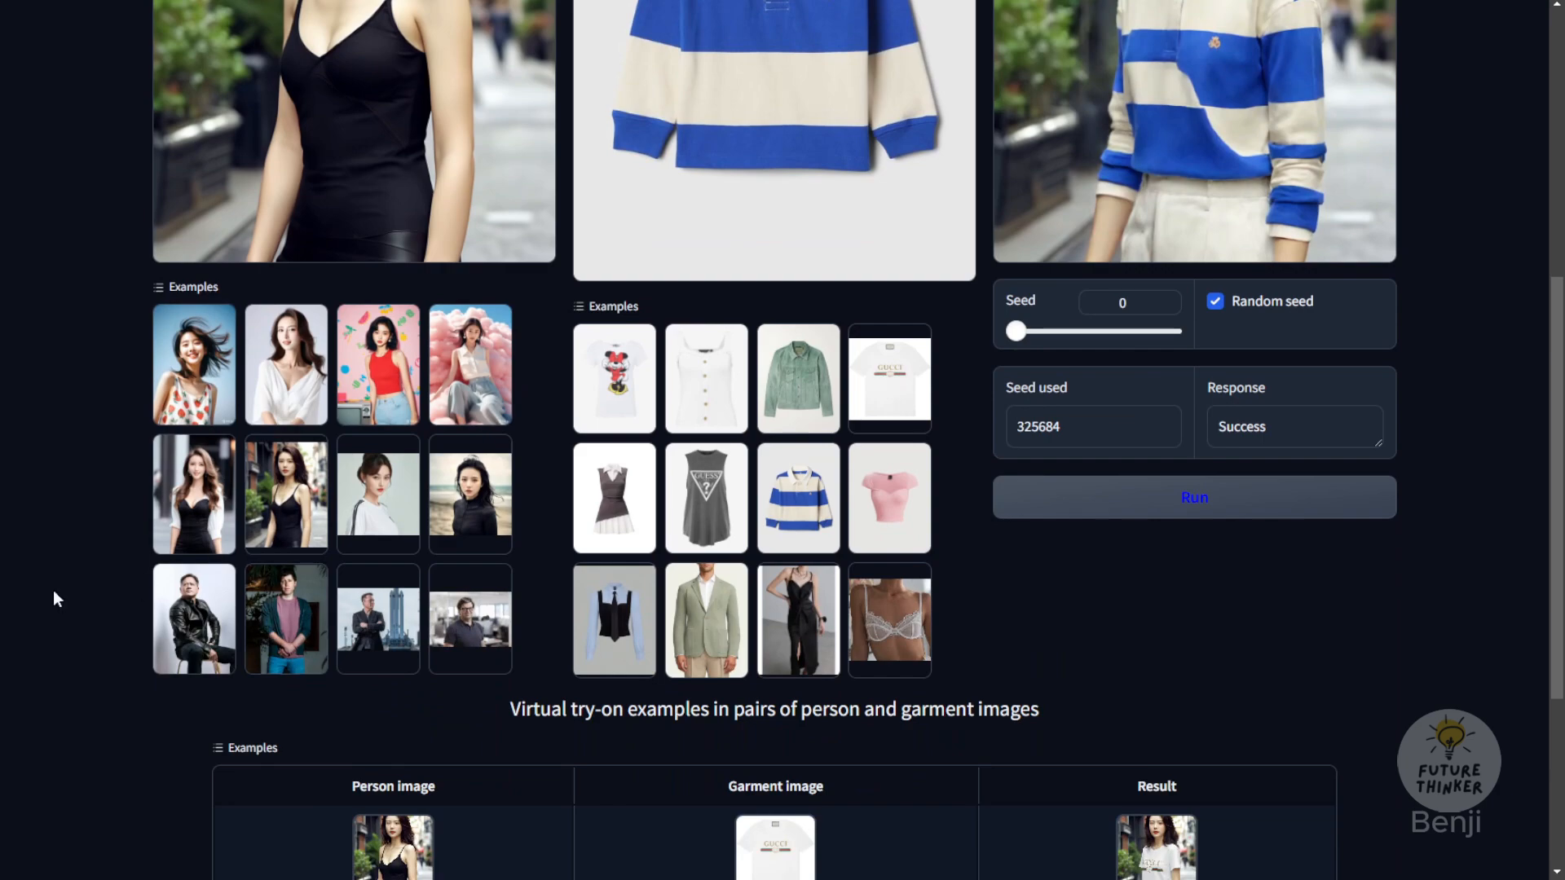
click(198, 535)
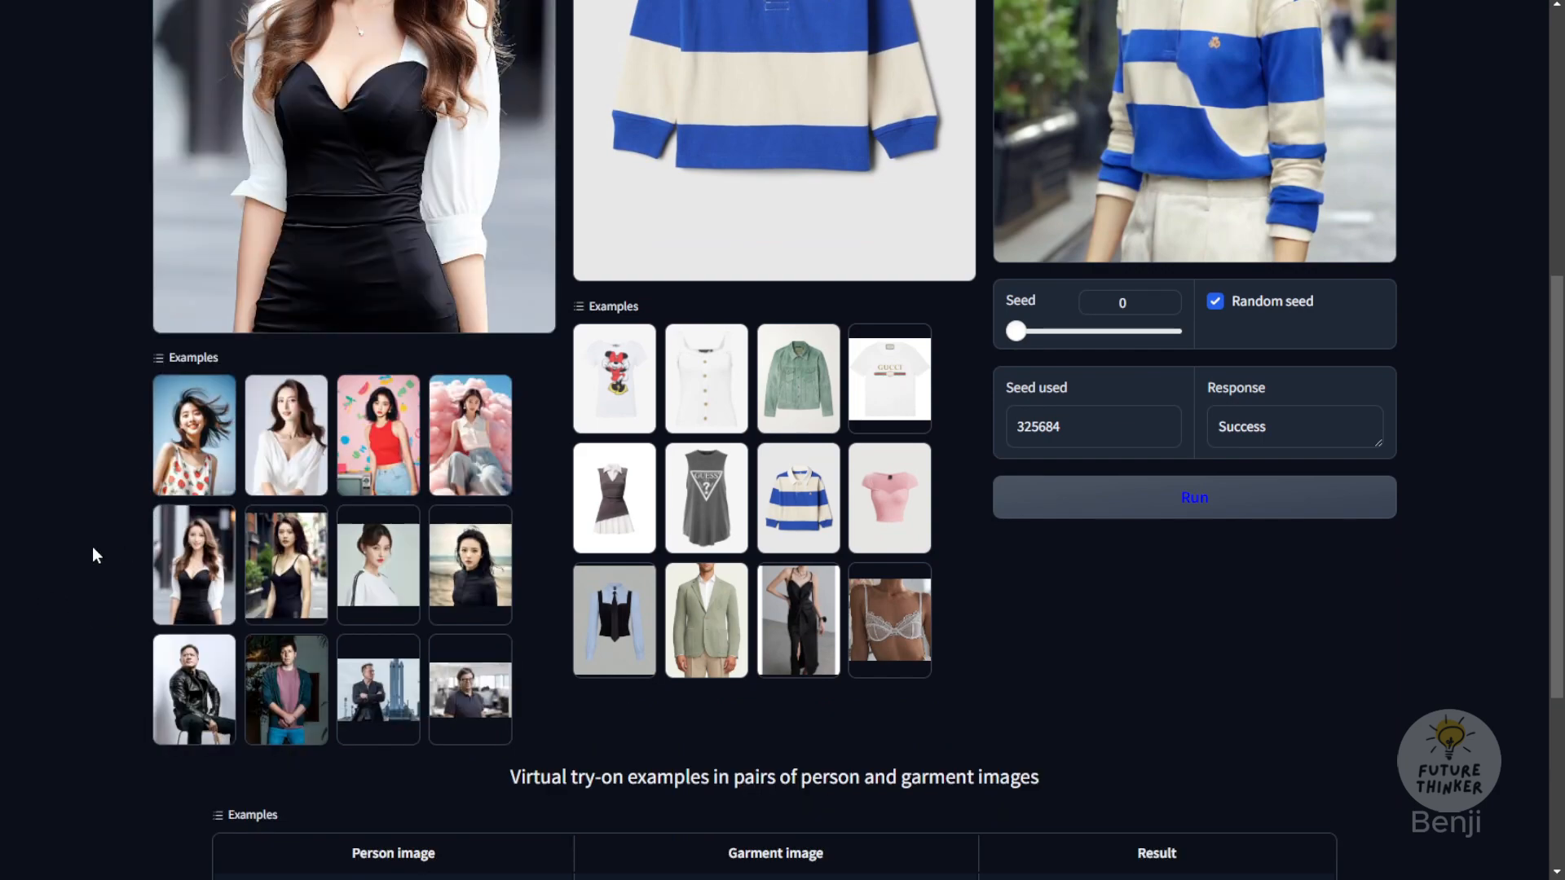
scroll(92, 546, up, 3)
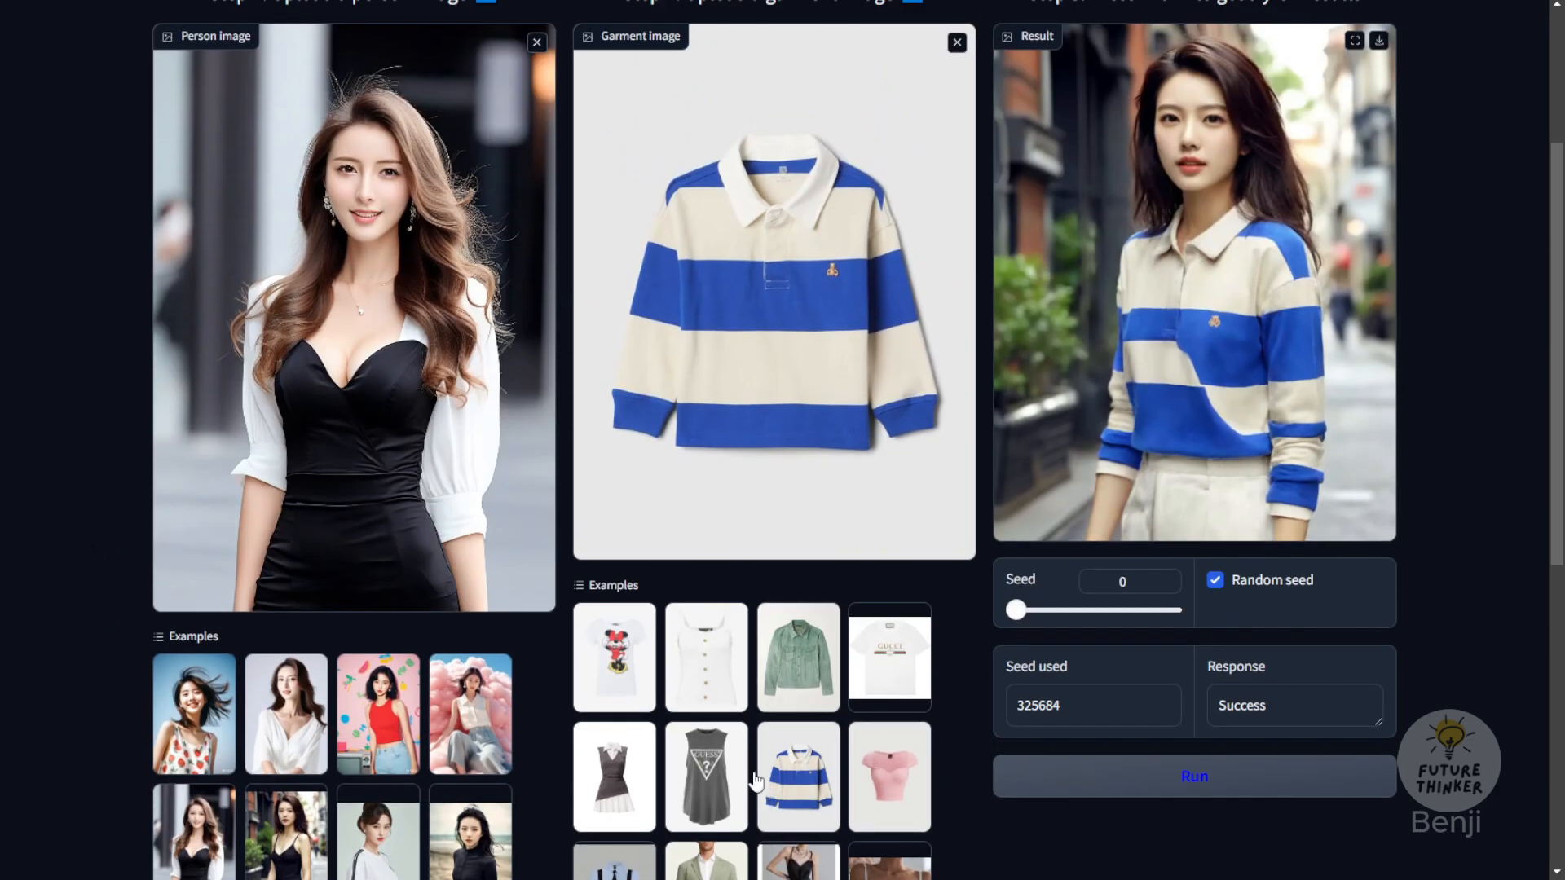
click(645, 789)
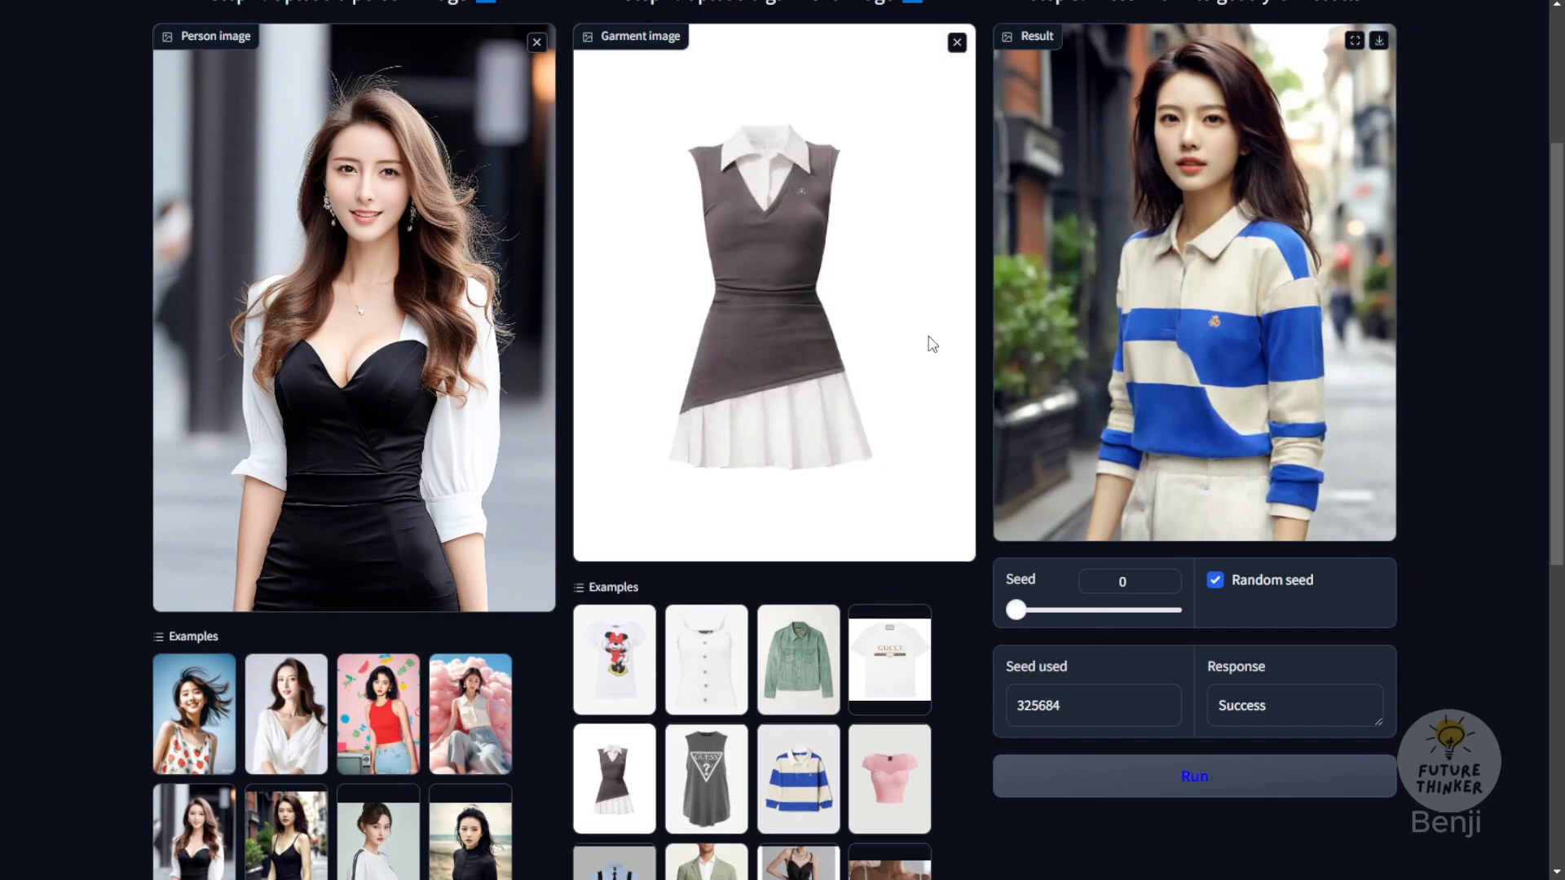
click(1118, 785)
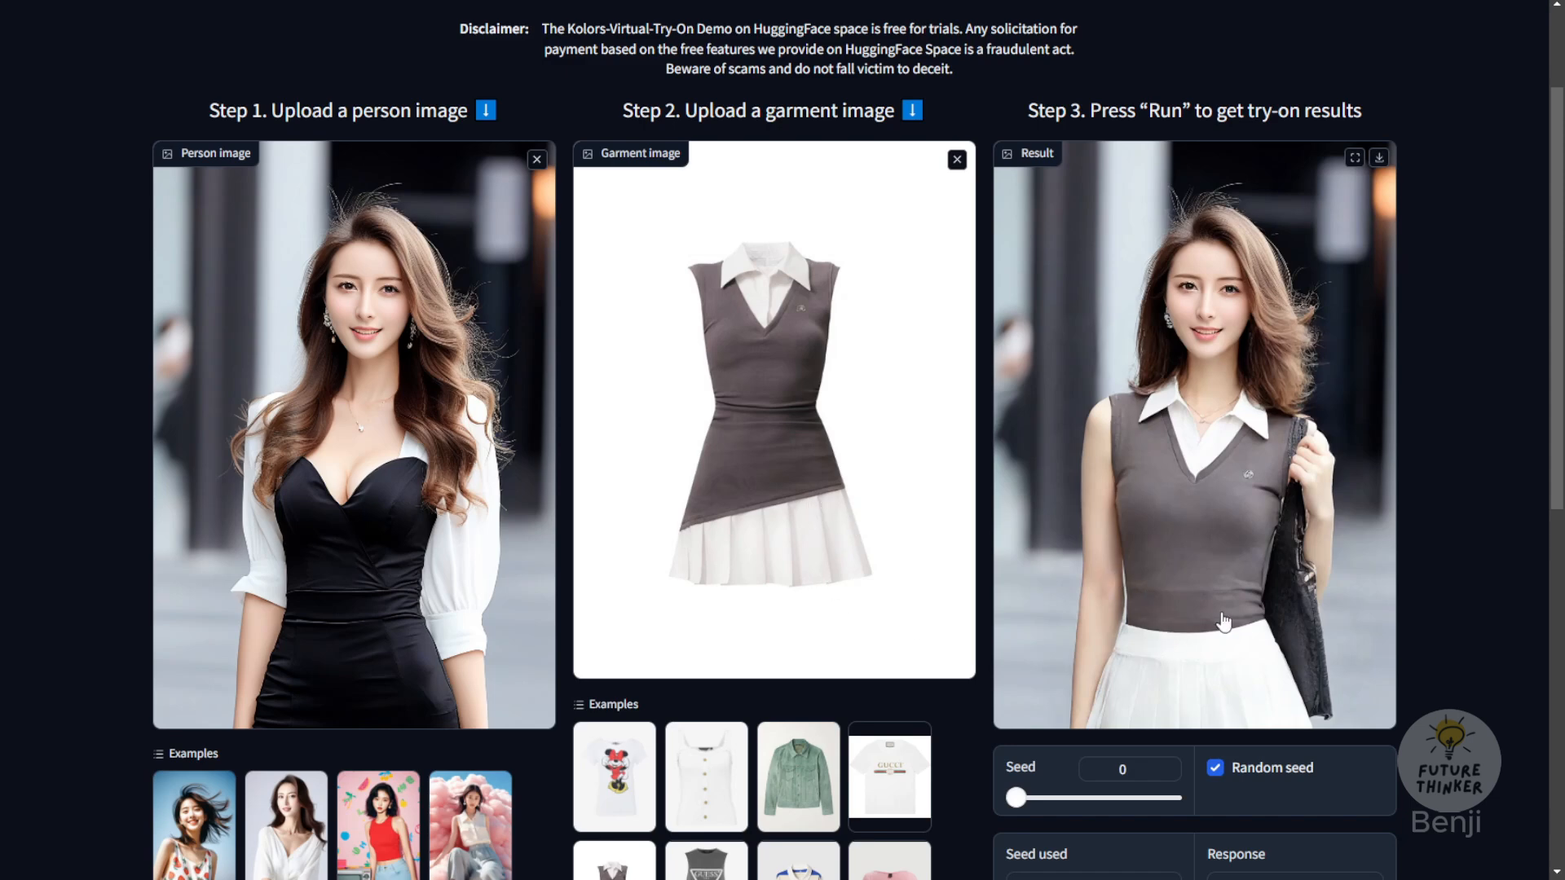
Step: Compare the generated outfit with the person and garment images, and check the Kolors-IP-Adapter-Plus evaluation table
scroll(546, 287, up, 2)
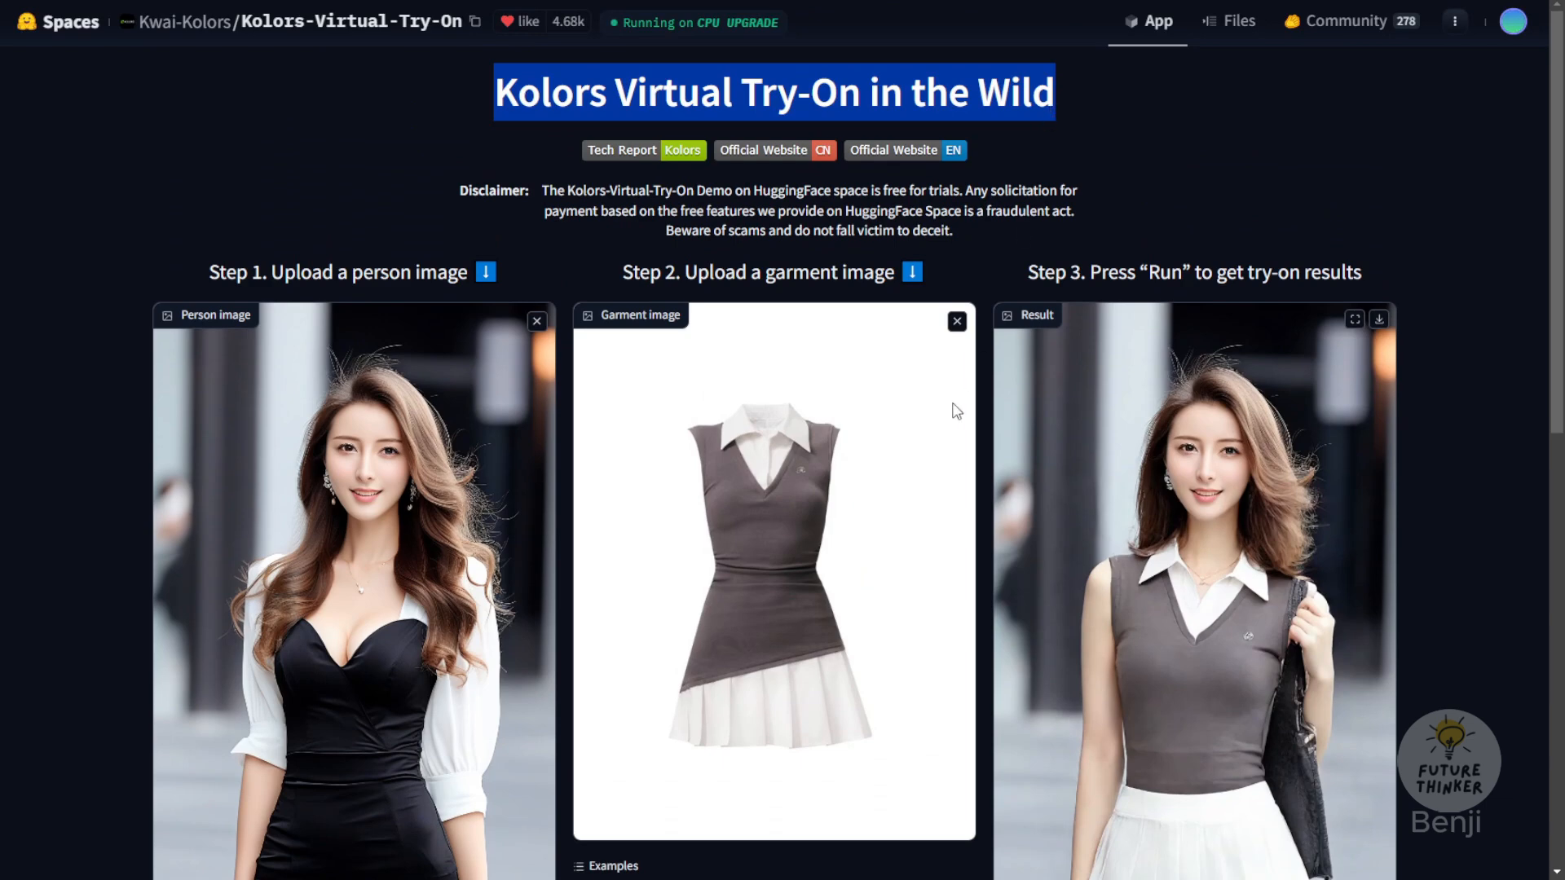
scroll(953, 411, down, 3)
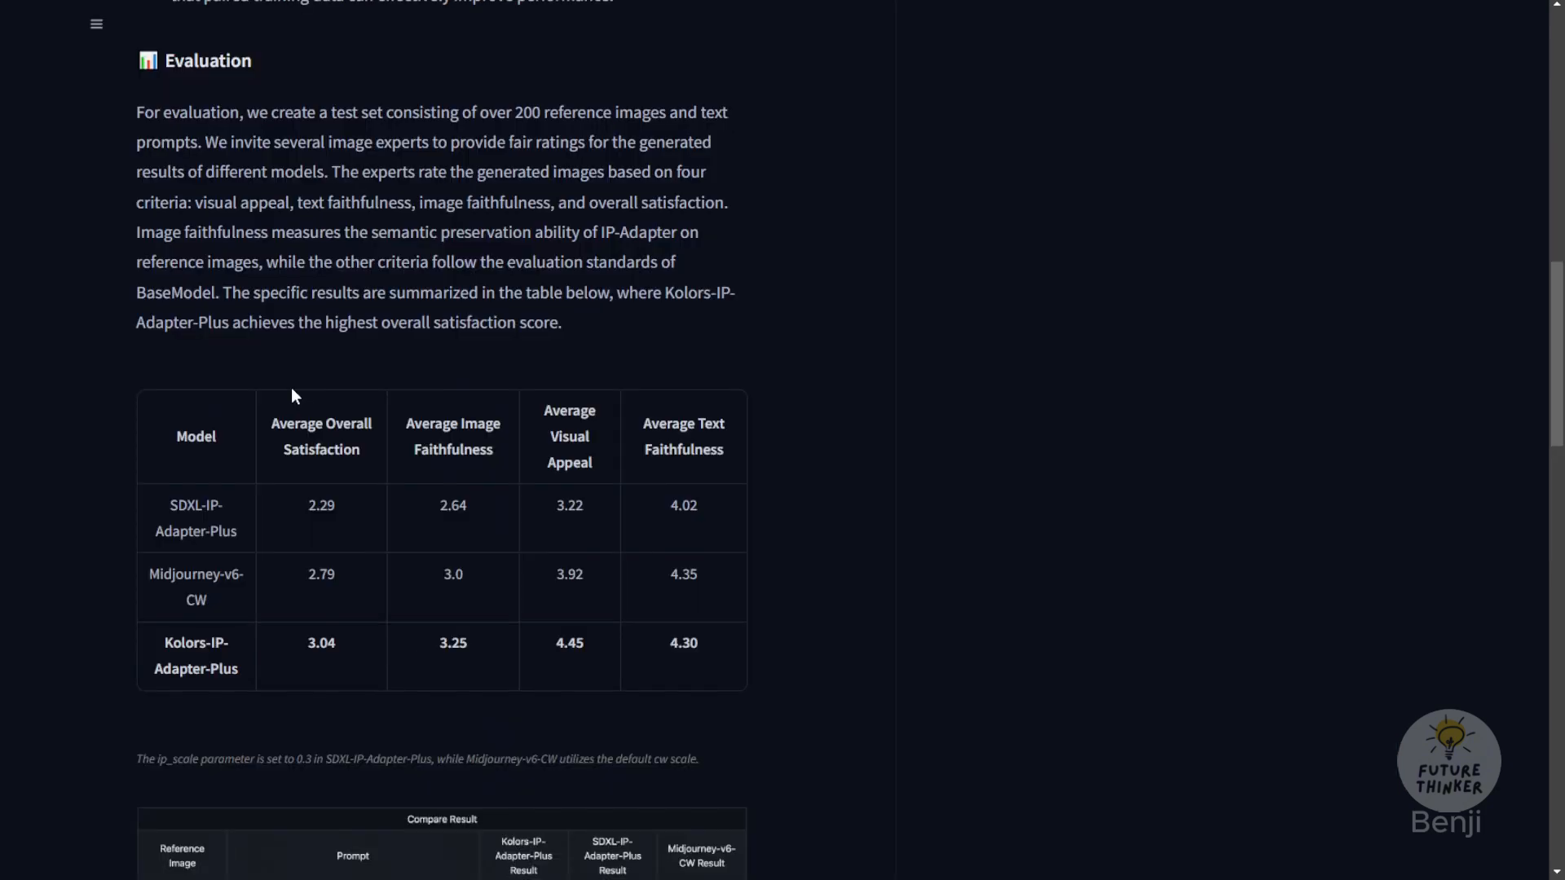
scroll(289, 387, down, 3)
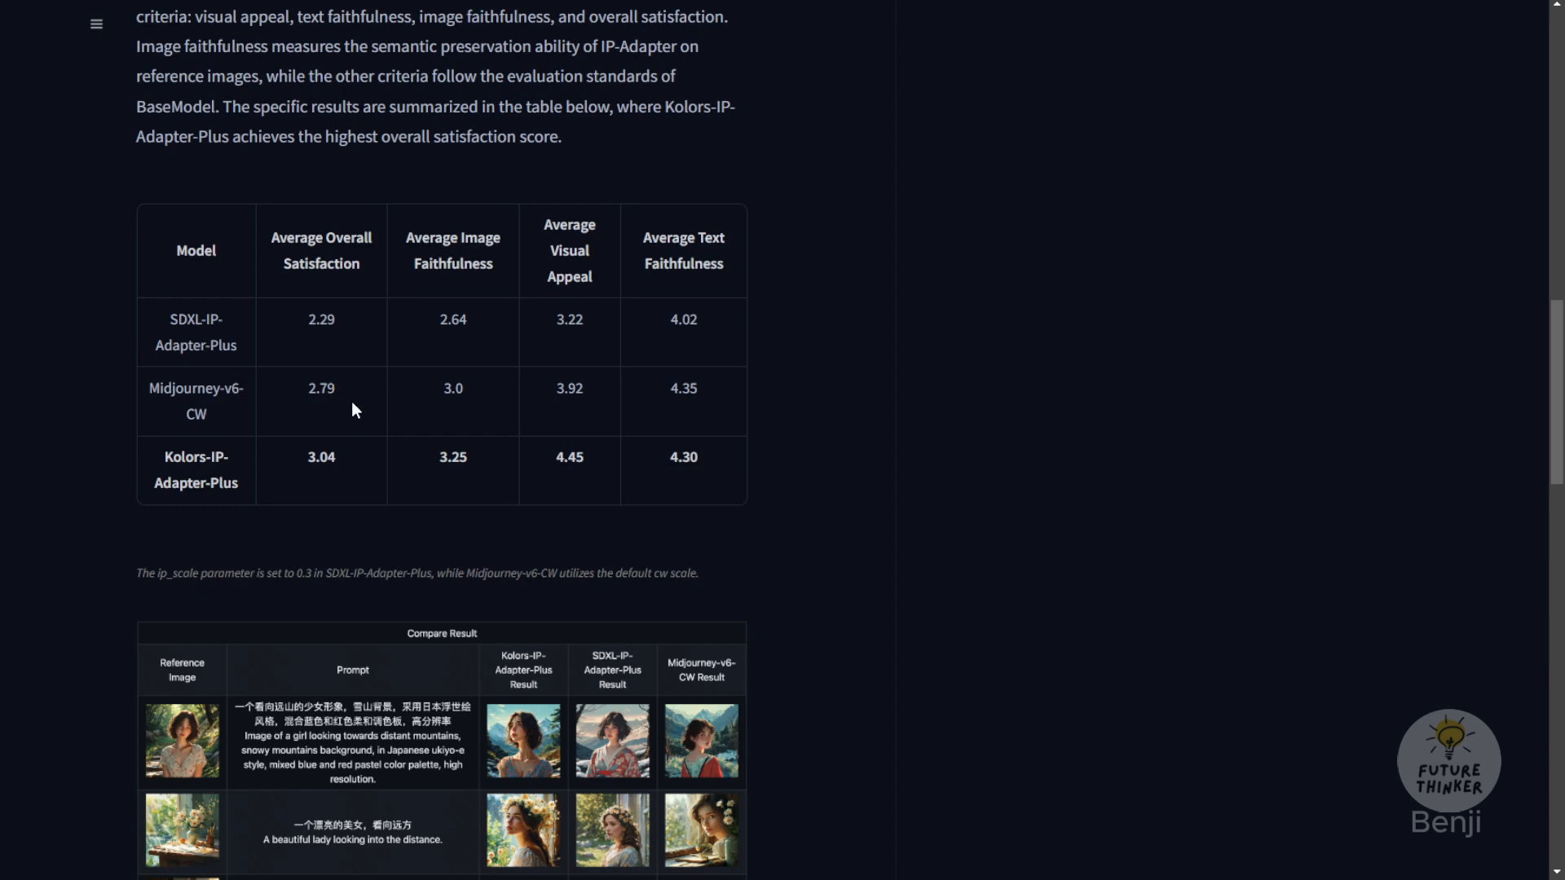
scroll(350, 401, down, 1)
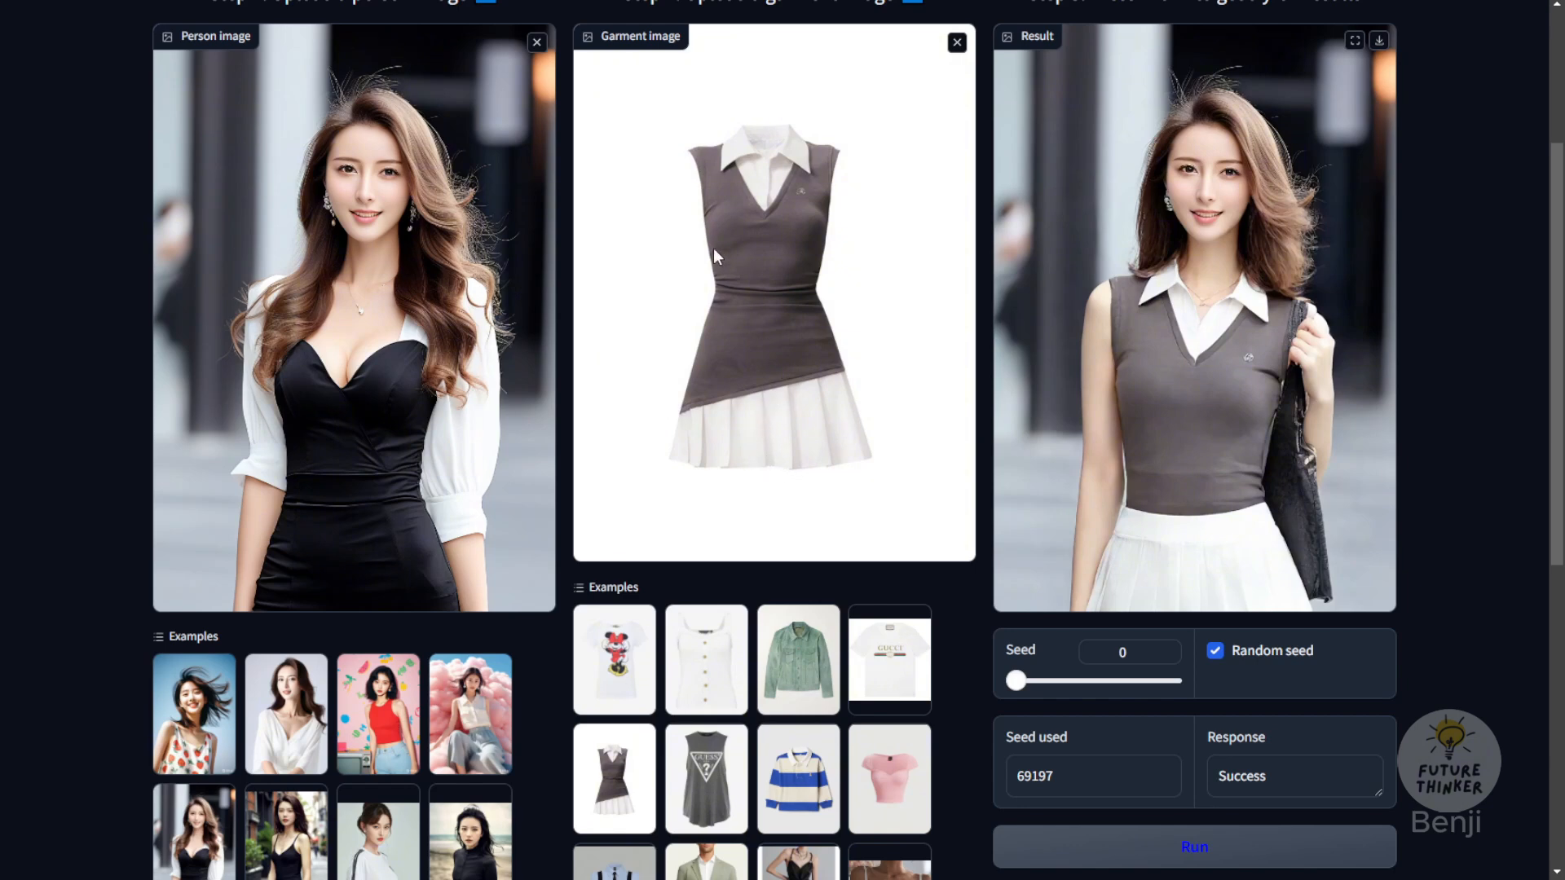
scroll(706, 414, up, 2)
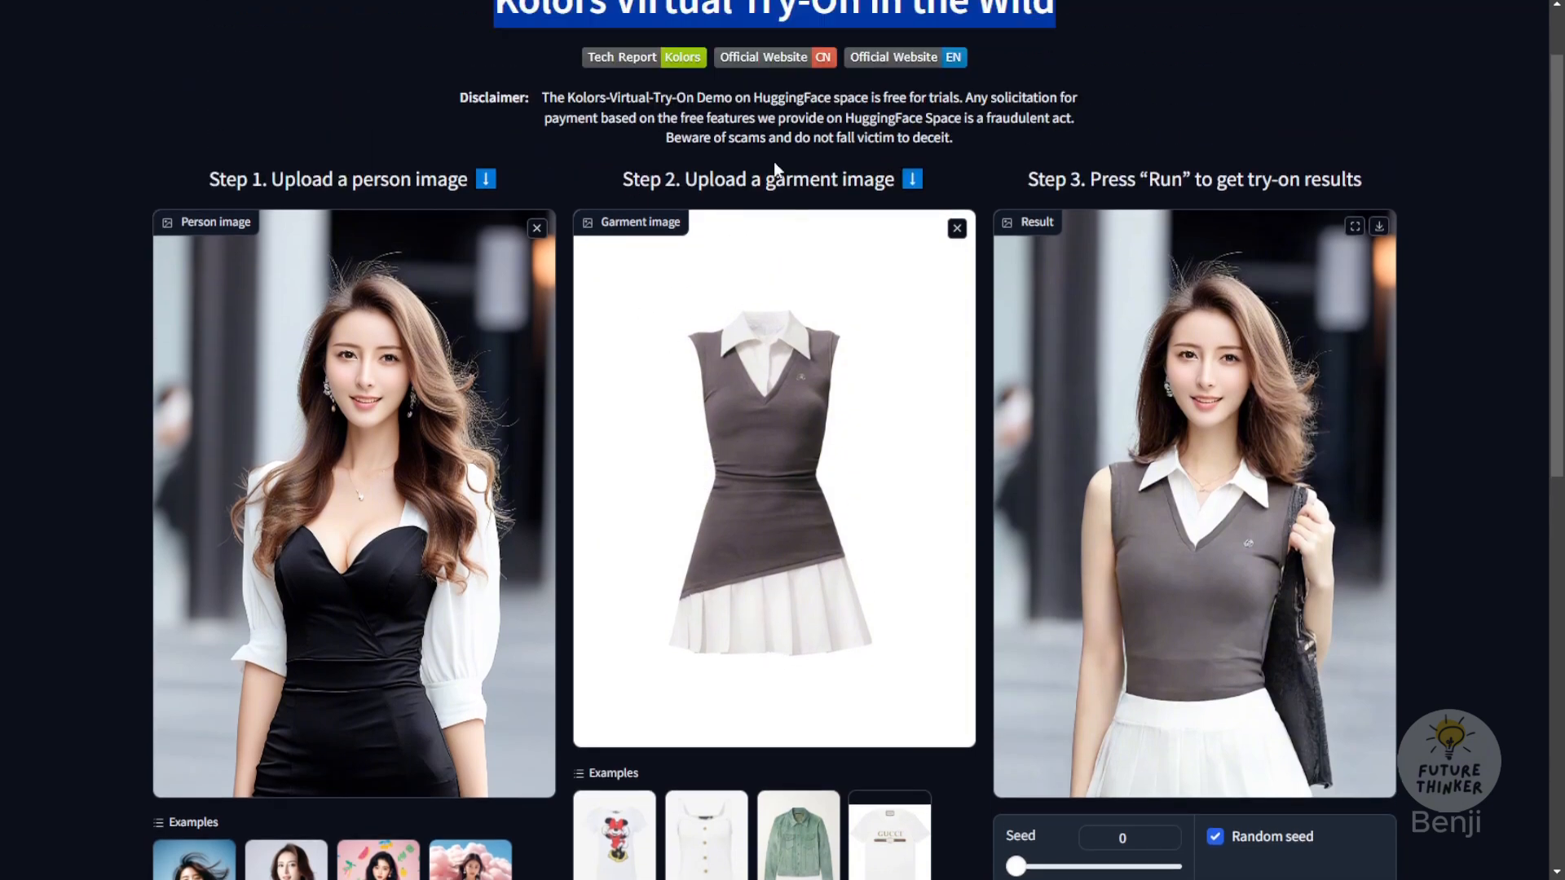
scroll(876, 236, down, 4)
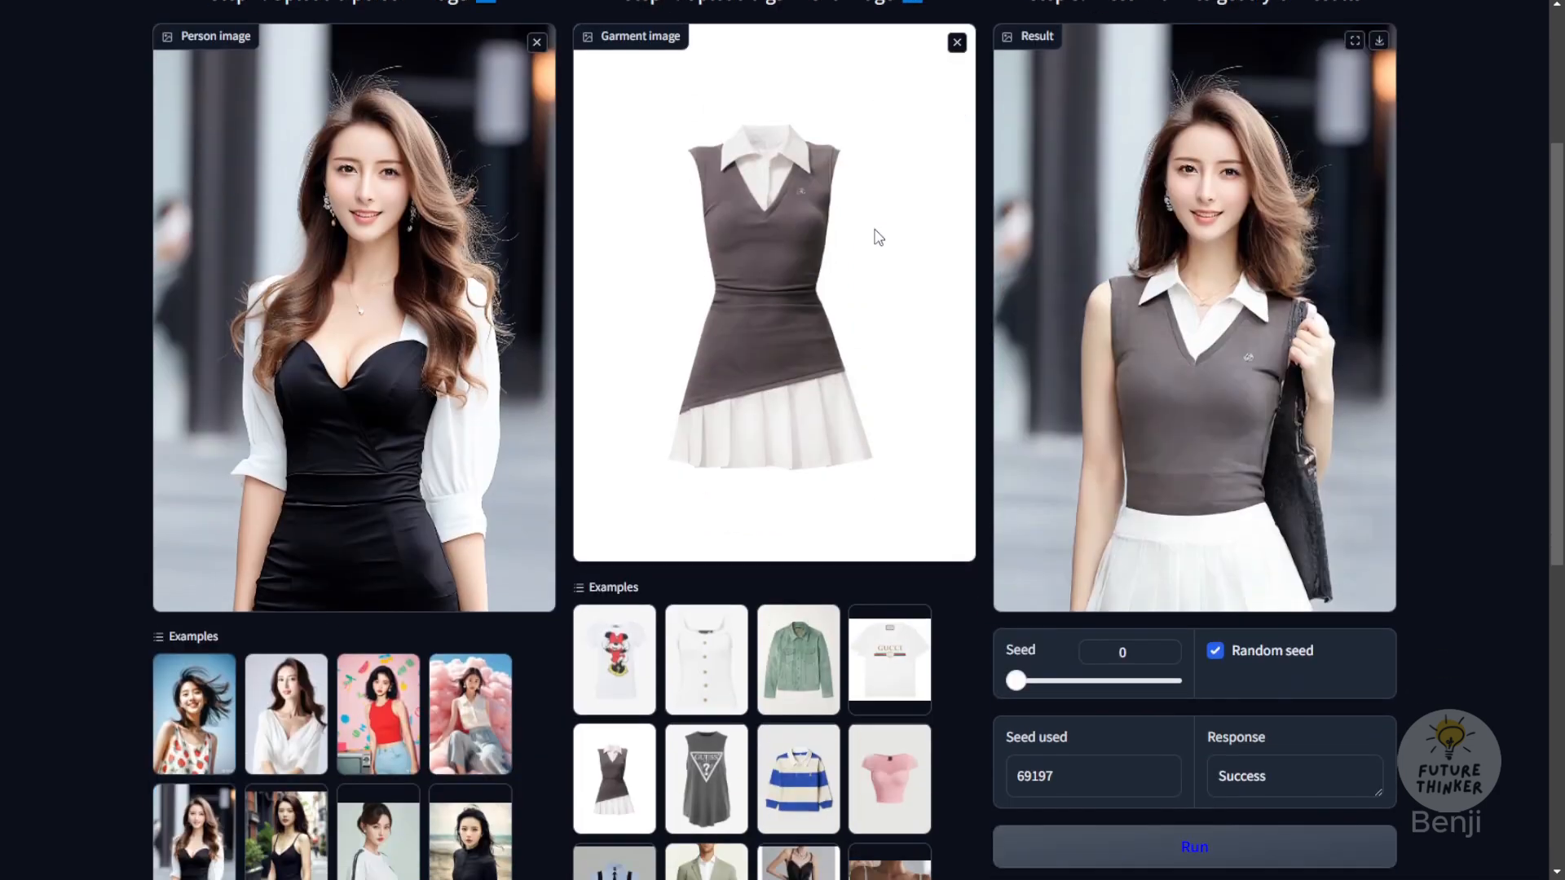
Step: Read the Kolors-IP-Adapter-Plus comparison results, installation and inference commands, and closing note on the model card
scroll(874, 250, down, 1)
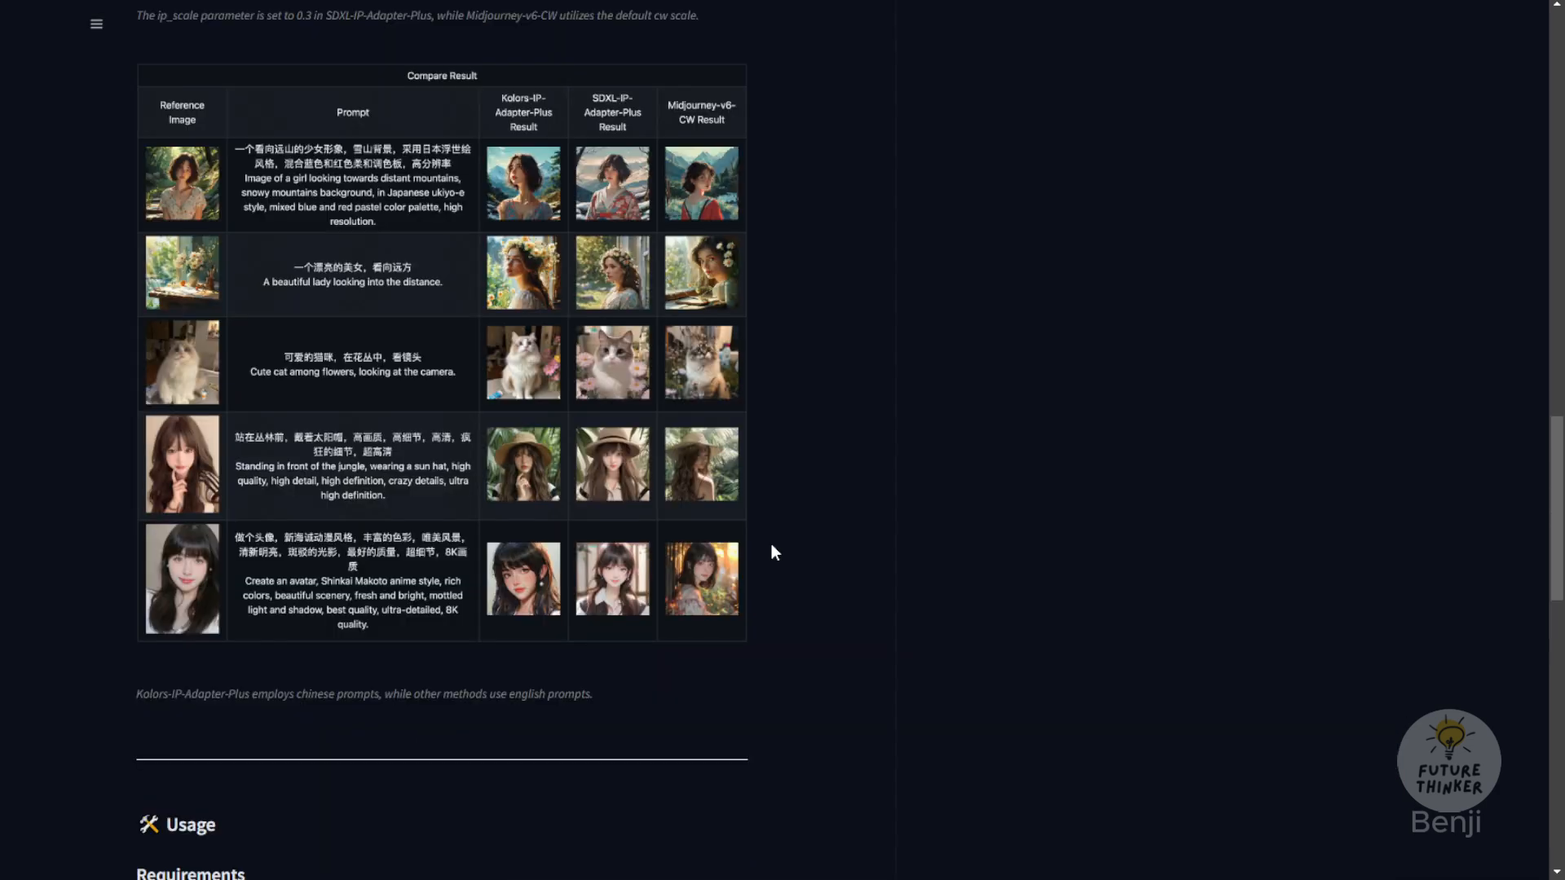
scroll(768, 561, down, 11)
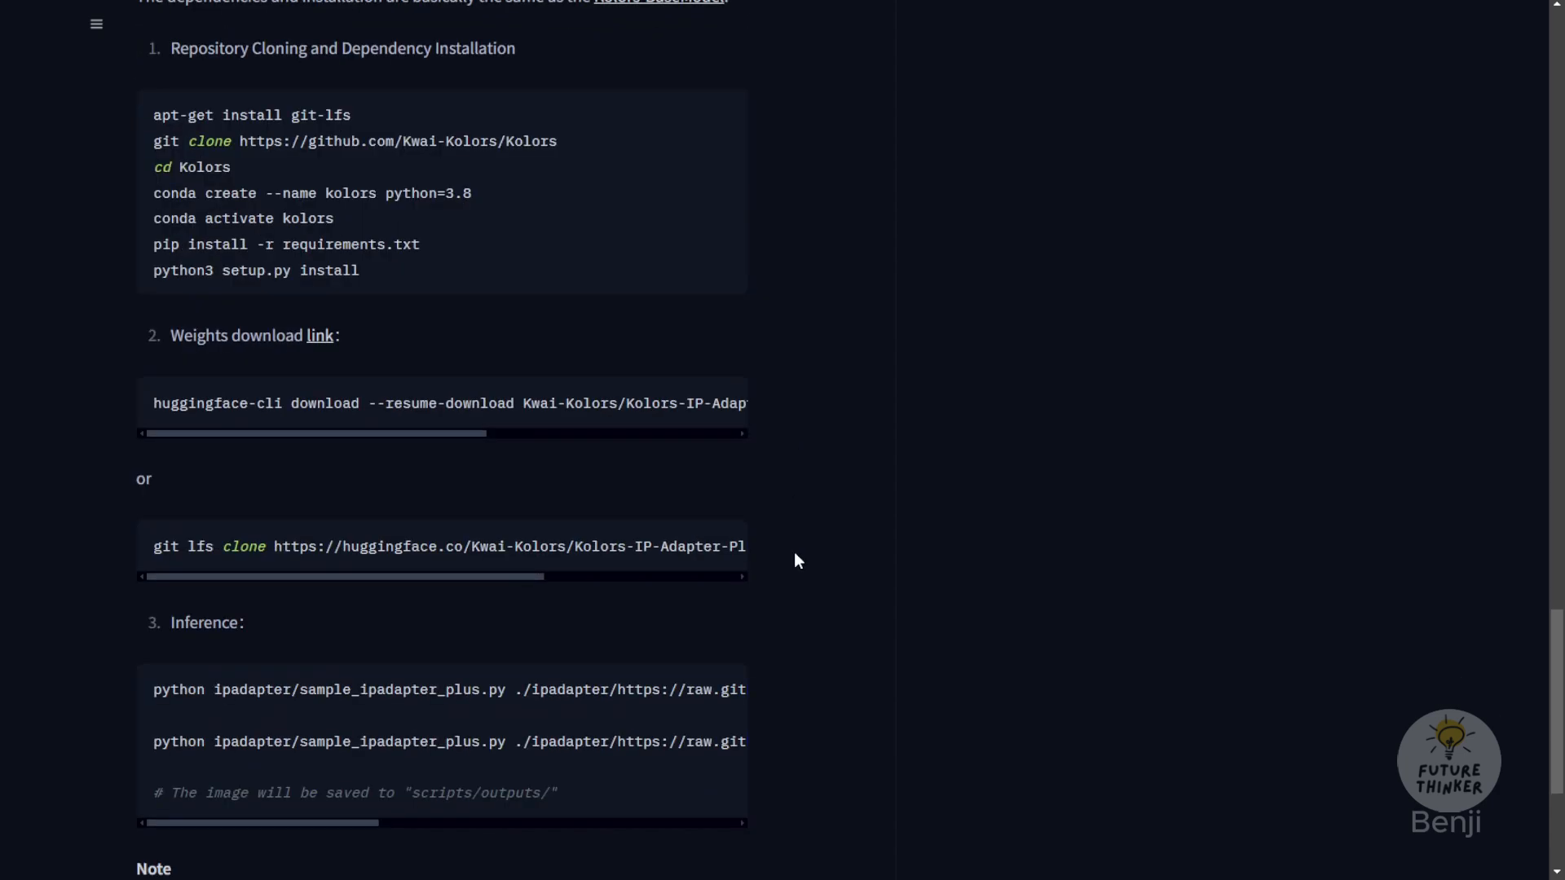
scroll(794, 559, down, 4)
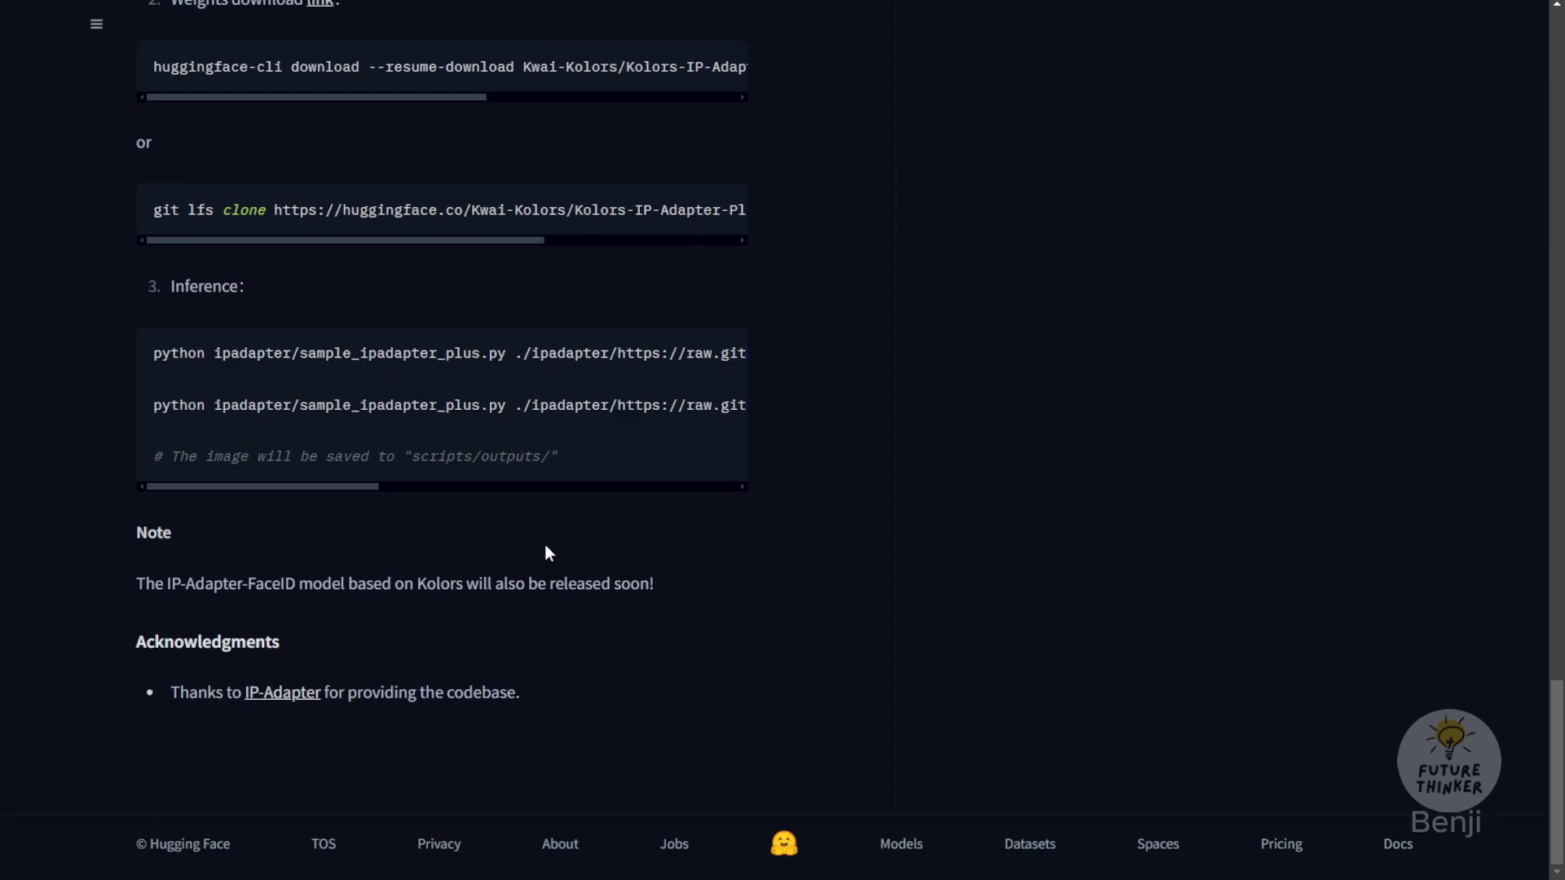
scroll(546, 560, up, 1)
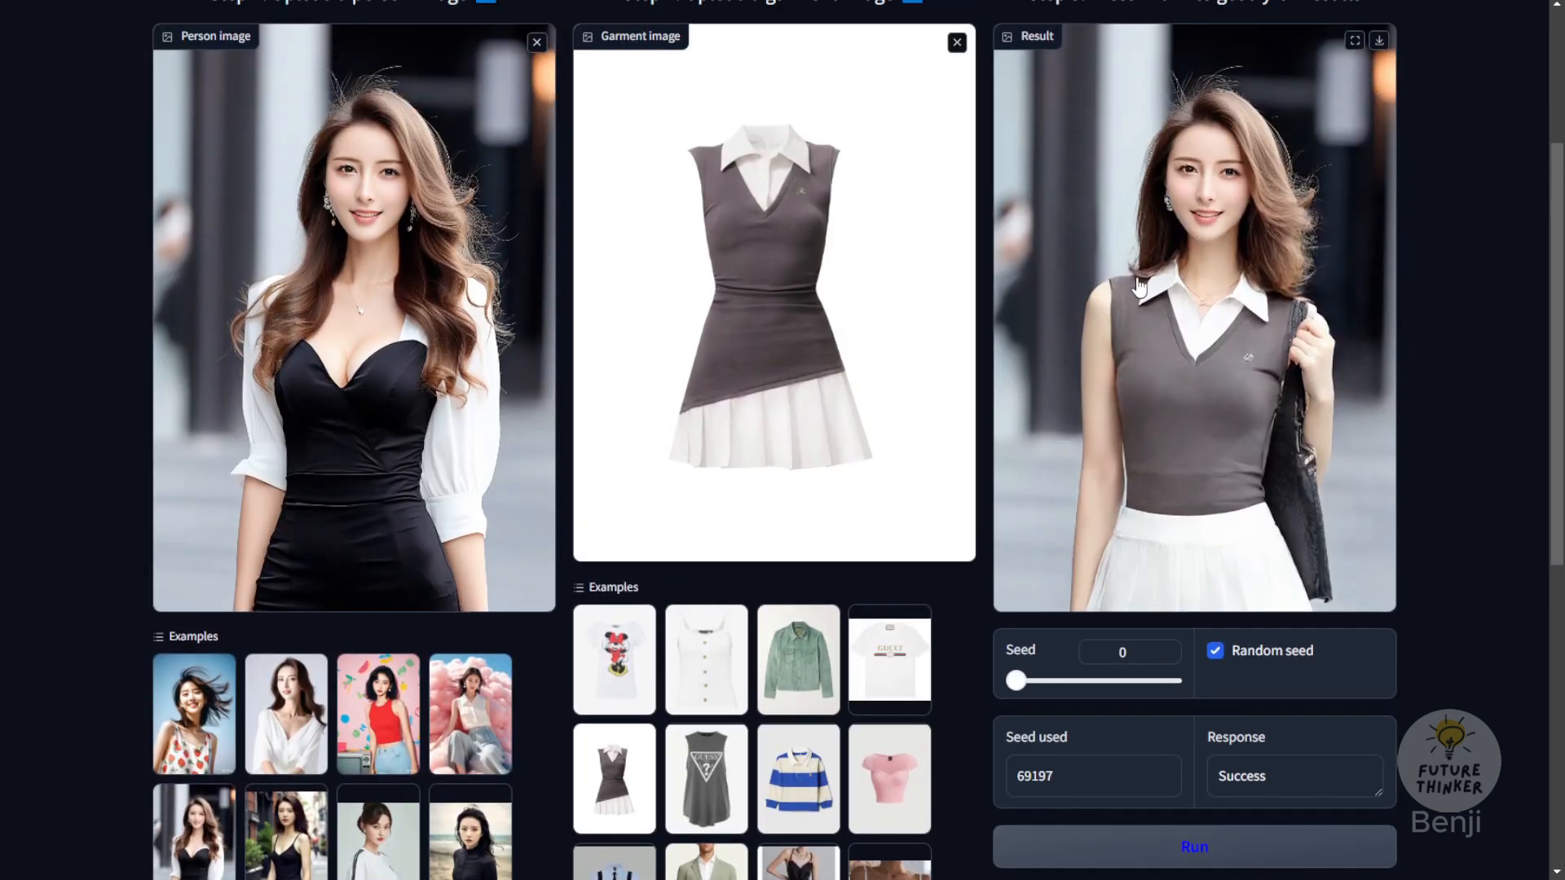
Step: Inspect the clothing details in the grey dress try-on result
scroll(1117, 294, up, 1)
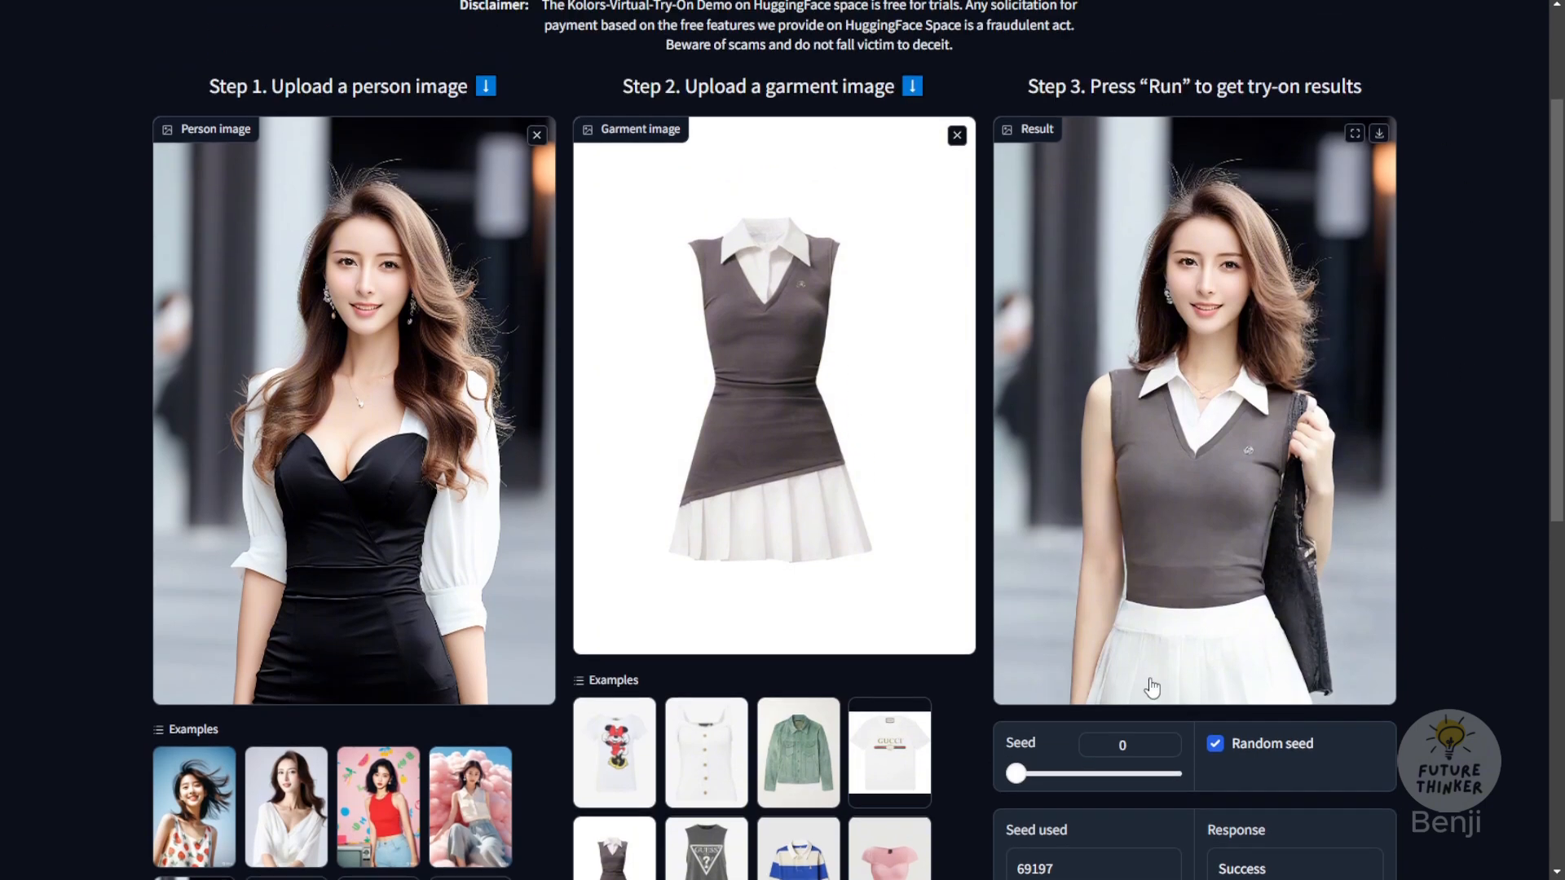
scroll(1351, 607, down, 1)
scroll(1351, 607, down, 1)
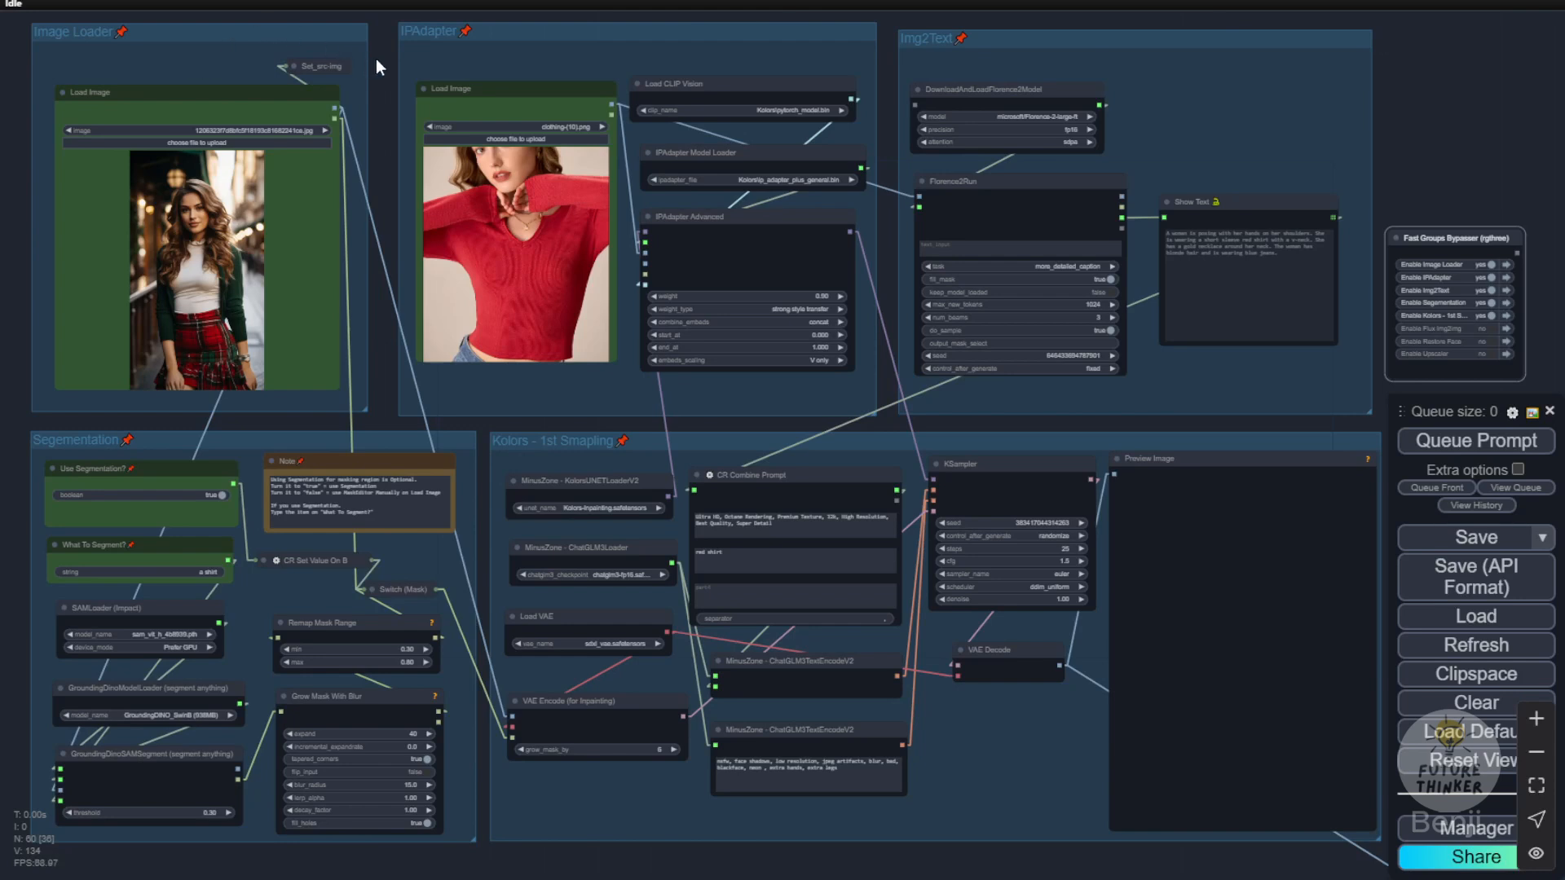
Step: Examine the workflow's person image loader, the red shirt reference image, and the Load CLIP Vision and IPAdapter Model Loader files
drag(376, 59, 474, 116)
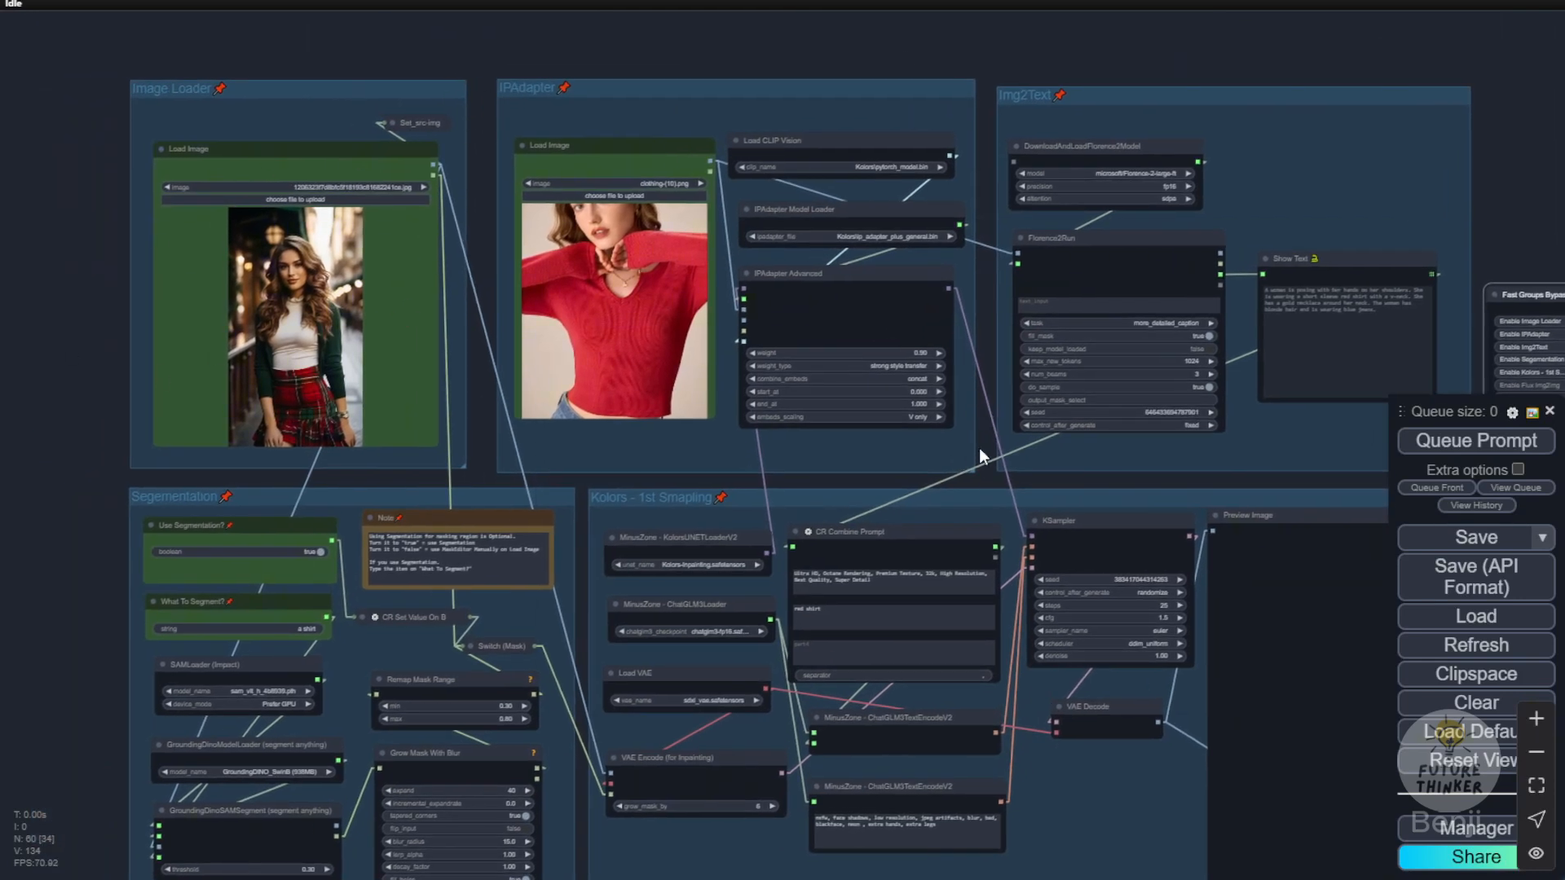
drag(1094, 481, 1012, 393)
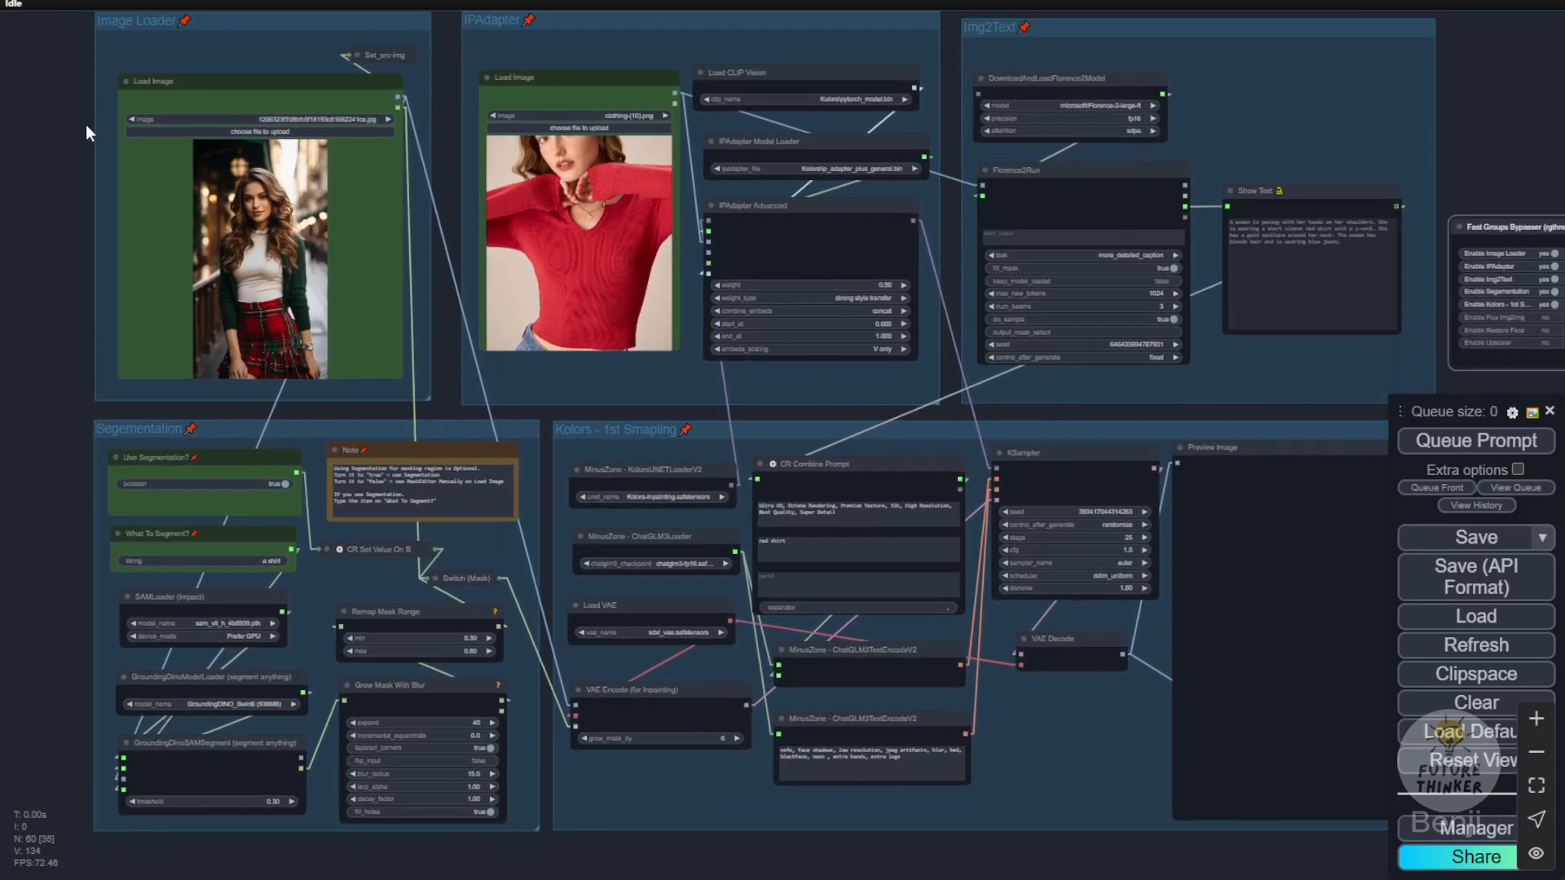
scroll(28, 168, up, 10)
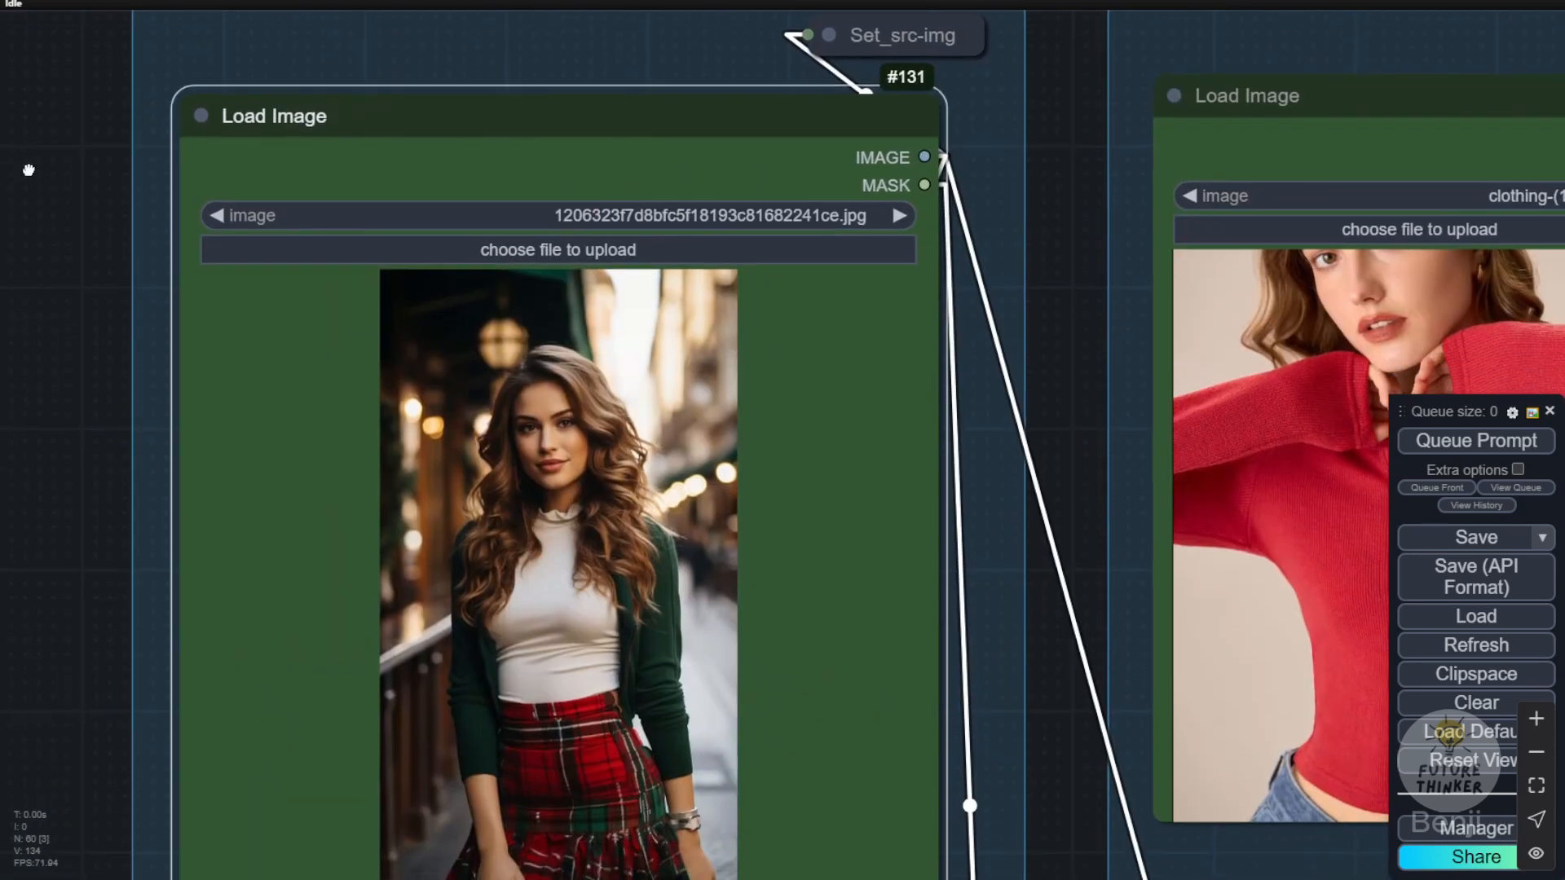
scroll(61, 204, down, 3)
drag(80, 323, 147, 350)
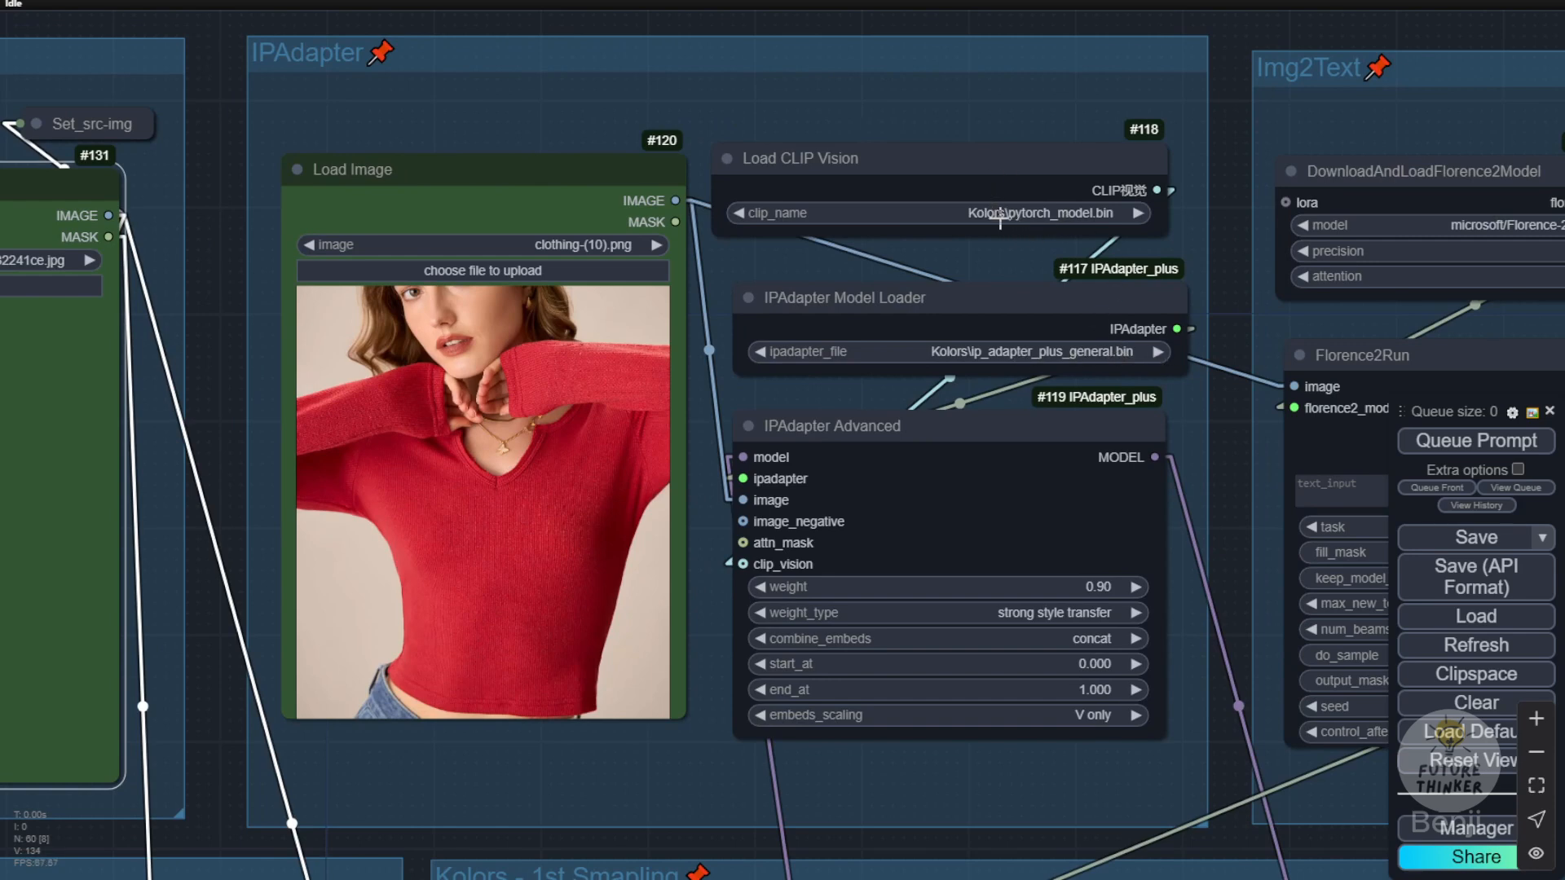
click(900, 171)
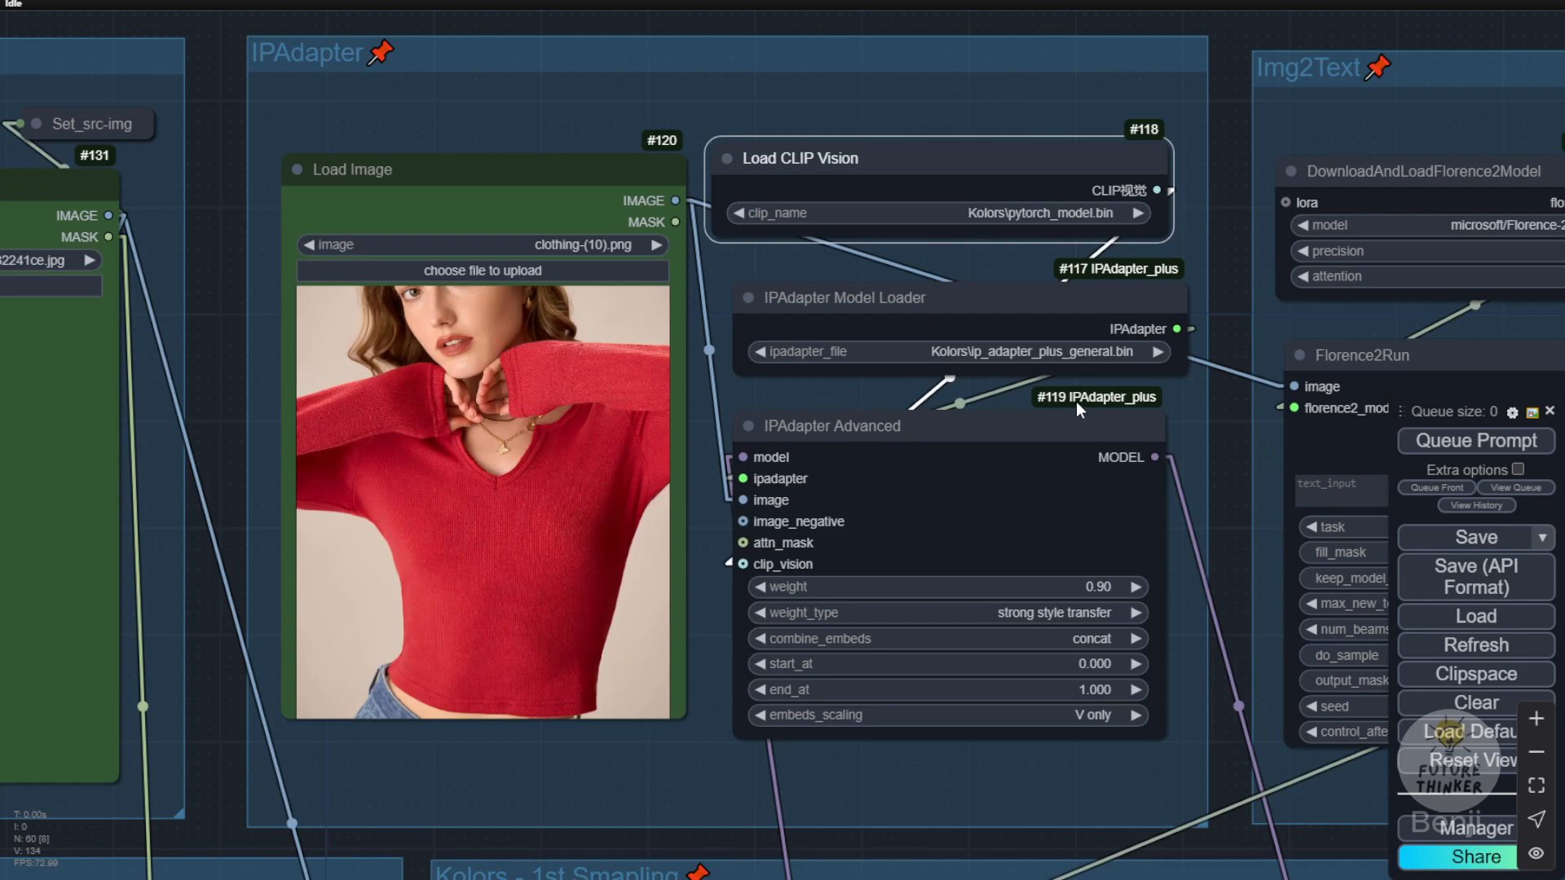
scroll(1005, 318, up, 10)
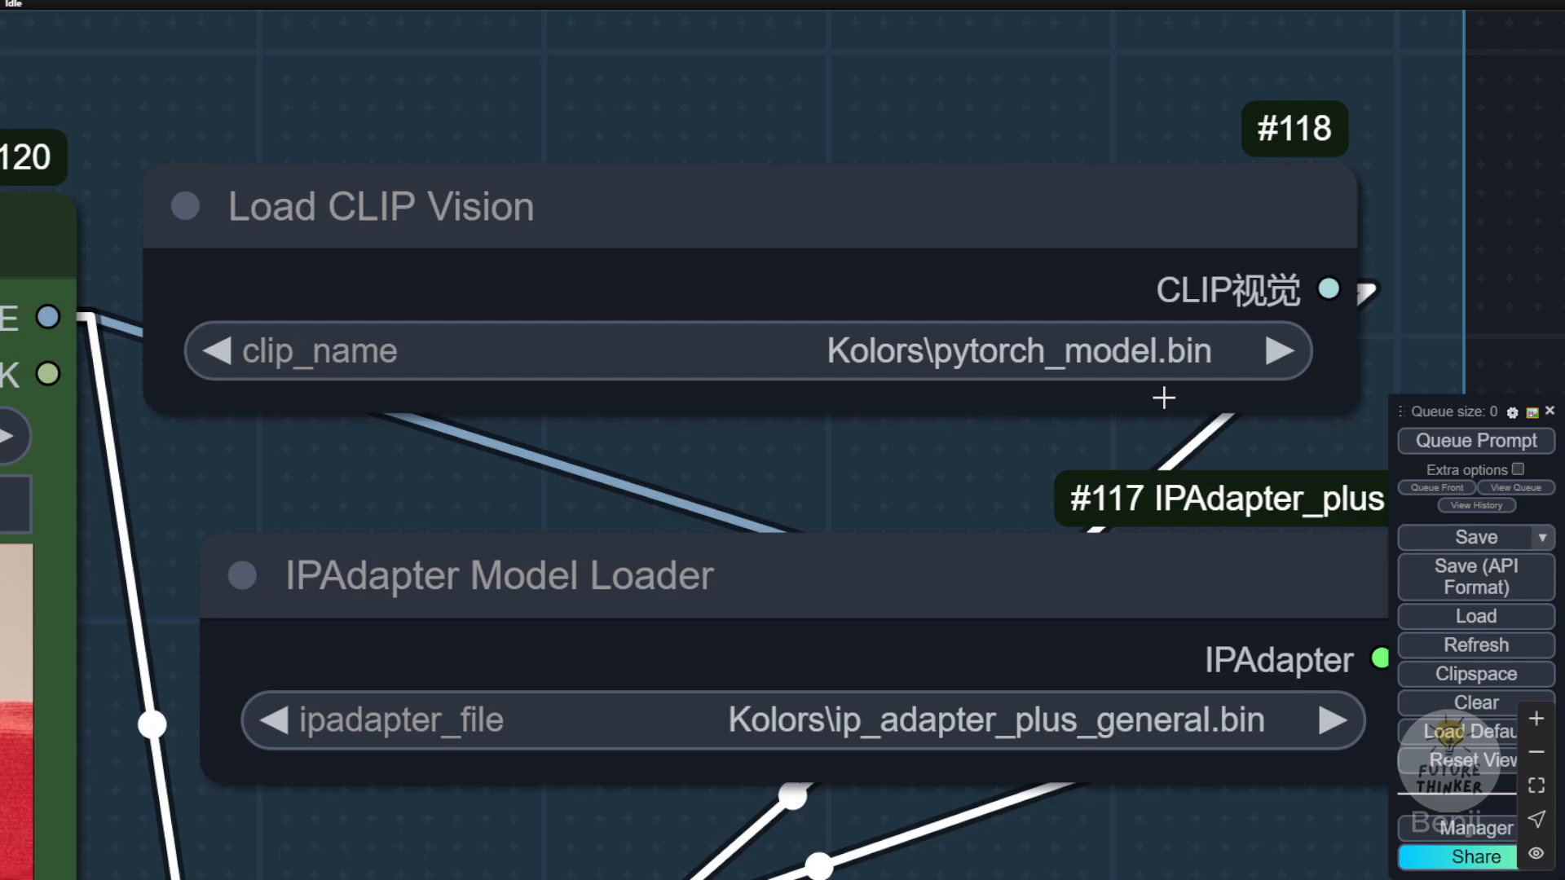
scroll(953, 458, down, 4)
drag(944, 457, 1342, 172)
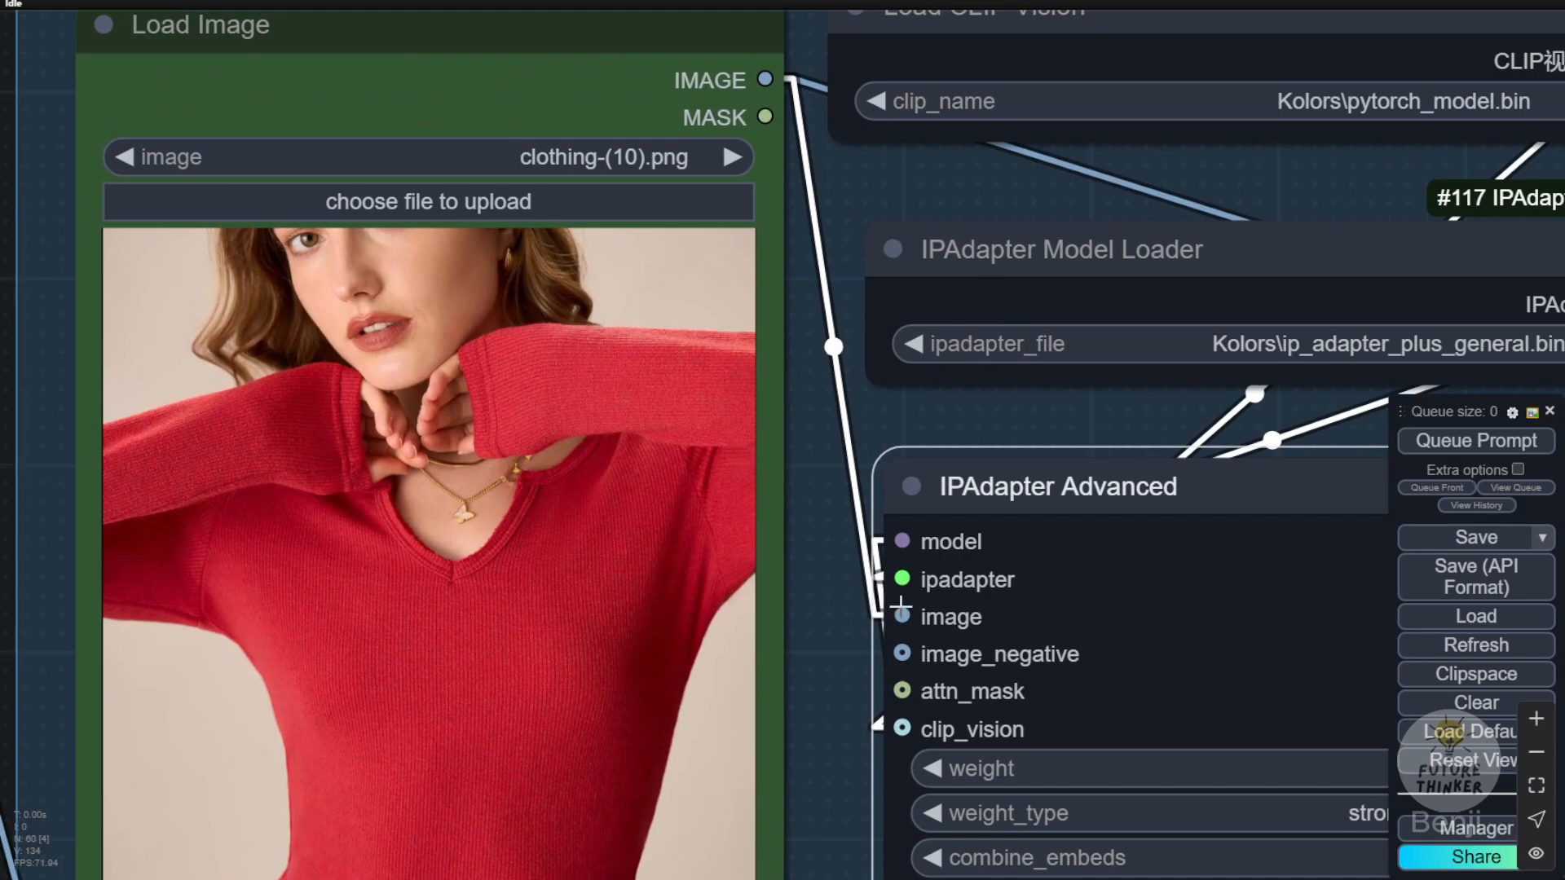
Step: Try a weight of 0.70 in the IPAdapter Advanced node and set it back to 0.90
drag(971, 426, 465, 116)
scroll(580, 270, up, 4)
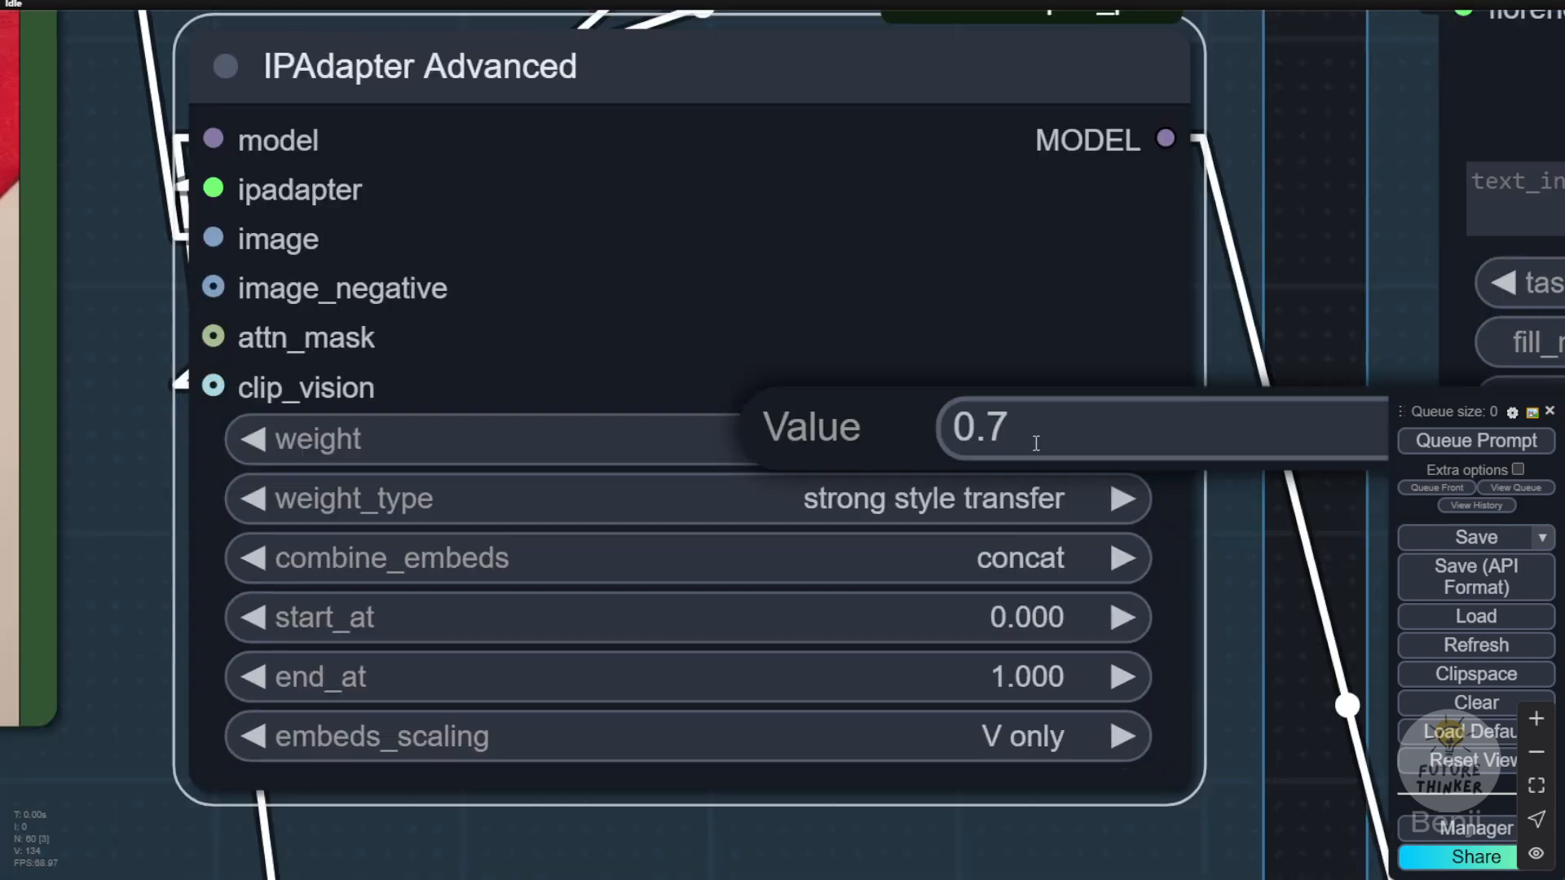
key(Return)
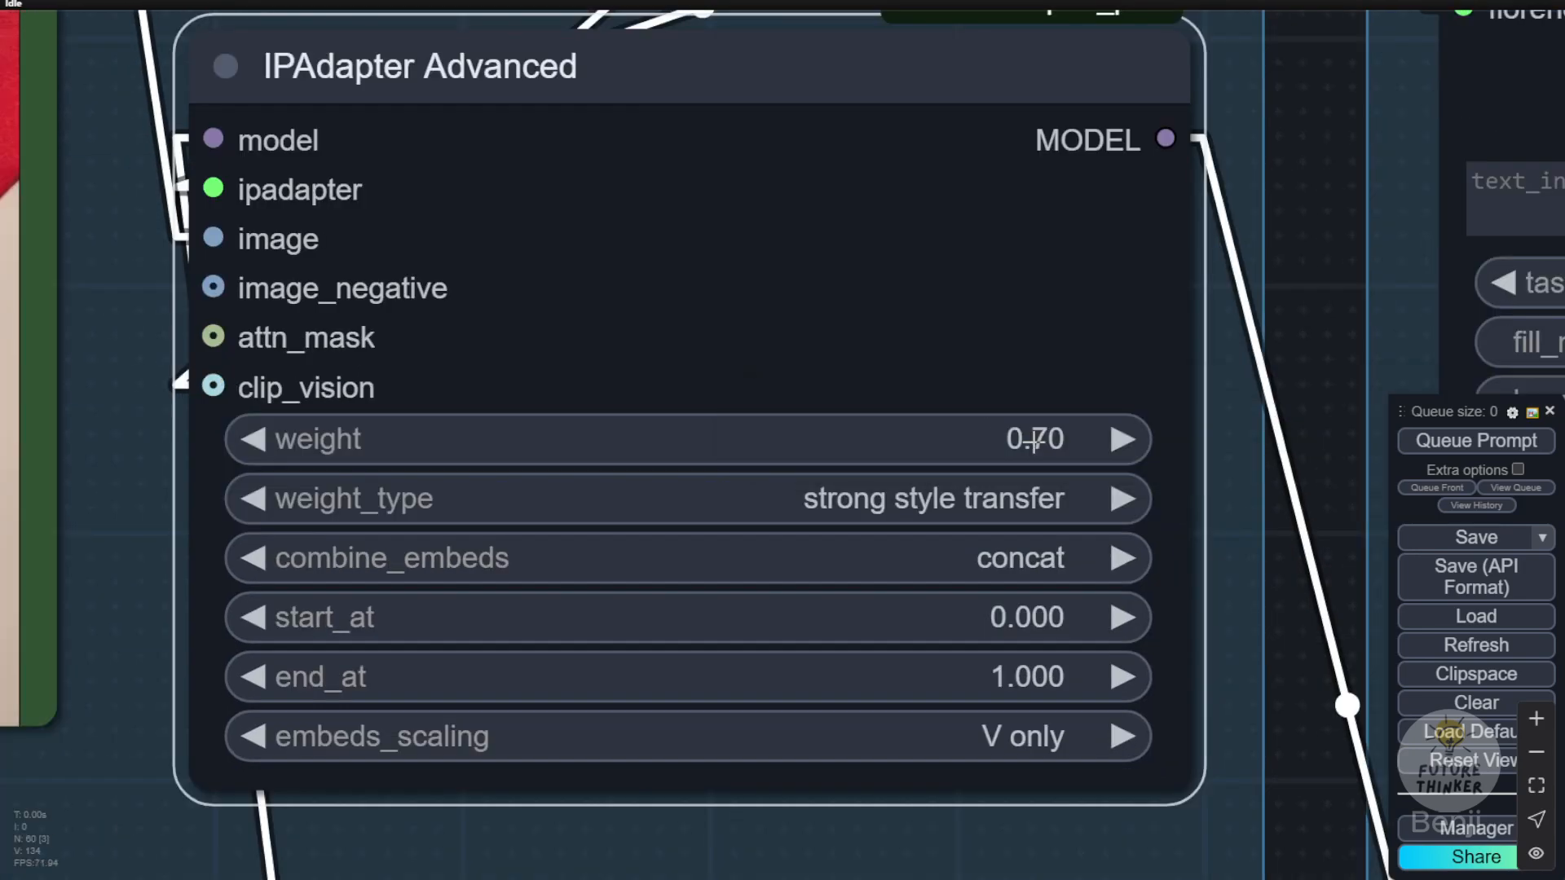
click(1119, 439)
click(1119, 439)
click(1119, 440)
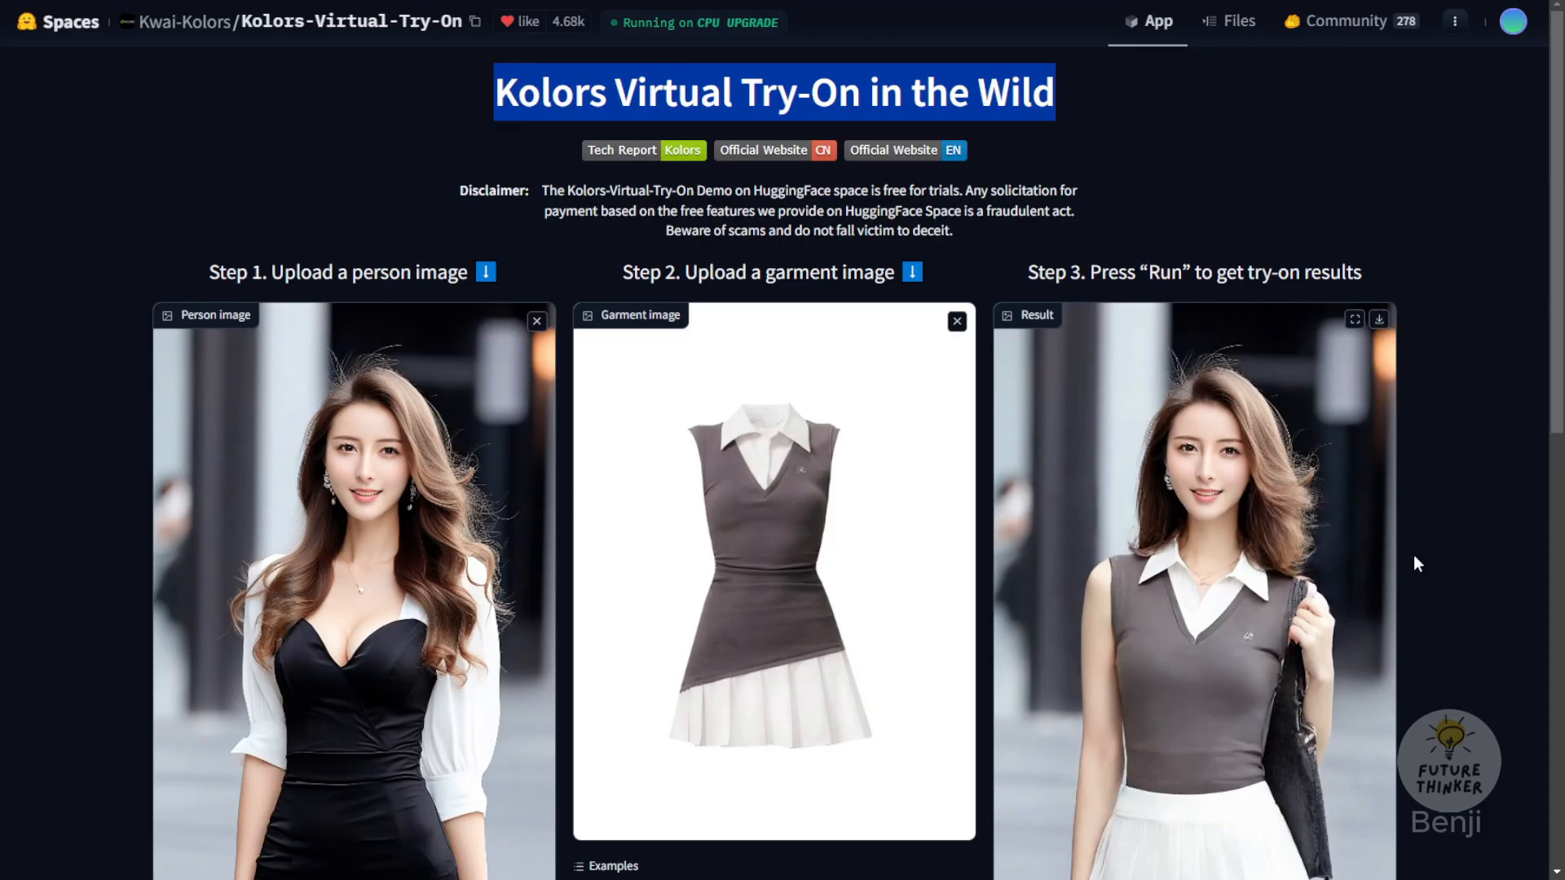
Step: In the Kolors Virtual Try-On demo, choose the example woman in the white top with black shoulder stripes as the person image
scroll(1325, 563, down, 3)
scroll(434, 707, down, 2)
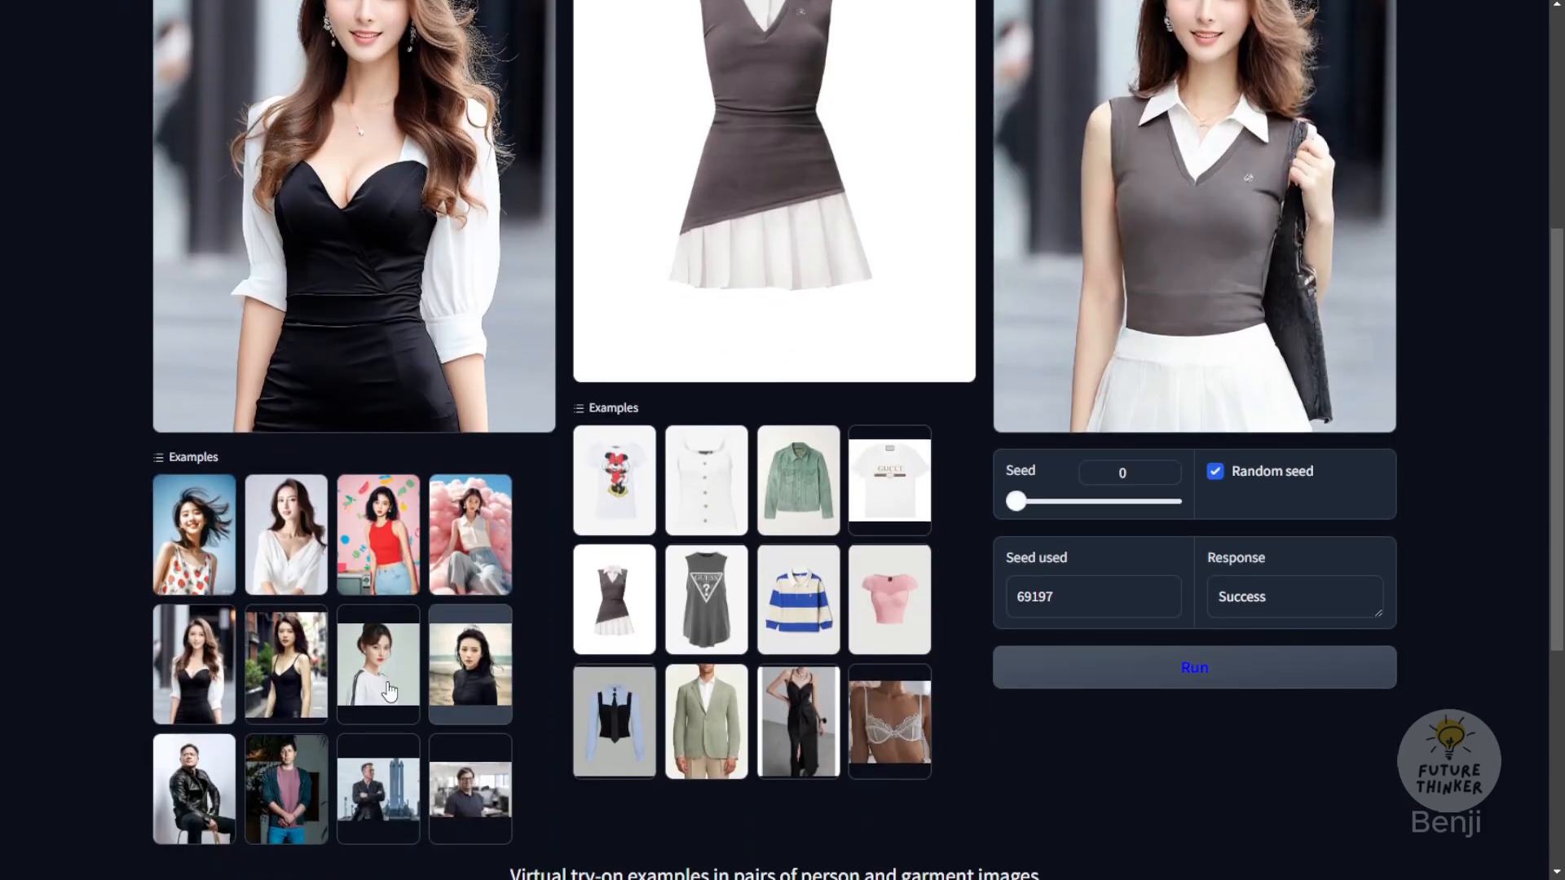
click(289, 665)
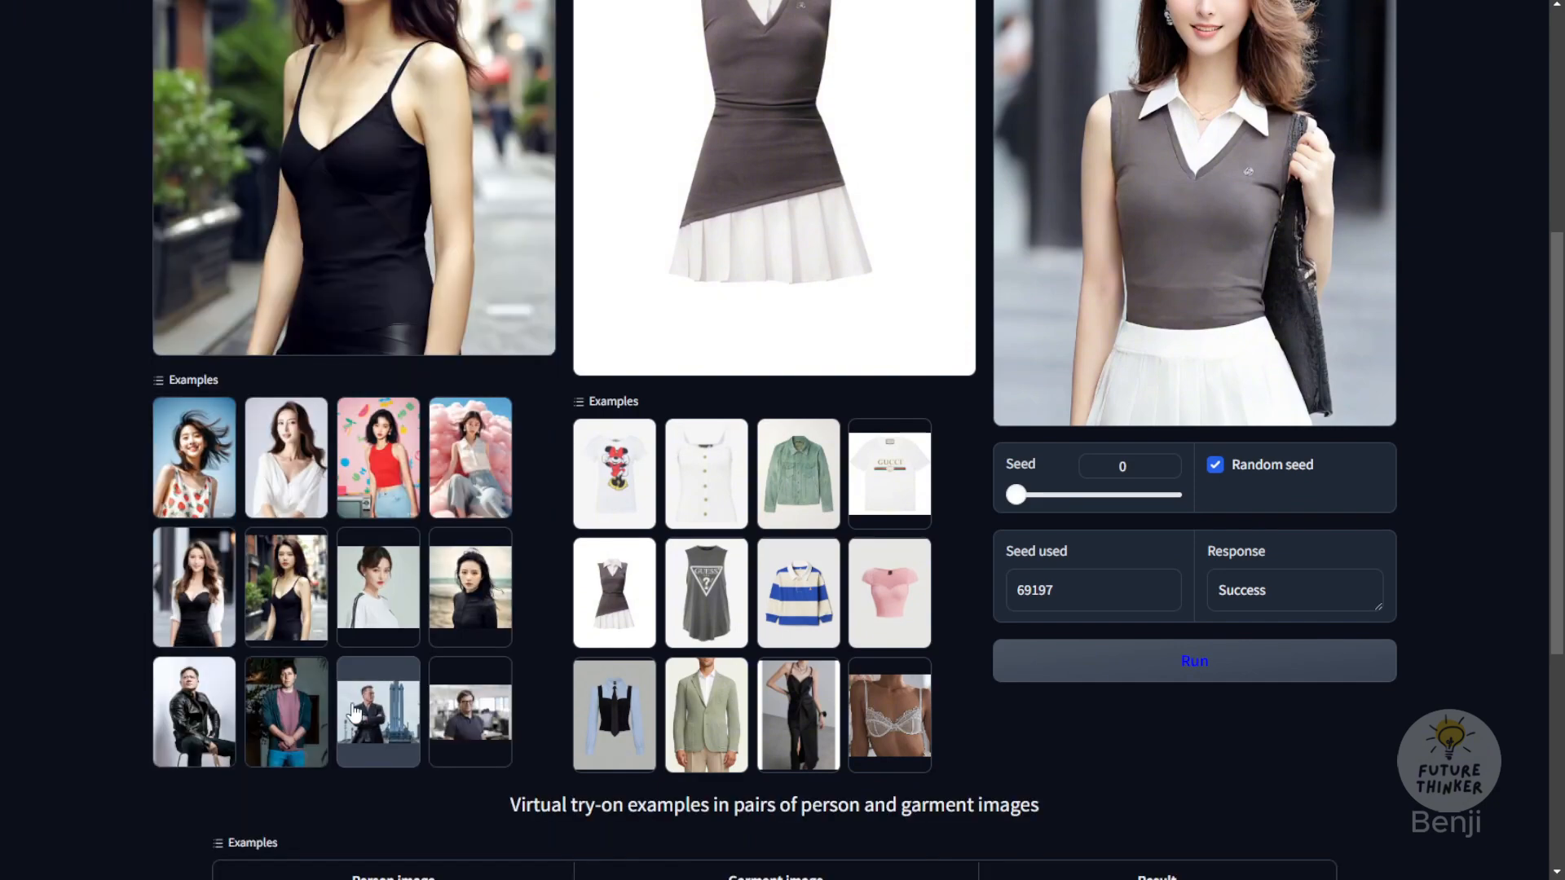
click(371, 595)
scroll(358, 243, up, 4)
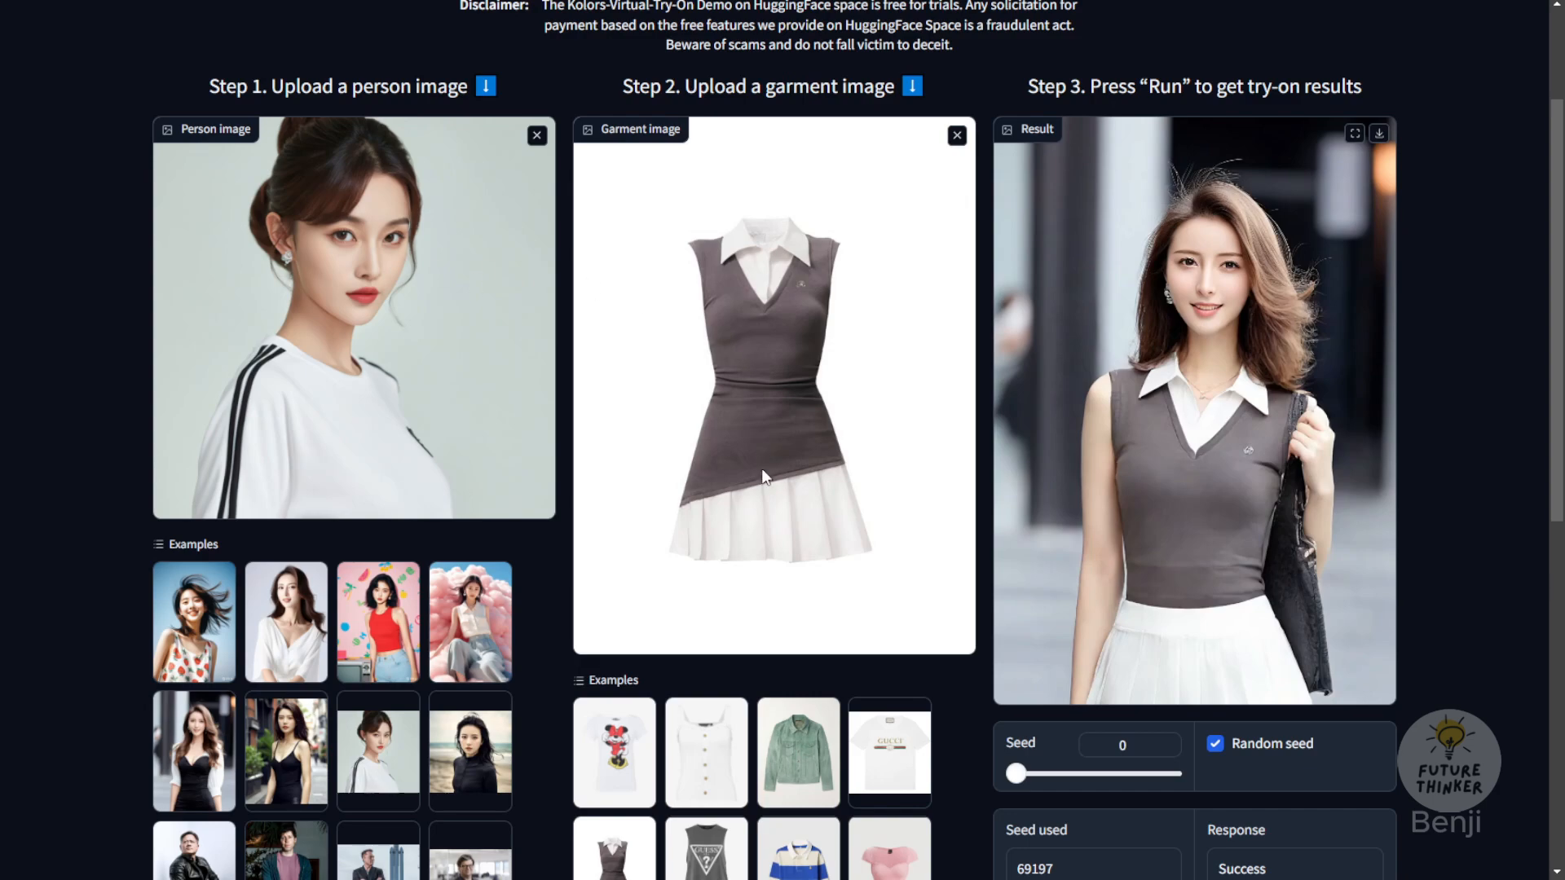
Step: Choose the blue blouse with black bodice and tie as the garment and run the try-on
scroll(921, 500, down, 2)
click(615, 807)
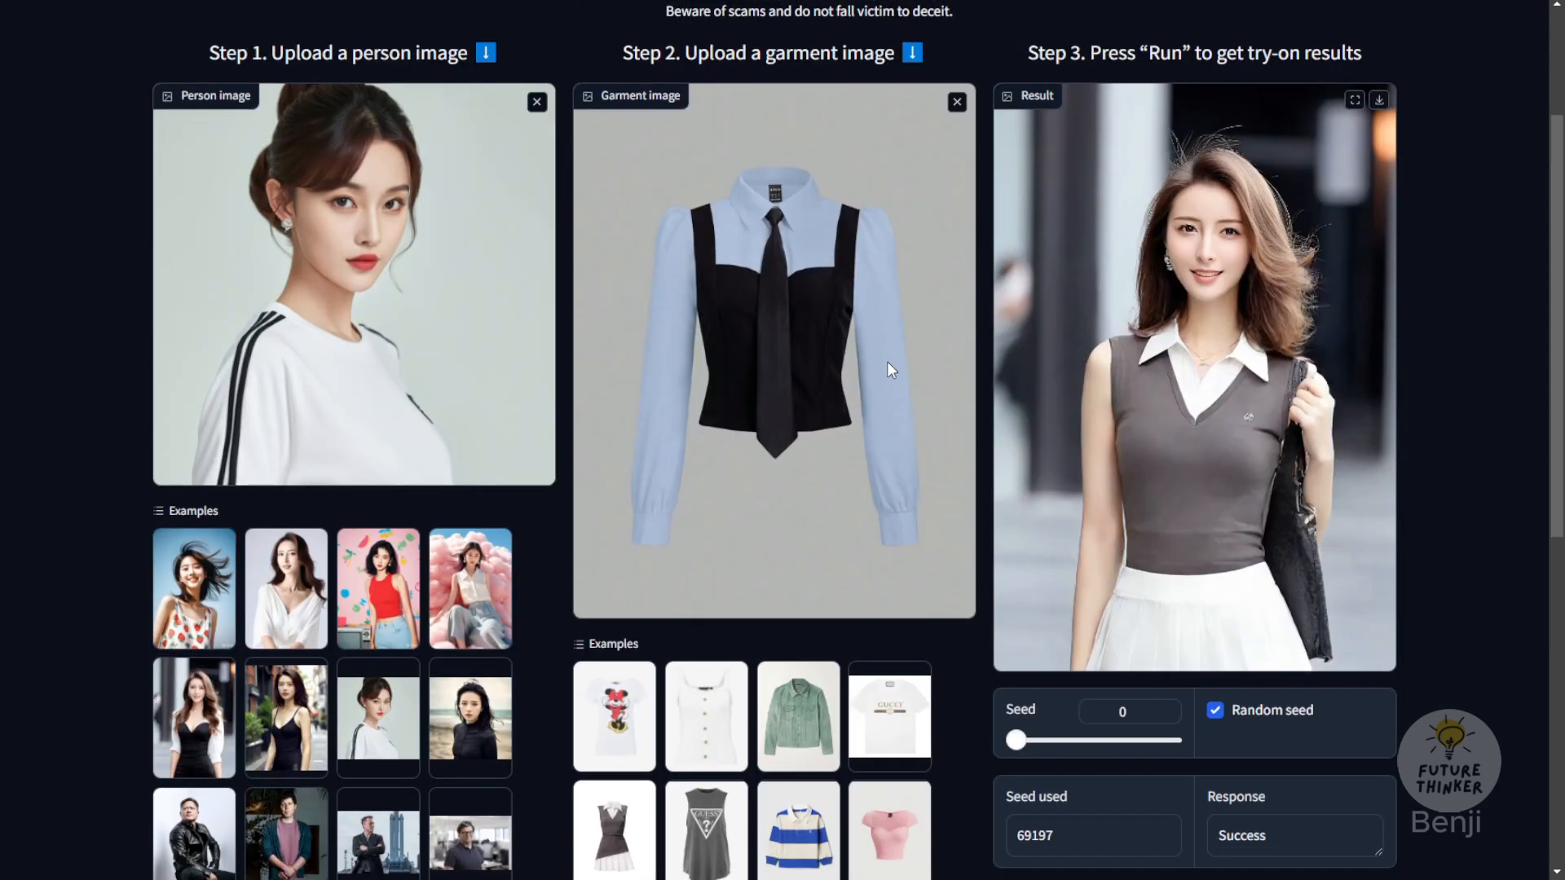
scroll(818, 321, down, 4)
click(1243, 570)
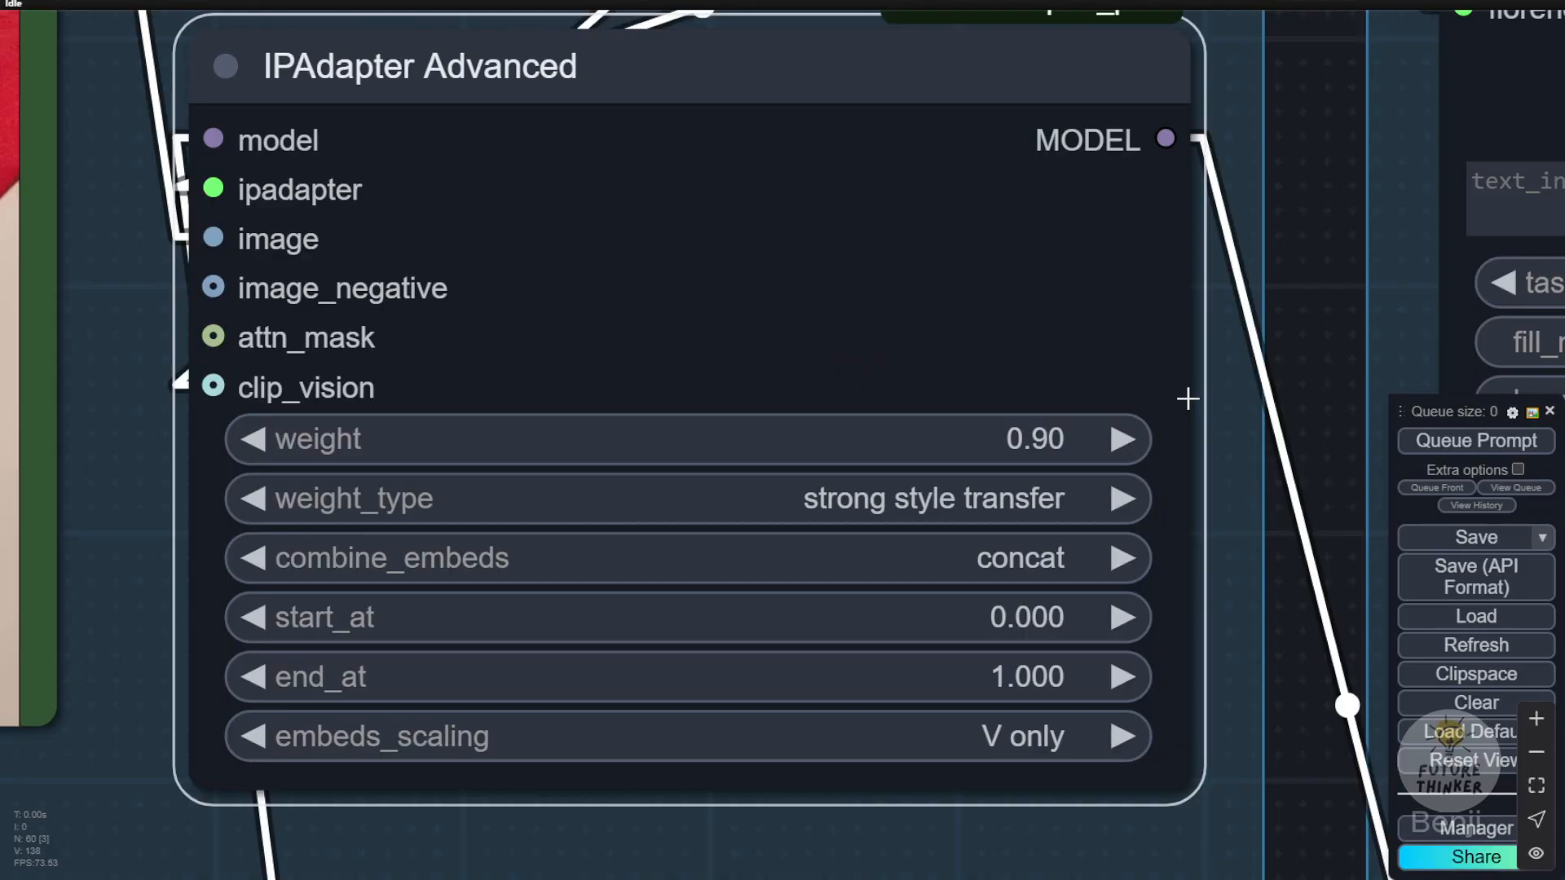
scroll(1189, 397, down, 1)
scroll(1188, 397, down, 8)
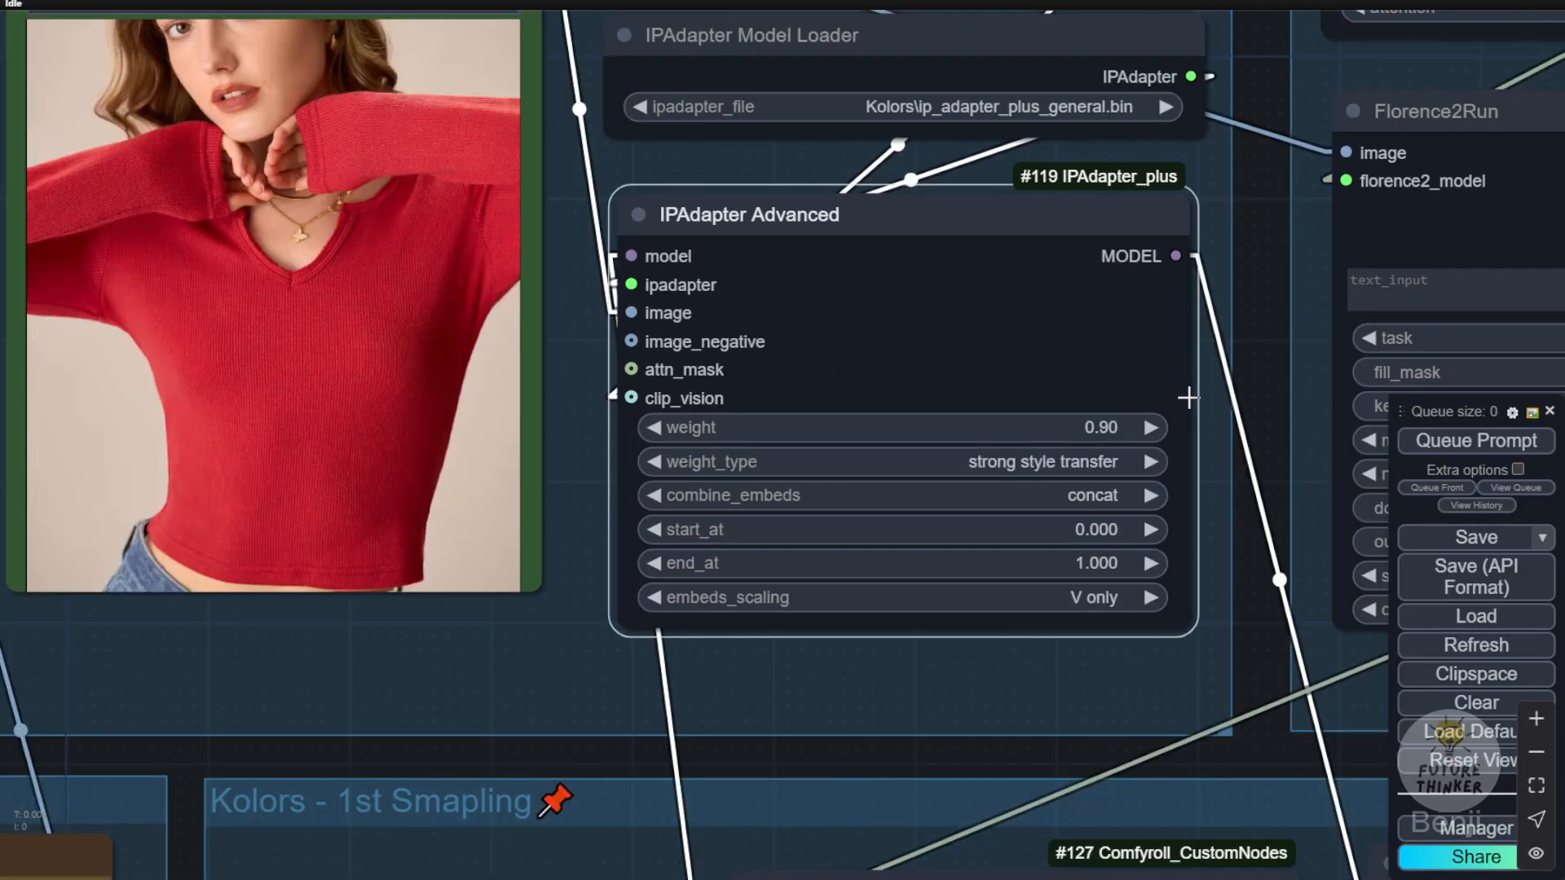
Step: In ComfyUI, examine the IPAdapter group's settings and read the Florence2 caption of the red shirt image in the Img2Text group
drag(1242, 354, 228, 538)
scroll(304, 340, up, 4)
drag(1012, 257, 960, 62)
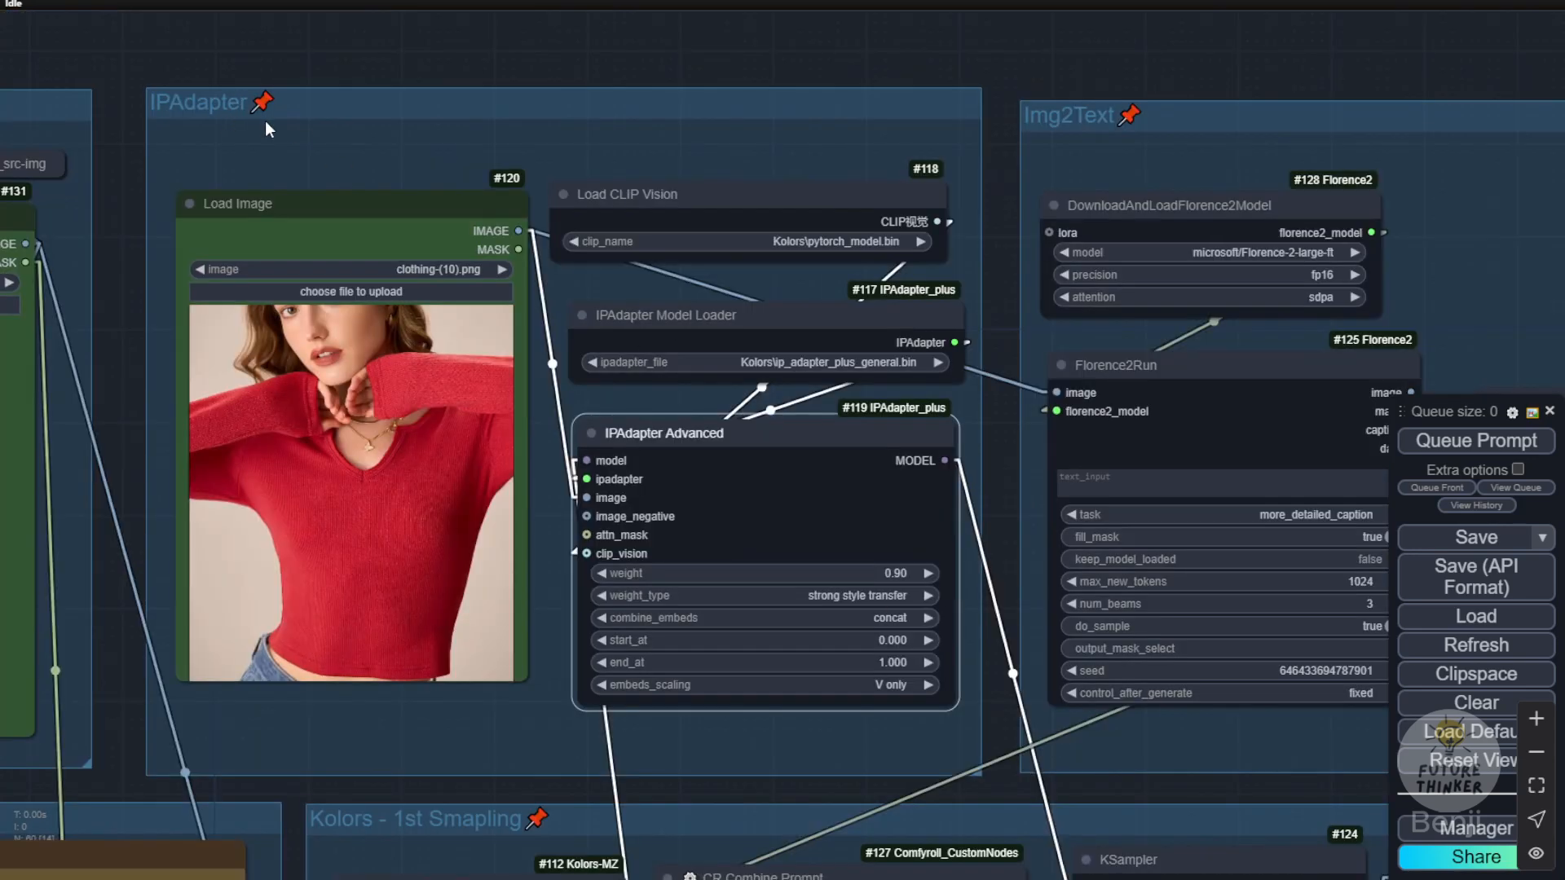
mouse_move(328, 224)
mouse_down()
mouse_move(274, 202)
mouse_move(303, 244)
mouse_move(316, 237)
mouse_up()
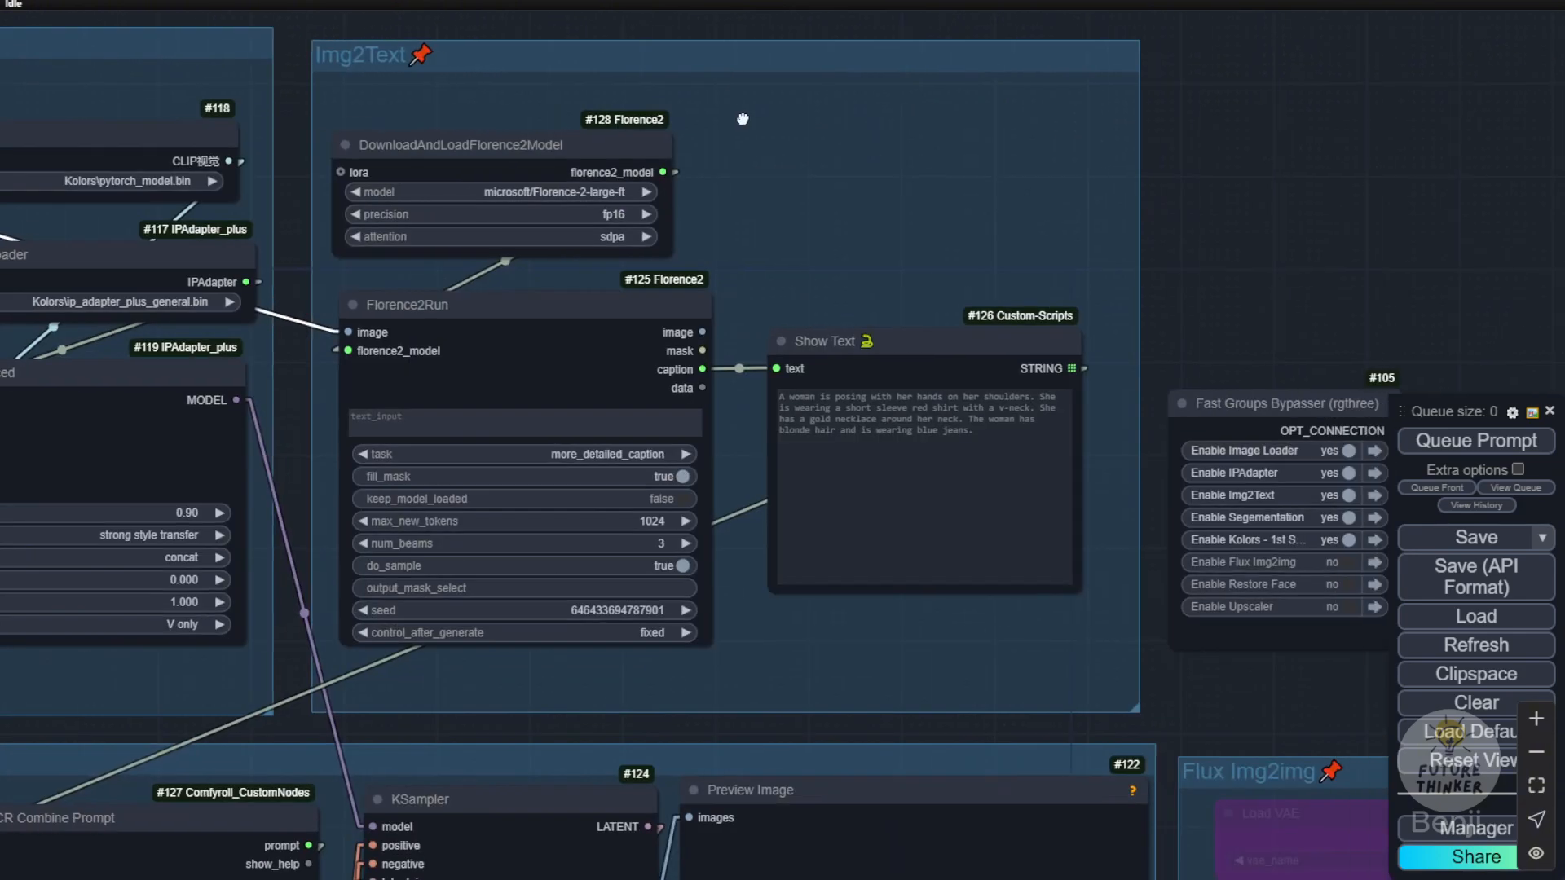
scroll(761, 277, up, 5)
drag(889, 261, 795, 86)
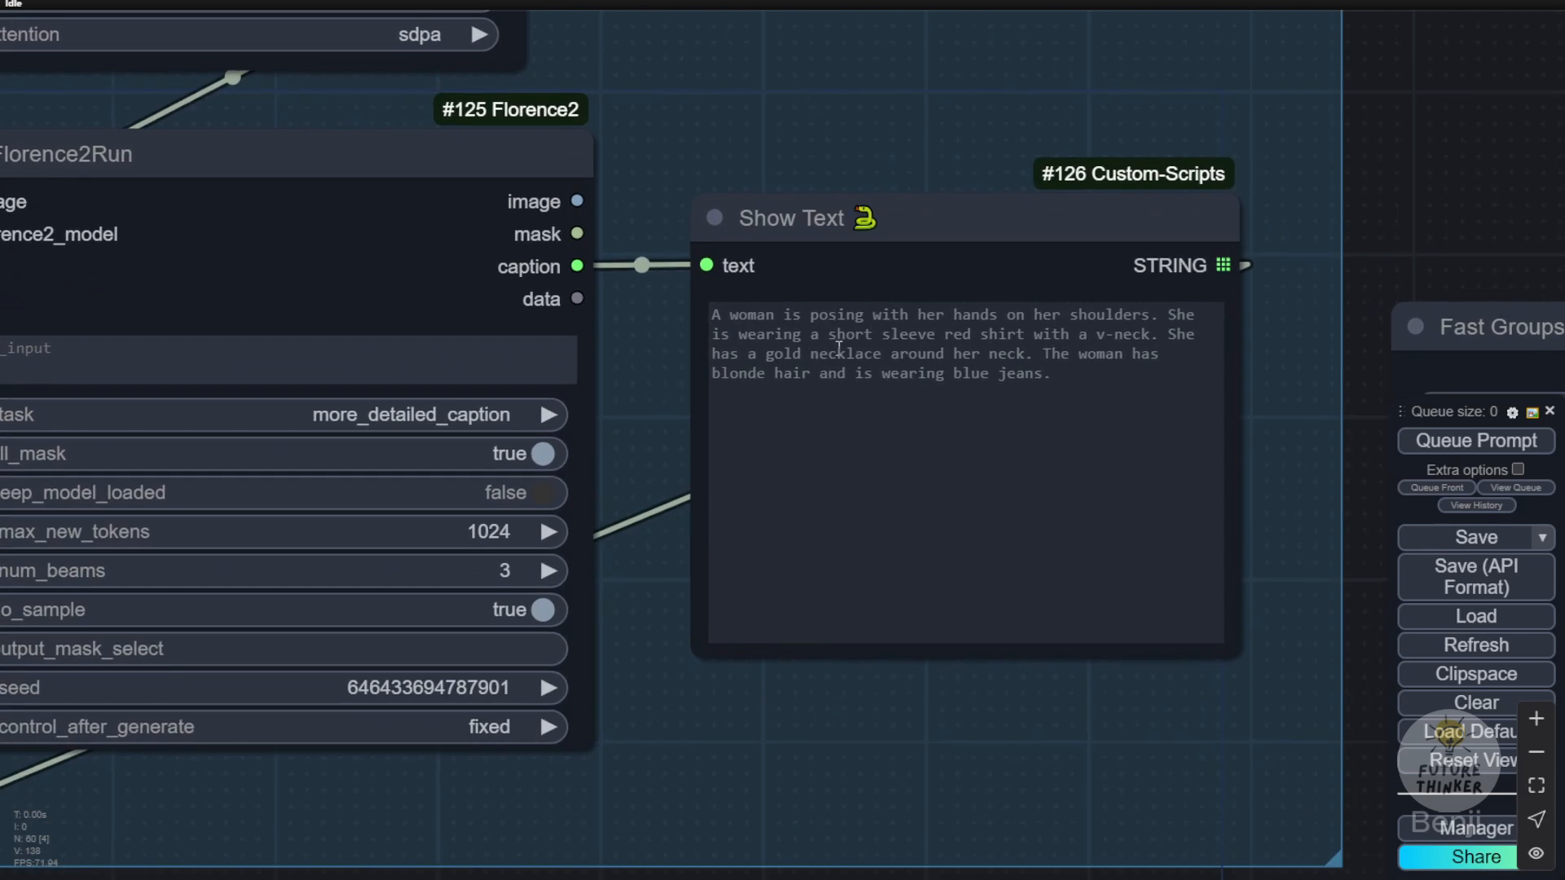
scroll(799, 373, down, 10)
Step: Examine the Segmentation group's nodes, from the GroundingDino SAM segmenter through Grow Mask With Blur to Remap Mask Range
drag(364, 751, 830, 494)
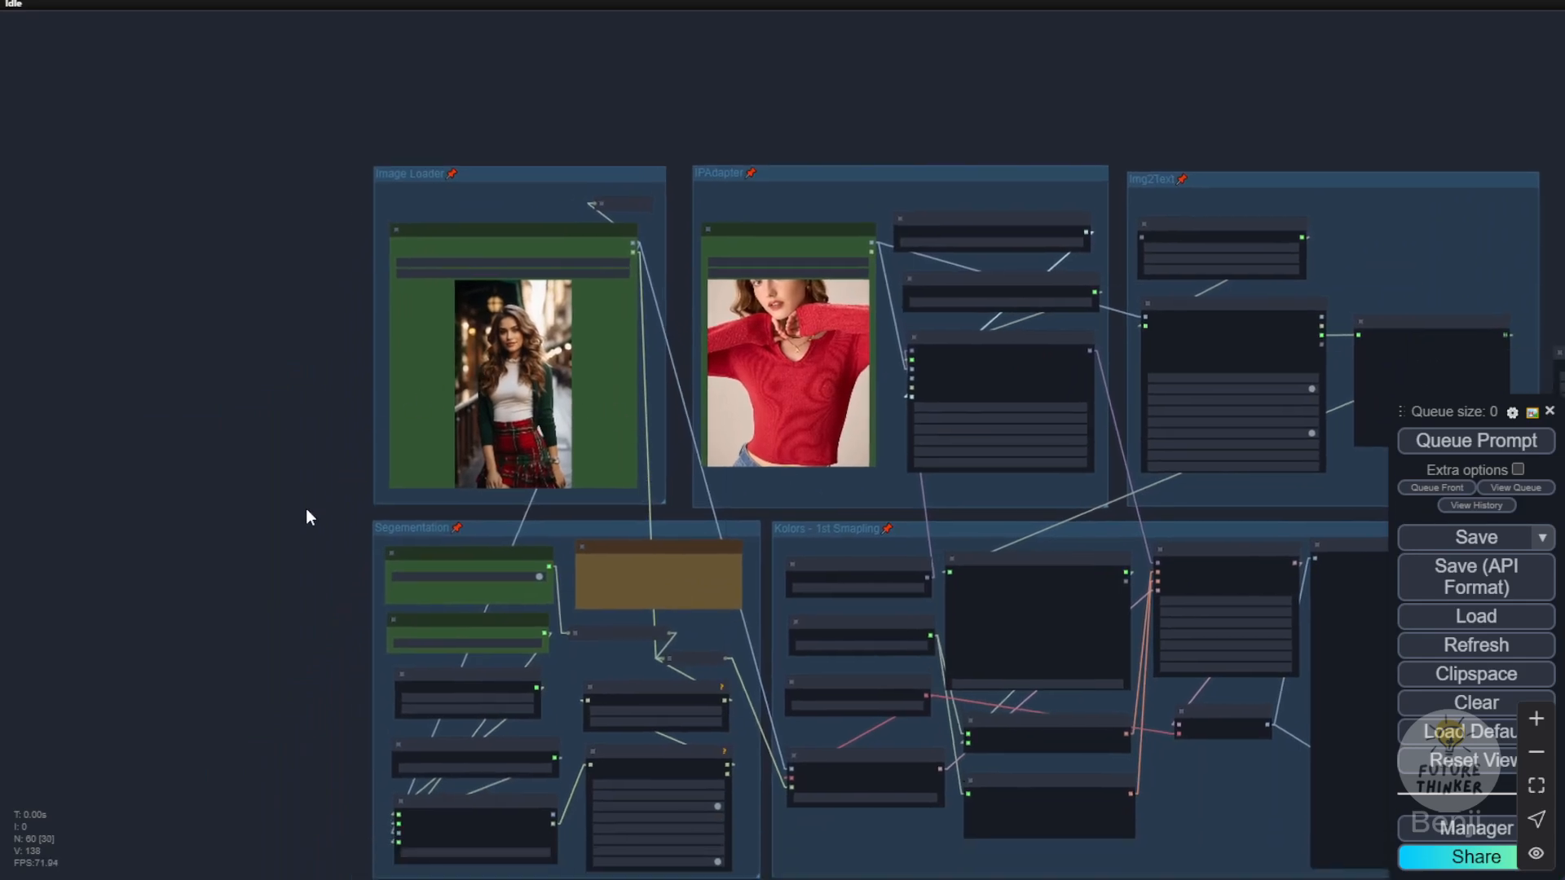
scroll(307, 492, up, 4)
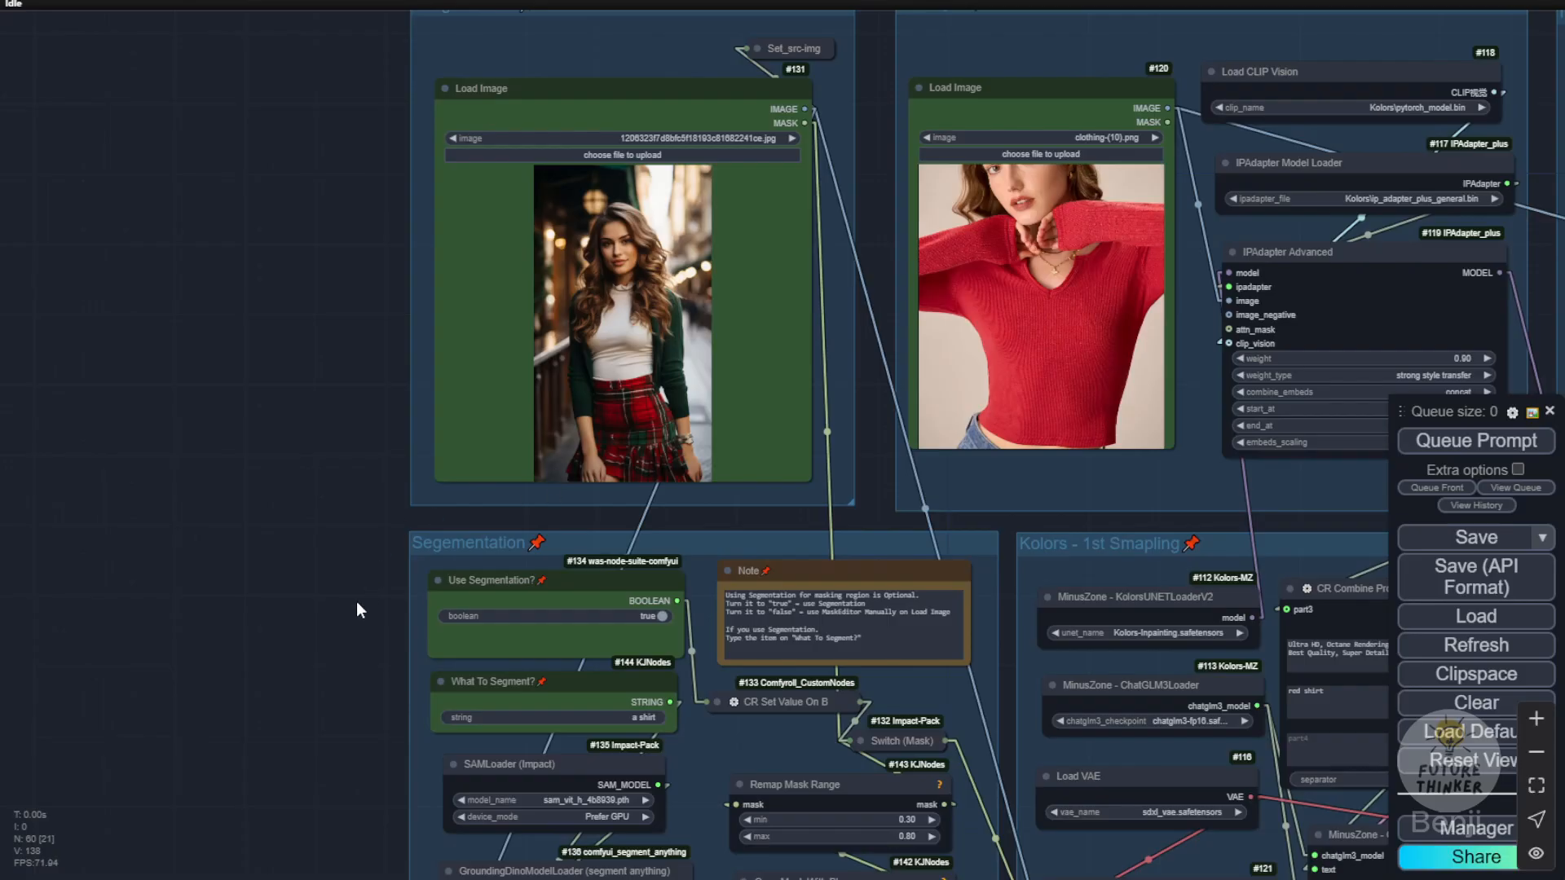
drag(358, 610, 327, 364)
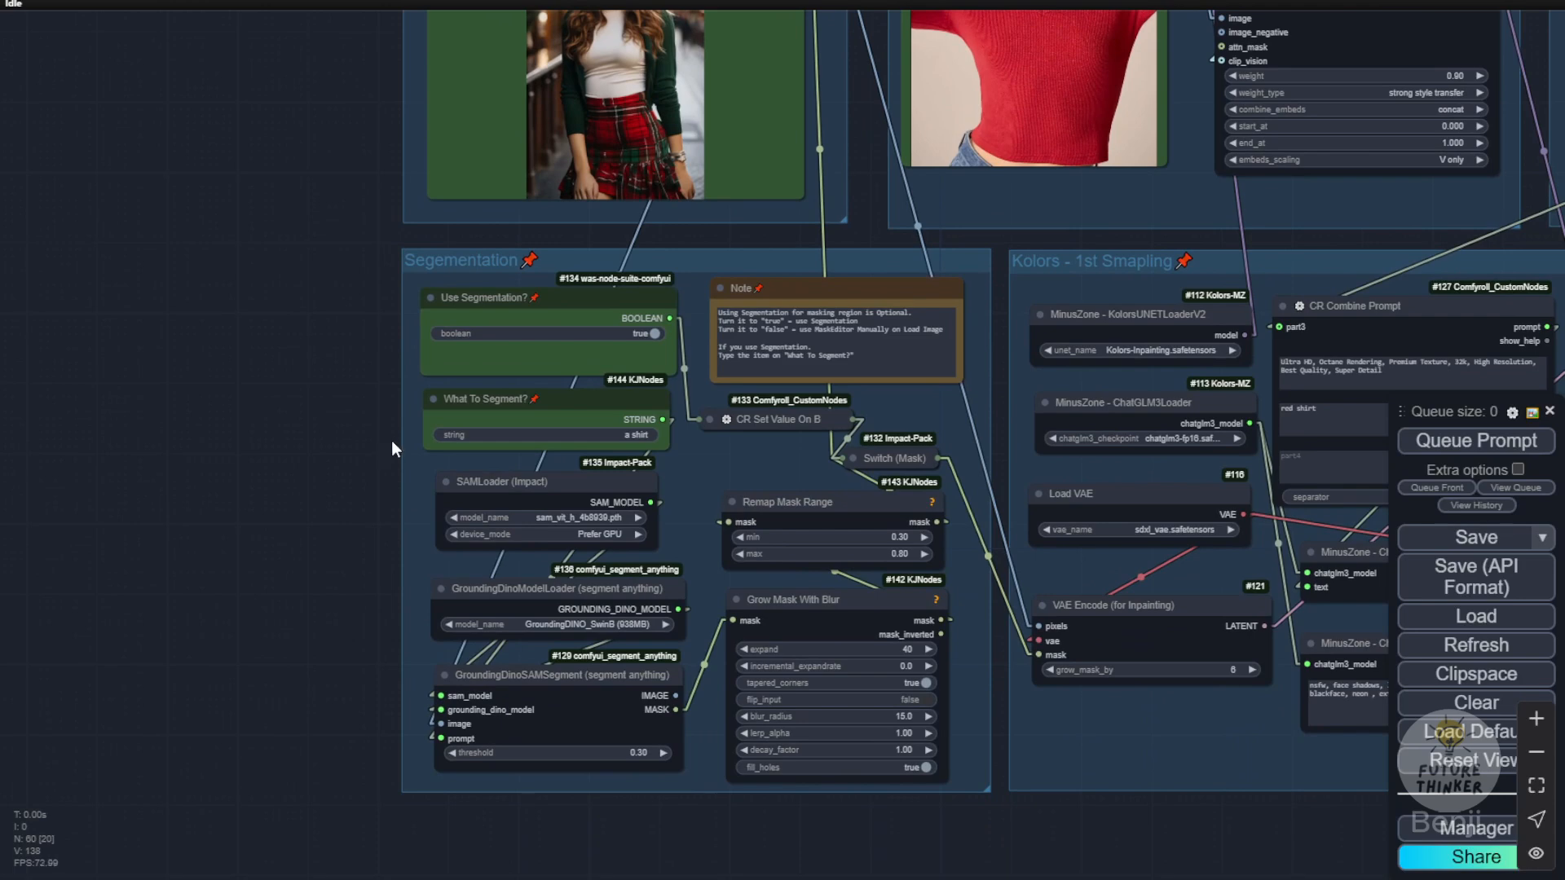
scroll(721, 461, up, 4)
drag(724, 453, 745, 356)
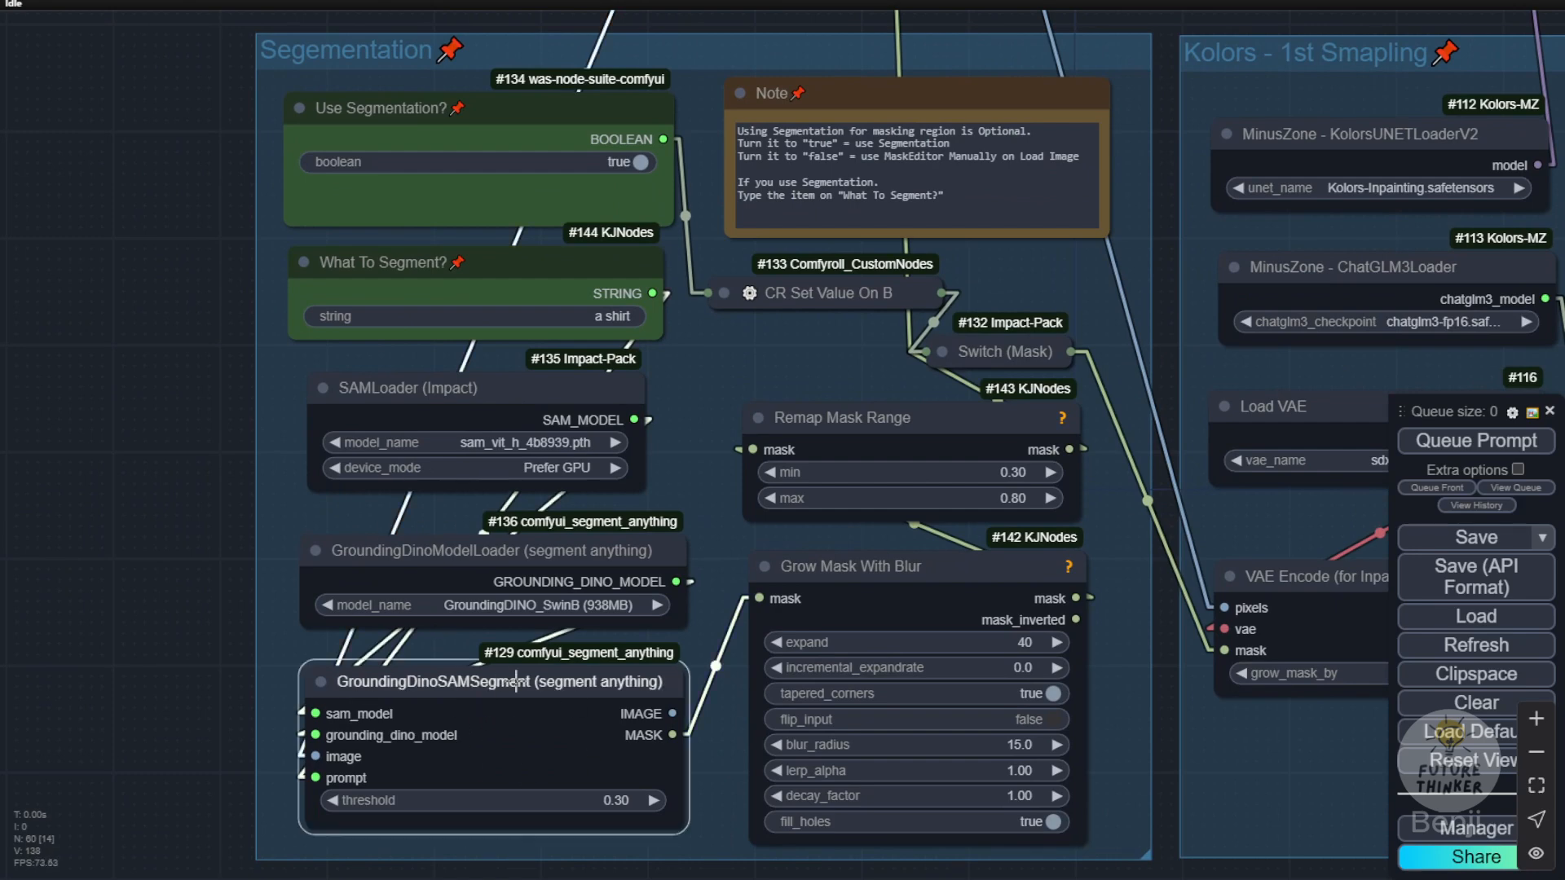
click(866, 568)
click(875, 412)
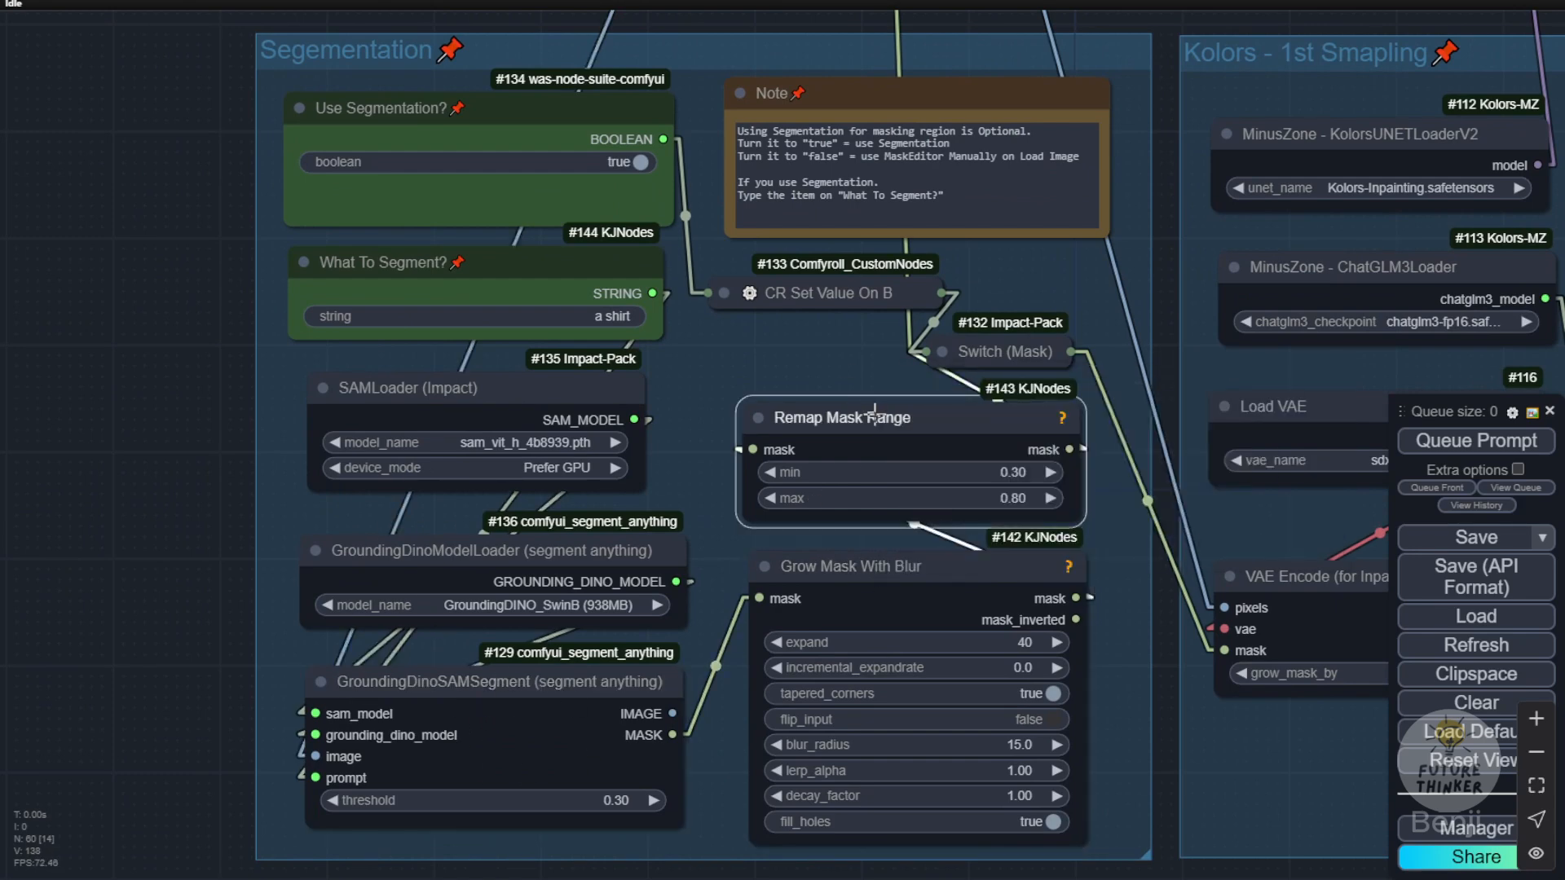
drag(833, 332, 515, 368)
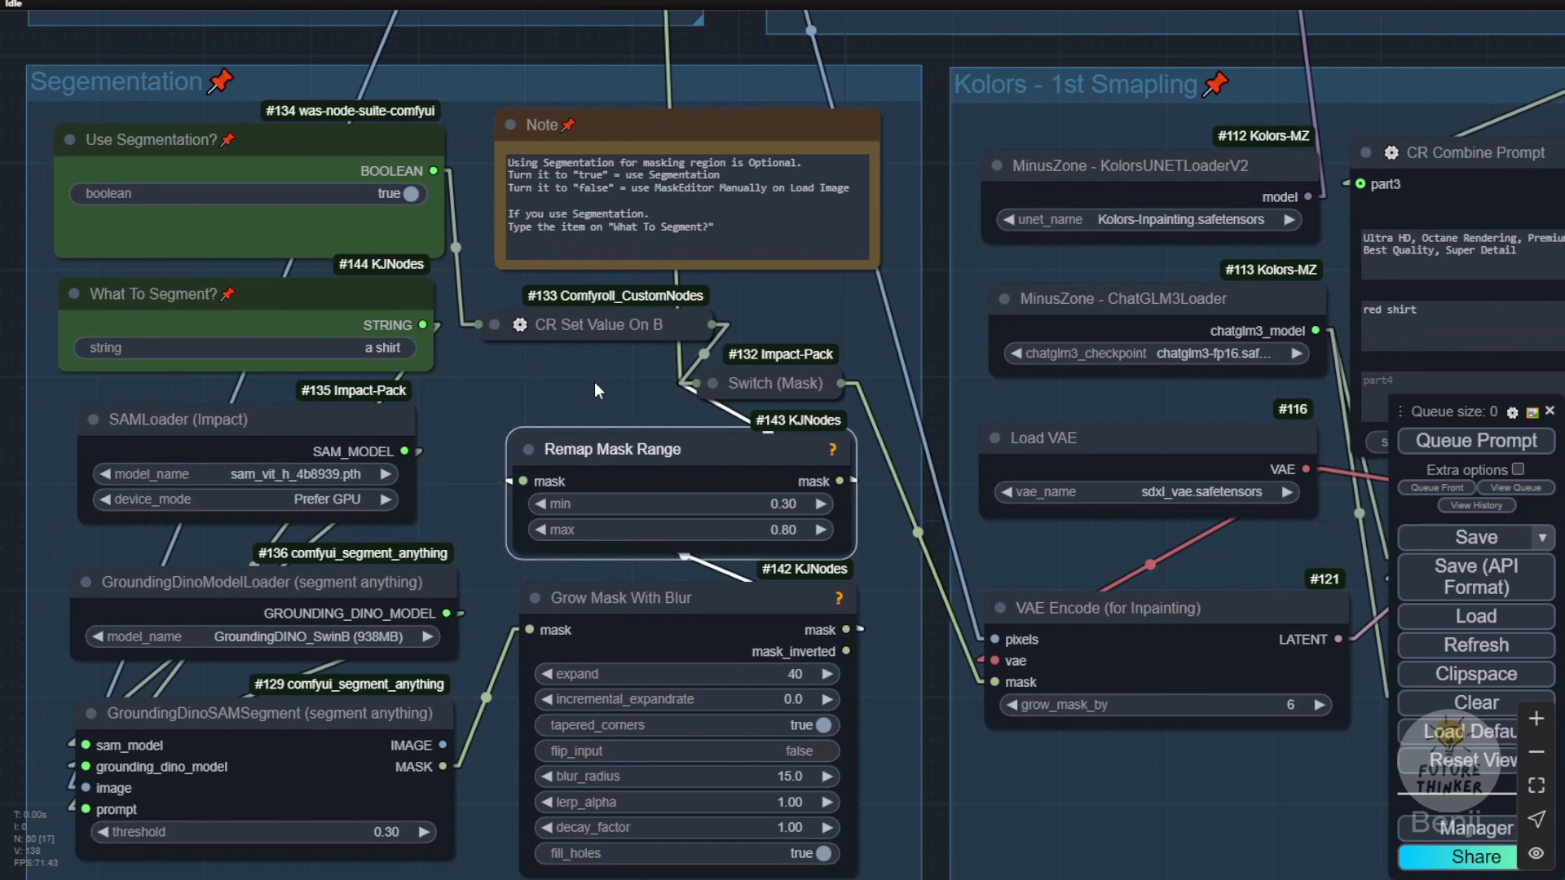
Step: Return to the Kolors try-on demo and pick the example woman in the black strappy dress as the person image
scroll(595, 382, up, 6)
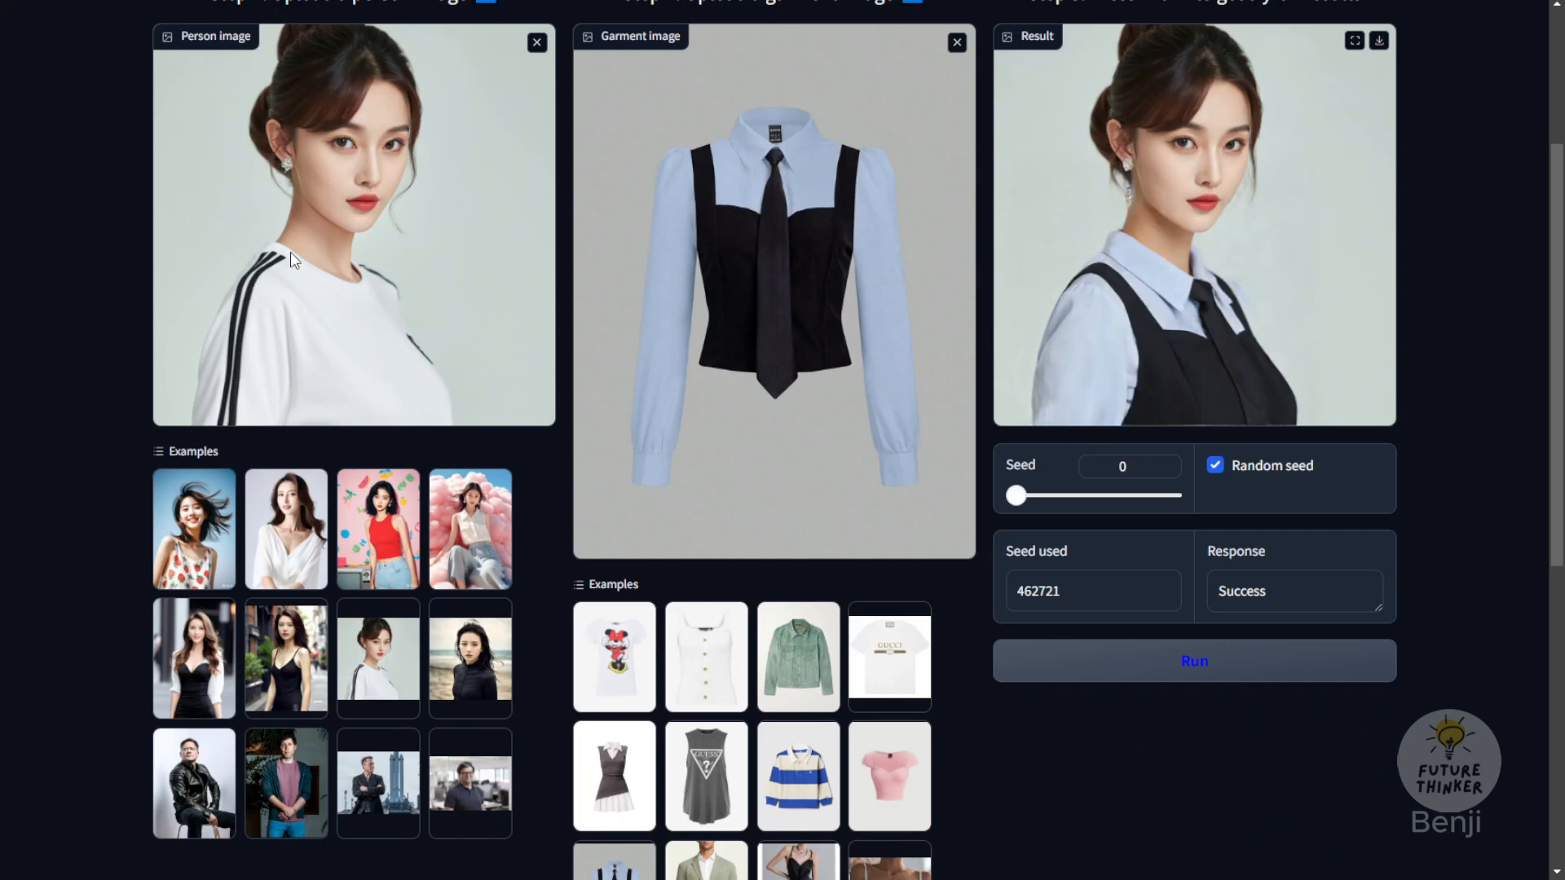
click(286, 659)
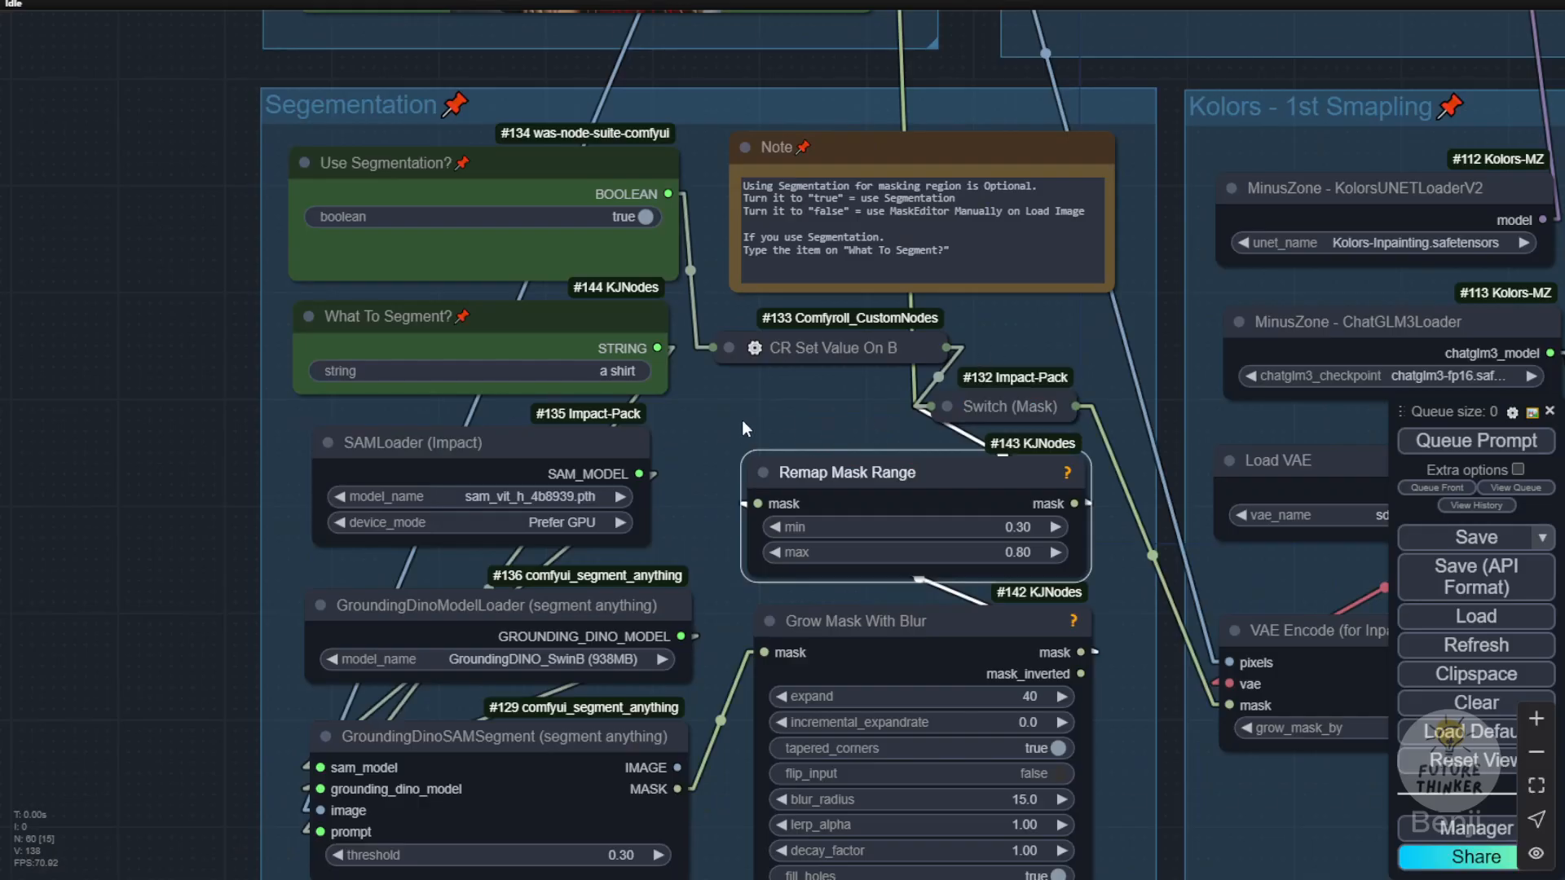
Step: In ComfyUI, review the Use Segmentation? and What To Segment? options, the model loaders, and the mask switch feeding the inpainting encoder
drag(742, 422, 834, 499)
scroll(548, 381, up, 4)
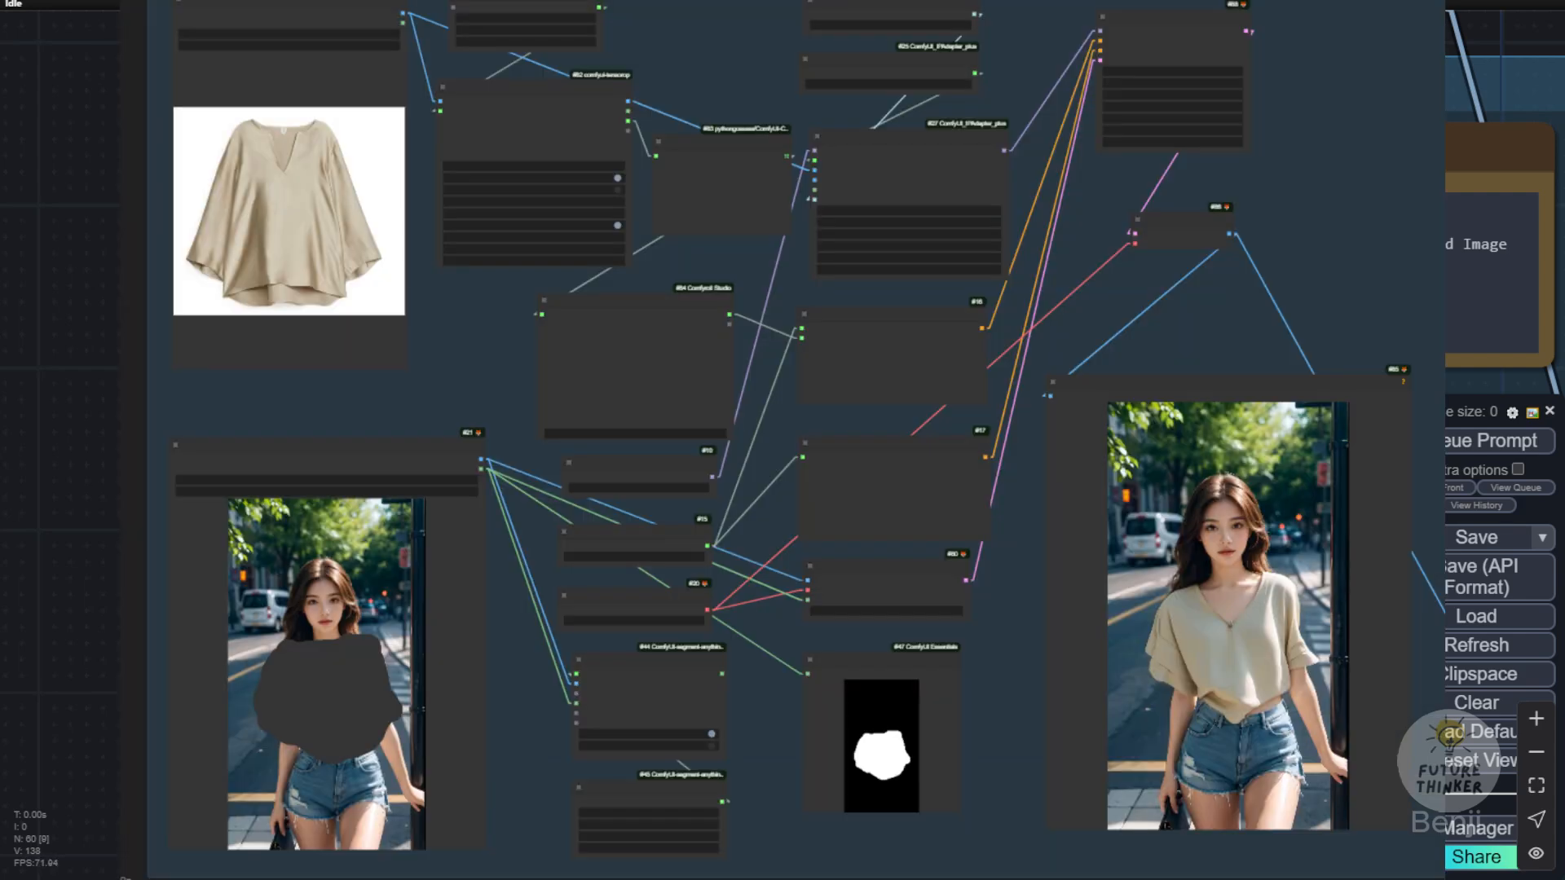
drag(782, 456, 784, 442)
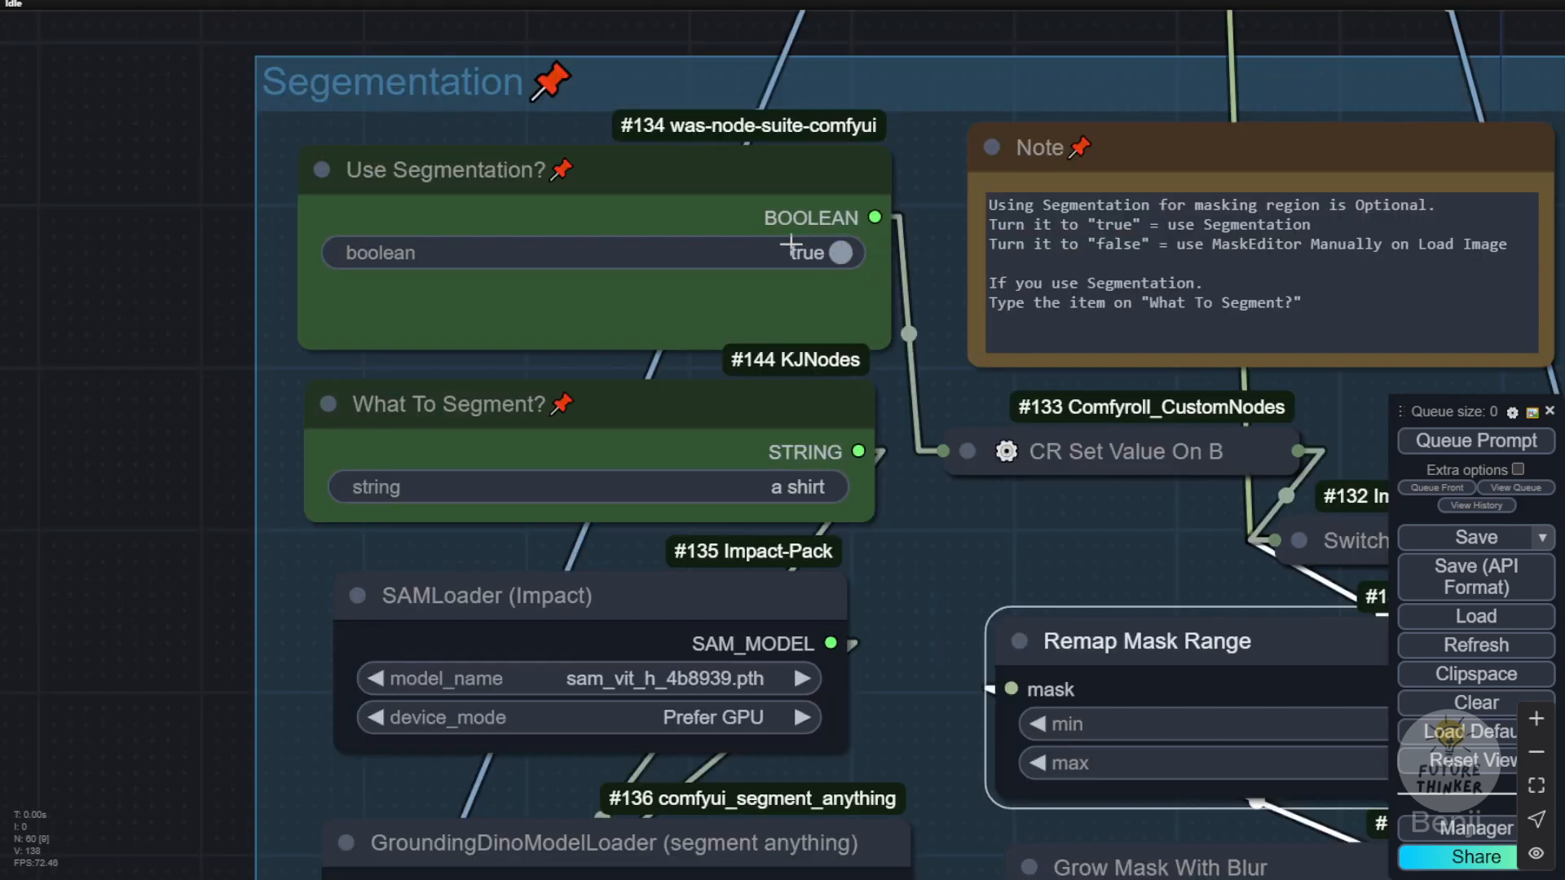
drag(932, 562, 811, 0)
drag(796, 134, 797, 247)
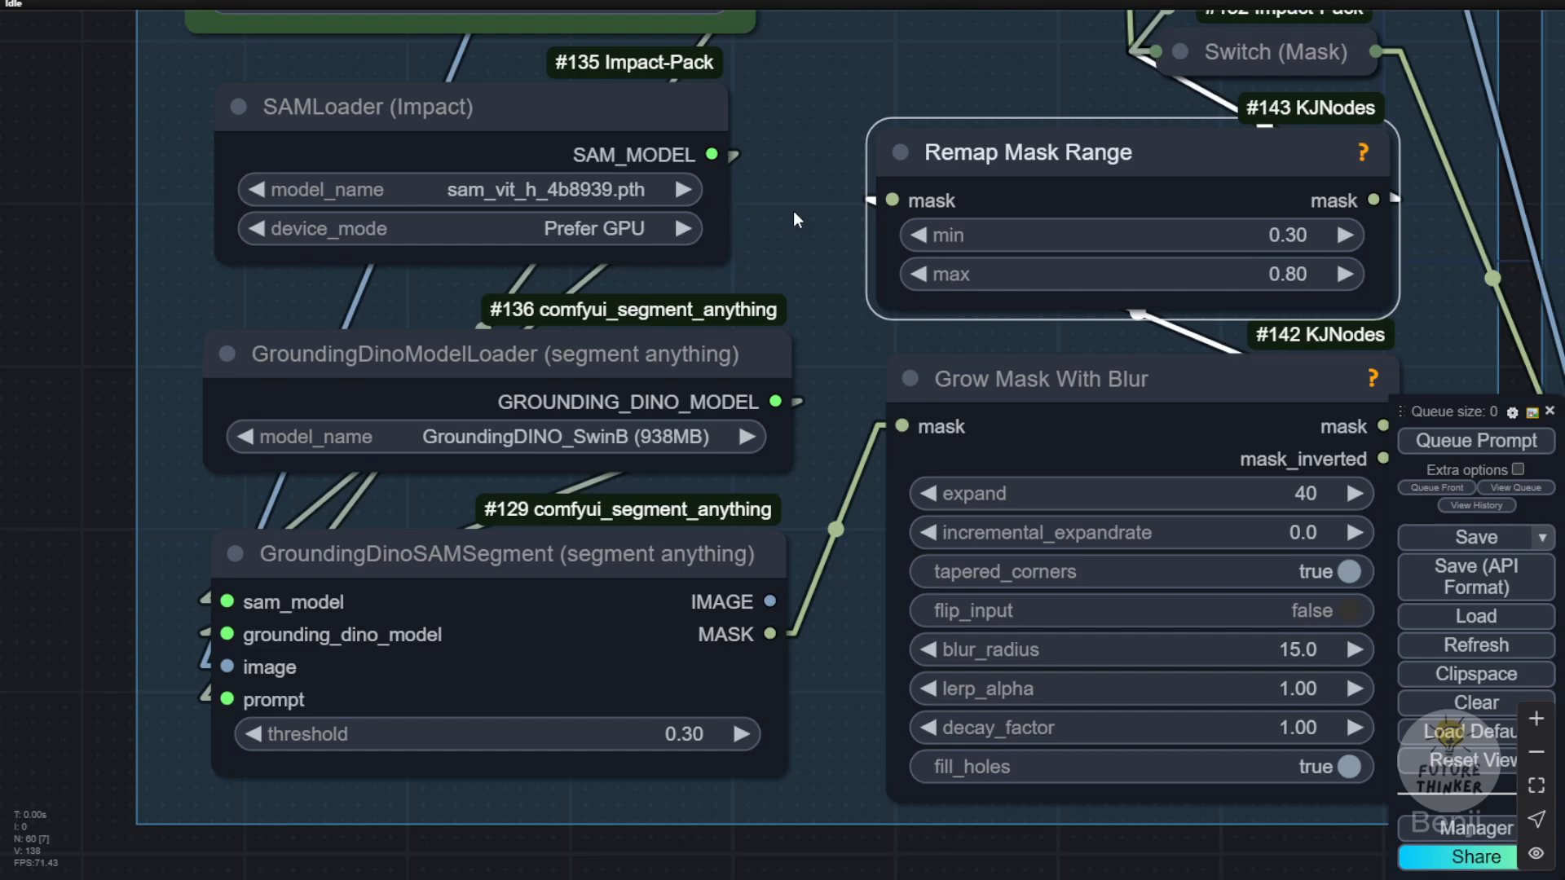
drag(791, 183, 736, 329)
scroll(736, 314, down, 3)
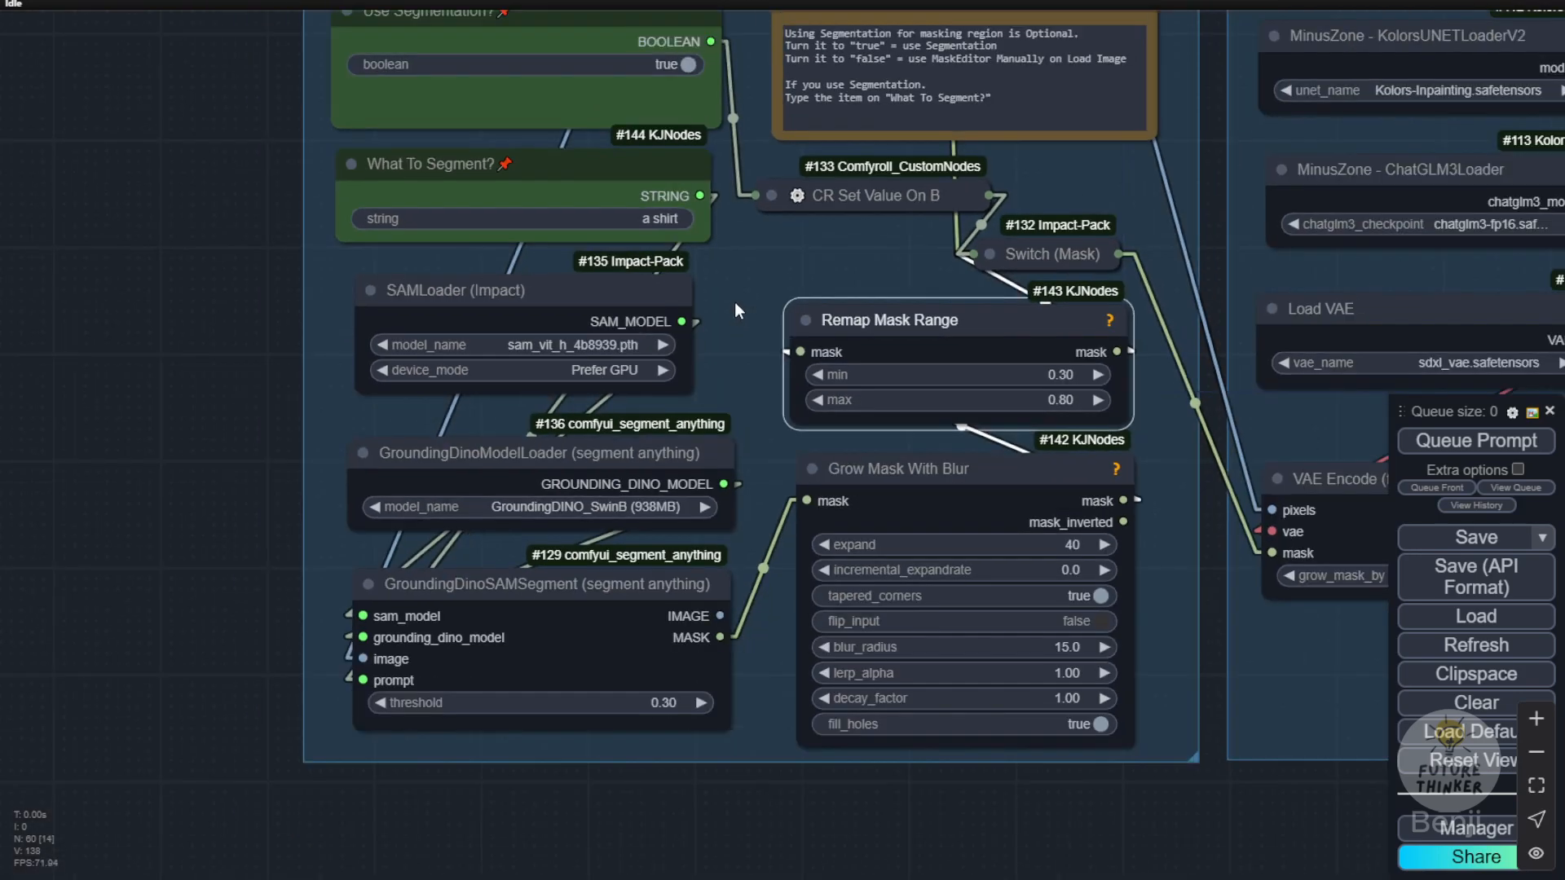
drag(747, 268, 716, 520)
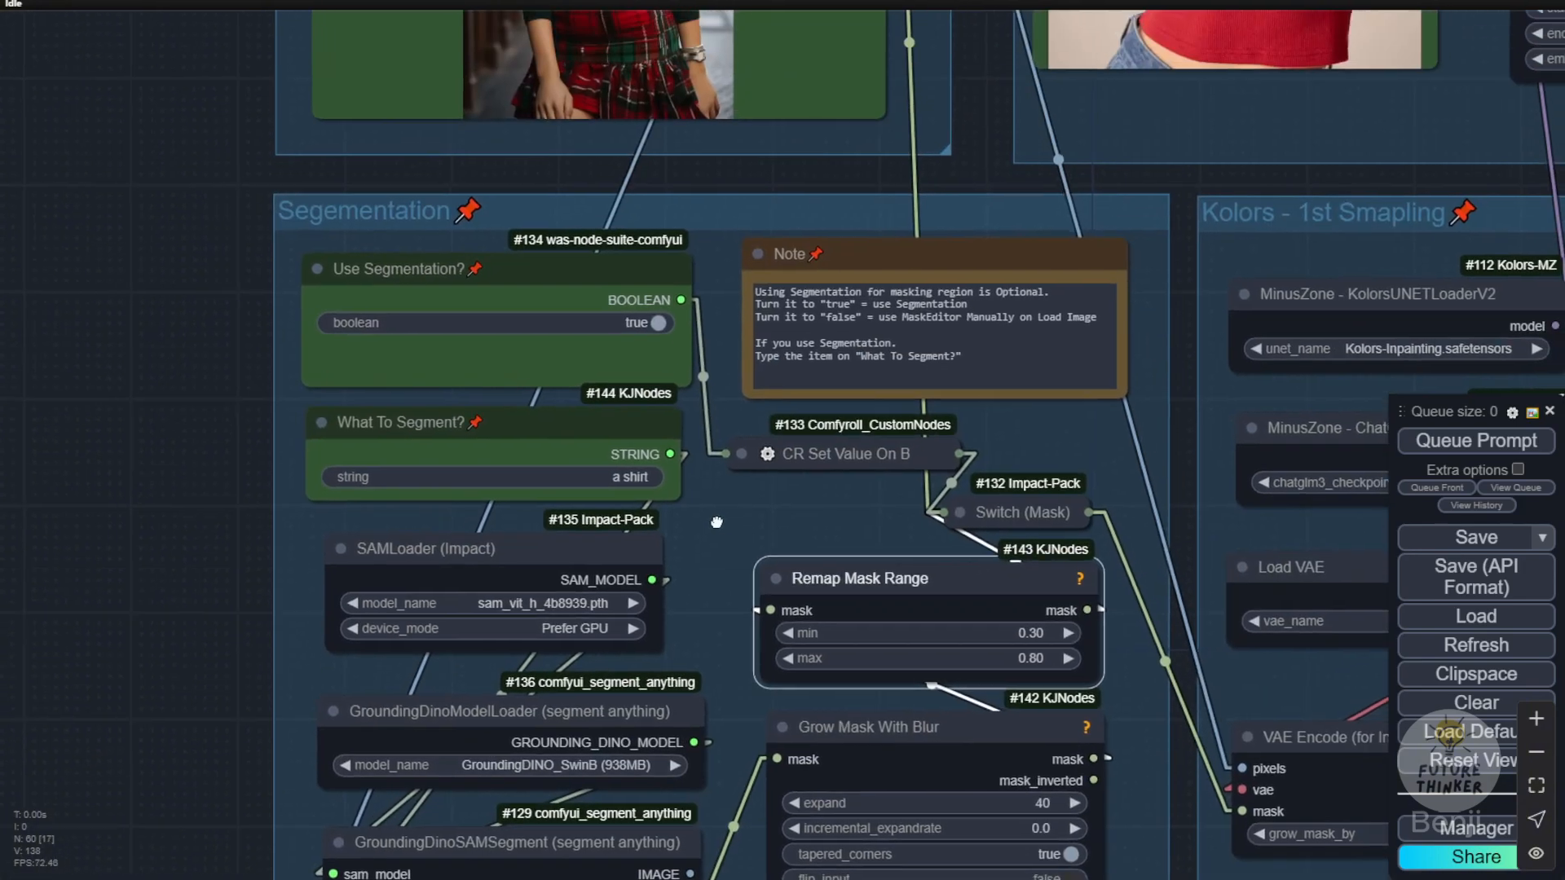
scroll(717, 514, down, 4)
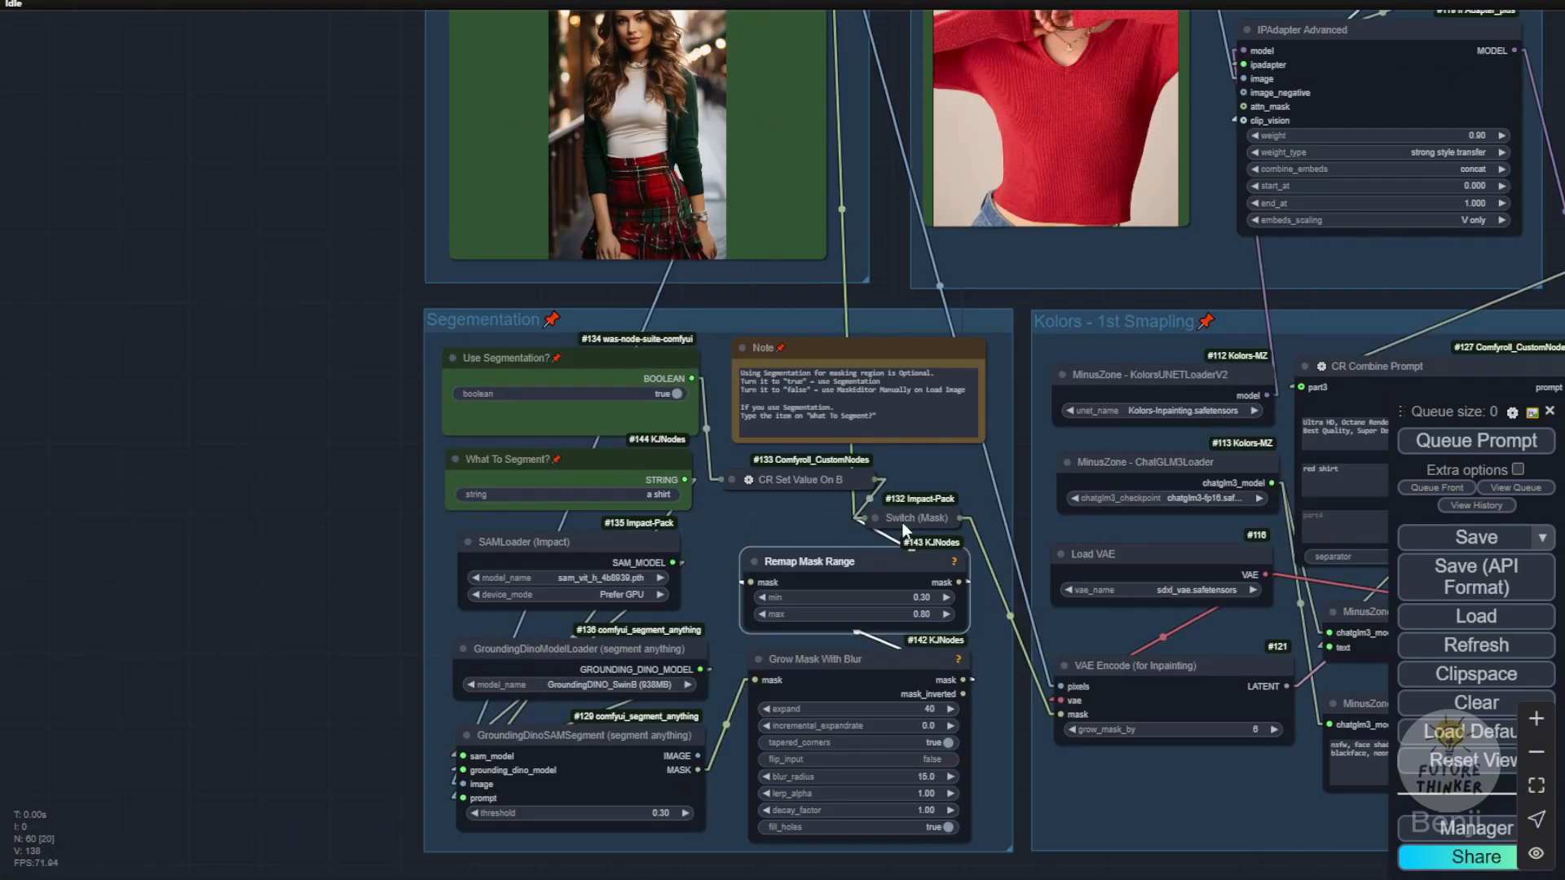
Step: Set the Use Segmentation? boolean to false to use a manually drawn mask, and check the Note on masking options
scroll(734, 473, up, 9)
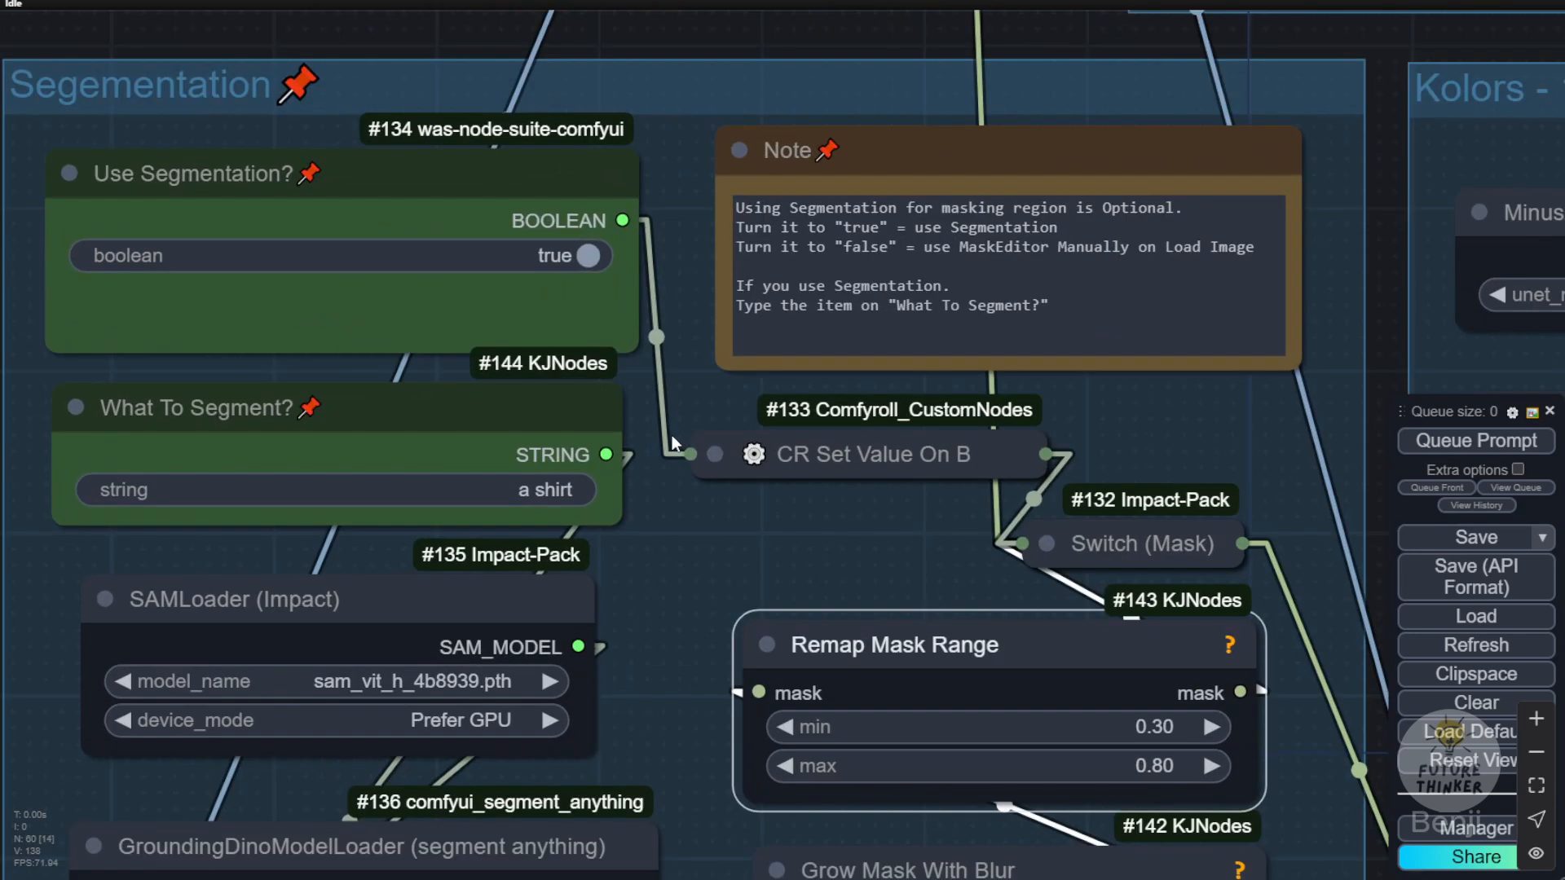
click(530, 257)
drag(1125, 394, 1036, 470)
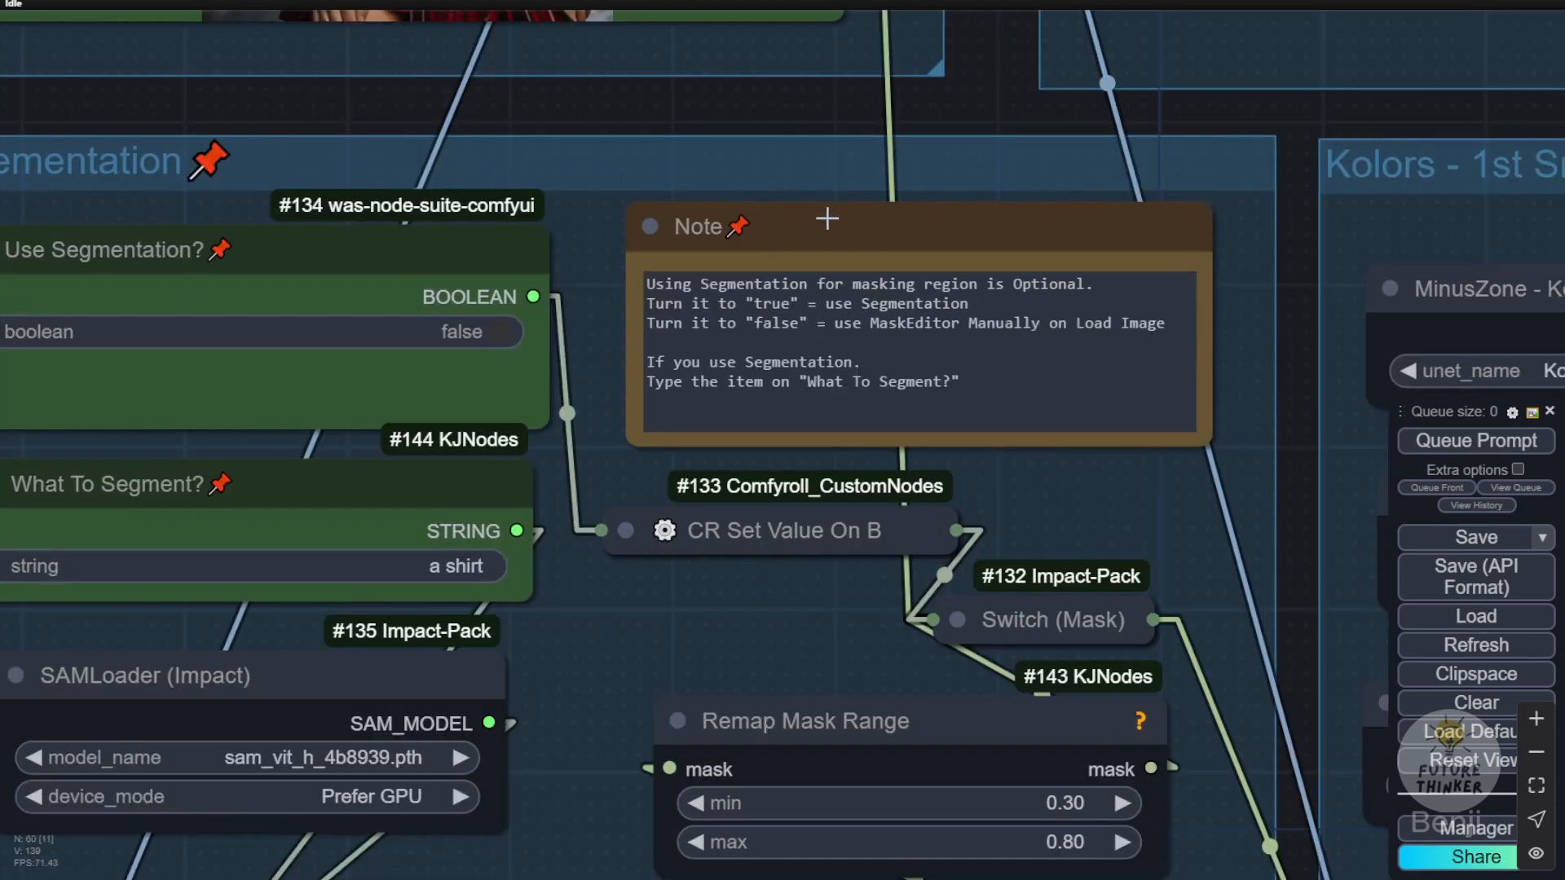
Step: Review the masking Note, the person and clothing images, and the Use Segmentation? and What To Segment? options
click(826, 225)
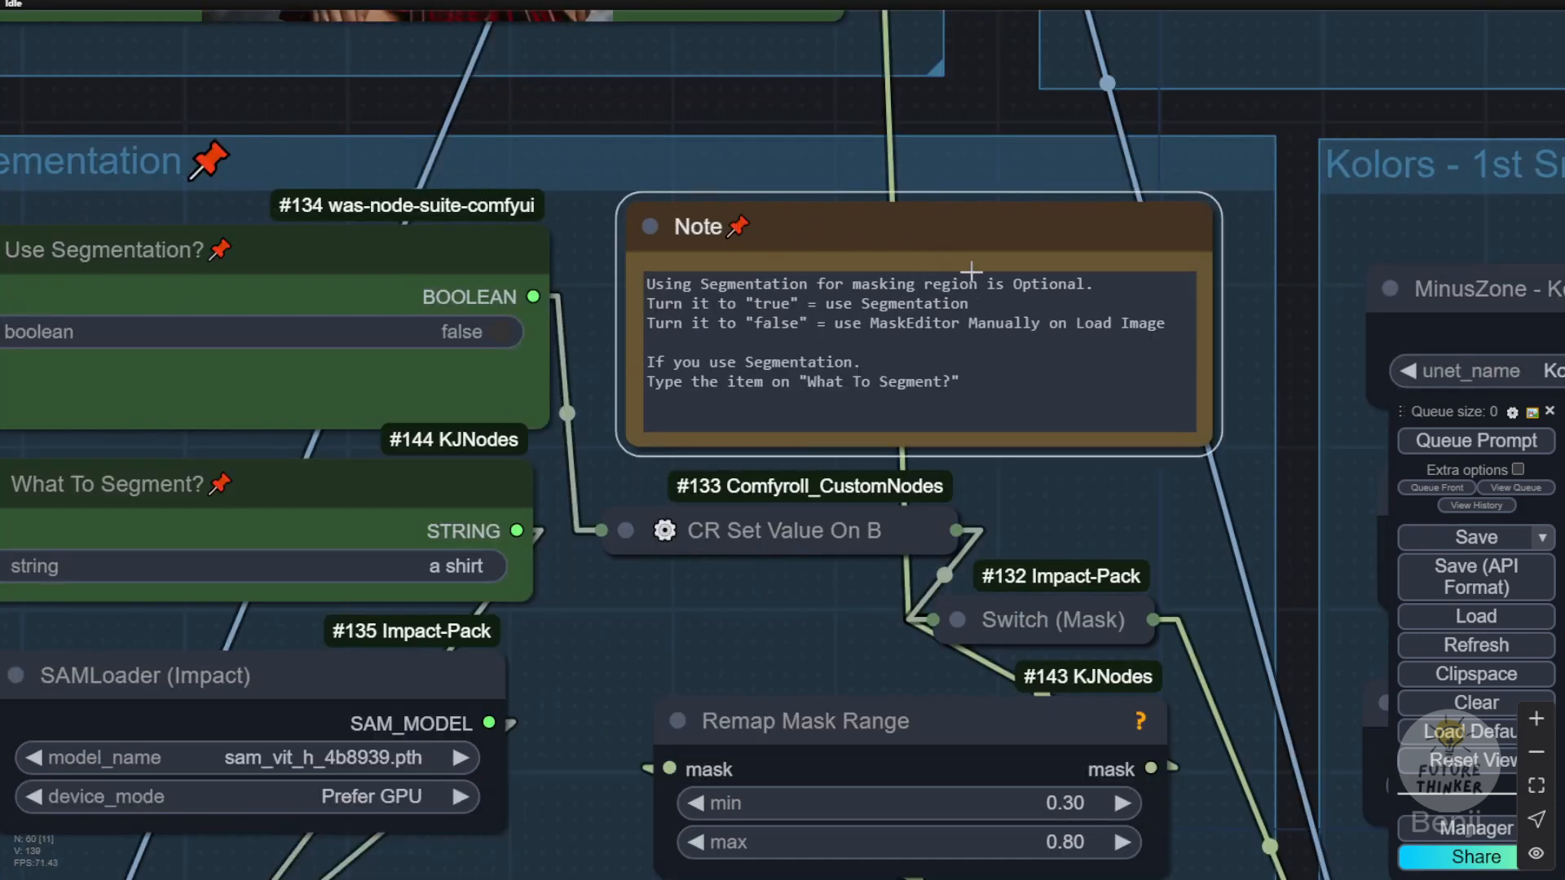
scroll(639, 100, down, 3)
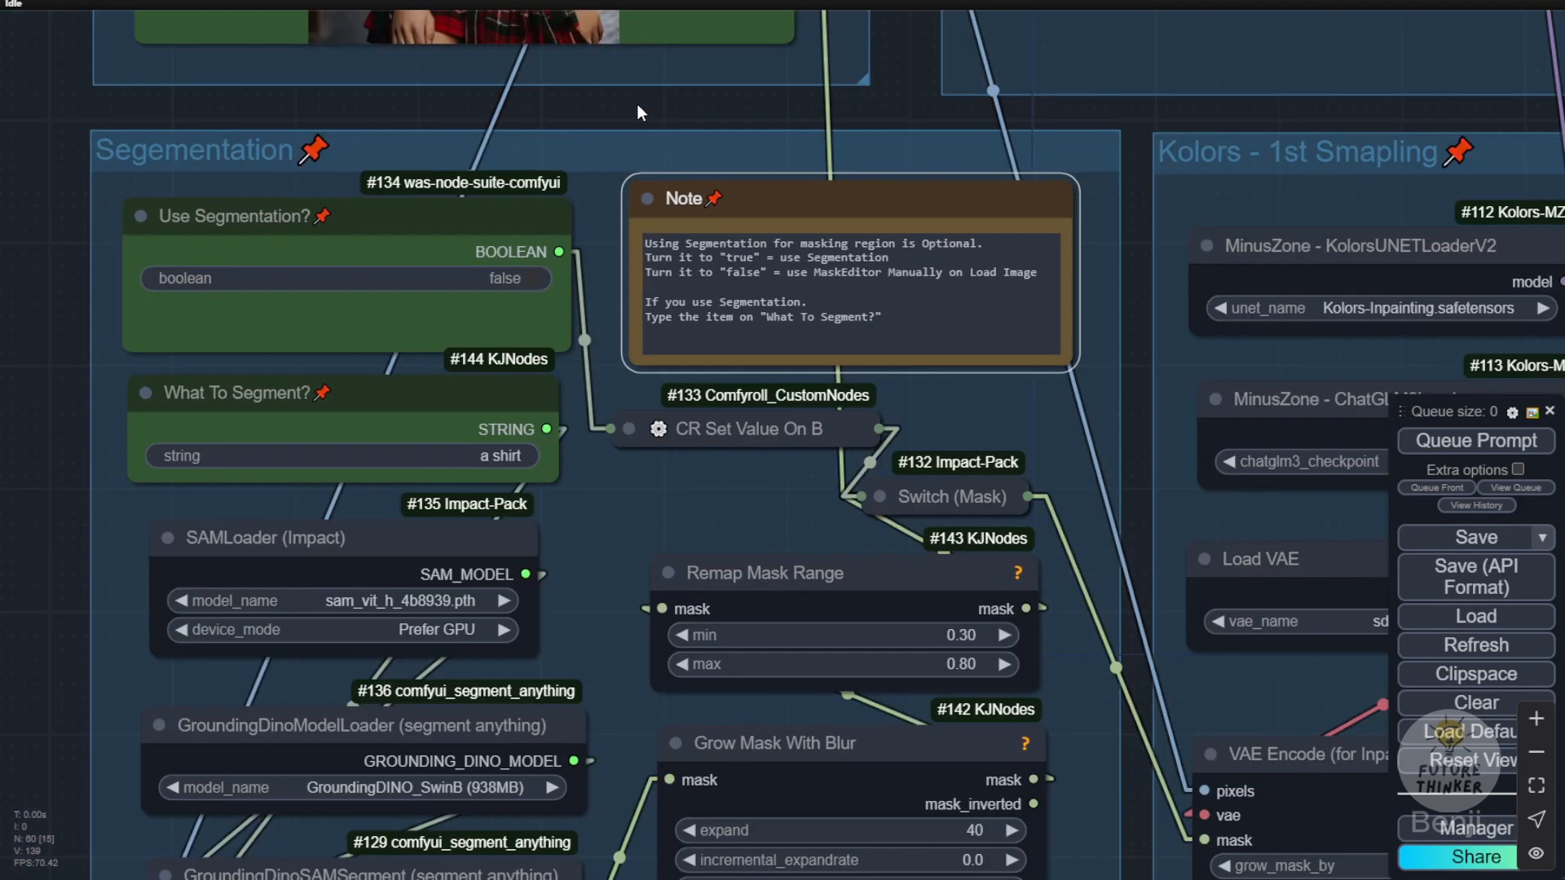
drag(637, 105, 832, 705)
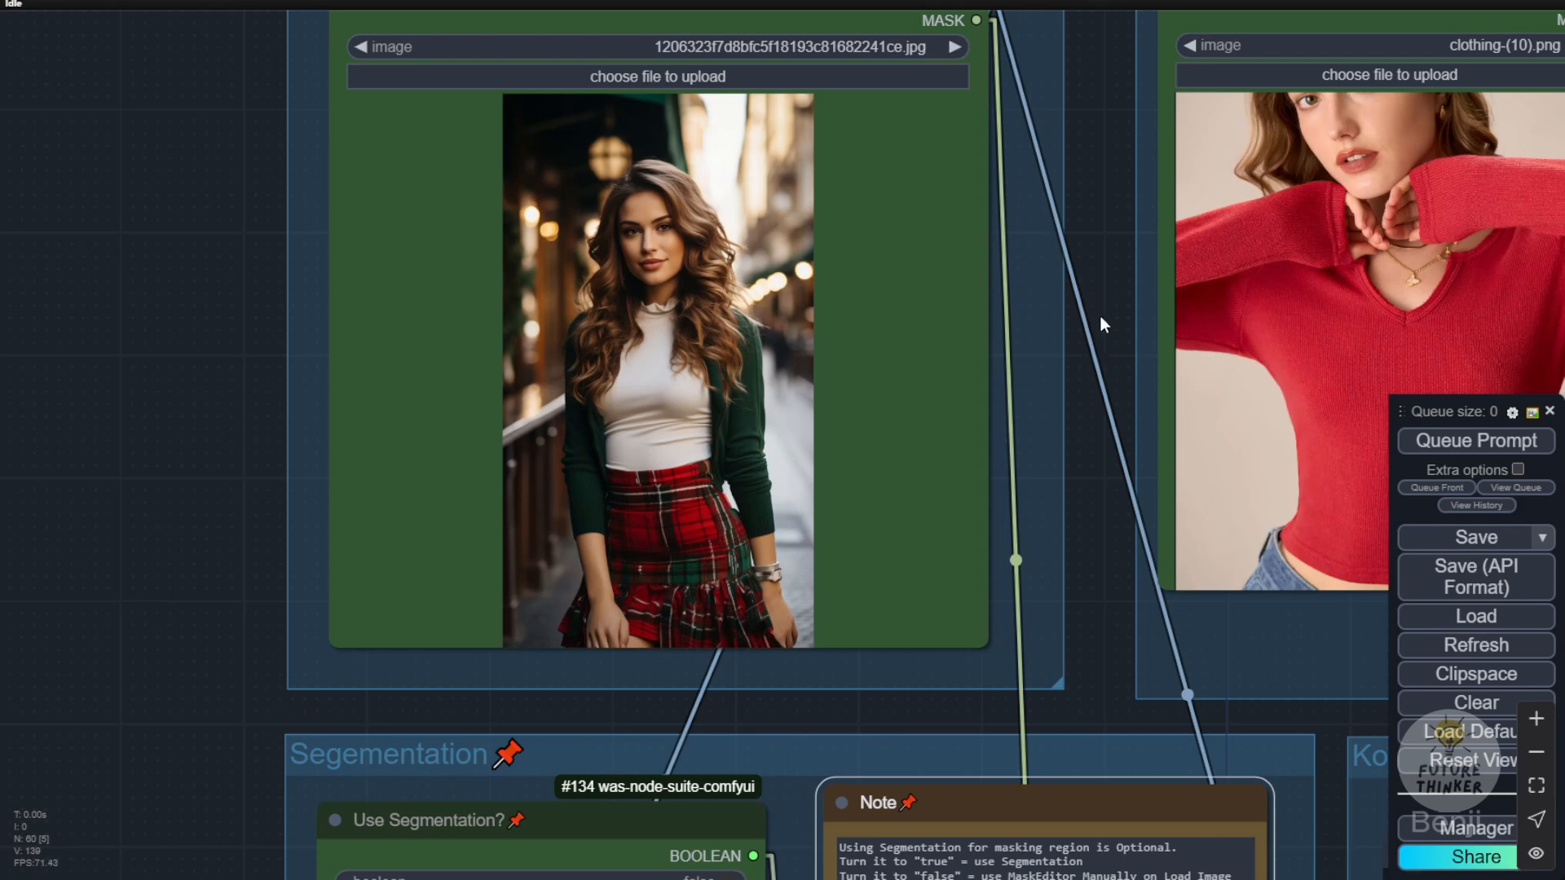
drag(1098, 316, 975, 291)
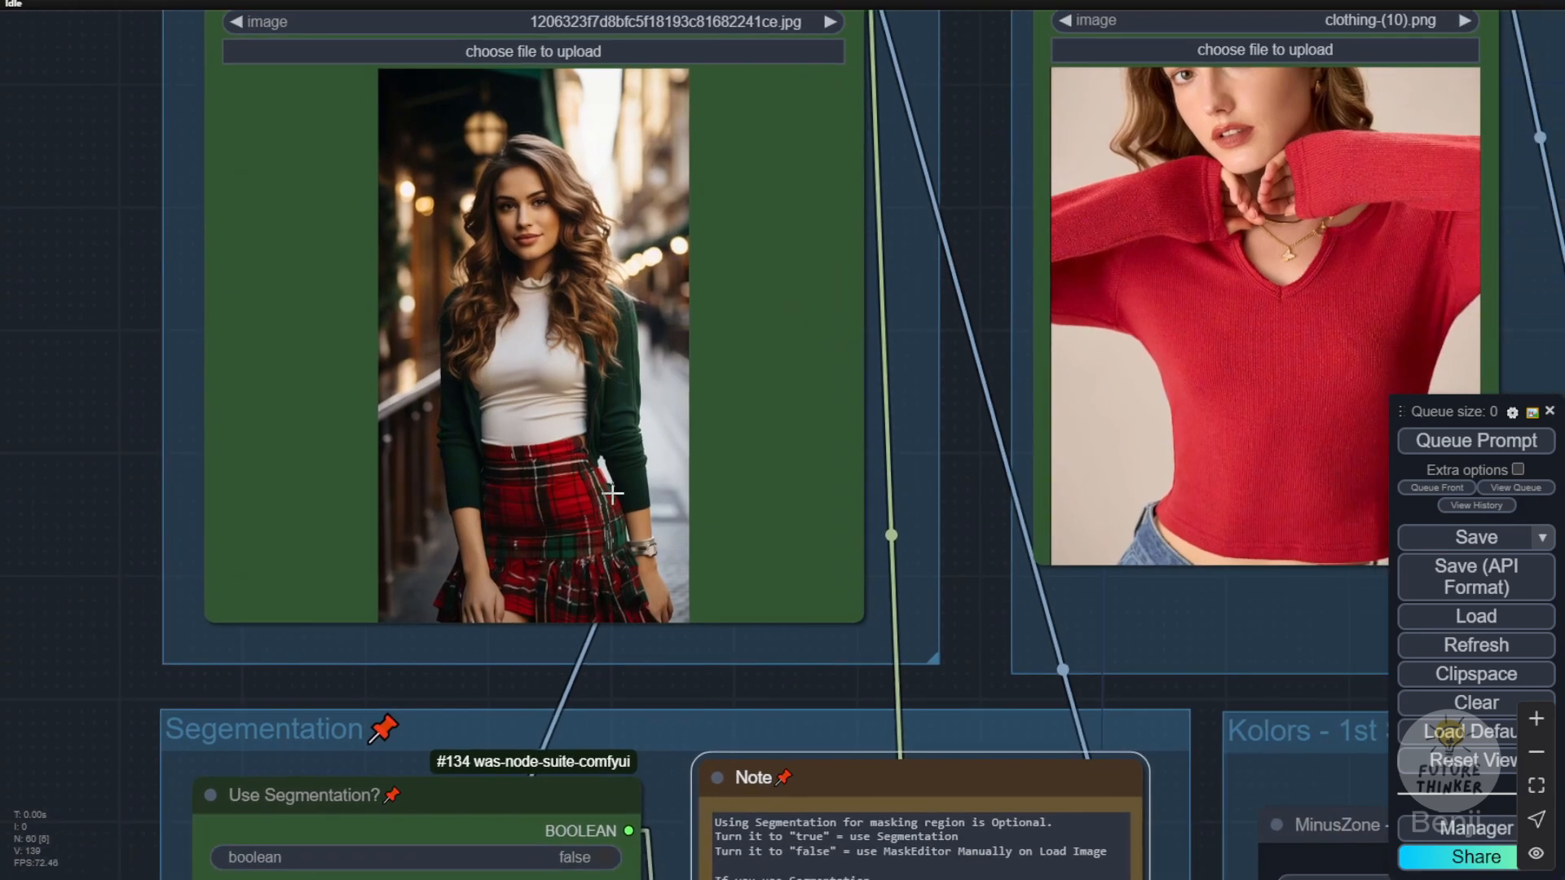
drag(990, 289, 823, 316)
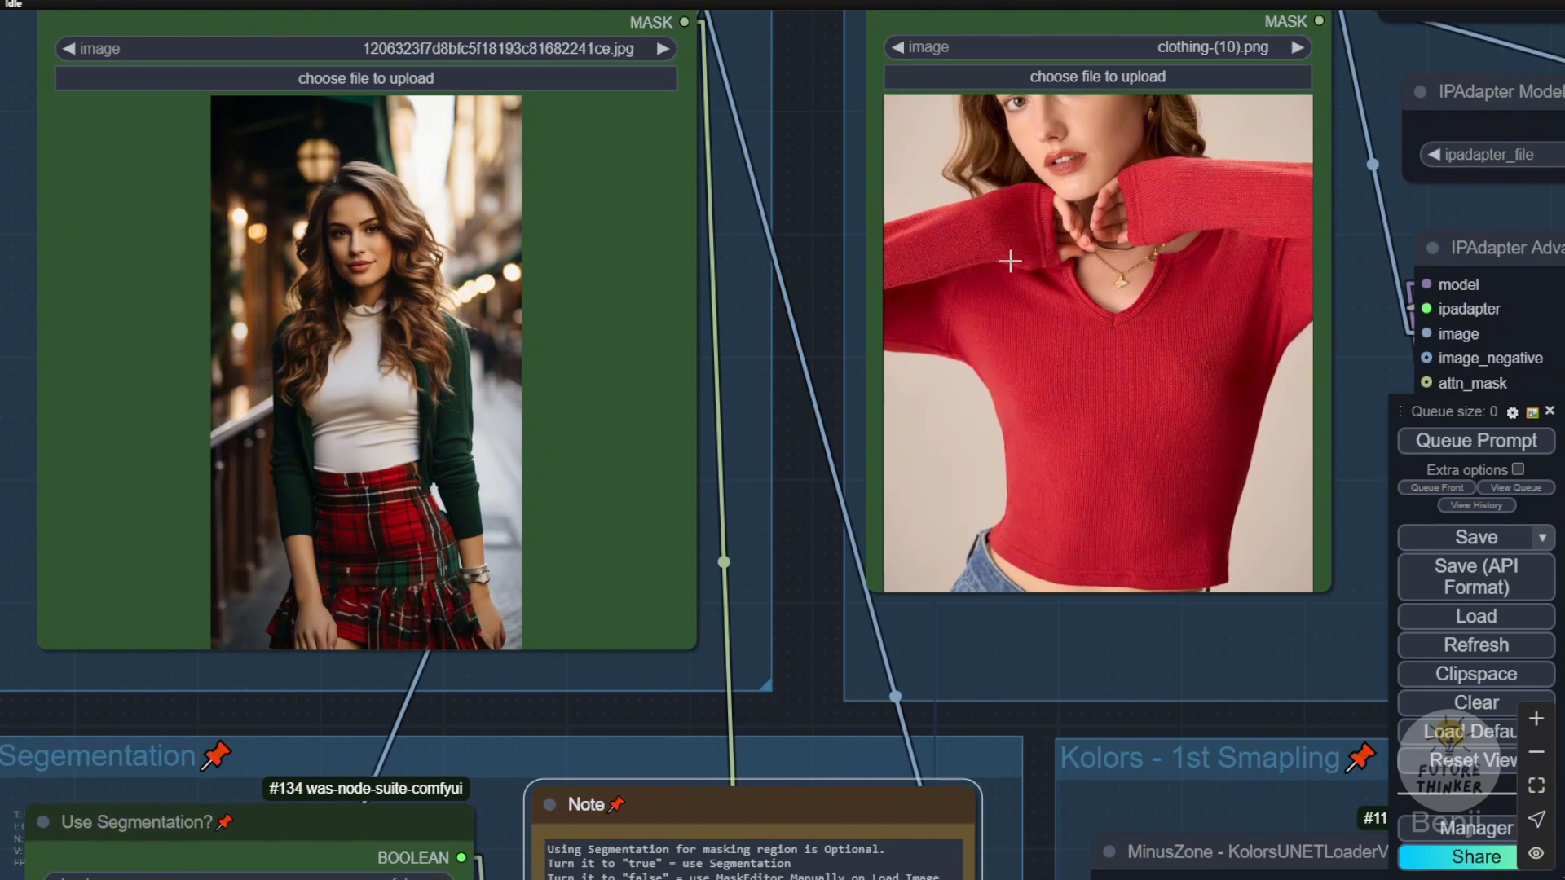
drag(804, 221, 553, 316)
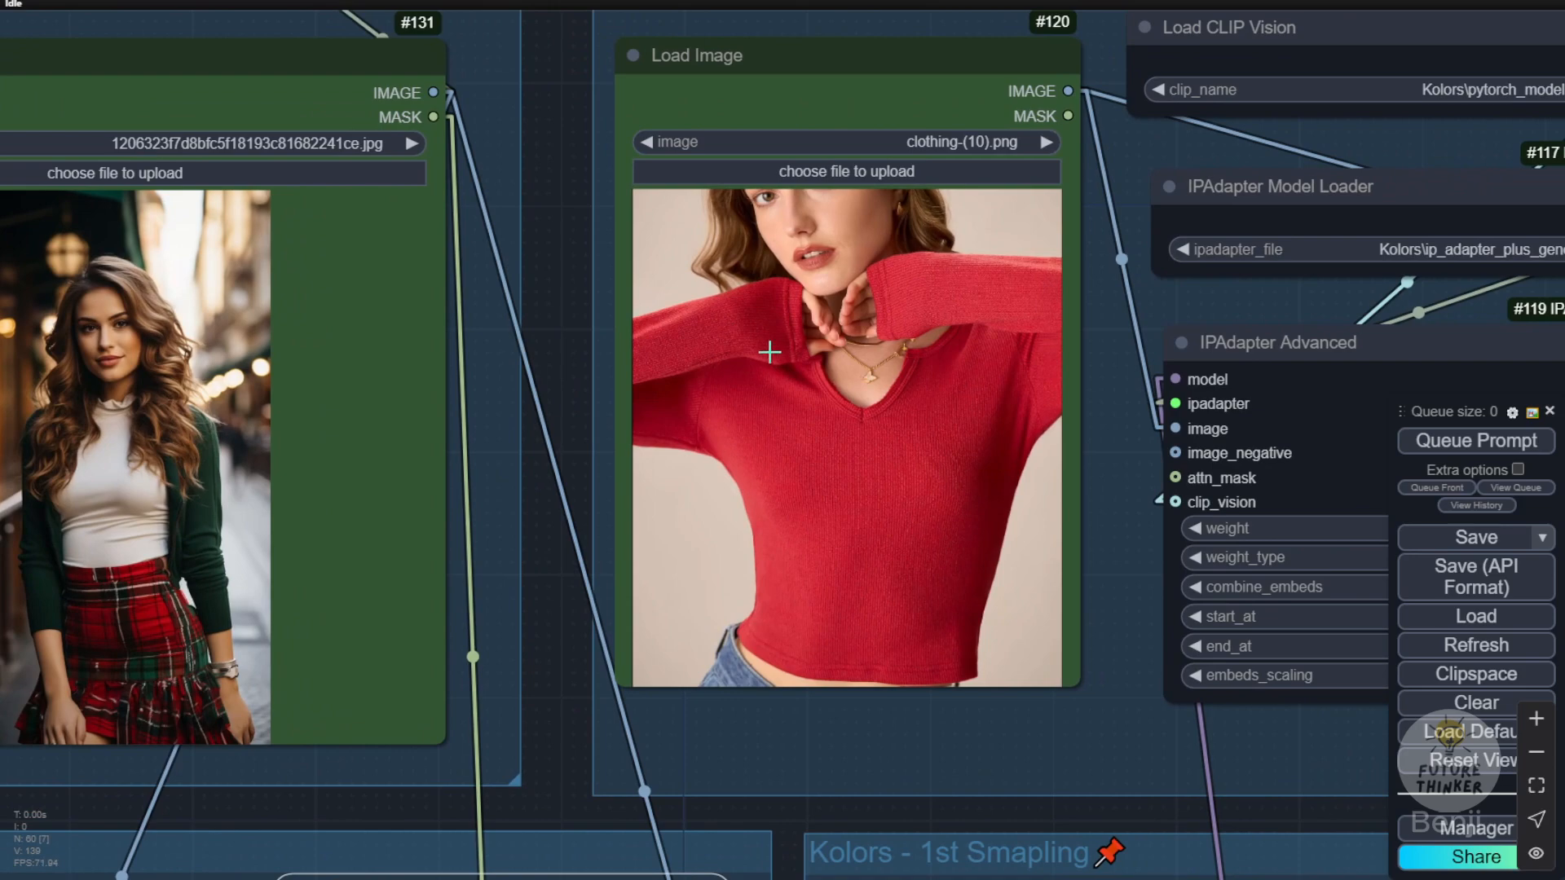
scroll(339, 619, down, 4)
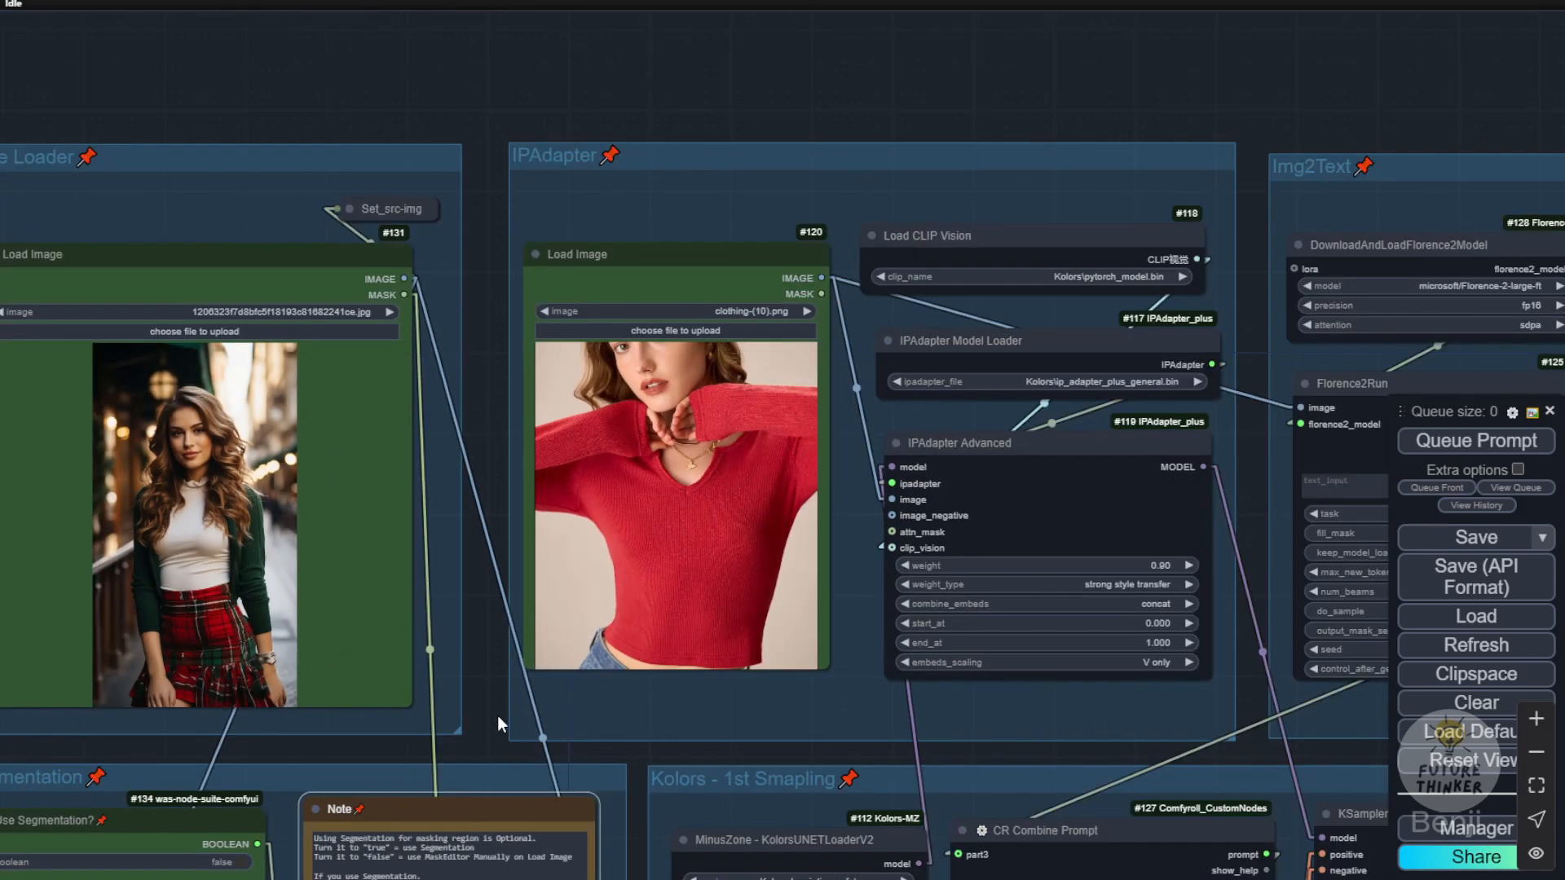
drag(500, 723, 758, 497)
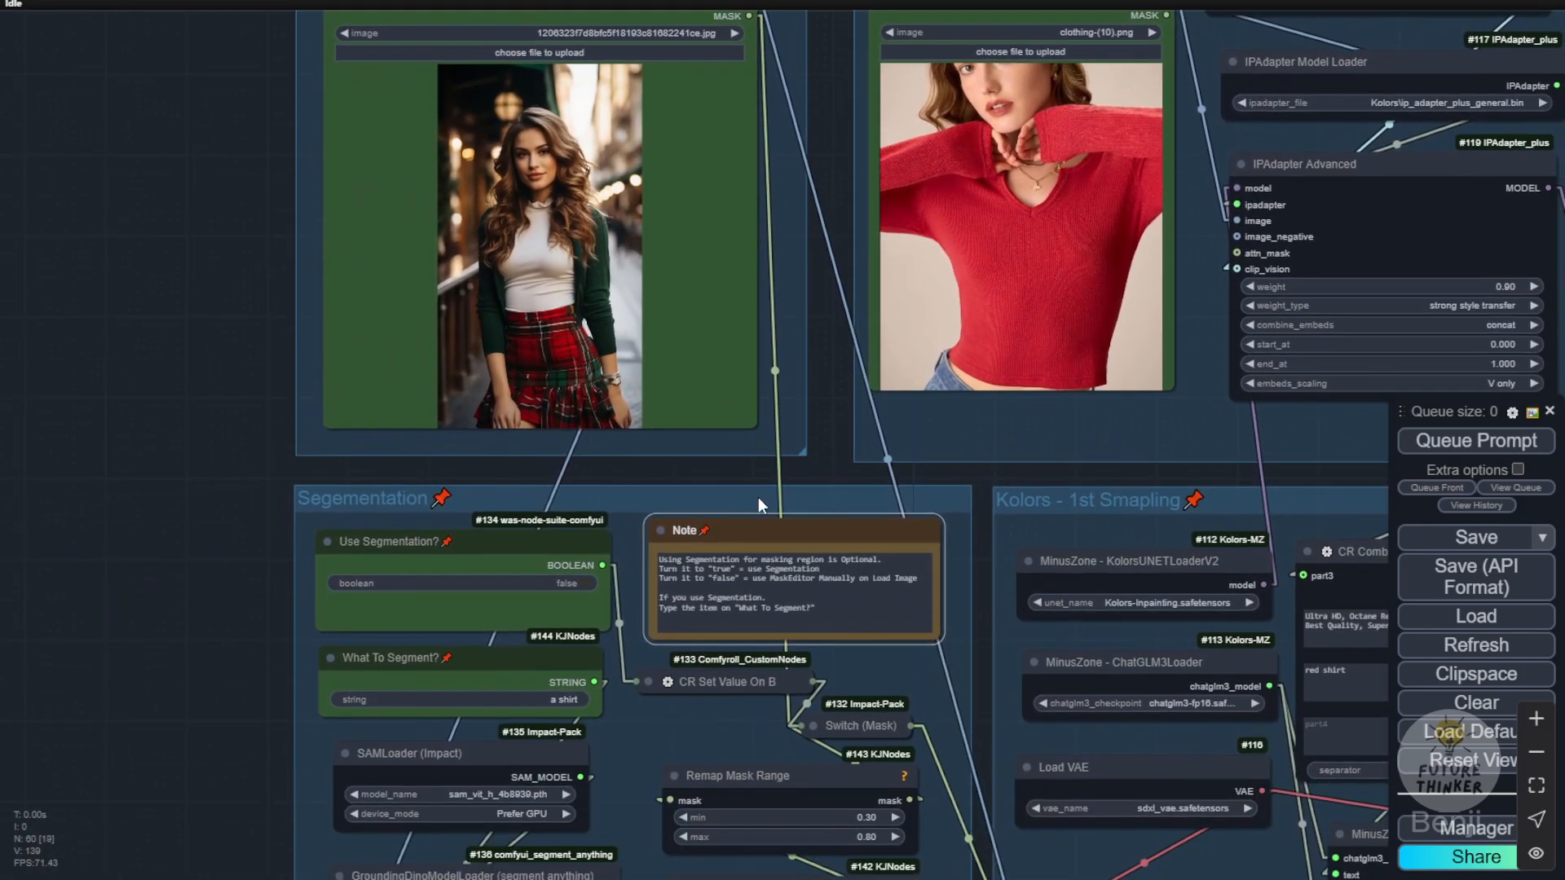
scroll(210, 481, up, 2)
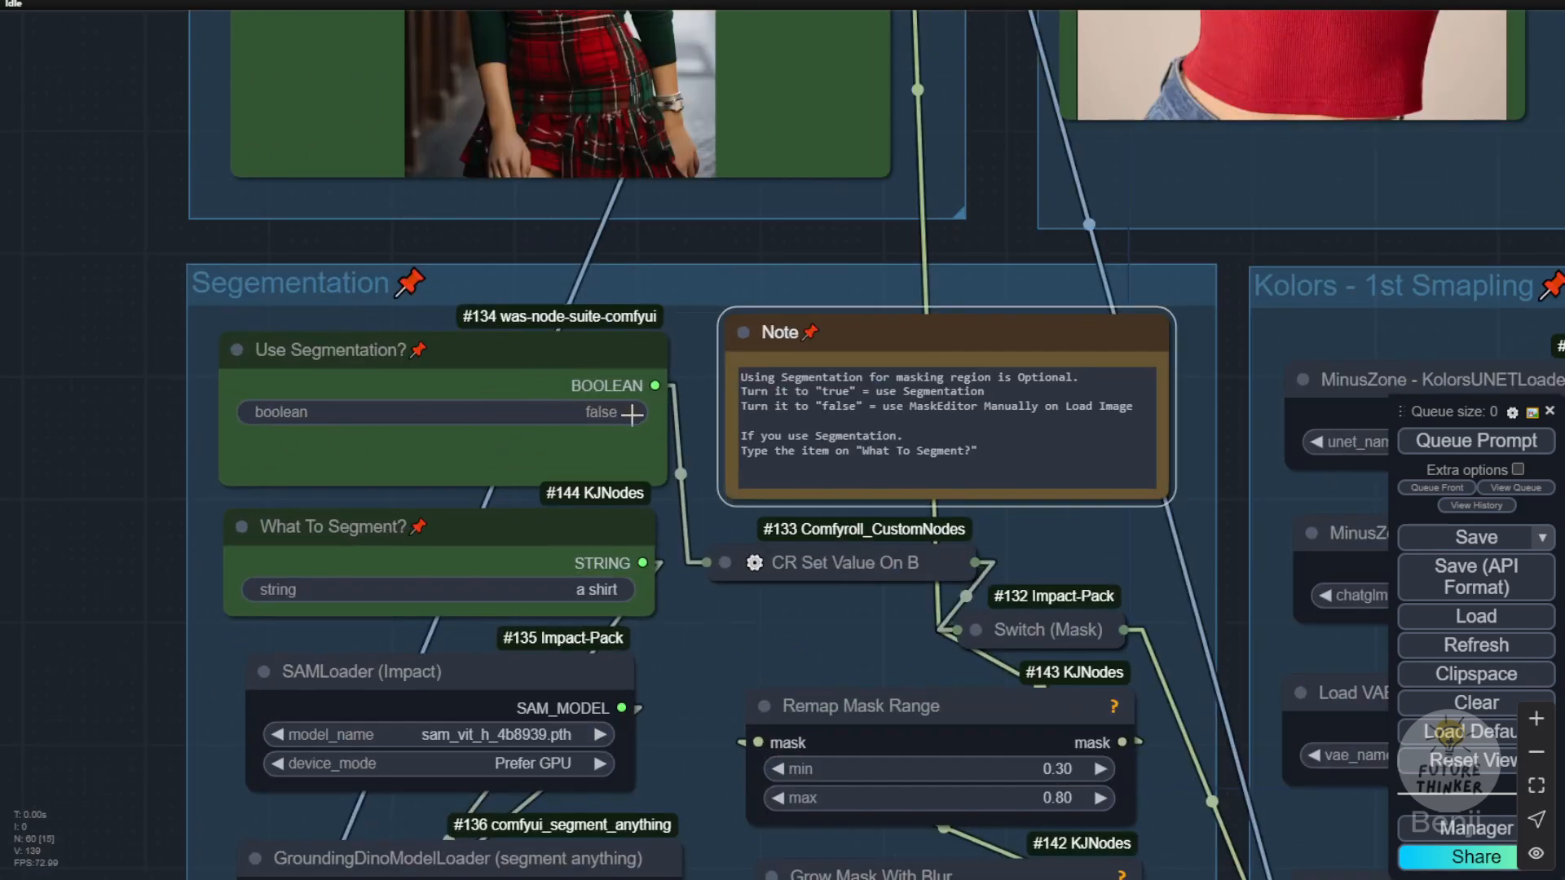
drag(742, 464, 908, 439)
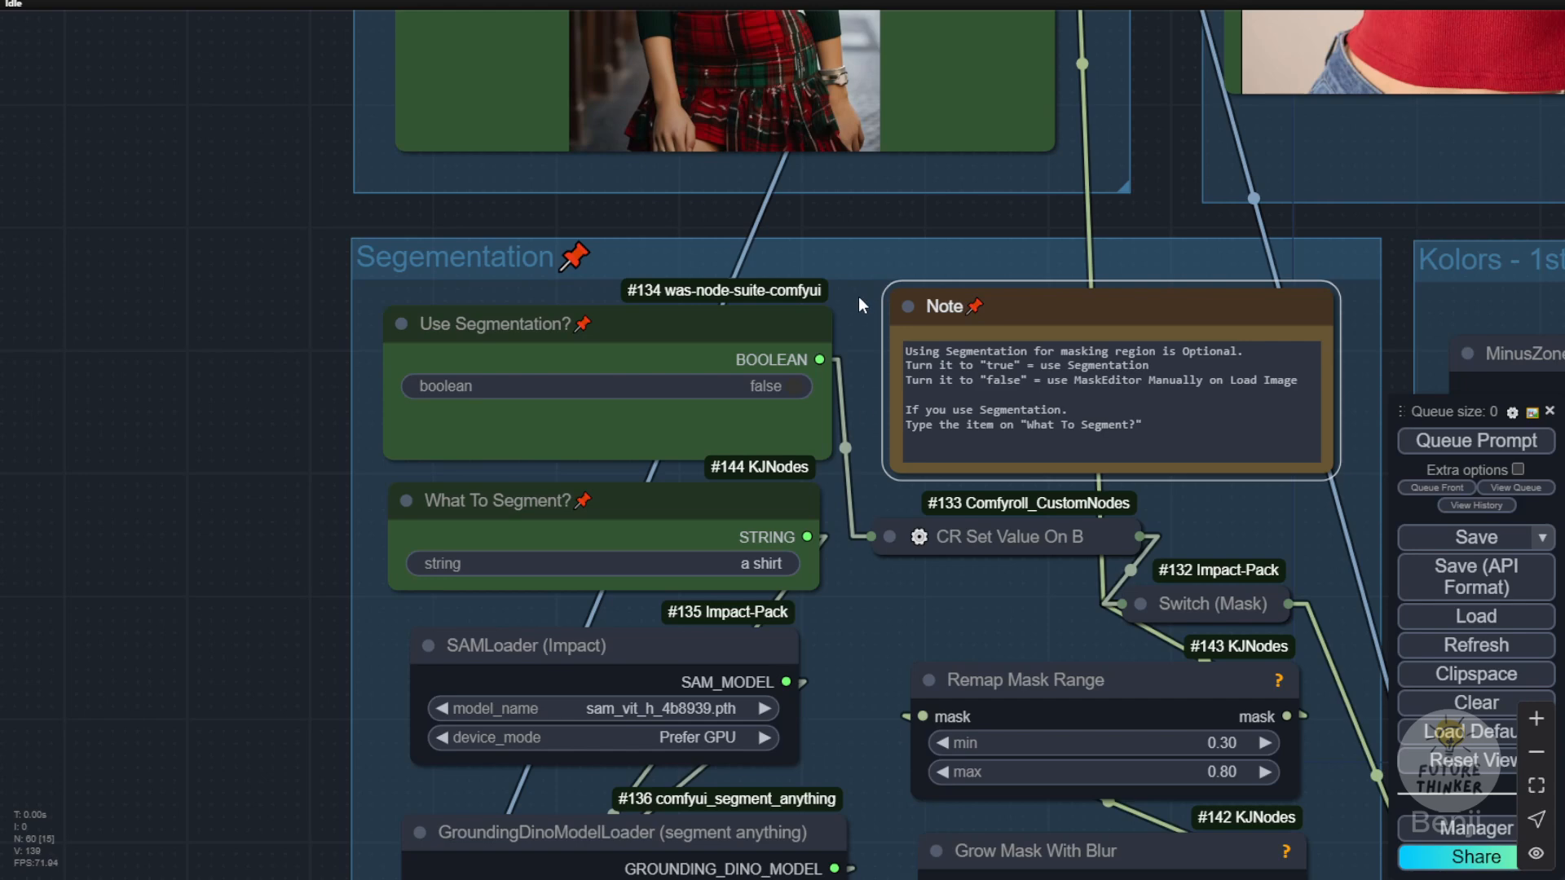
drag(872, 599, 886, 503)
scroll(564, 443, up, 3)
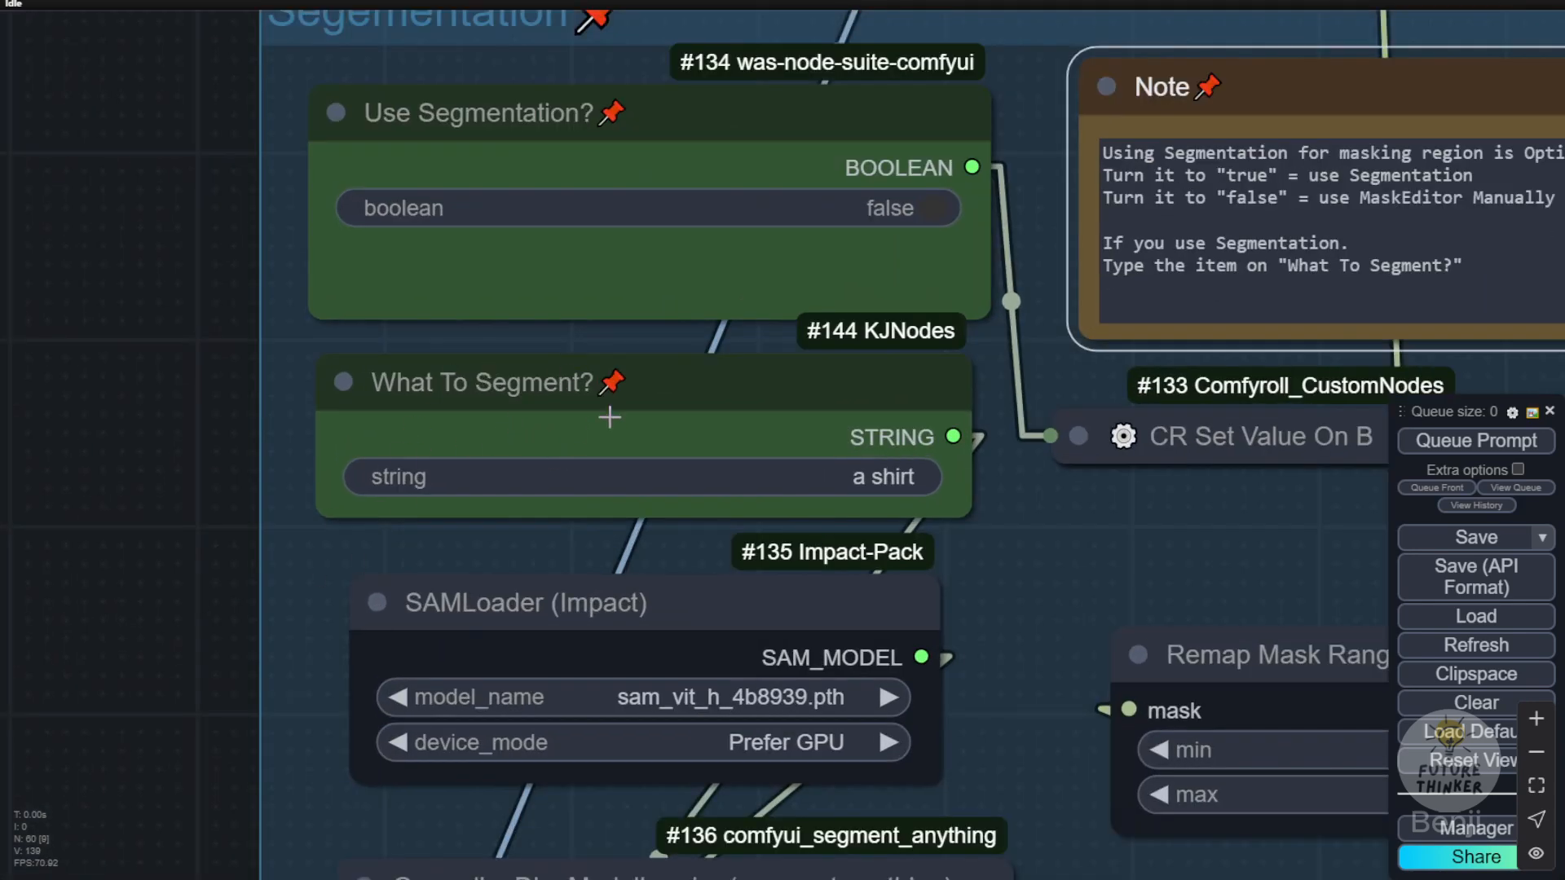
Step: Convert the prompt widget of the GroundingDinoSAMSegment node to an input
click(640, 406)
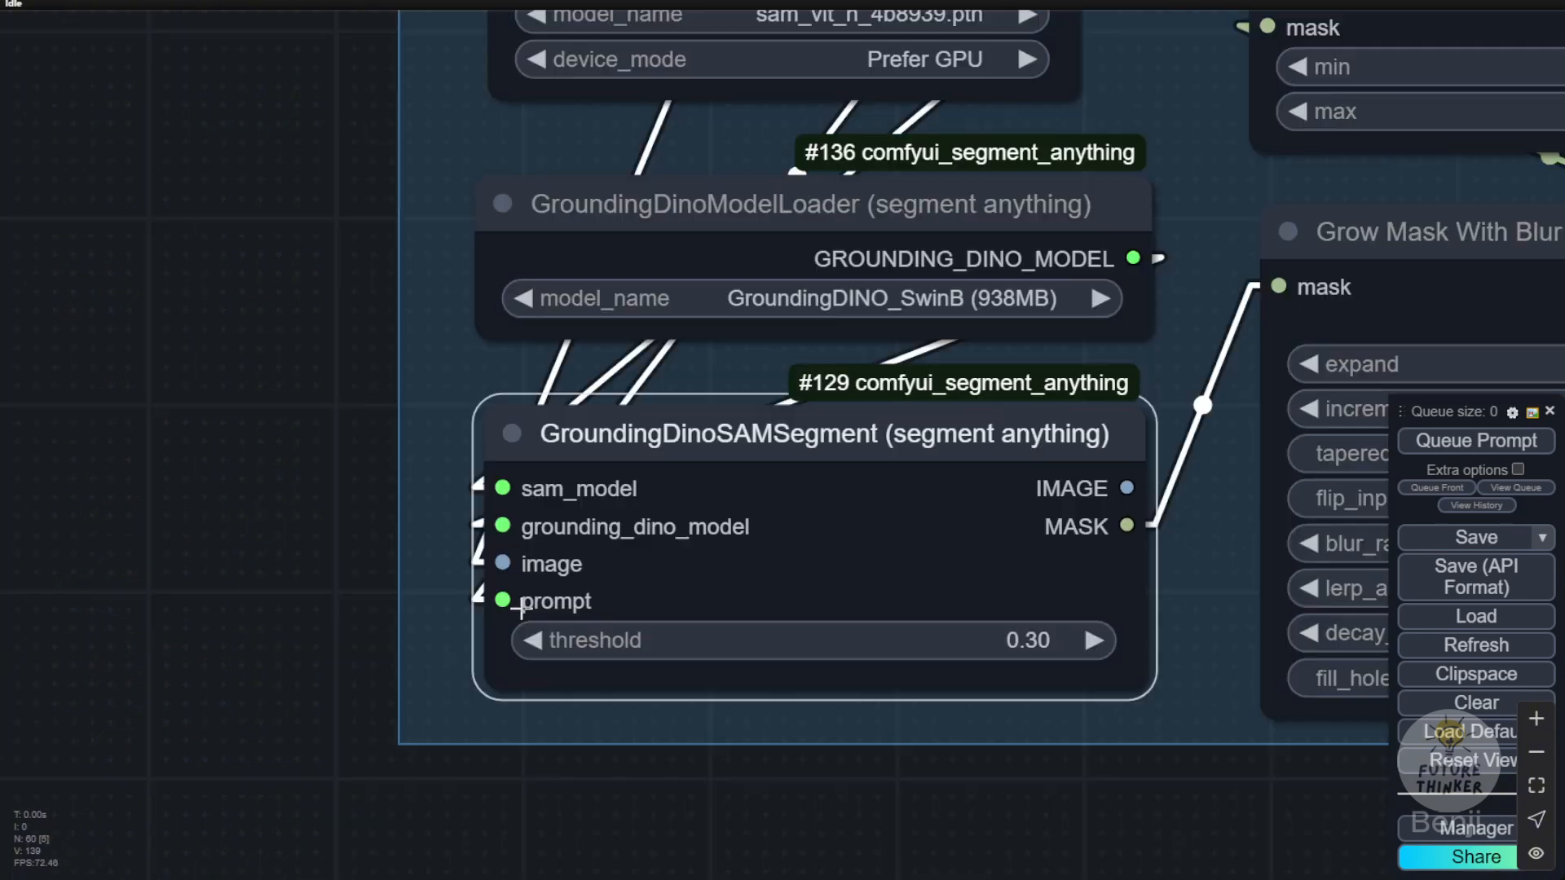
drag(550, 602, 1035, 610)
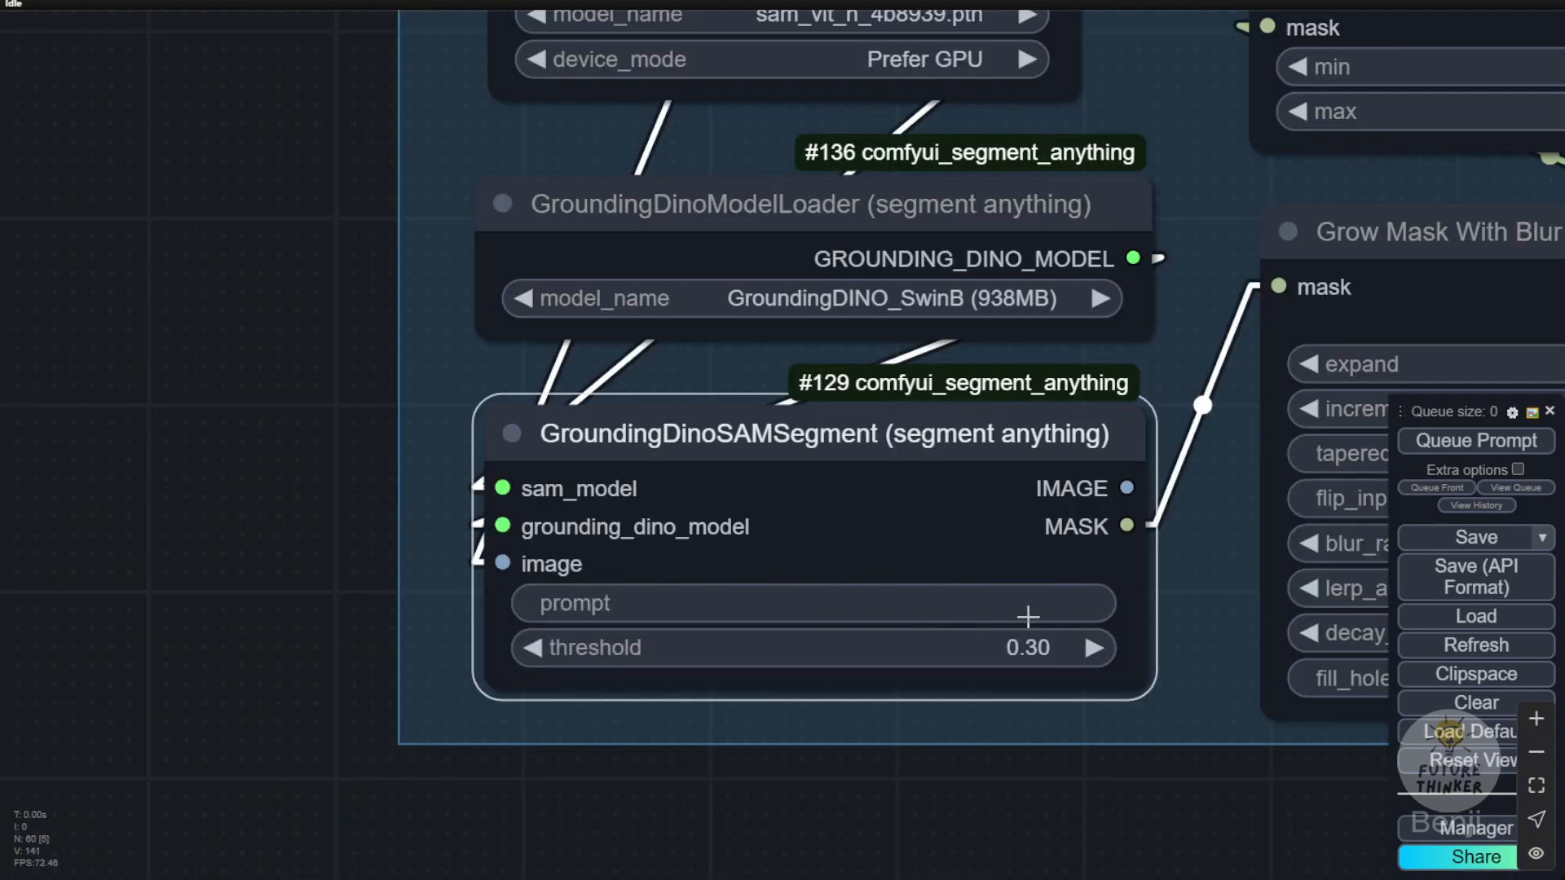
right_click(945, 569)
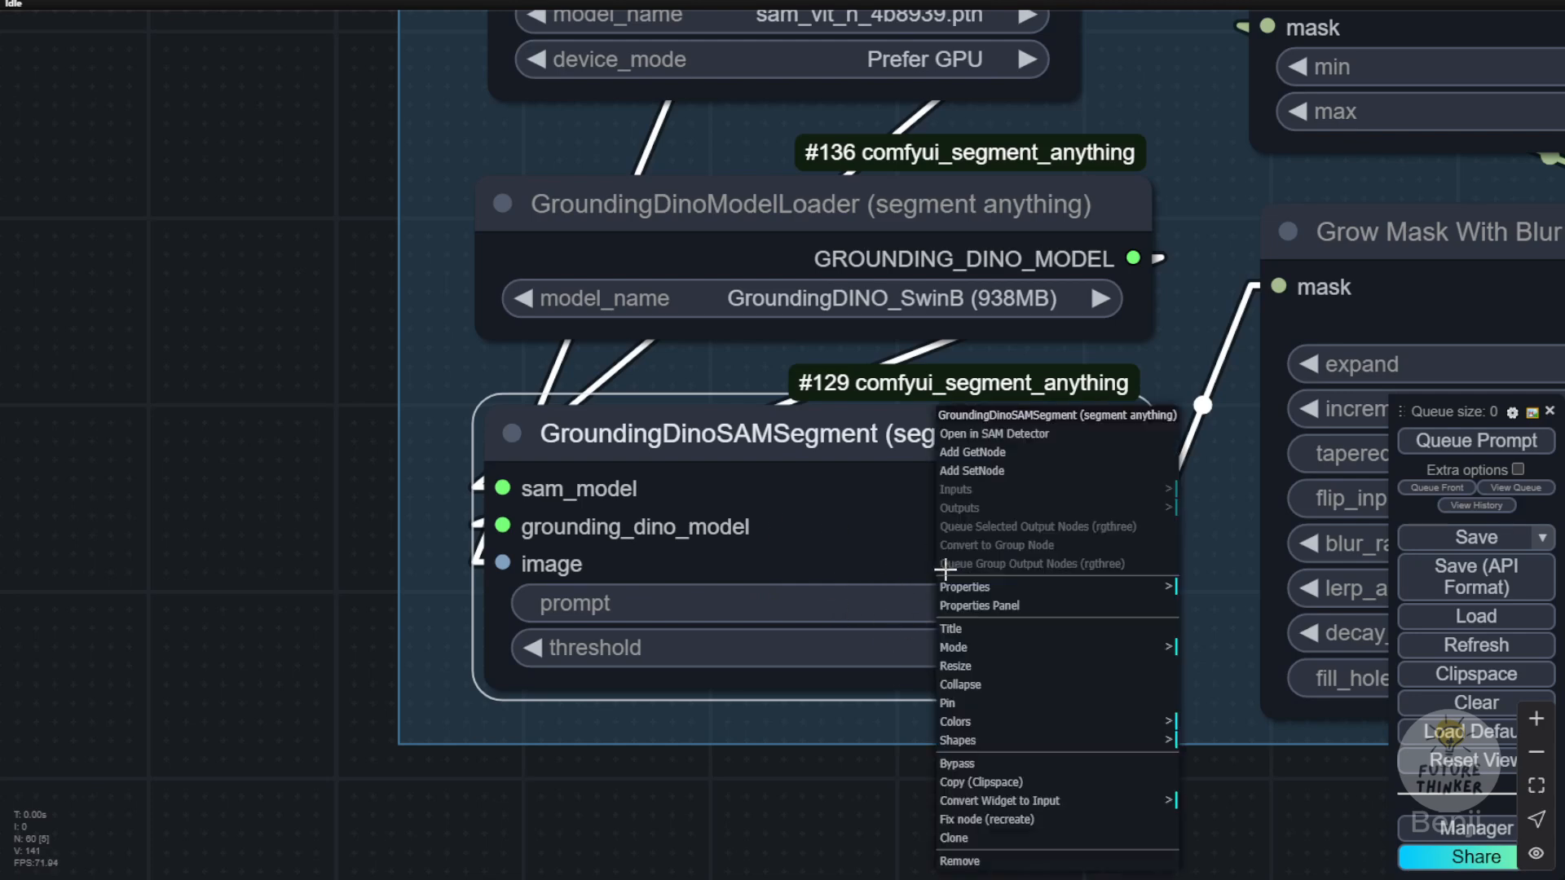
click(1080, 803)
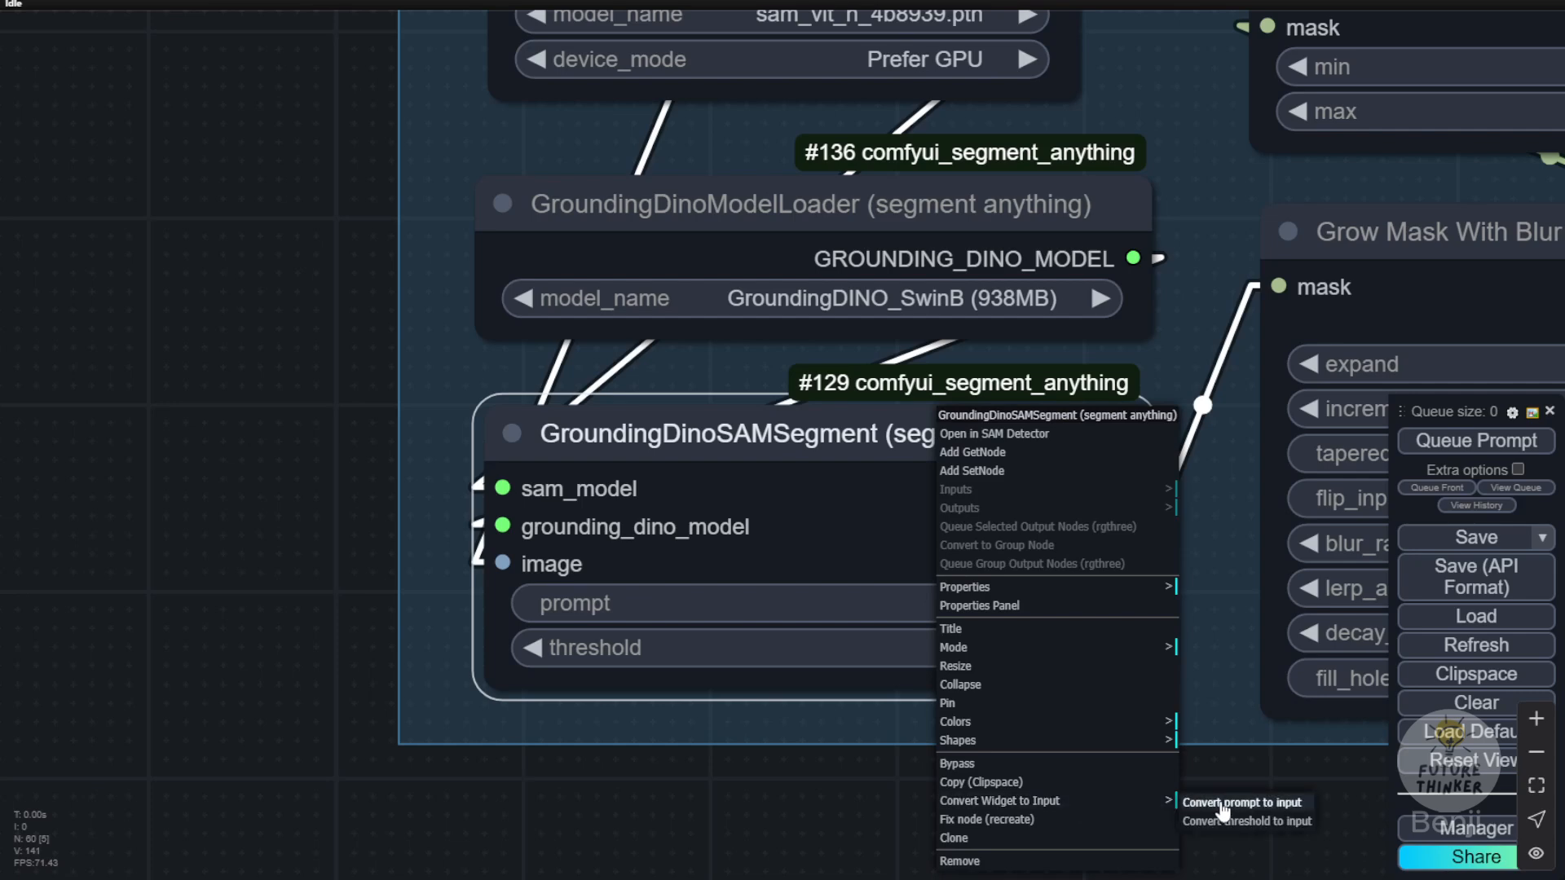
click(1281, 805)
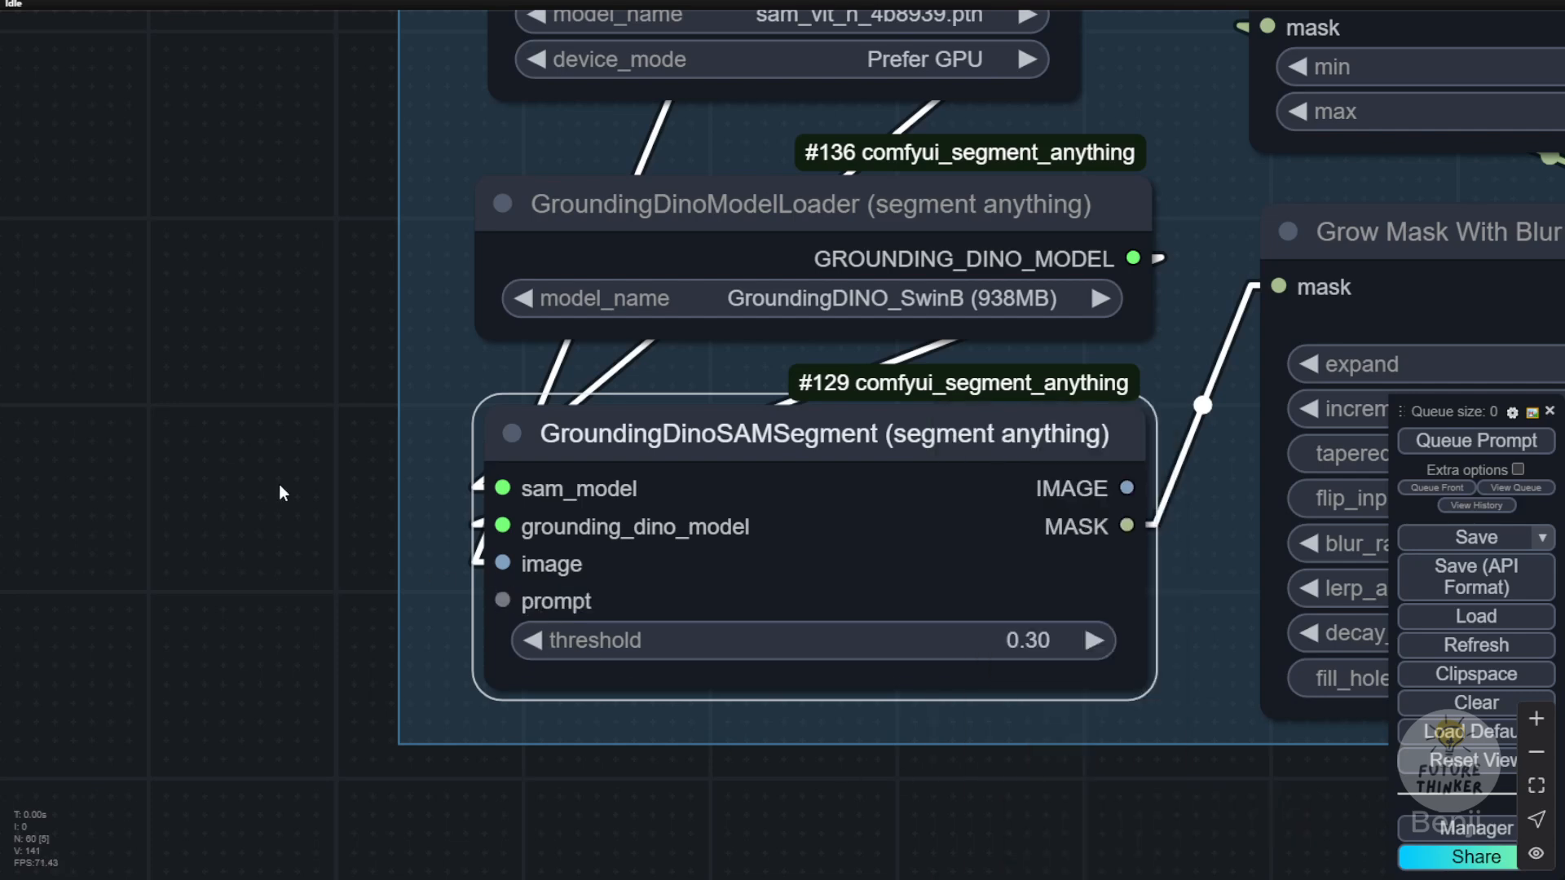
Step: Connect the What To Segment? string output to the prompt input of the GroundingDinoSAMSegment node
scroll(338, 349, down, 3)
drag(338, 349, 307, 548)
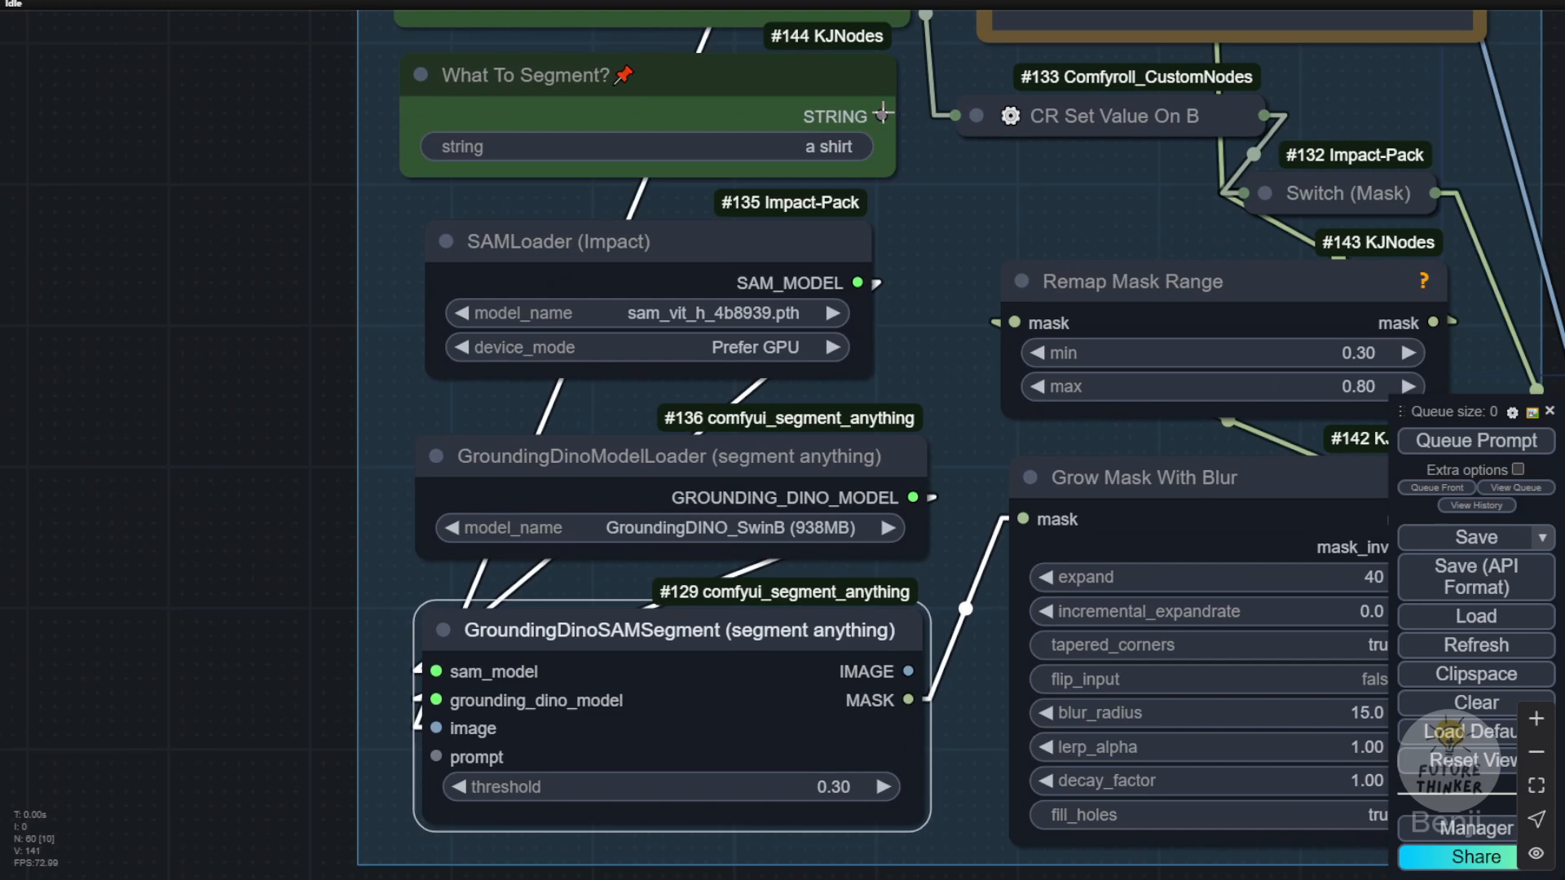
drag(883, 113, 437, 757)
drag(229, 356, 230, 646)
click(715, 373)
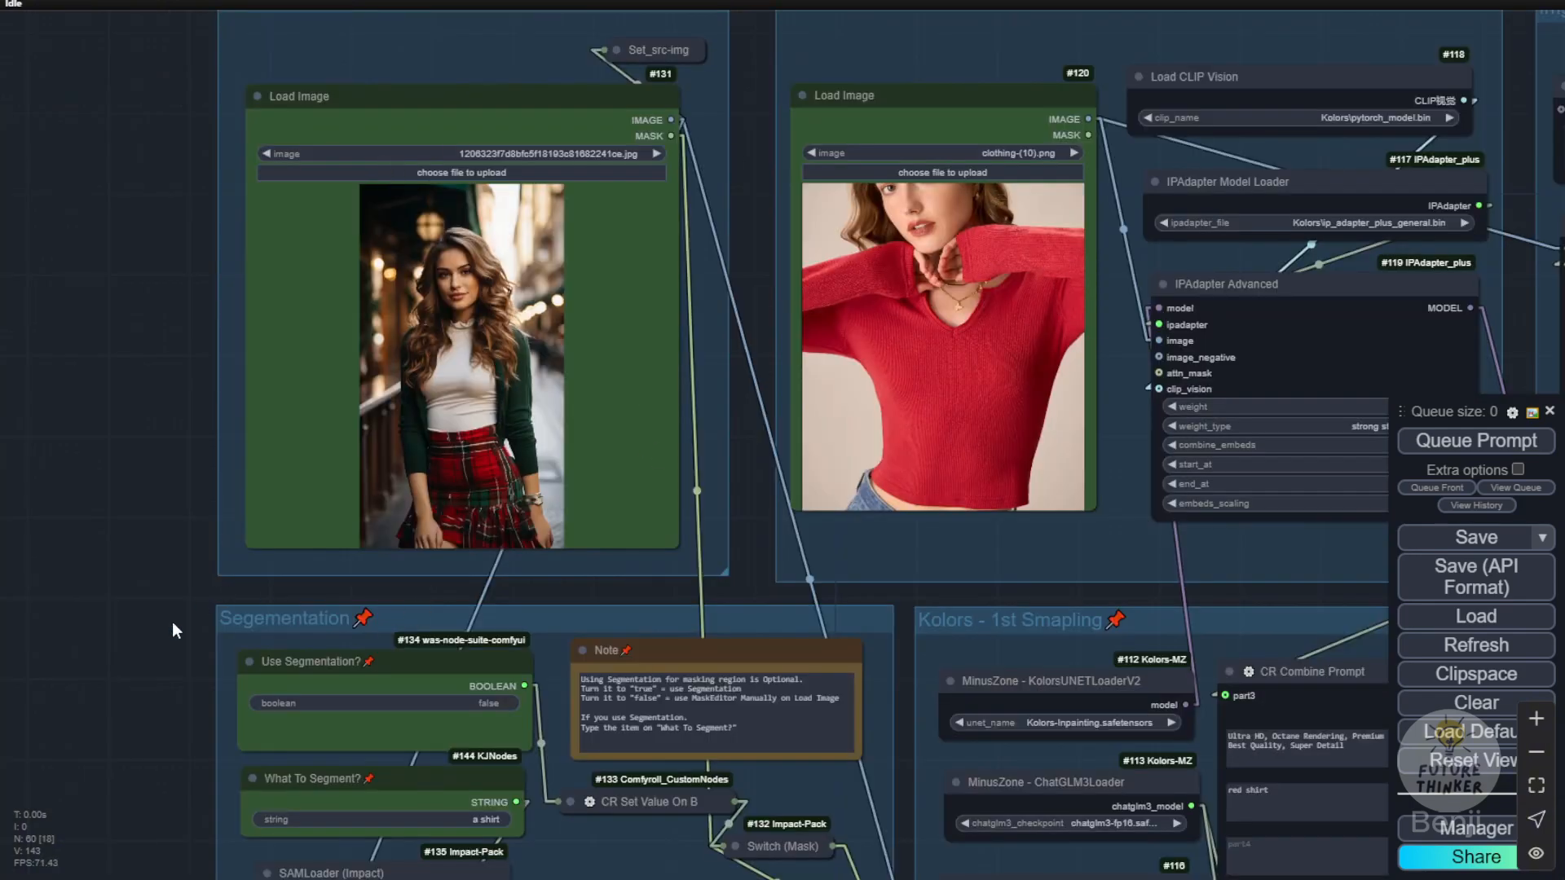
Step: Open the person image in the MaskEditor and paint a mask over the white top, cardigan and sleeves
drag(161, 632, 195, 422)
scroll(357, 538, up, 4)
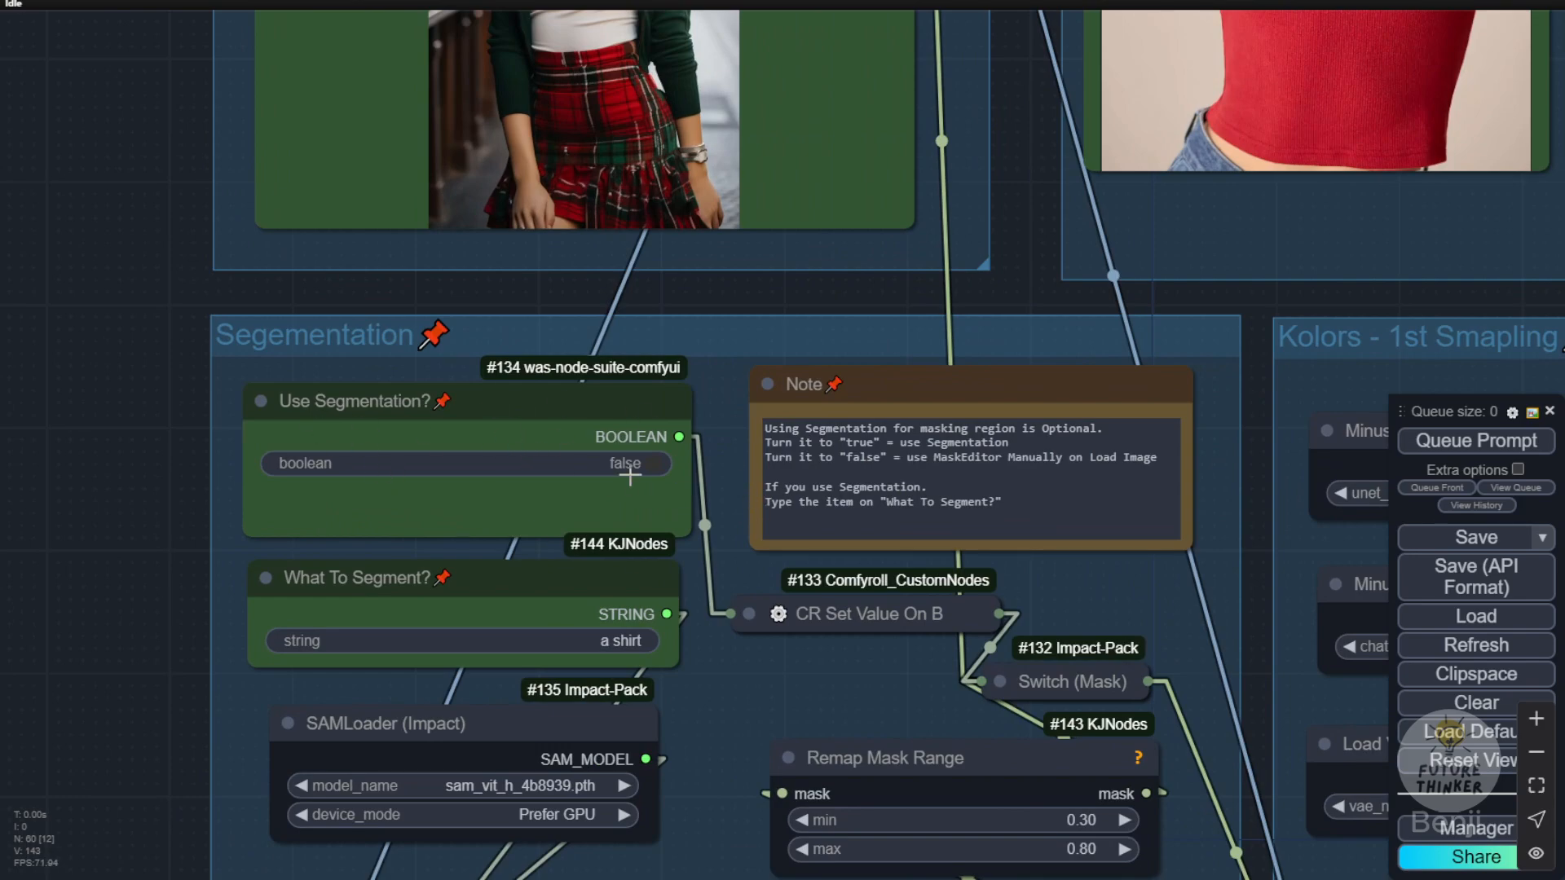
scroll(632, 440, down, 6)
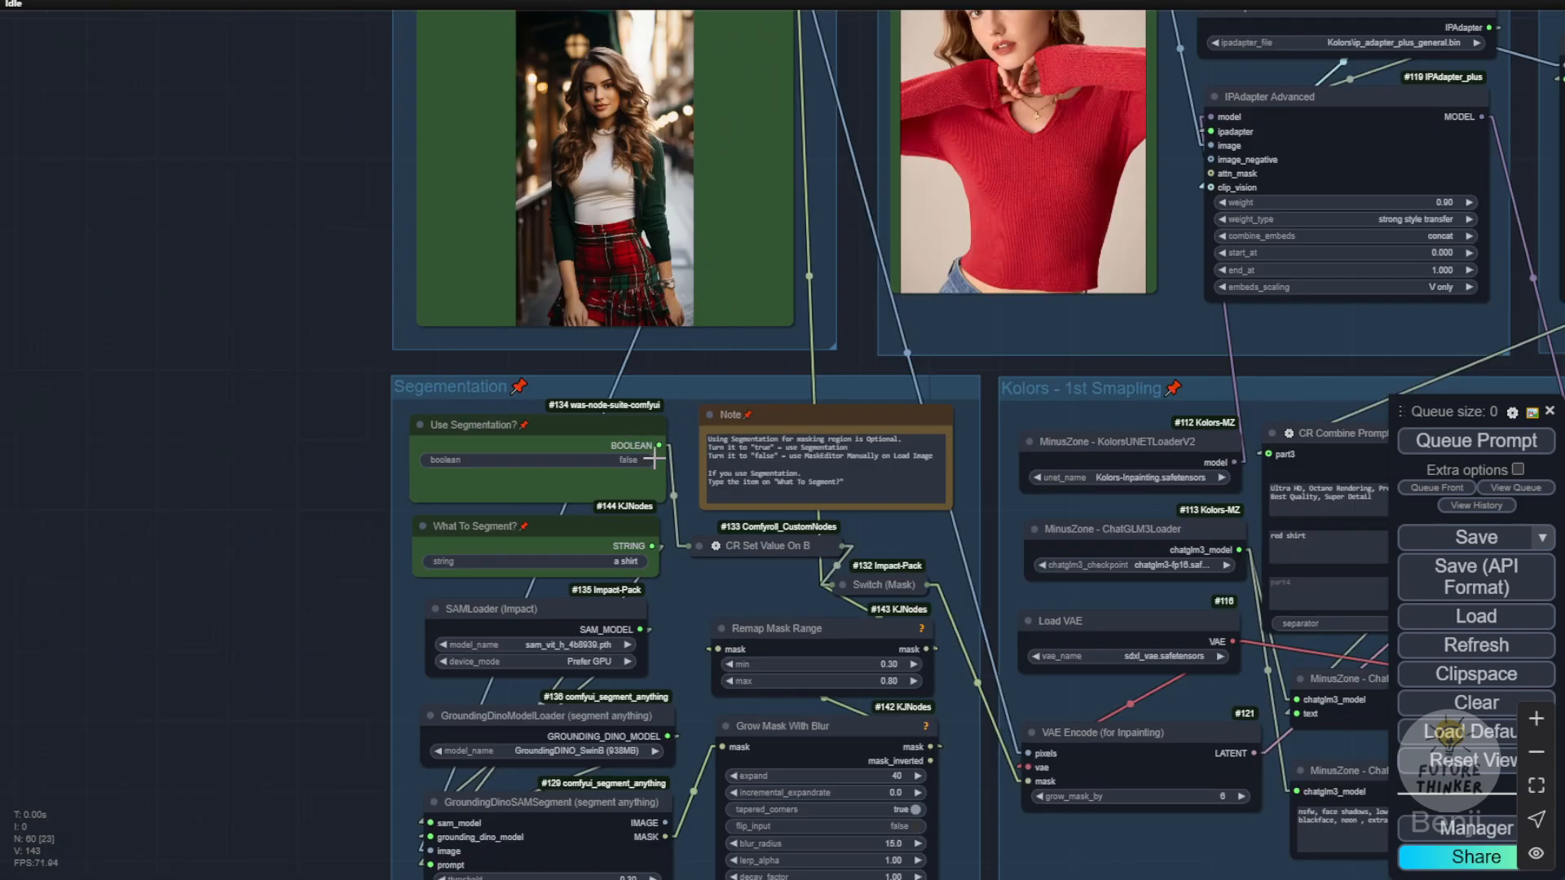
scroll(652, 459, up, 4)
scroll(669, 469, up, 3)
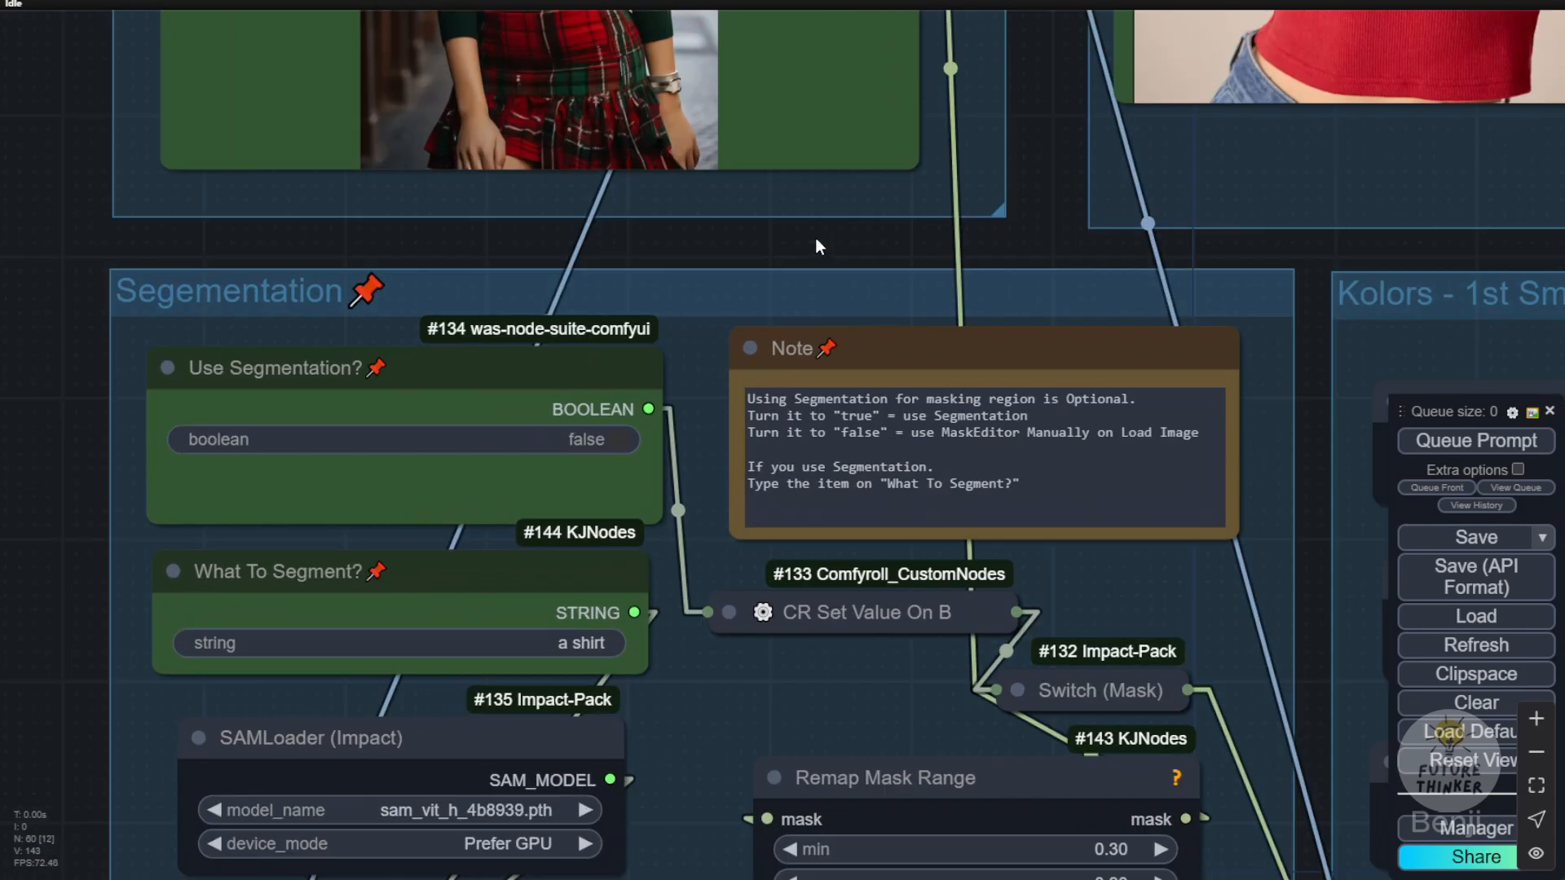
scroll(816, 239, down, 3)
drag(819, 260, 874, 773)
right_click(685, 489)
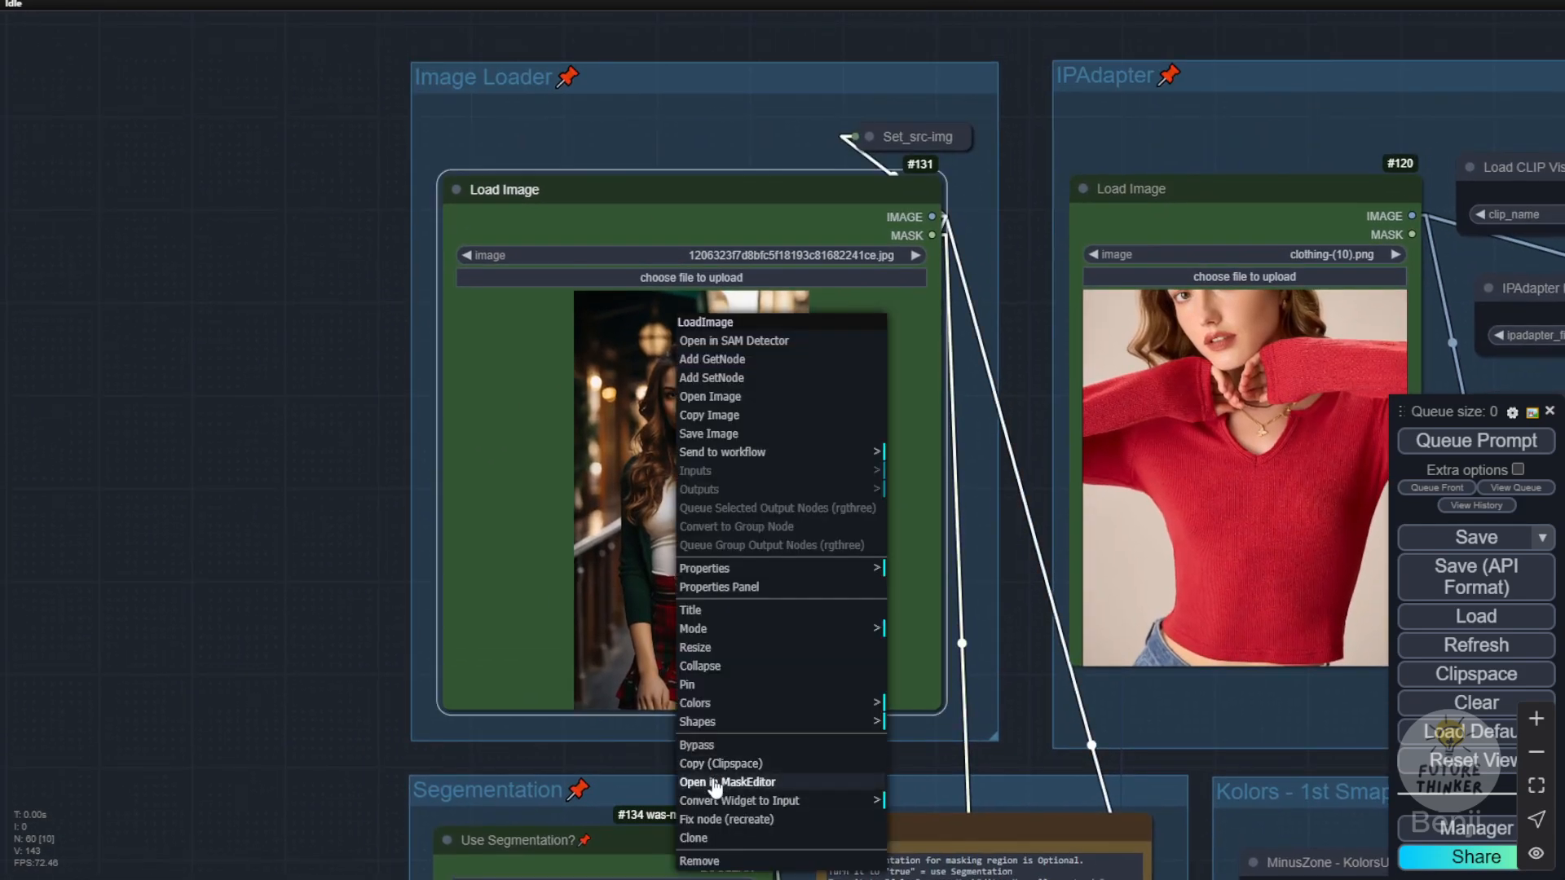
click(748, 783)
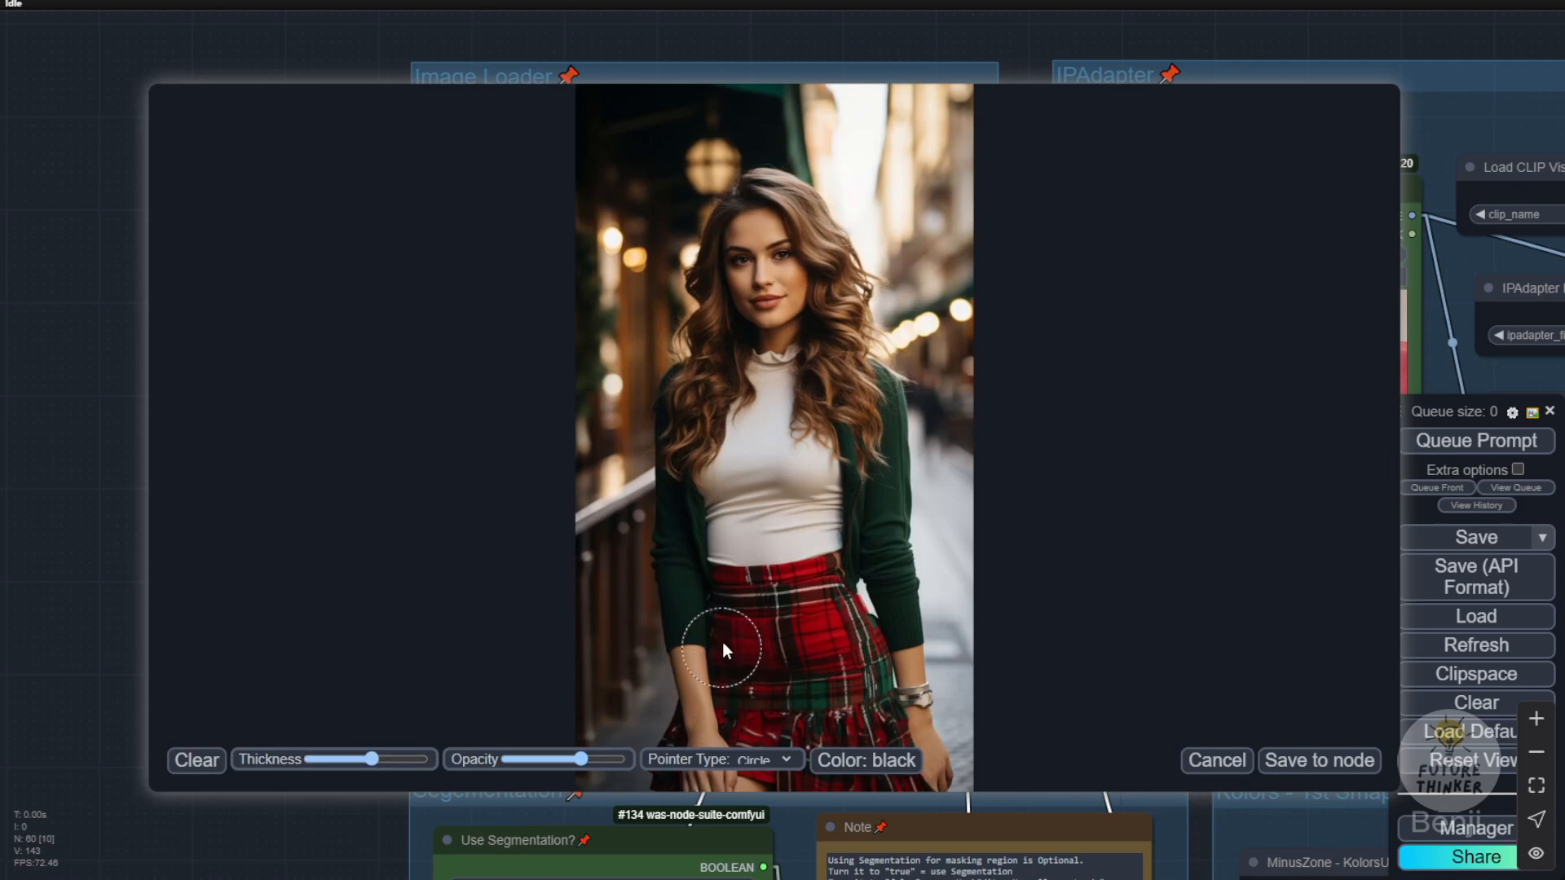
drag(697, 636, 691, 475)
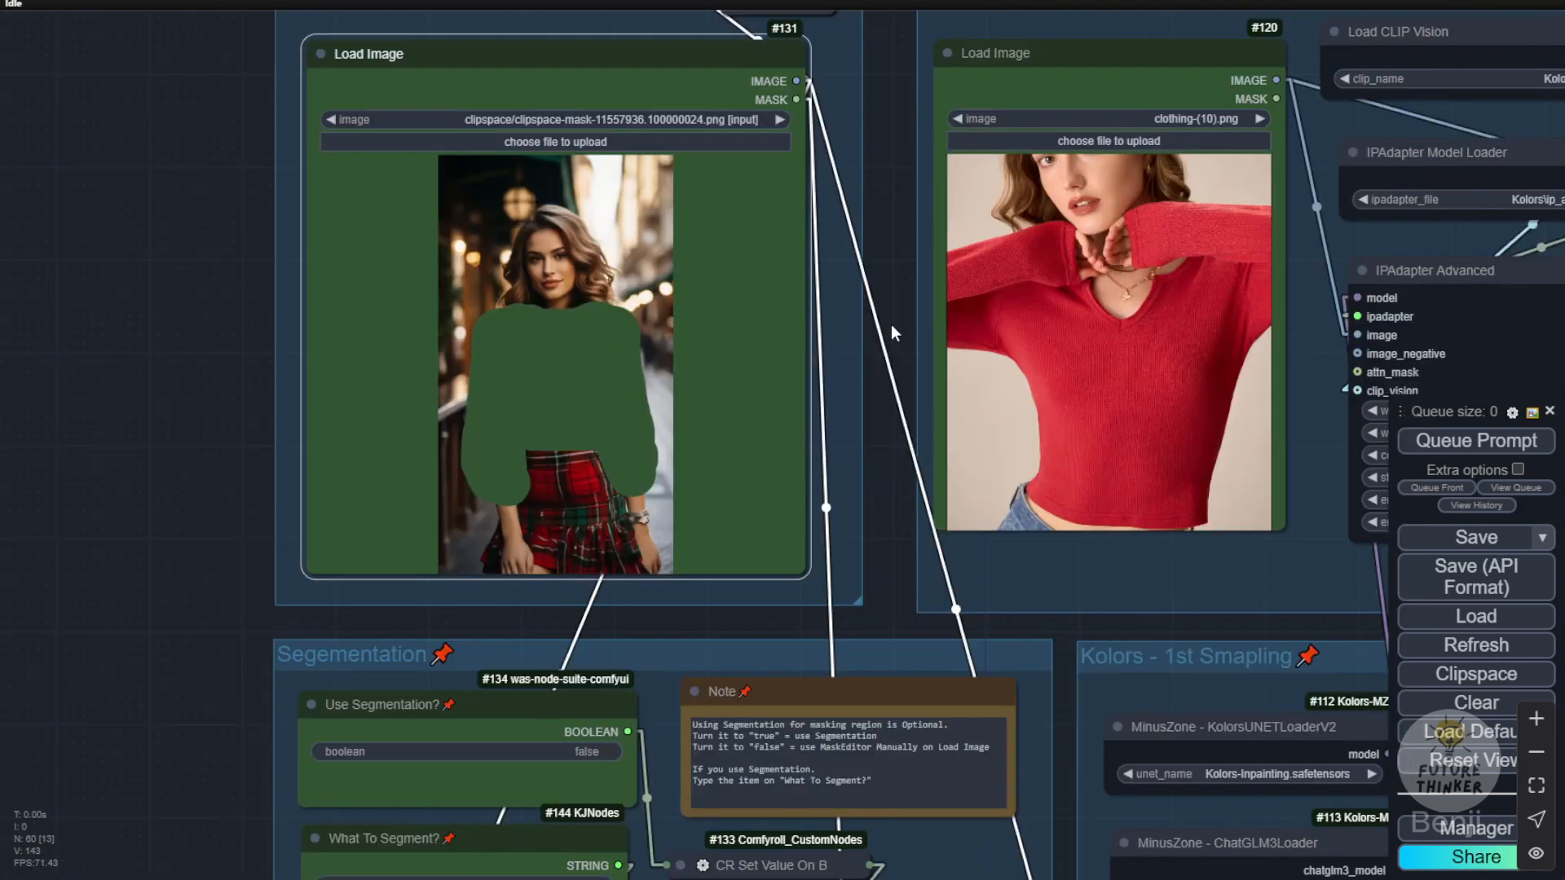
drag(892, 325, 741, 424)
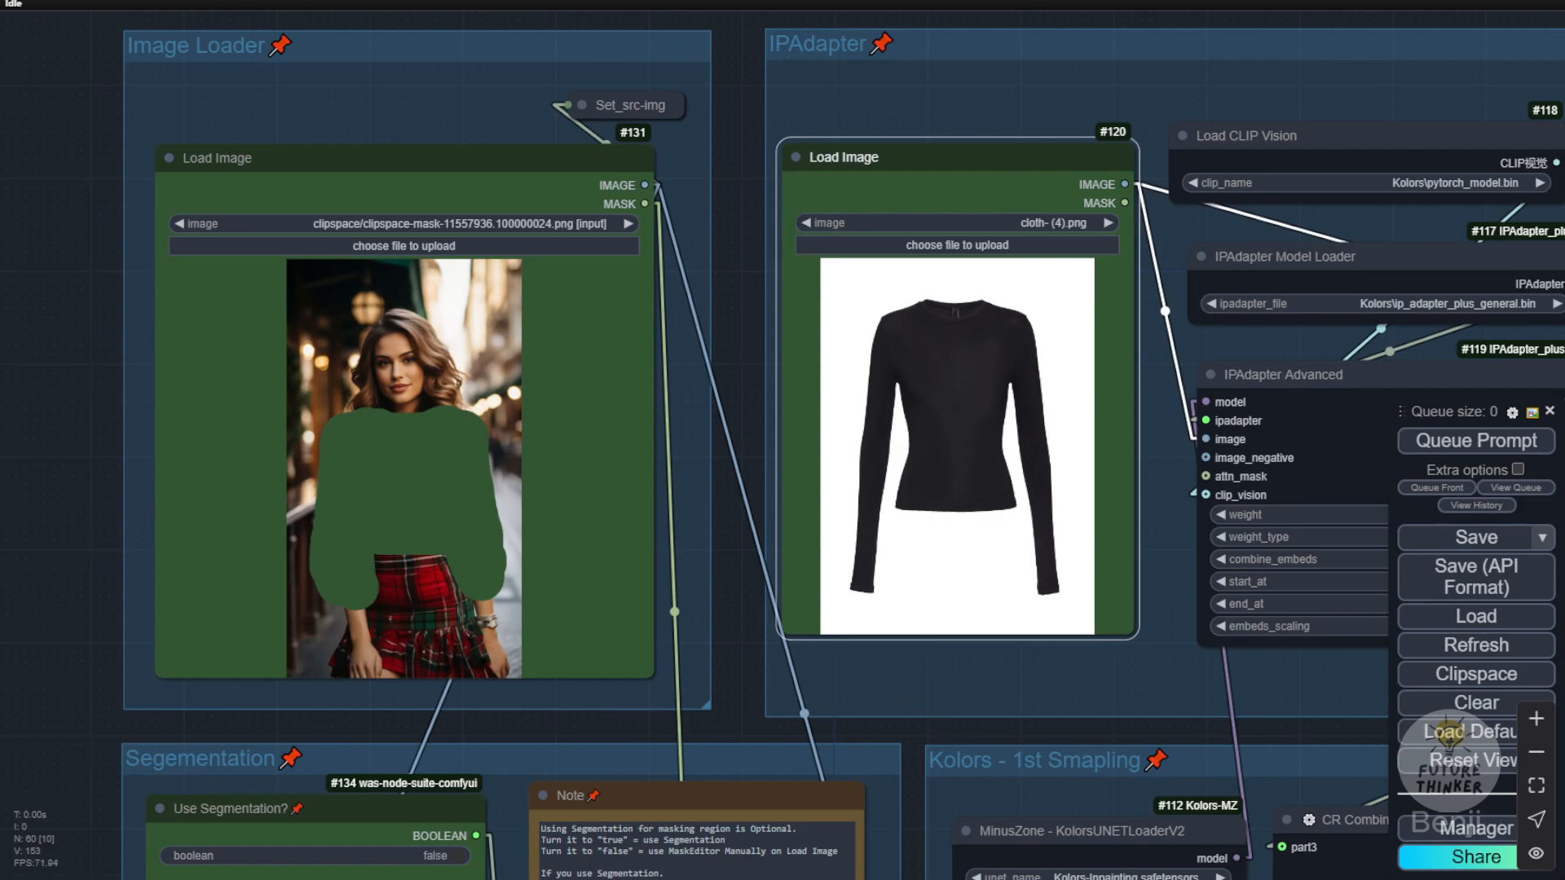
Step: Check the Use Segmentation? setting and follow the mask switch to the inpainting encoder in the Kolors sampling group
drag(49, 644, 74, 295)
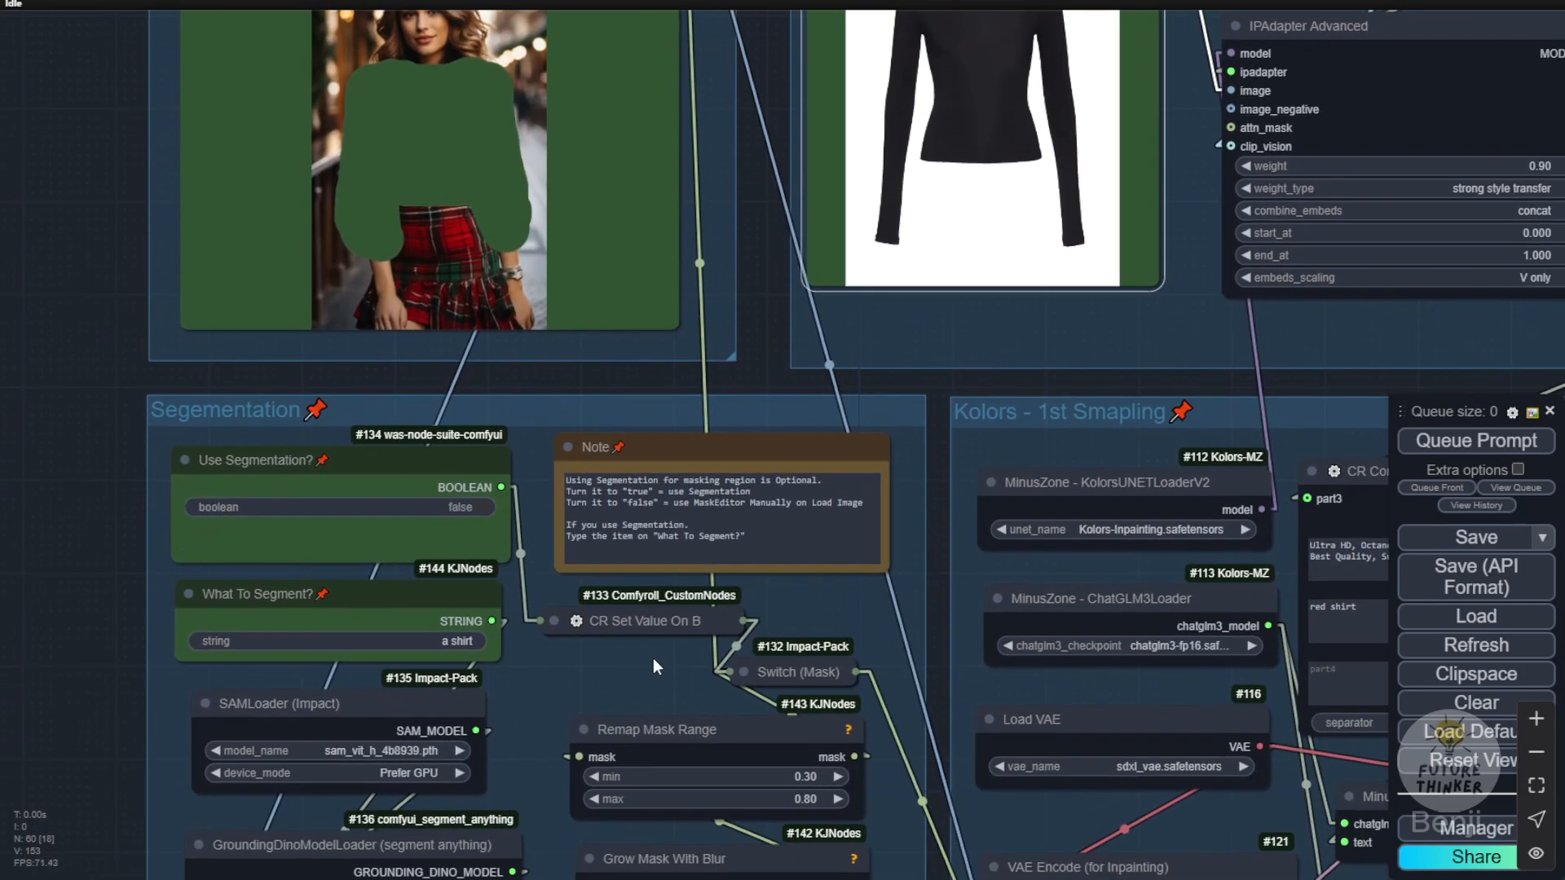
drag(663, 667, 572, 529)
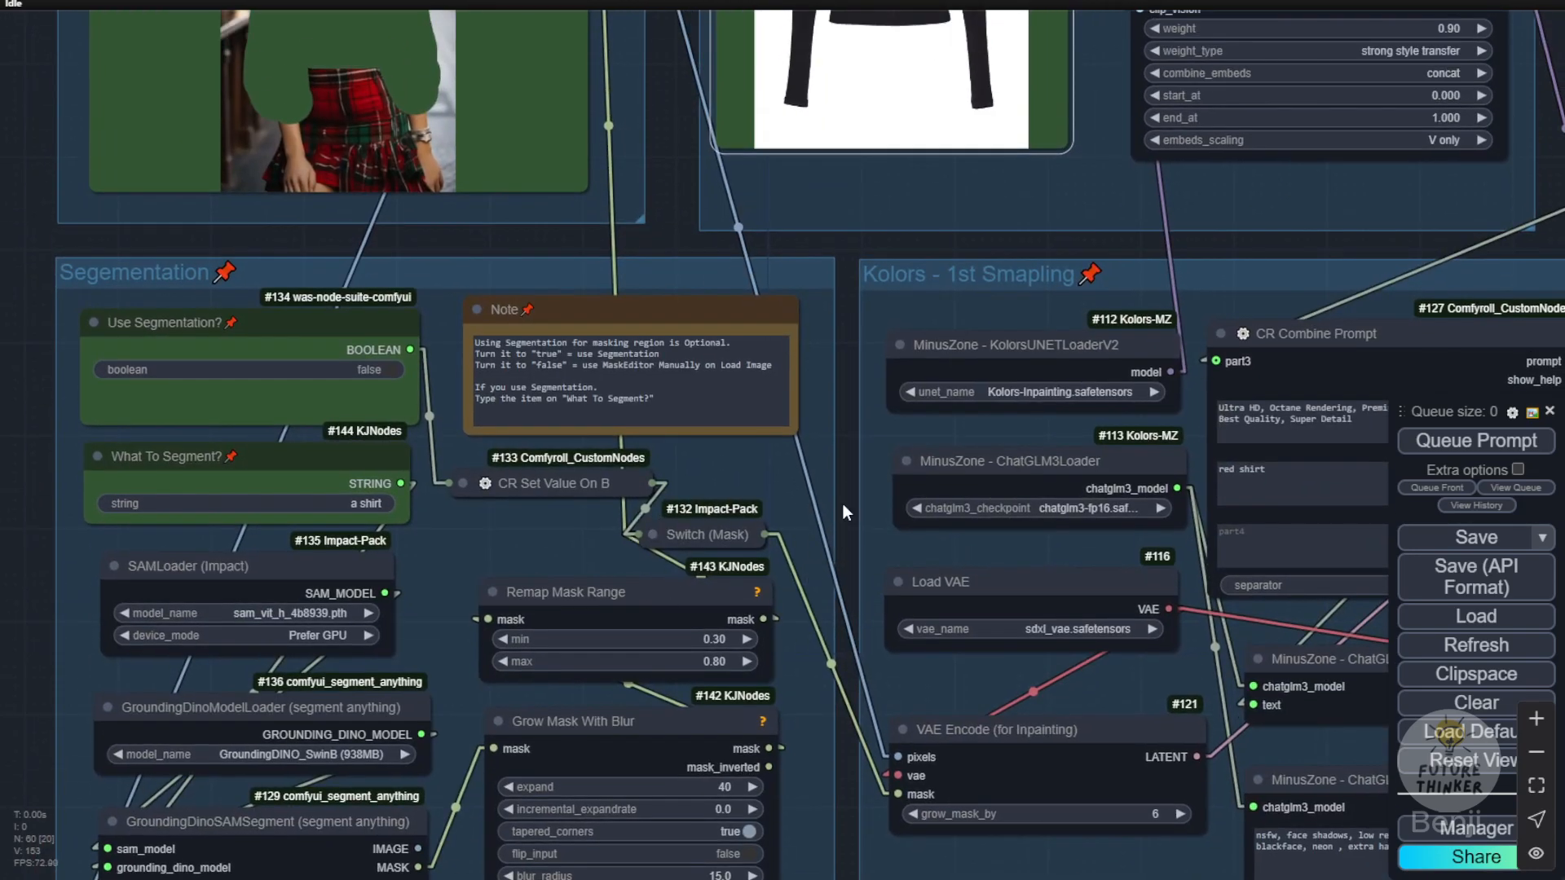
drag(843, 504, 31, 359)
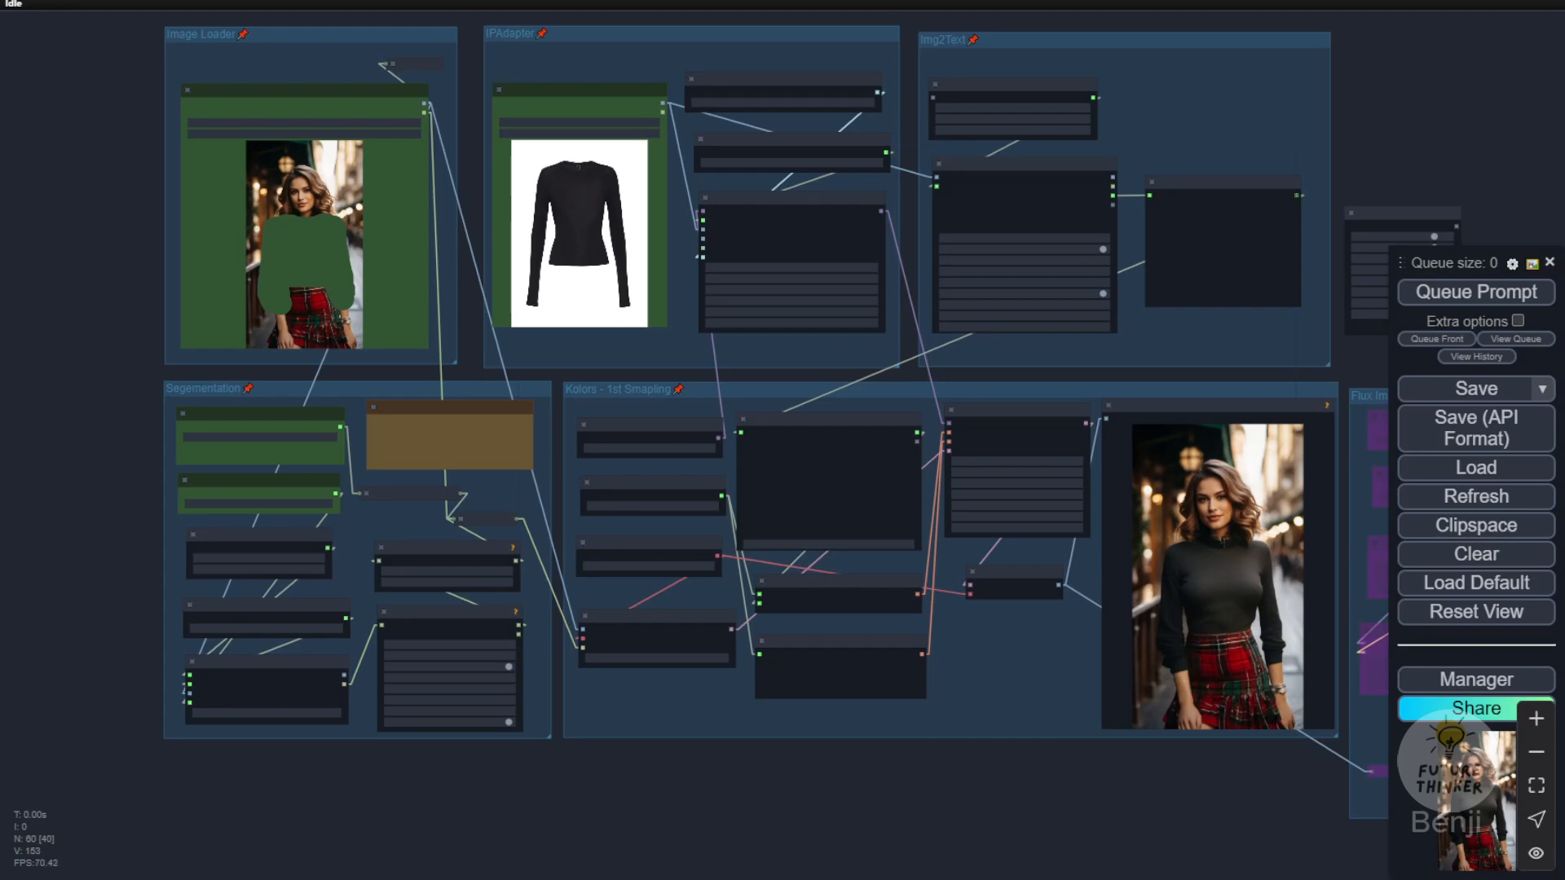
Step: Move the Preview Image, clothing Load Image and person Load Image nodes out of their groups, side by side below the workflow
drag(793, 677, 823, 435)
drag(1201, 169, 1003, 534)
scroll(800, 550, down, 3)
drag(800, 550, 798, 636)
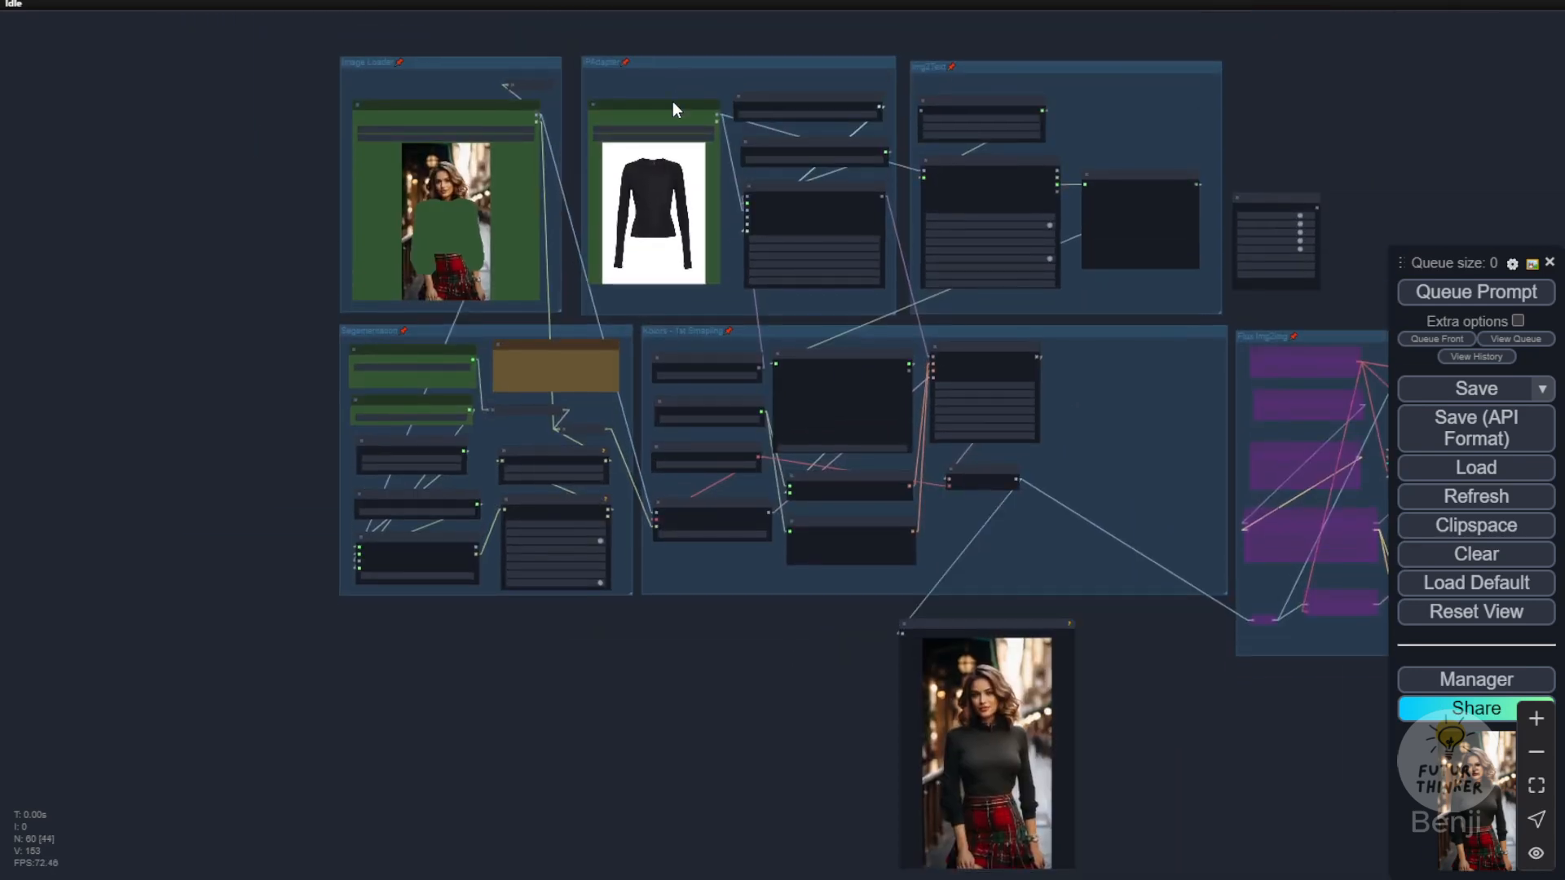
drag(672, 103, 833, 641)
drag(455, 108, 646, 651)
scroll(784, 850, up, 9)
drag(825, 847, 692, 642)
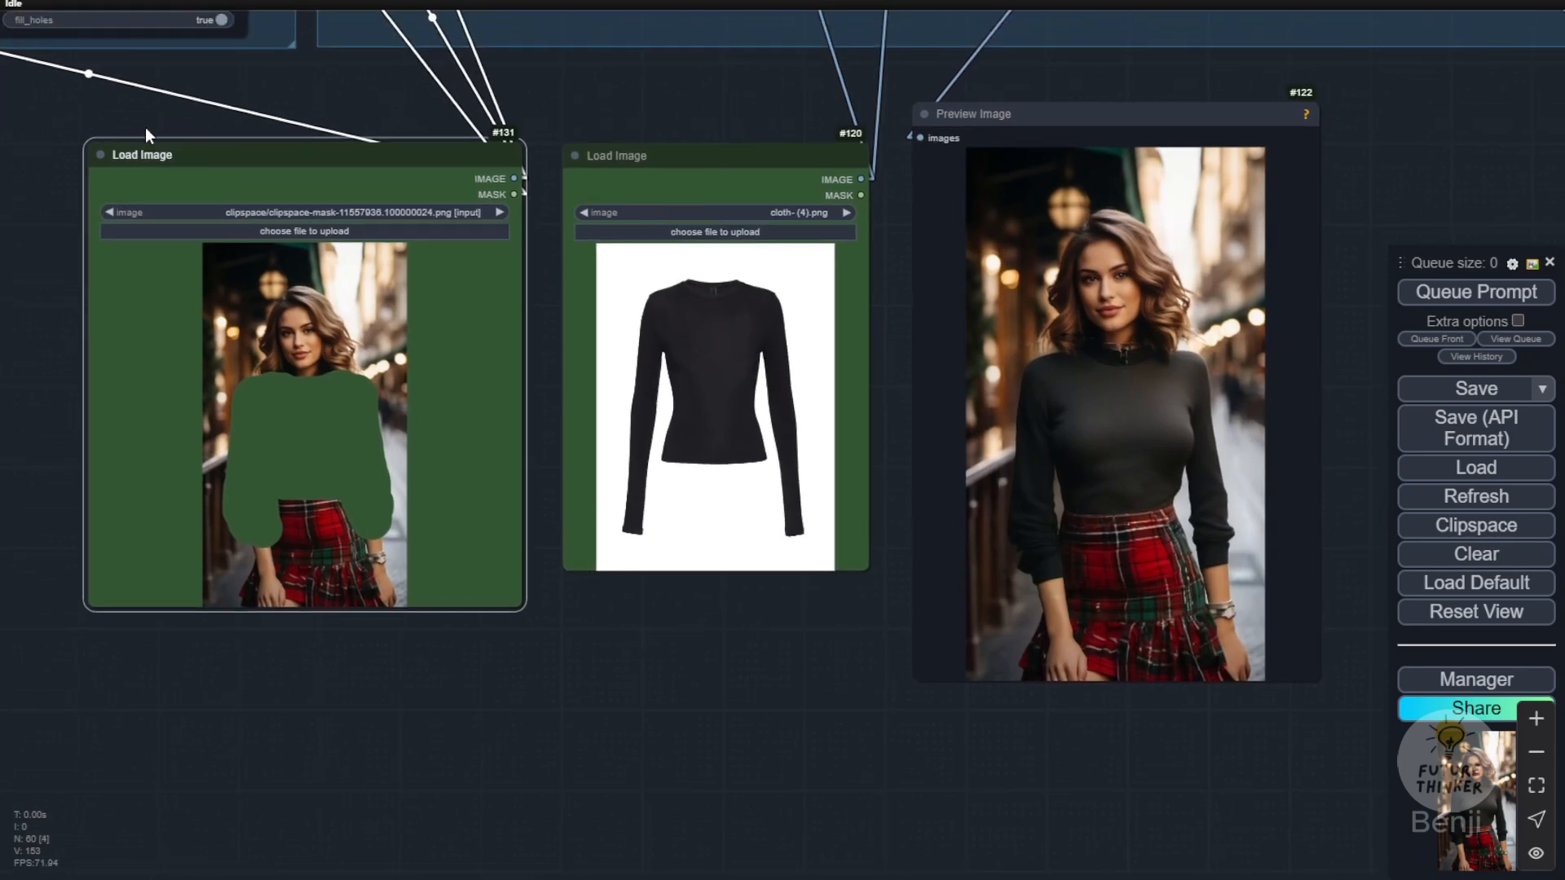
Step: Make both Load Image nodes taller, align them with the Preview Image node, and compare the masked photo, black top and result
drag(516, 604, 495, 736)
drag(867, 566, 884, 695)
drag(688, 154, 649, 151)
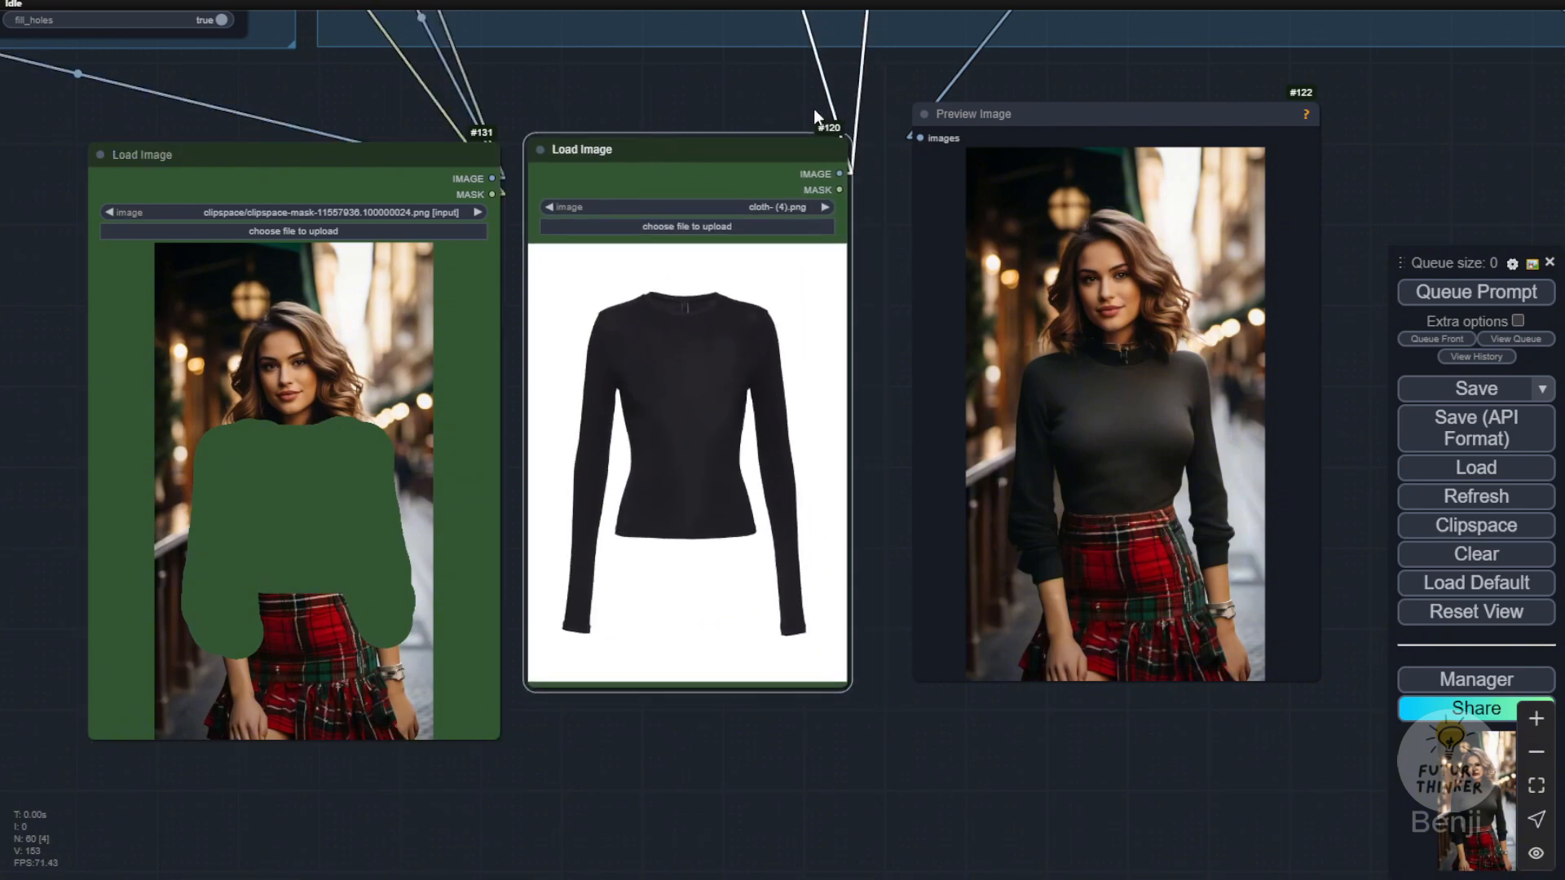
drag(819, 119, 684, 124)
drag(1008, 133, 990, 169)
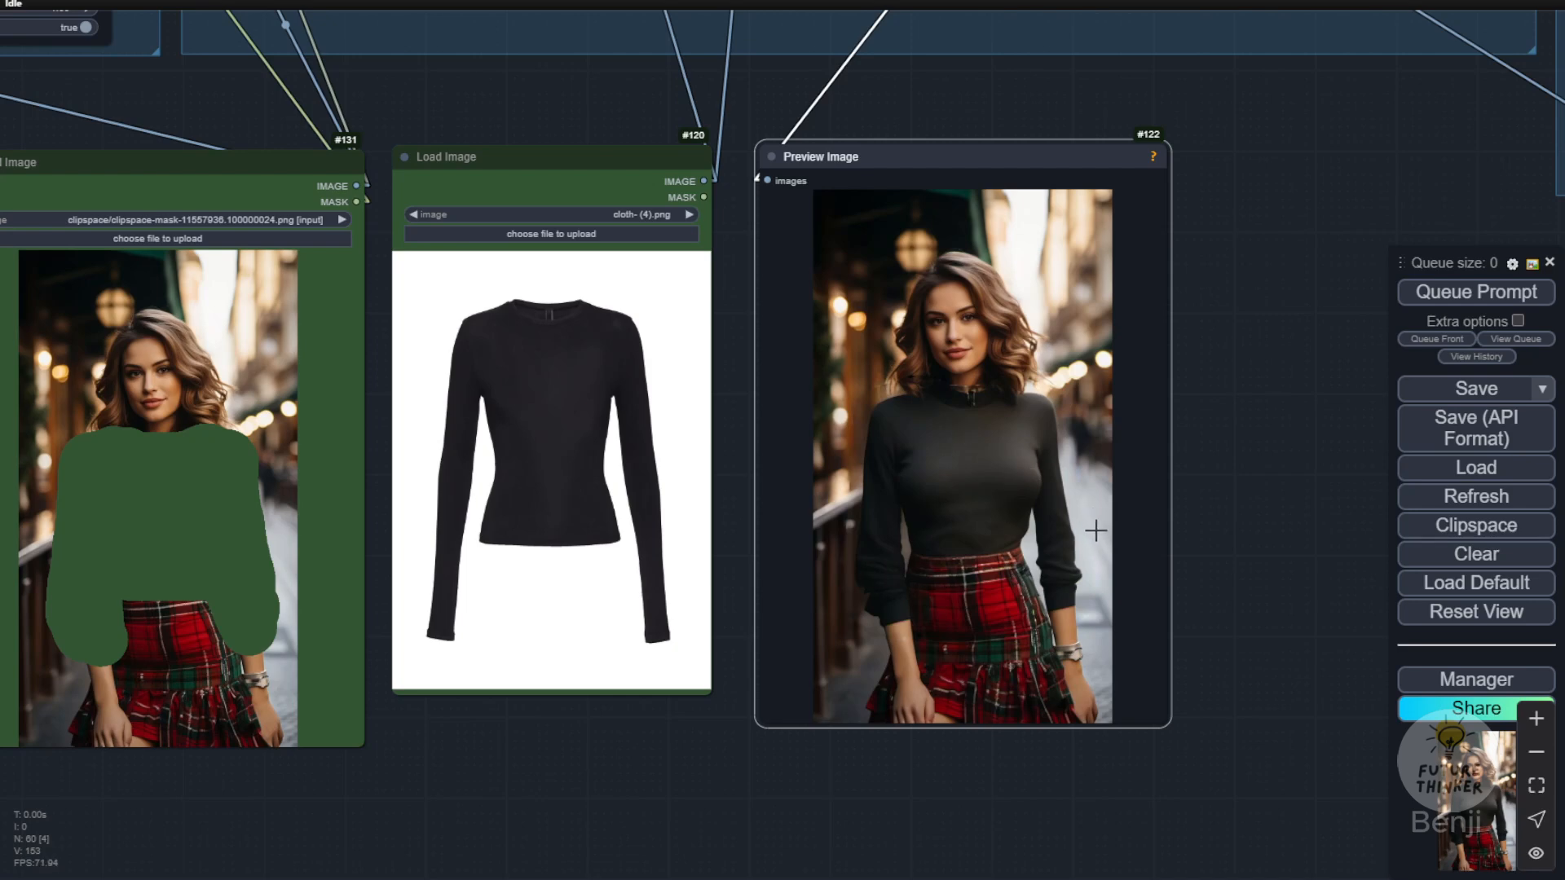
scroll(900, 601, up, 3)
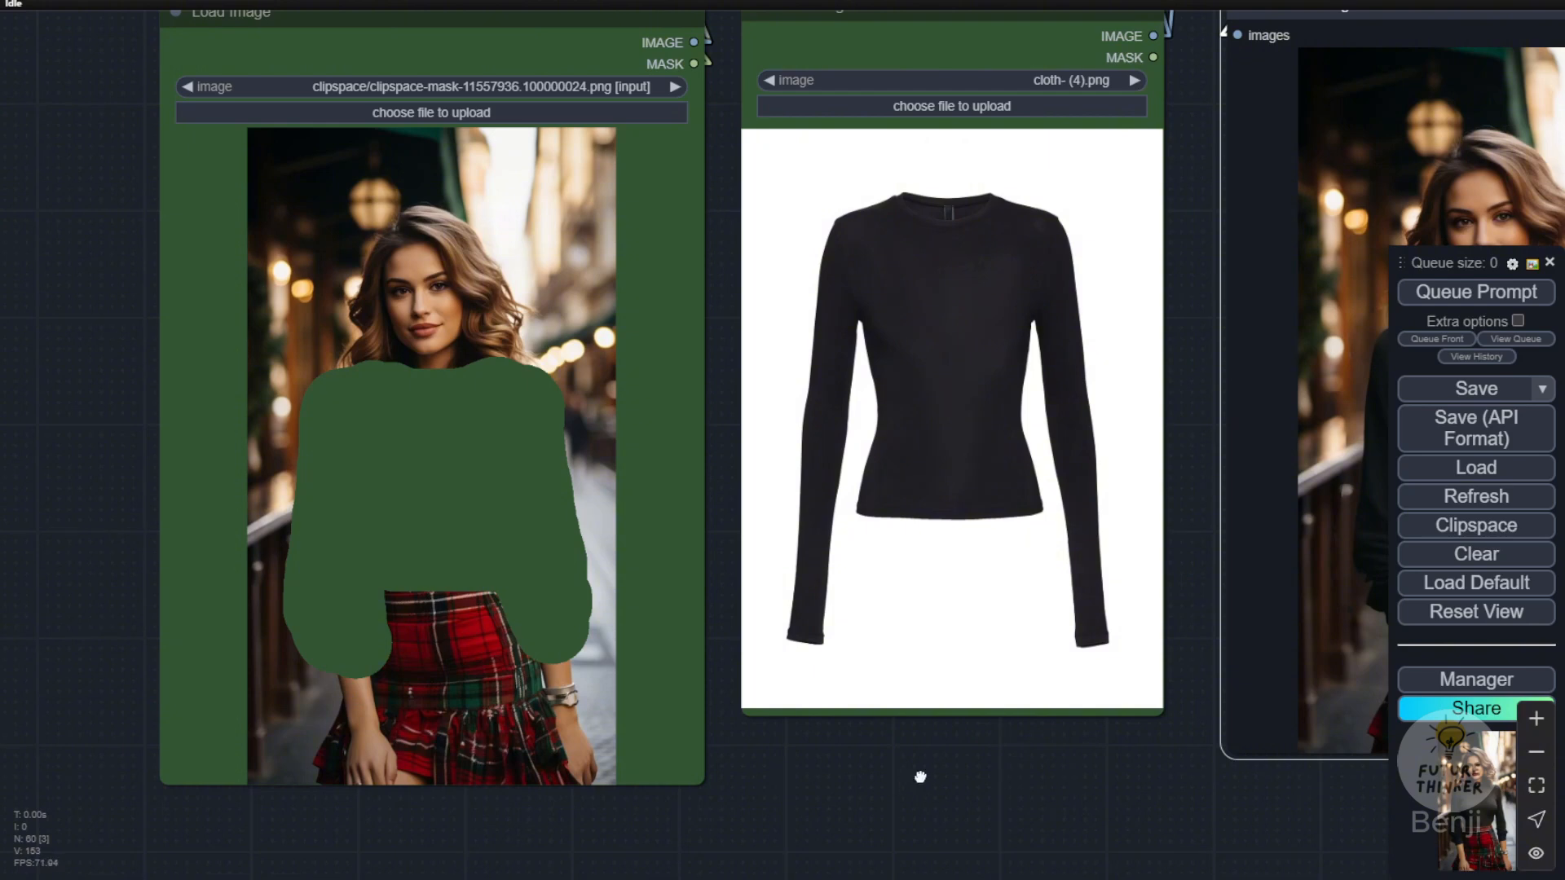
drag(921, 776, 690, 827)
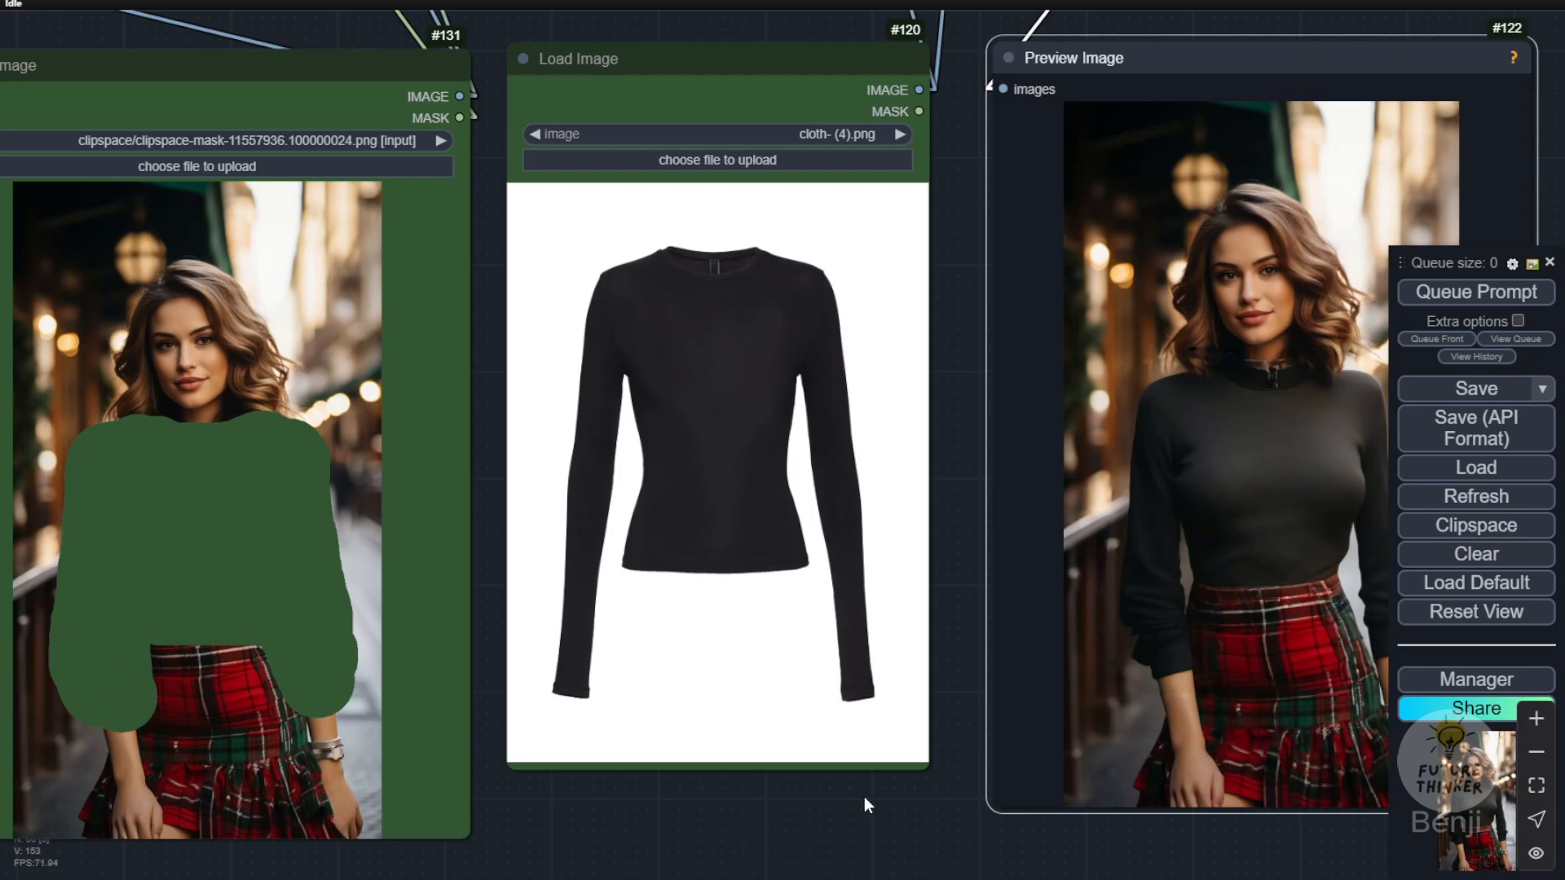
drag(869, 805, 397, 792)
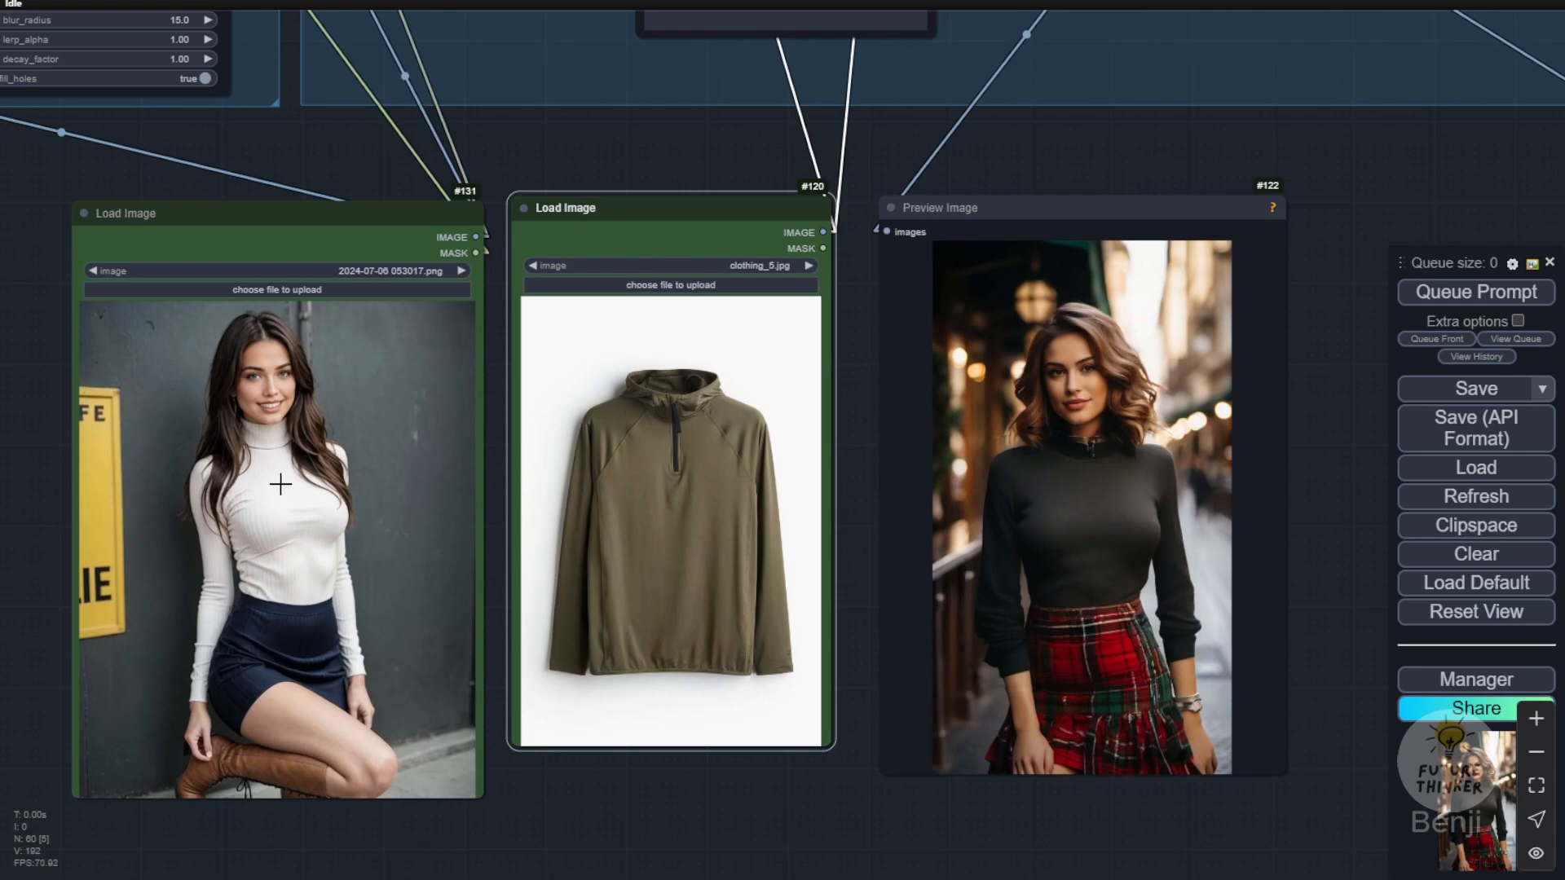
Step: Compare the white-turtleneck photo with the garment and switch the clothing Load Image node to clothing_4.jpg
scroll(248, 477, up, 3)
scroll(506, 460, down, 2)
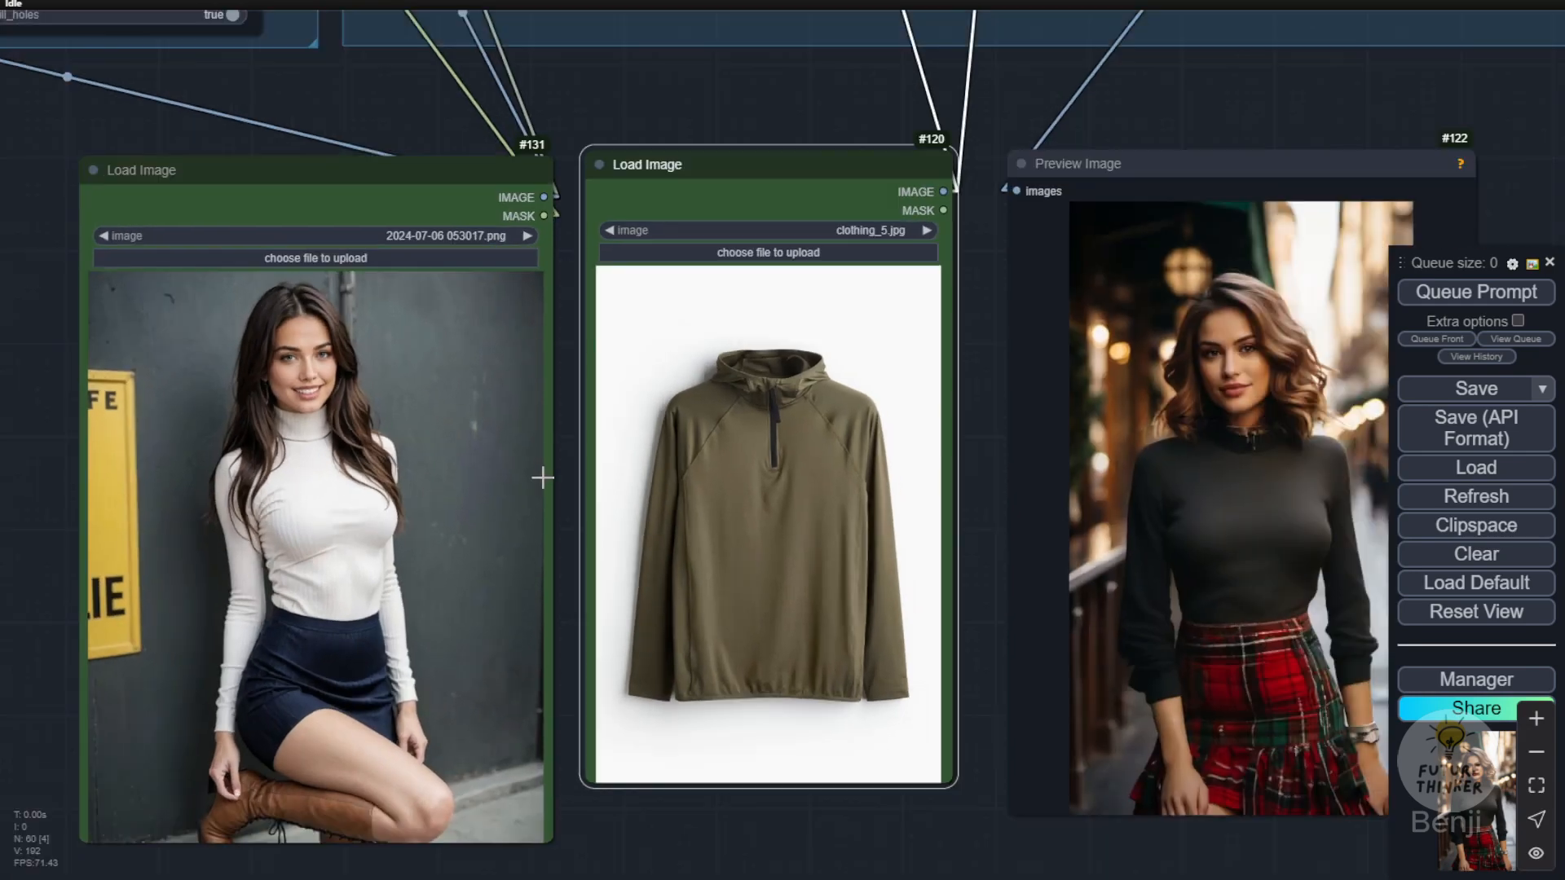
drag(556, 433, 588, 413)
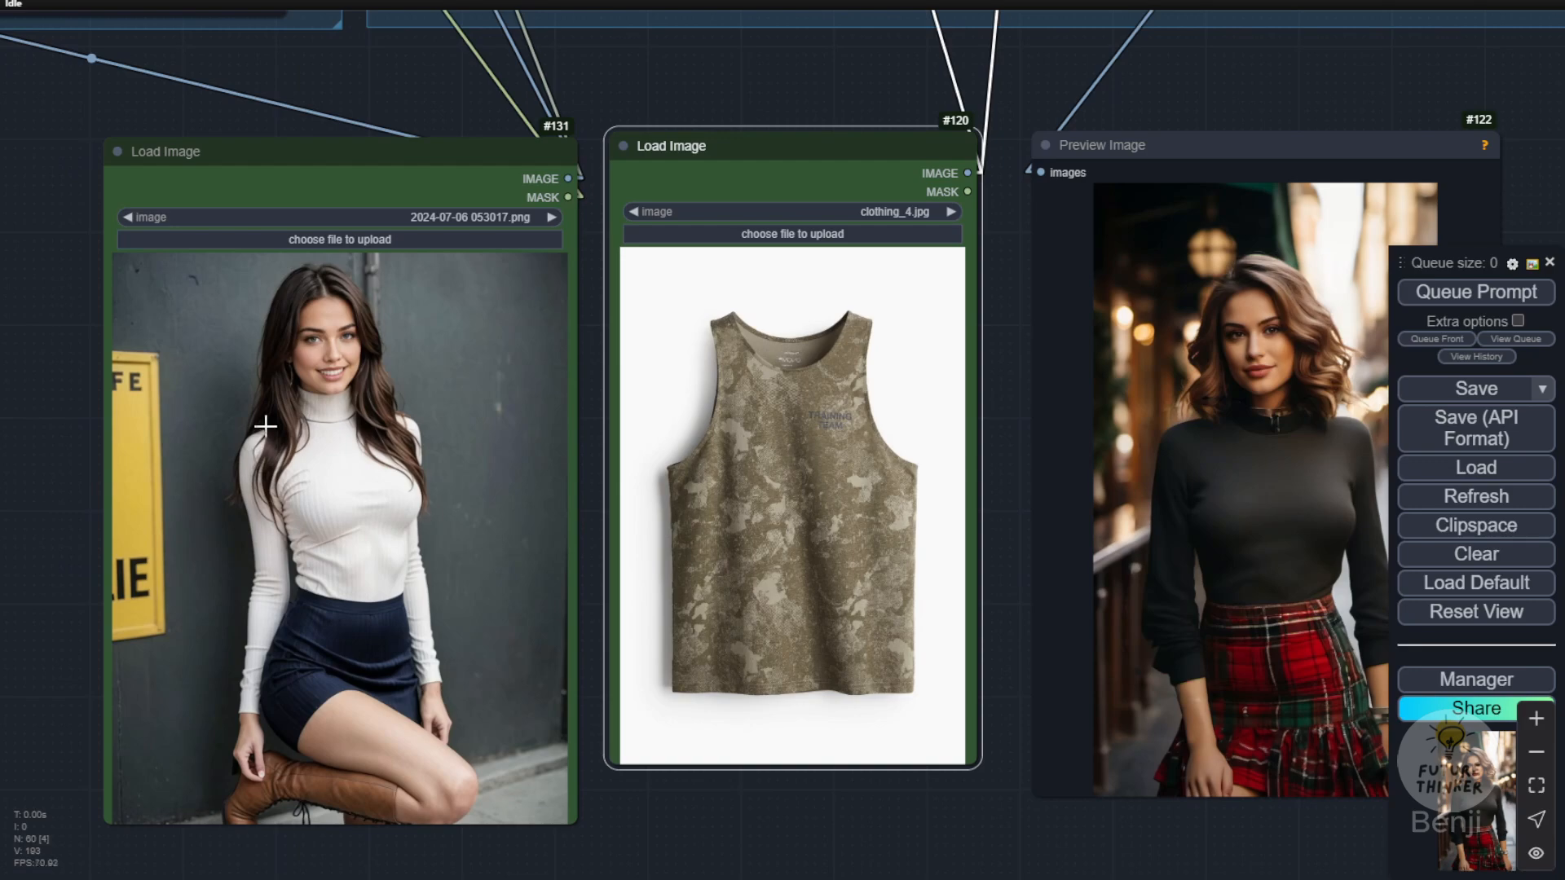
click(594, 471)
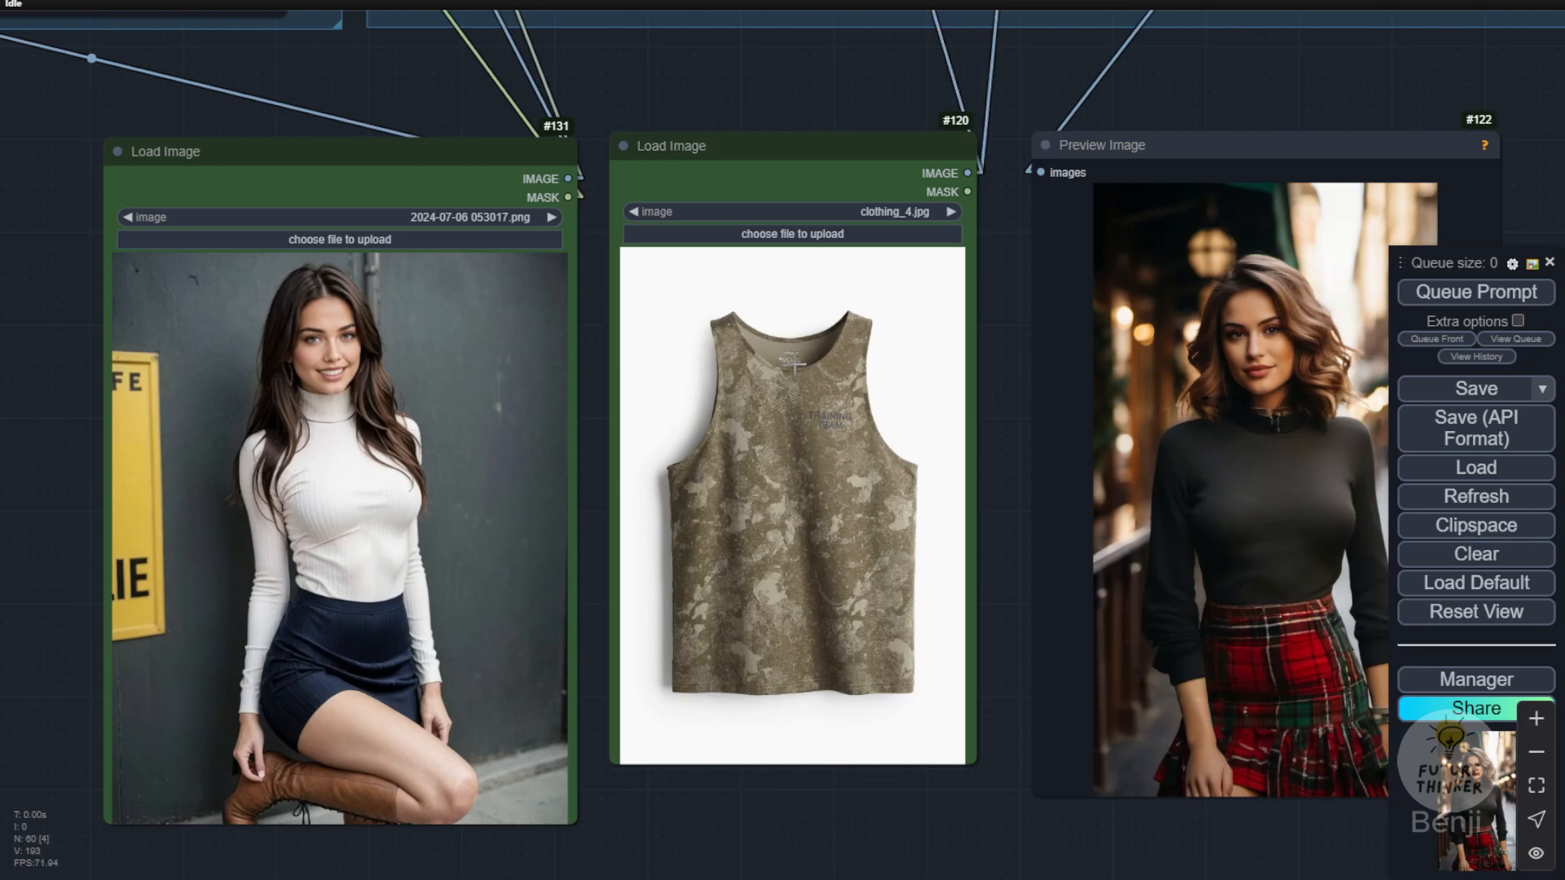
Step: Set Use Segmentation? to true in the segmentation group
scroll(699, 107, down, 3)
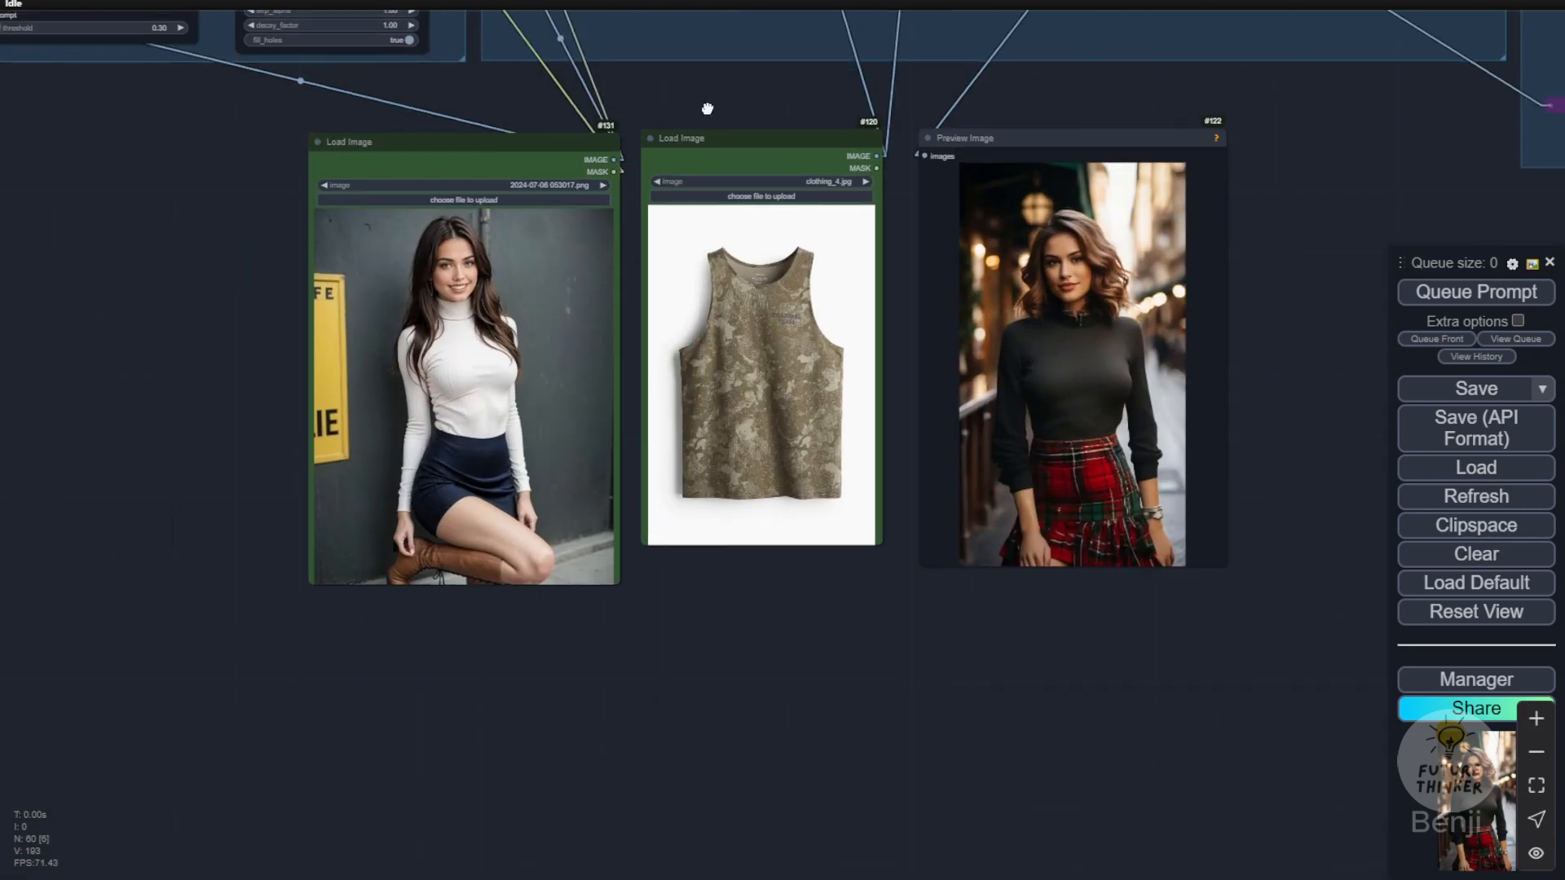
drag(704, 106, 1135, 780)
scroll(365, 327, up, 4)
scroll(589, 293, up, 3)
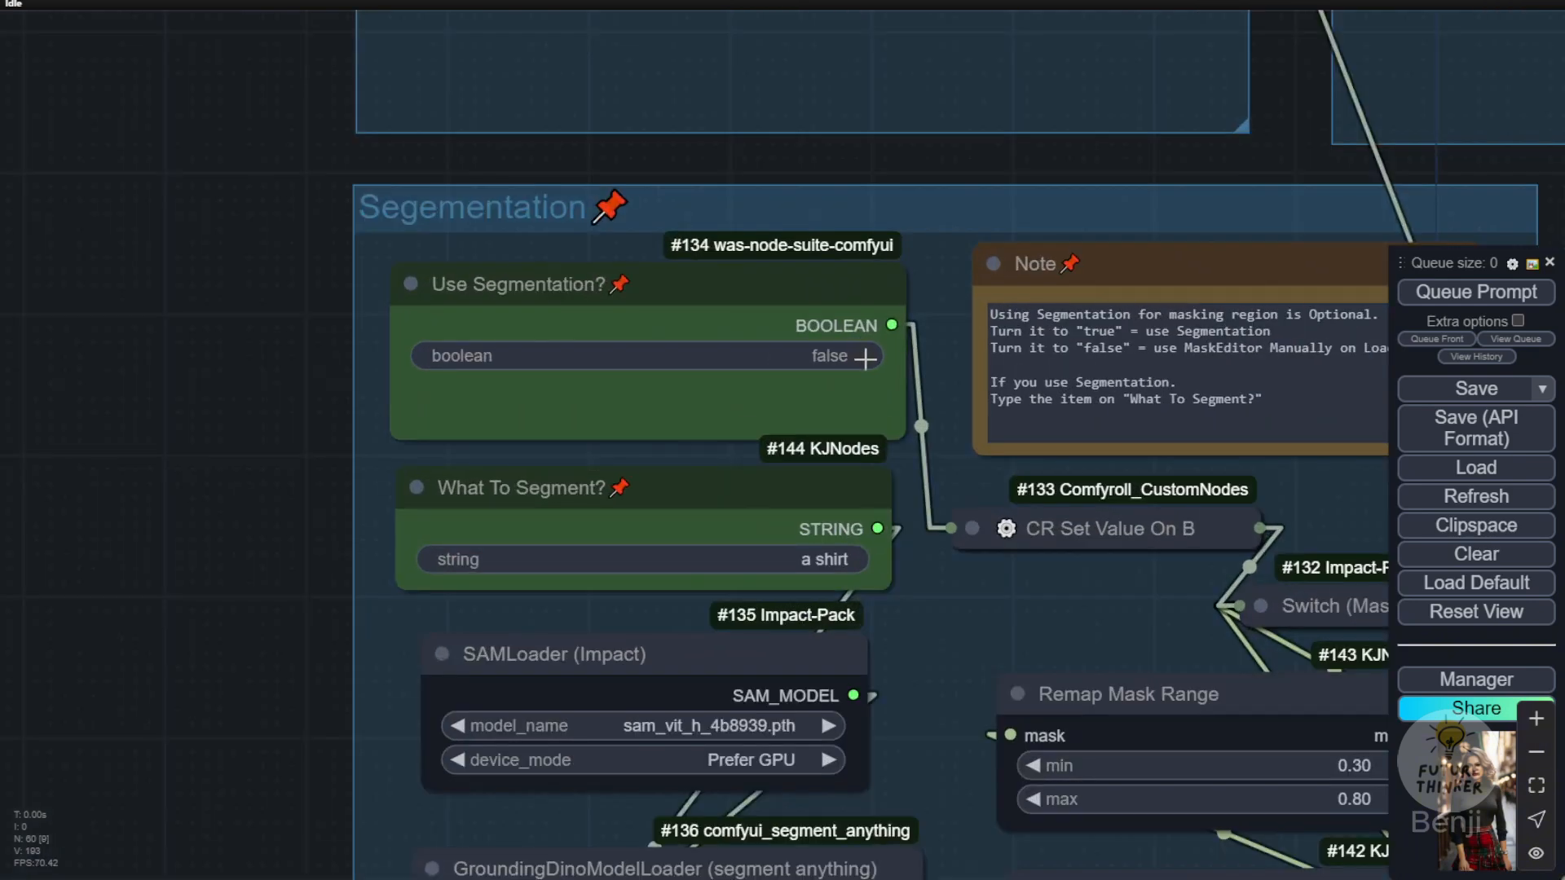
click(847, 355)
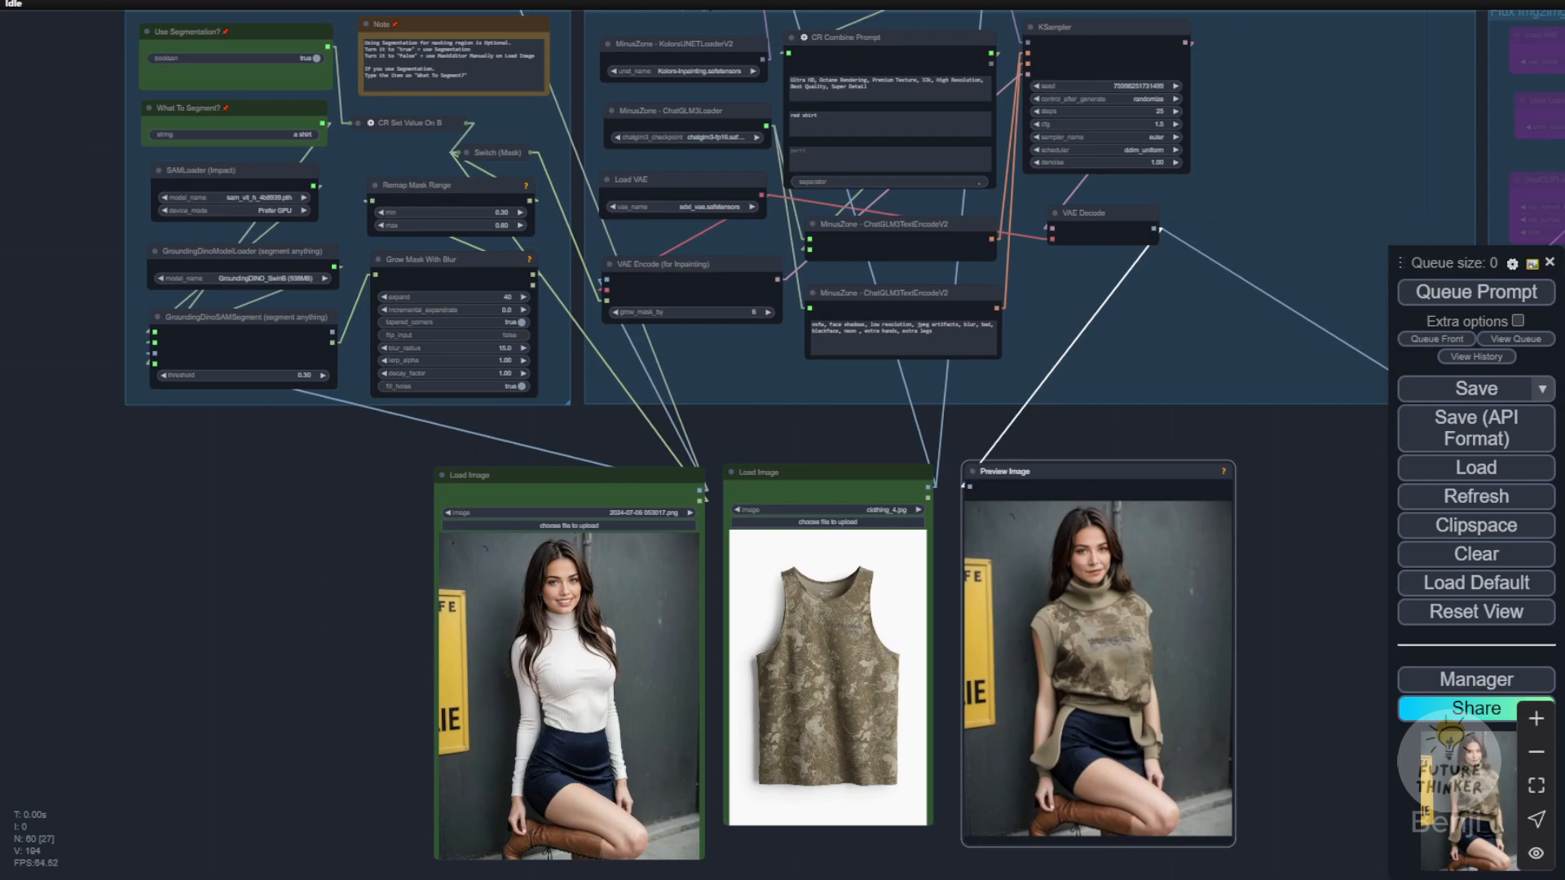
Step: Move the three image nodes up closer to the workflow groups, and compare the photo, camouflage tank top and segmented try-on result
drag(643, 477, 643, 434)
drag(774, 473, 779, 440)
drag(1011, 473, 998, 444)
drag(211, 486, 273, 572)
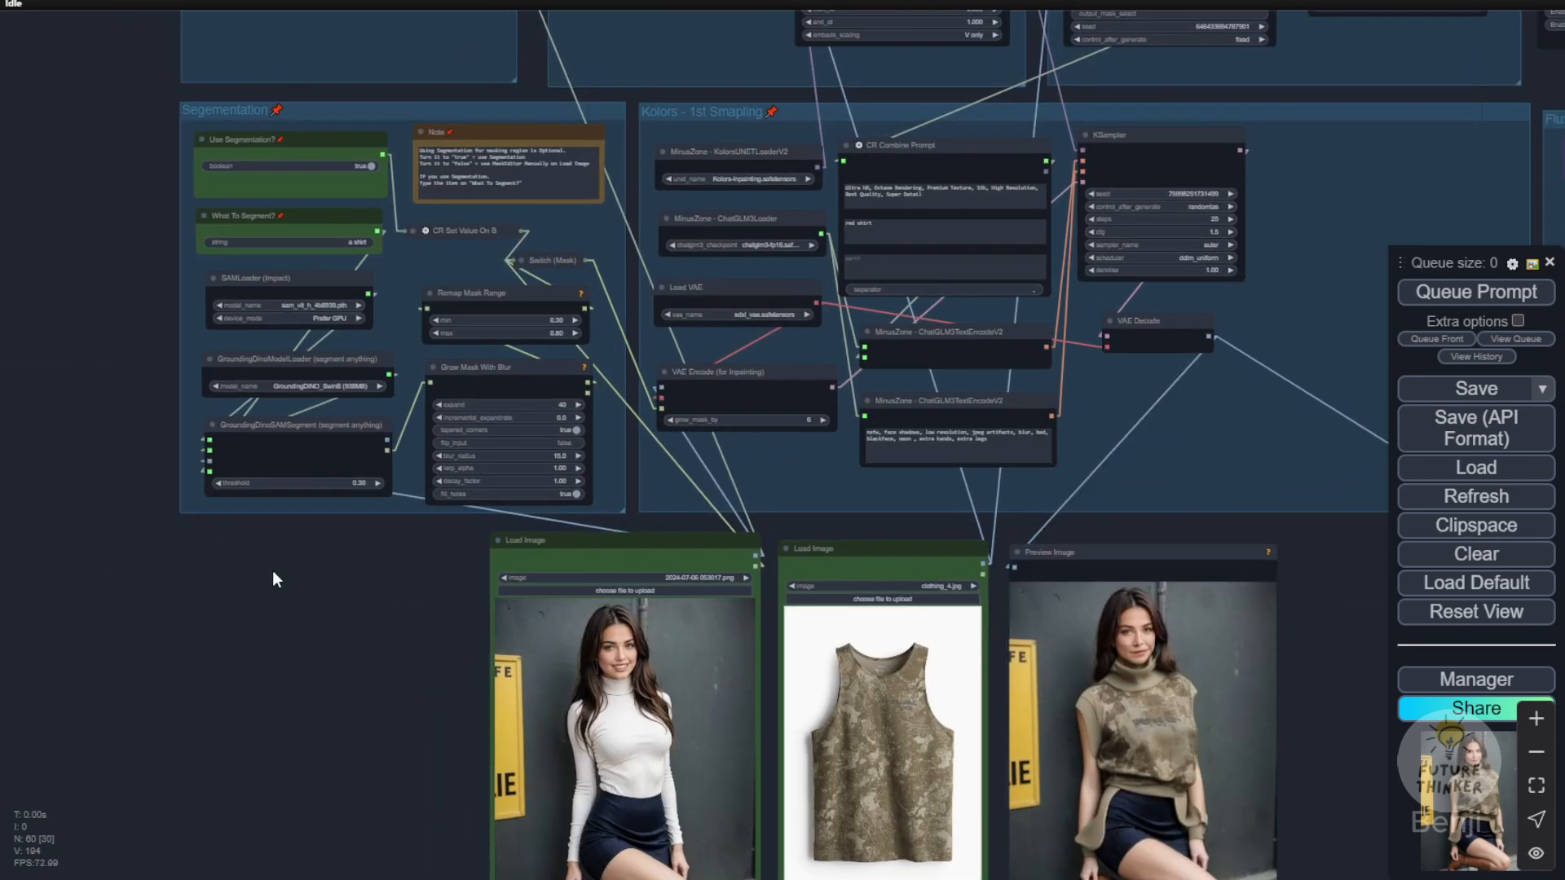
scroll(324, 535, up, 4)
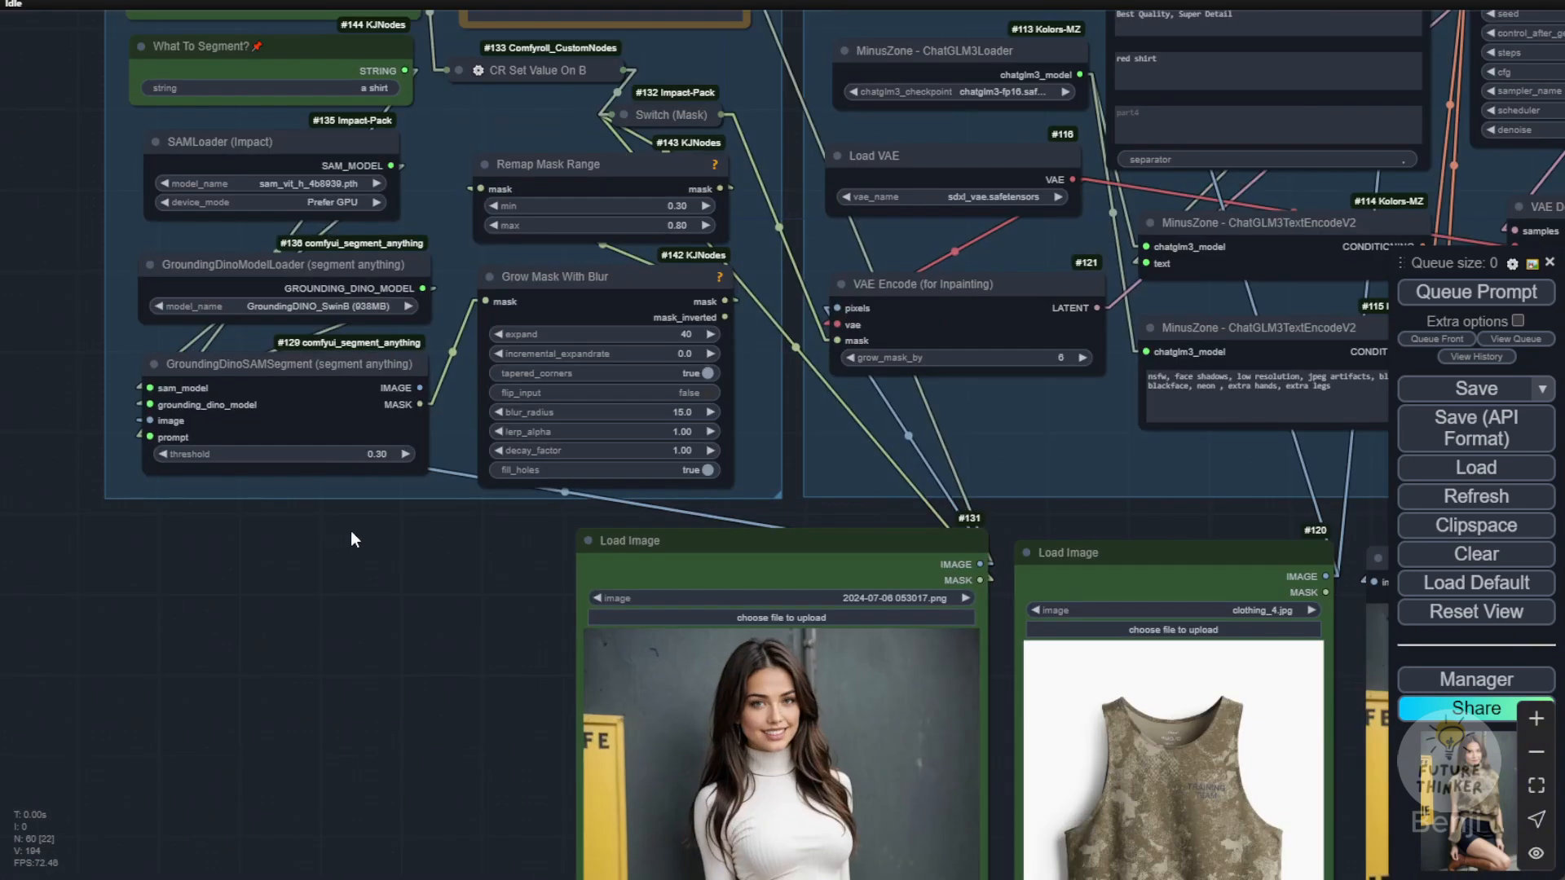
drag(389, 624, 0, 295)
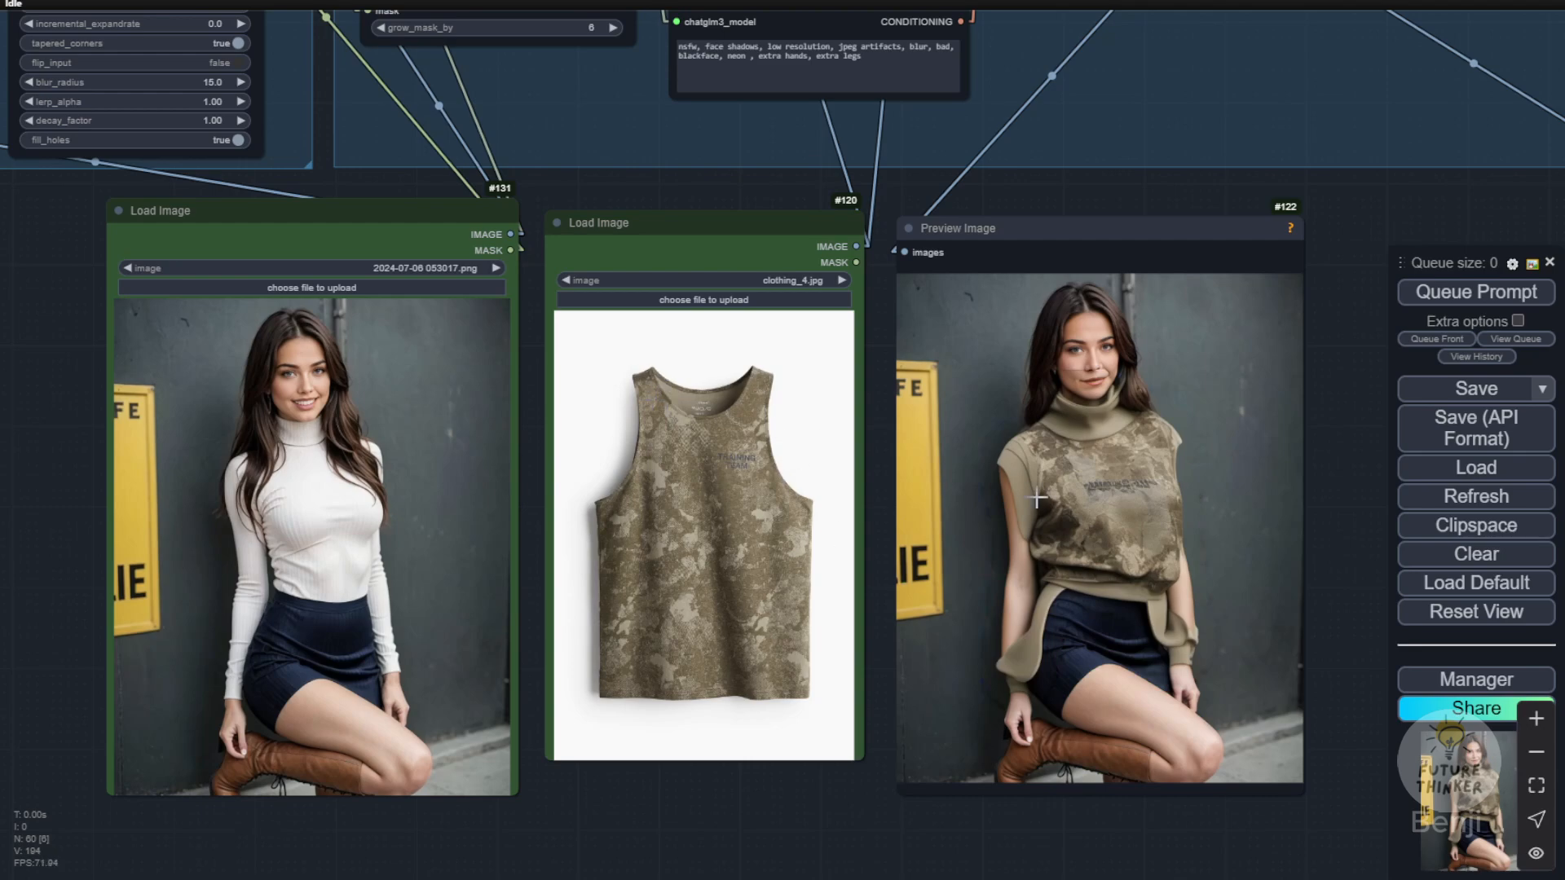
scroll(1037, 499, up, 3)
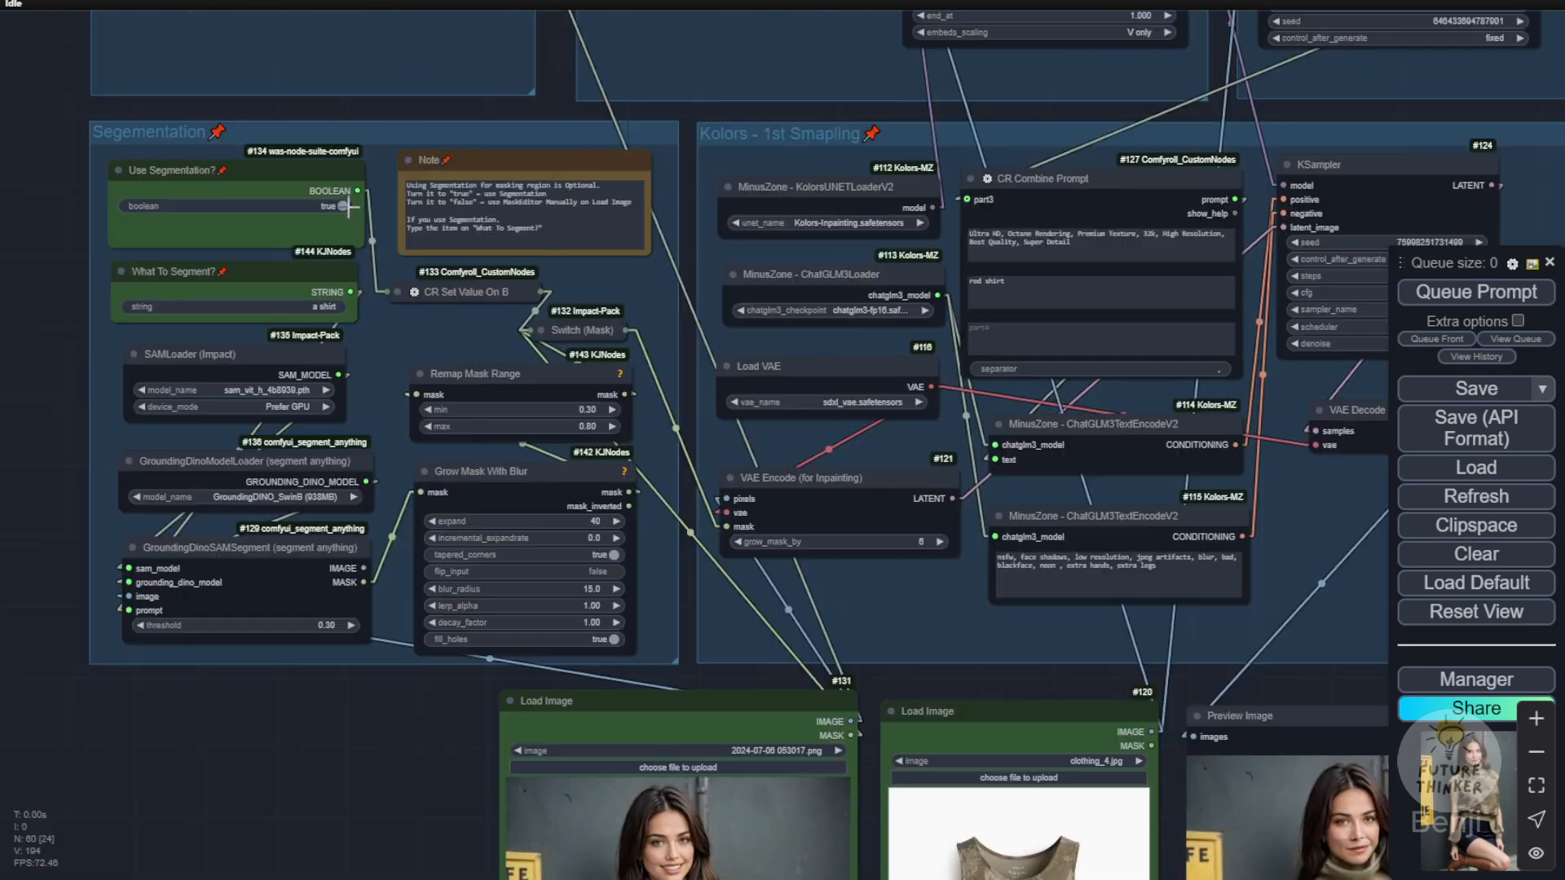
drag(391, 742, 249, 305)
Step: Open the person image in the MaskEditor, paint a mask over the white turtleneck and both sleeves, and save it to the node
right_click(562, 531)
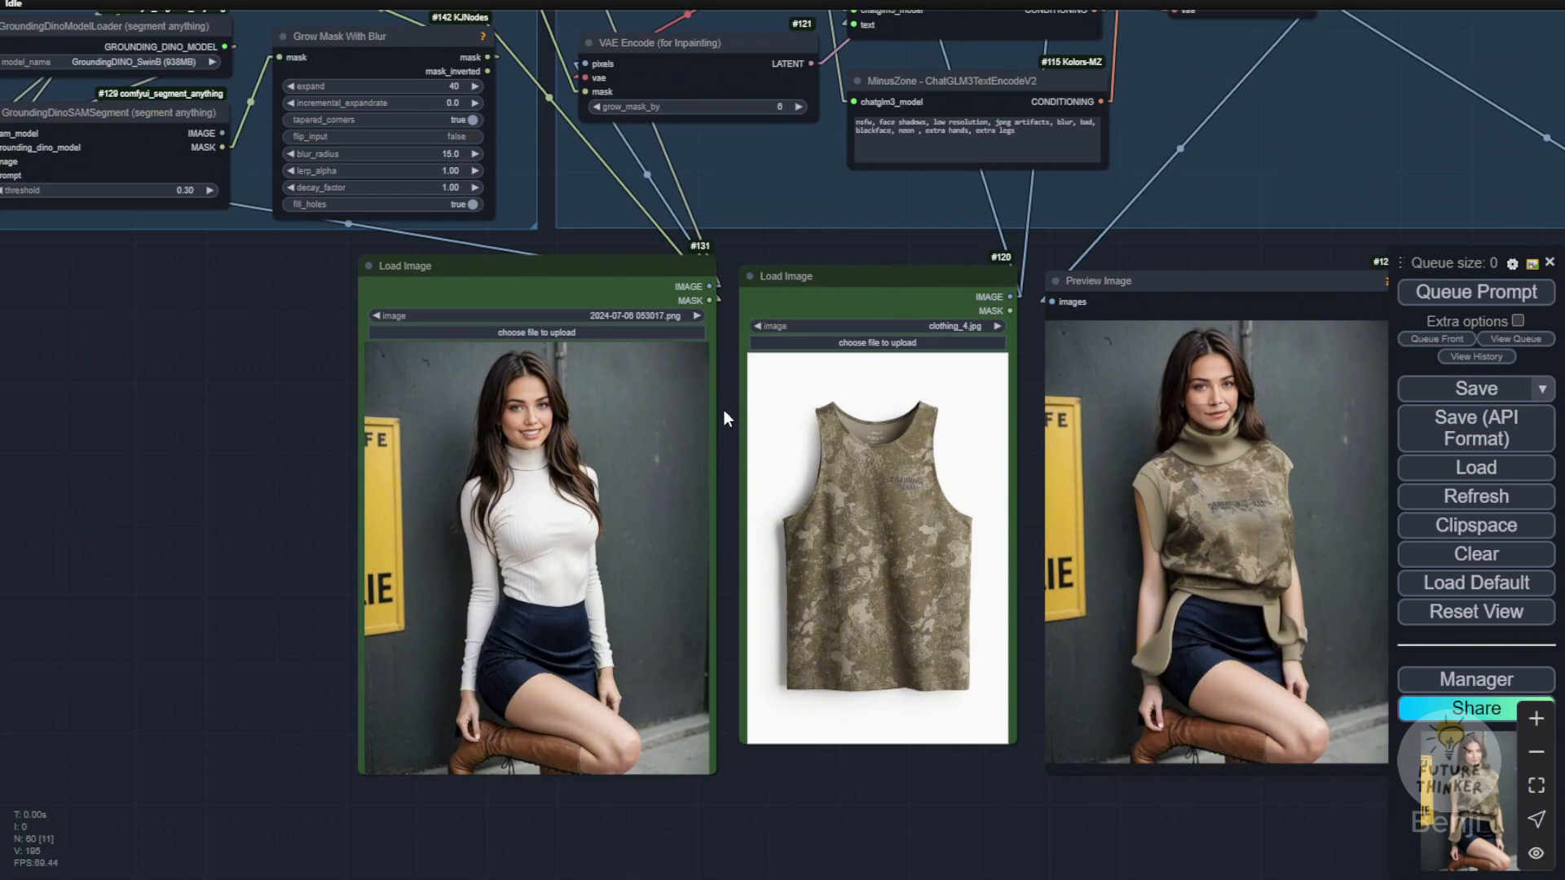
scroll(721, 380, up, 3)
drag(728, 380, 734, 321)
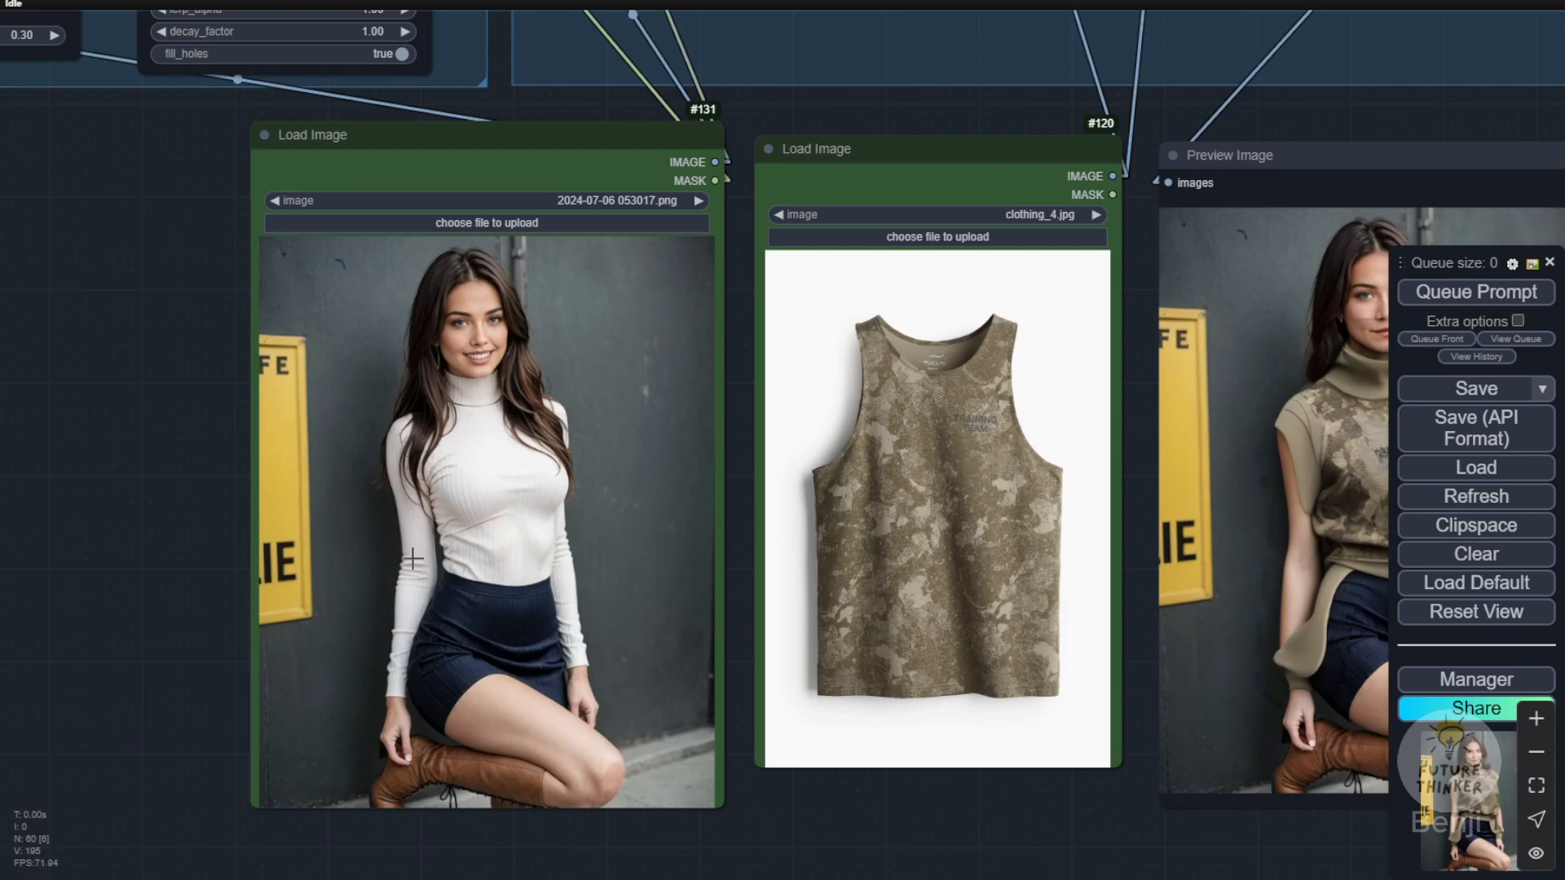
right_click(484, 486)
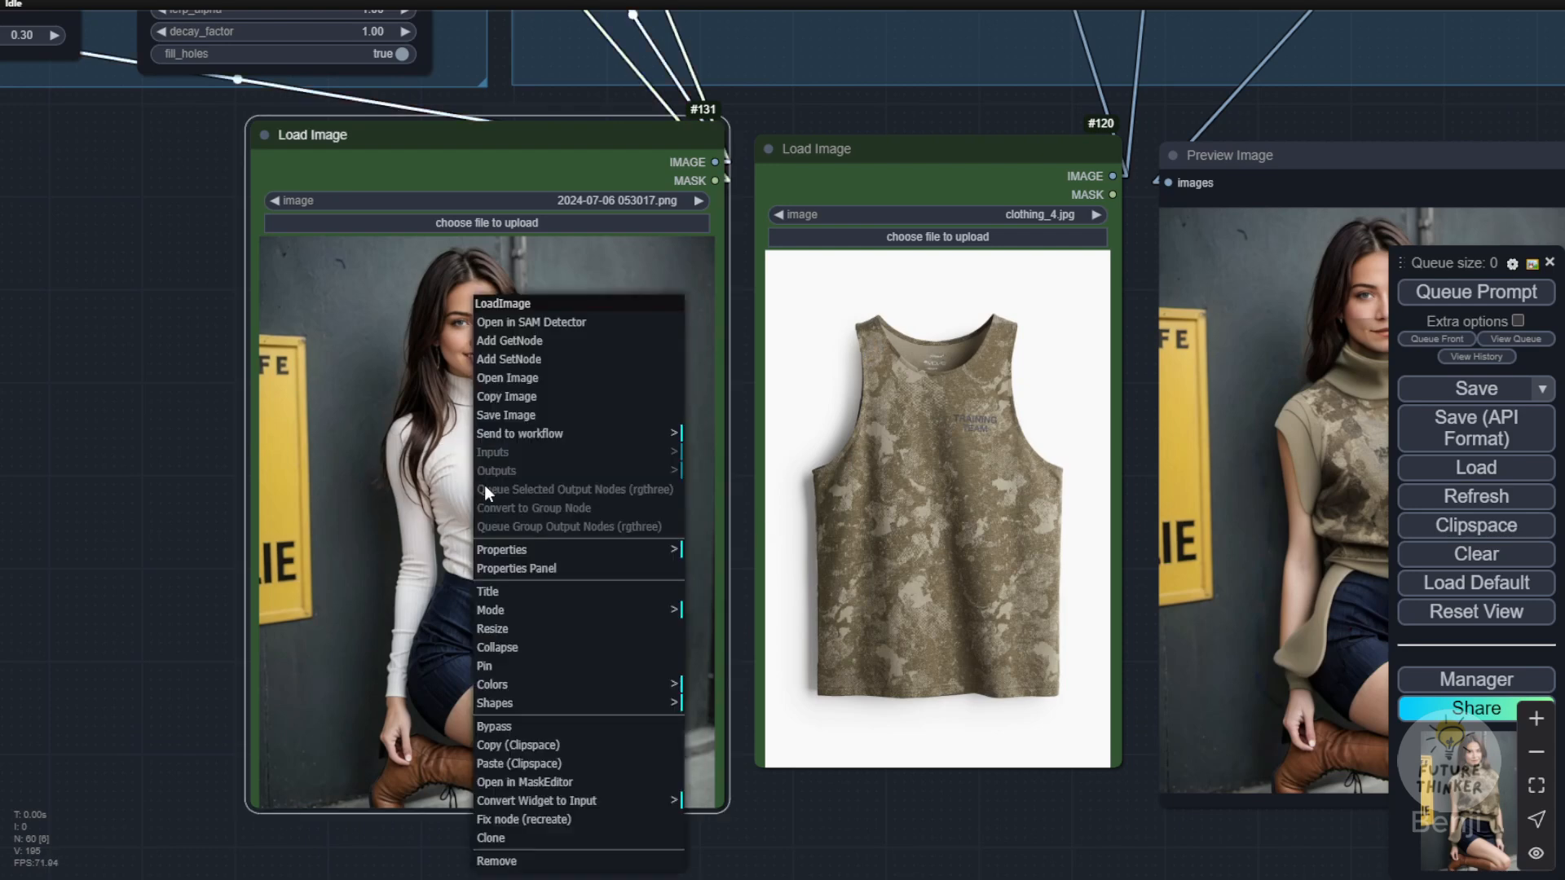
click(607, 783)
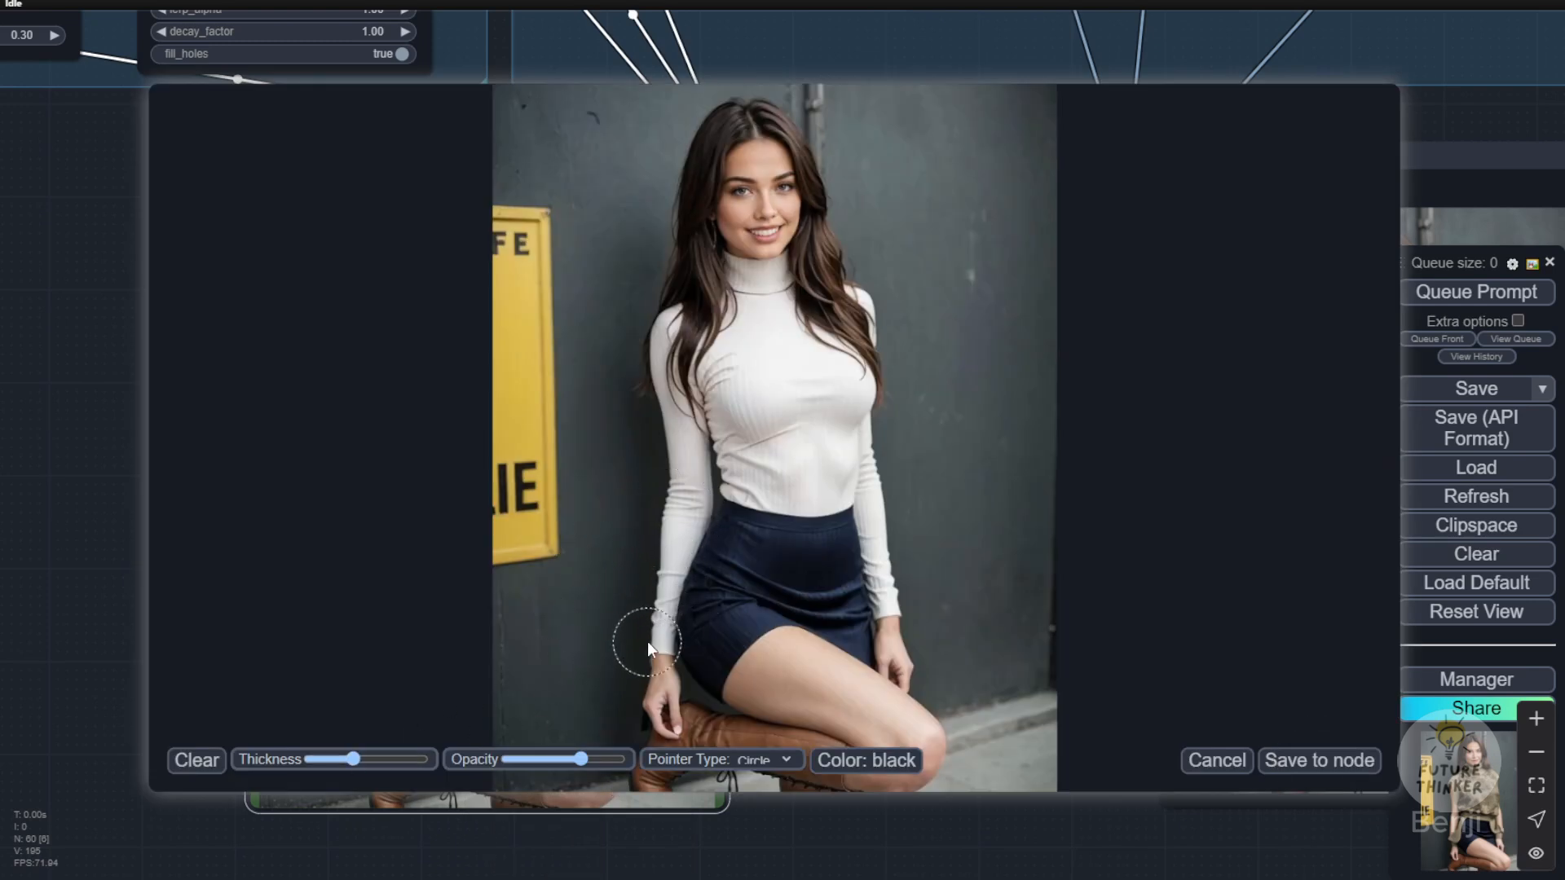
drag(656, 637, 678, 371)
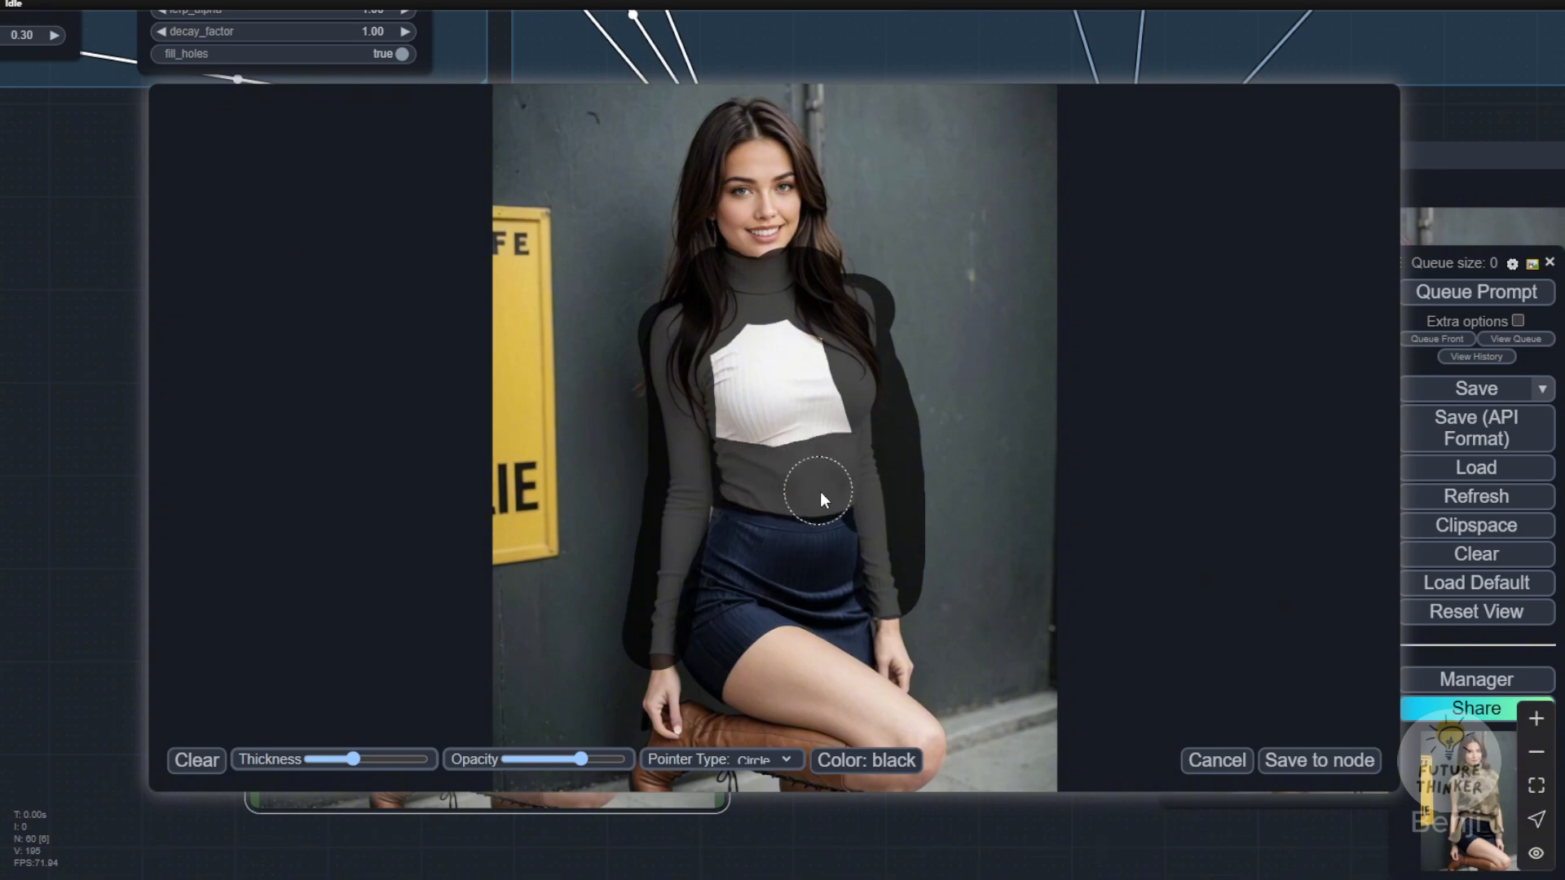
mouse_move(836, 459)
mouse_down()
mouse_move(812, 357)
mouse_move(776, 332)
mouse_up()
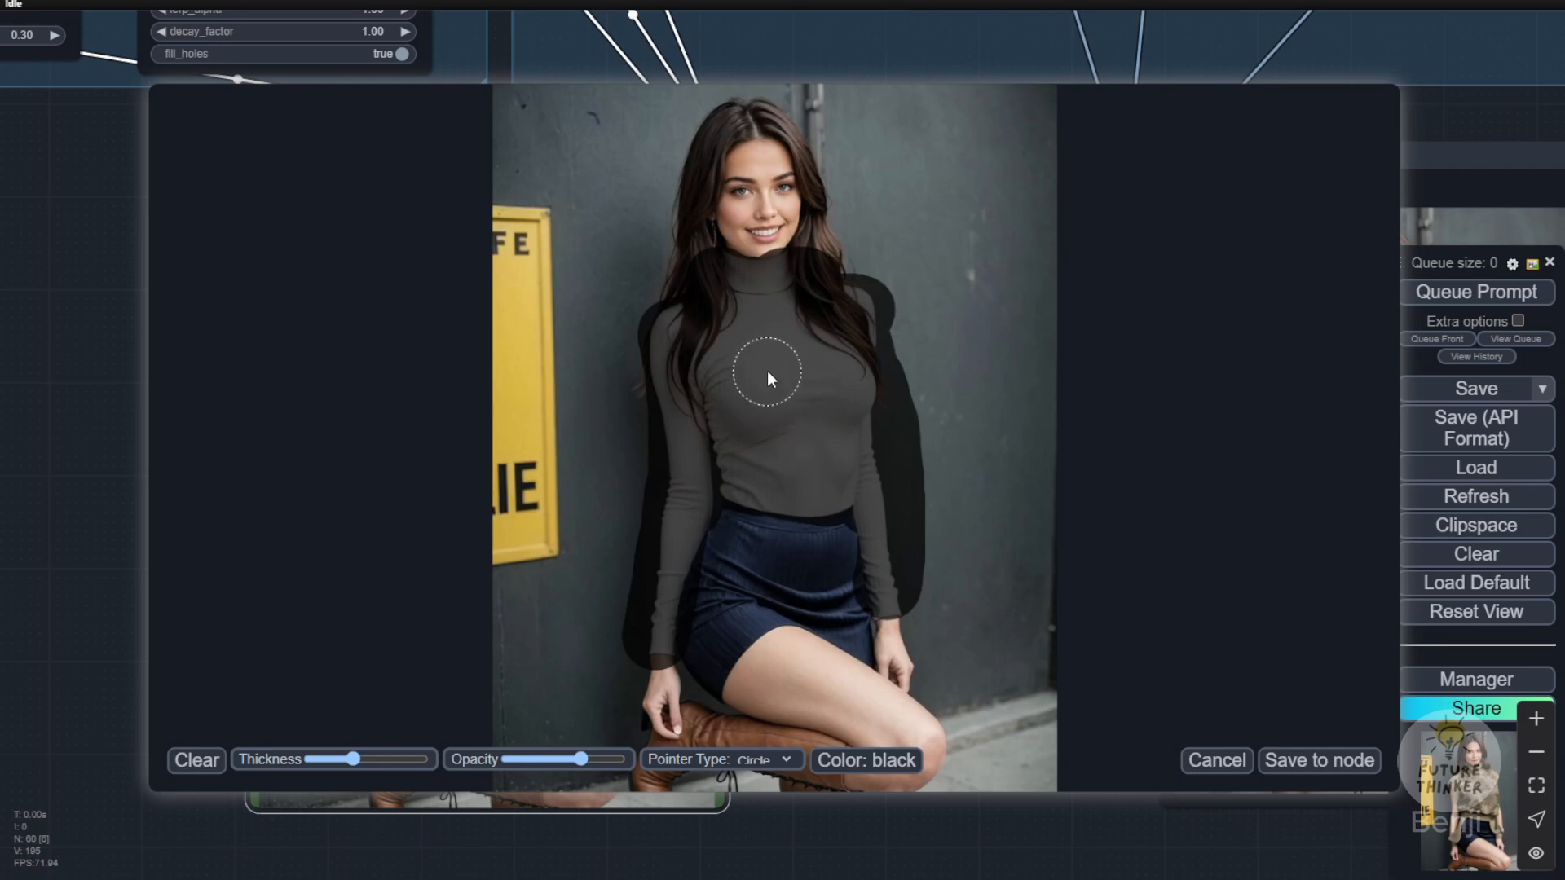
click(1305, 760)
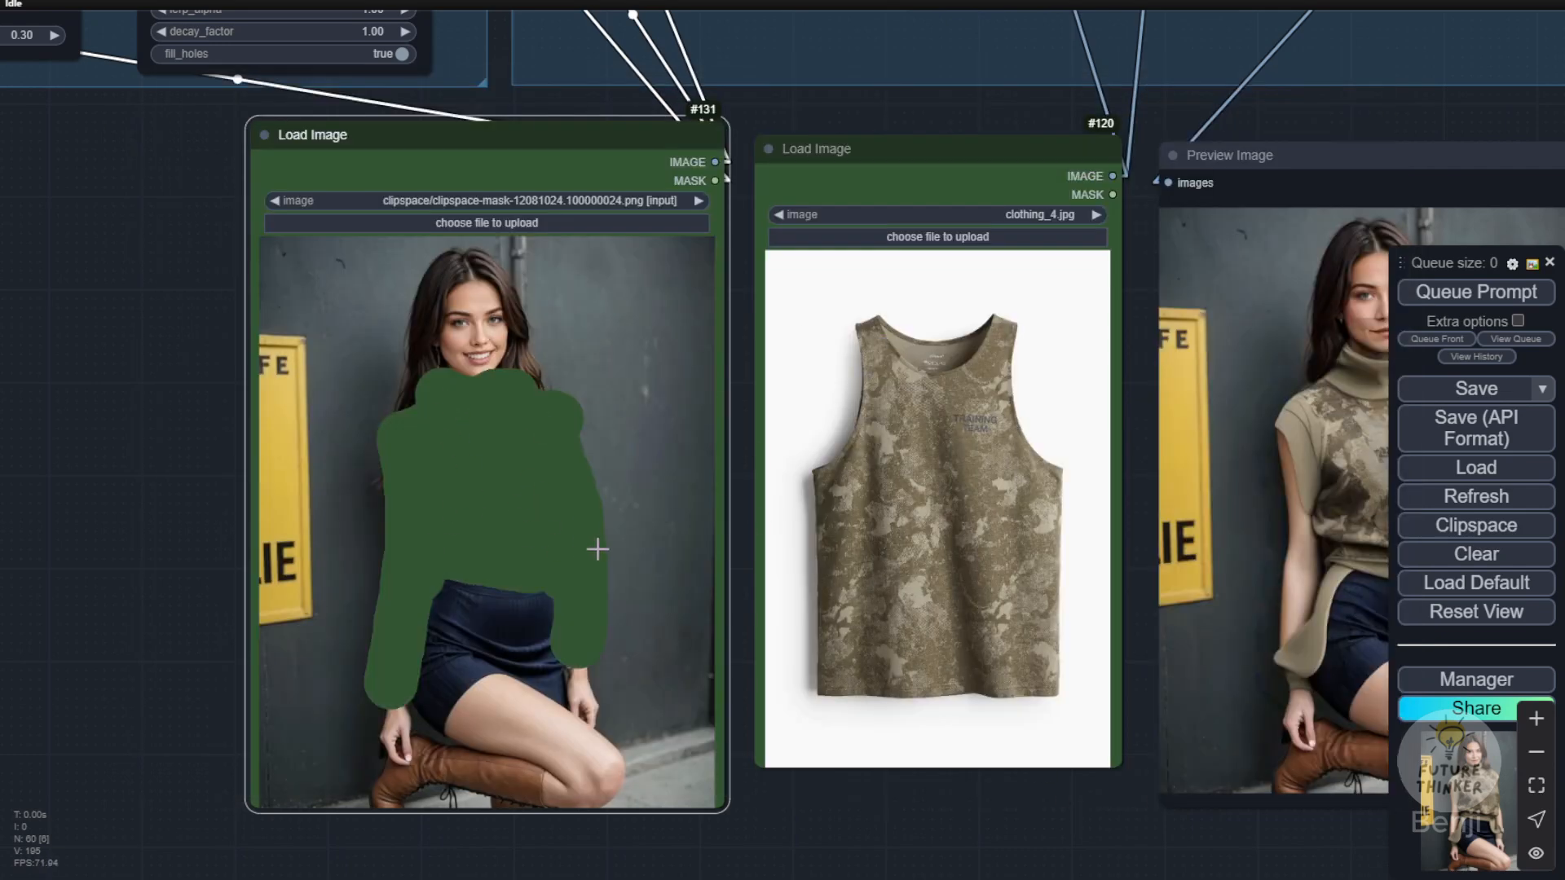
Step: Compare the hand-masked photo, the camouflage tank top's pattern and print, and the generated try-on image
drag(1004, 823, 826, 777)
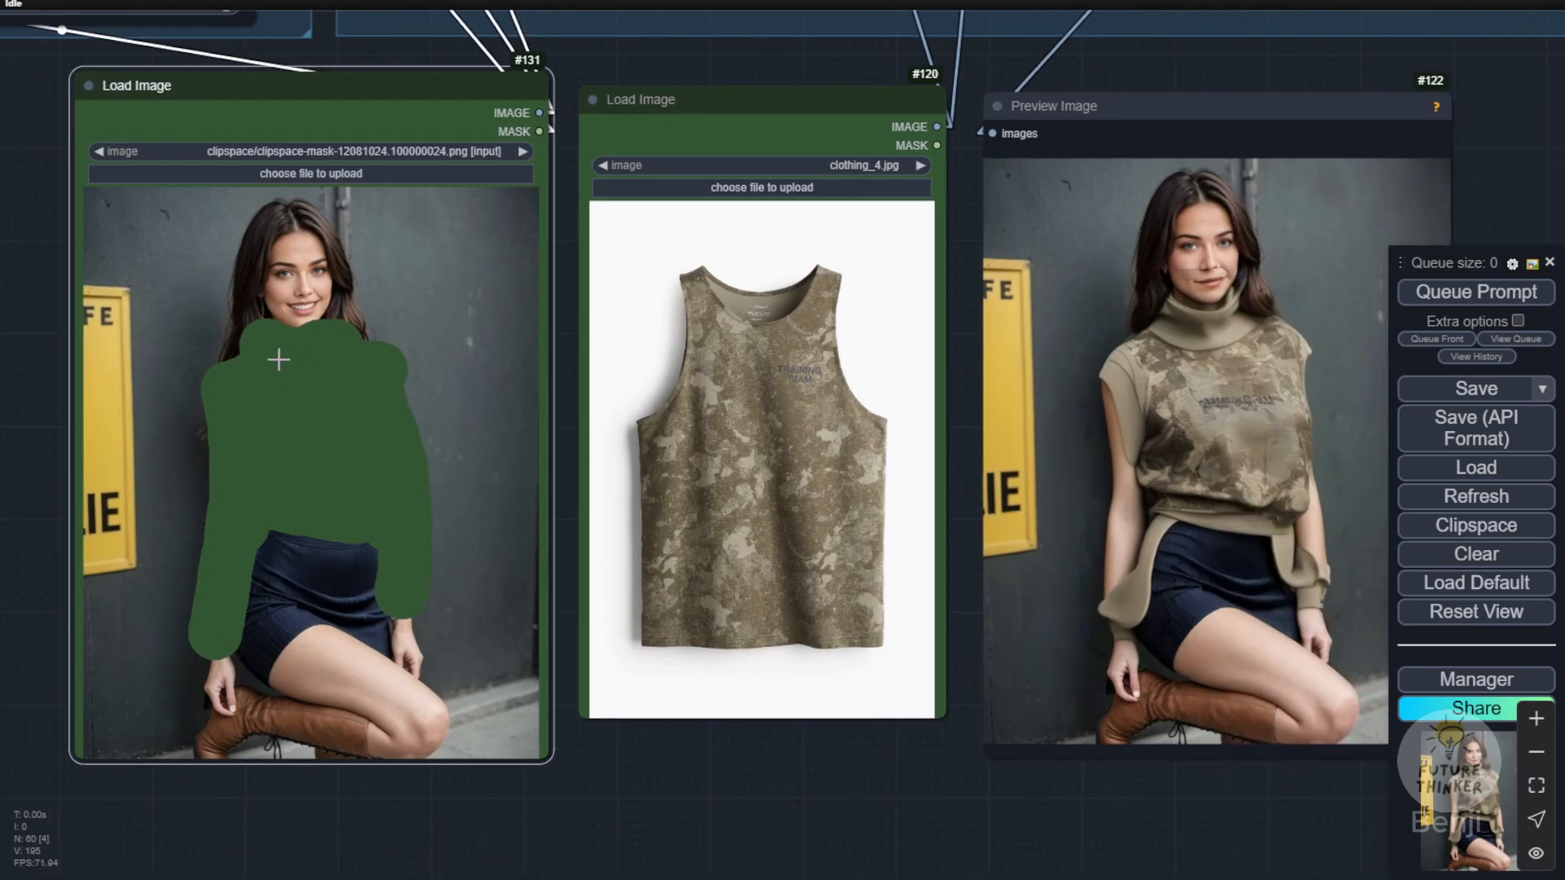
right_click(380, 392)
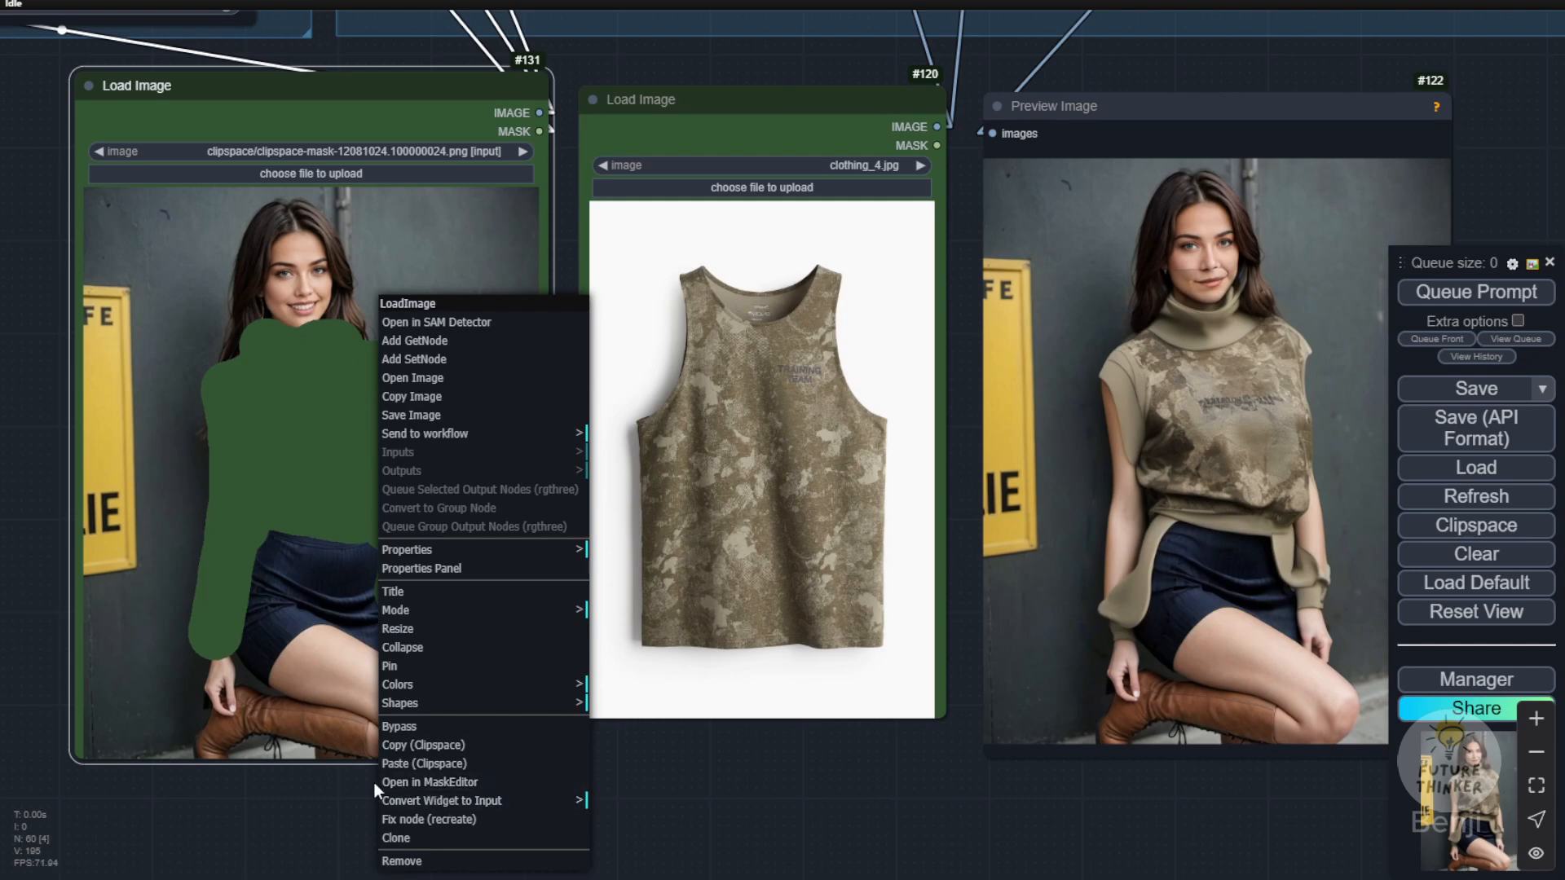
click(759, 800)
drag(1058, 809, 924, 838)
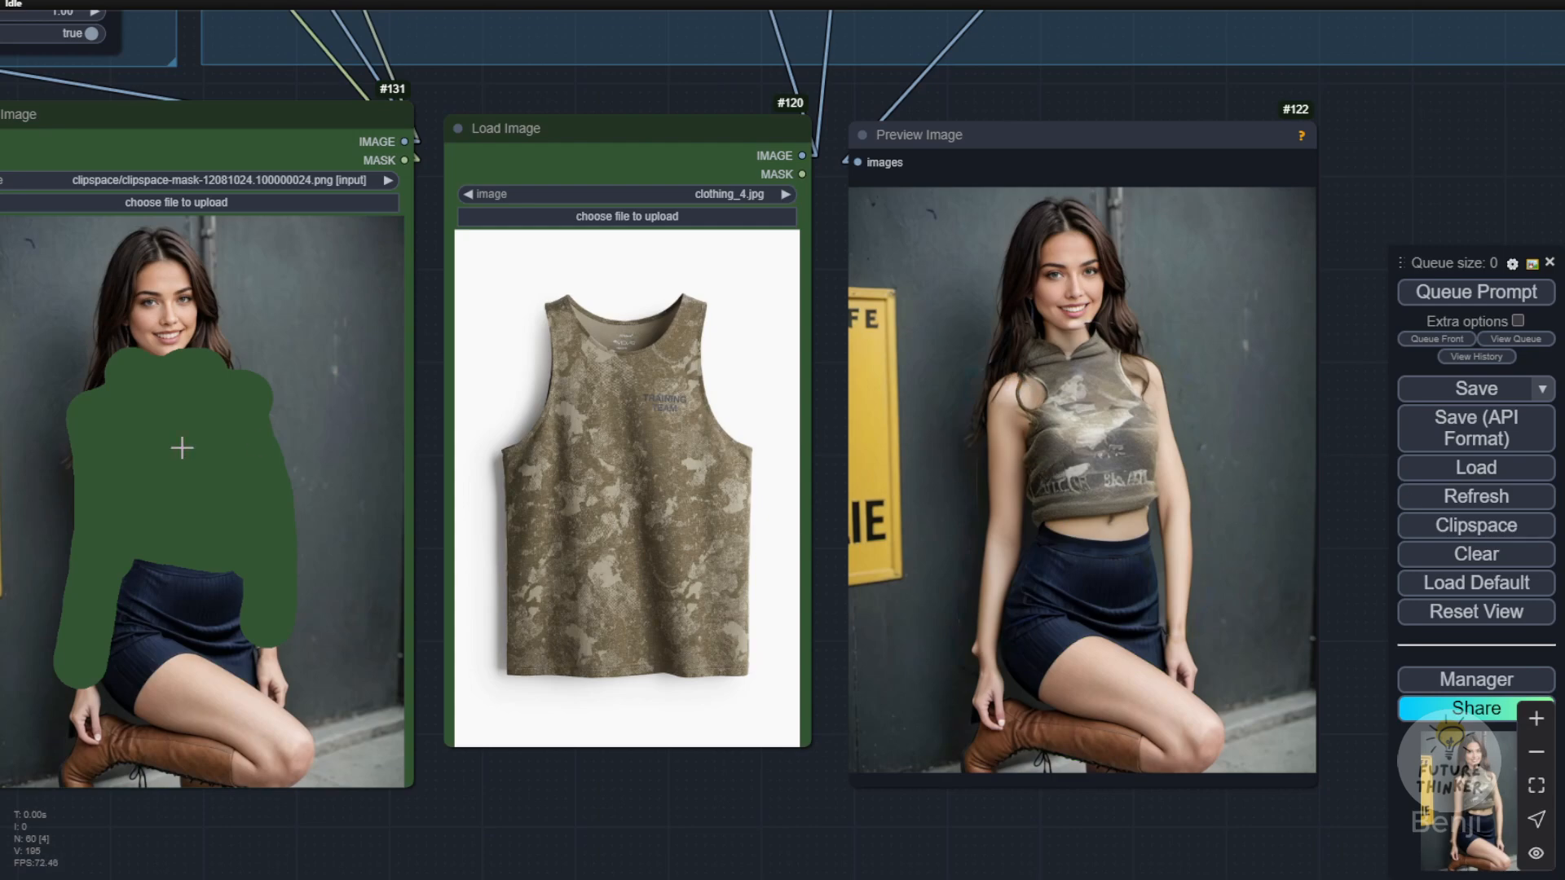
scroll(538, 330, up, 6)
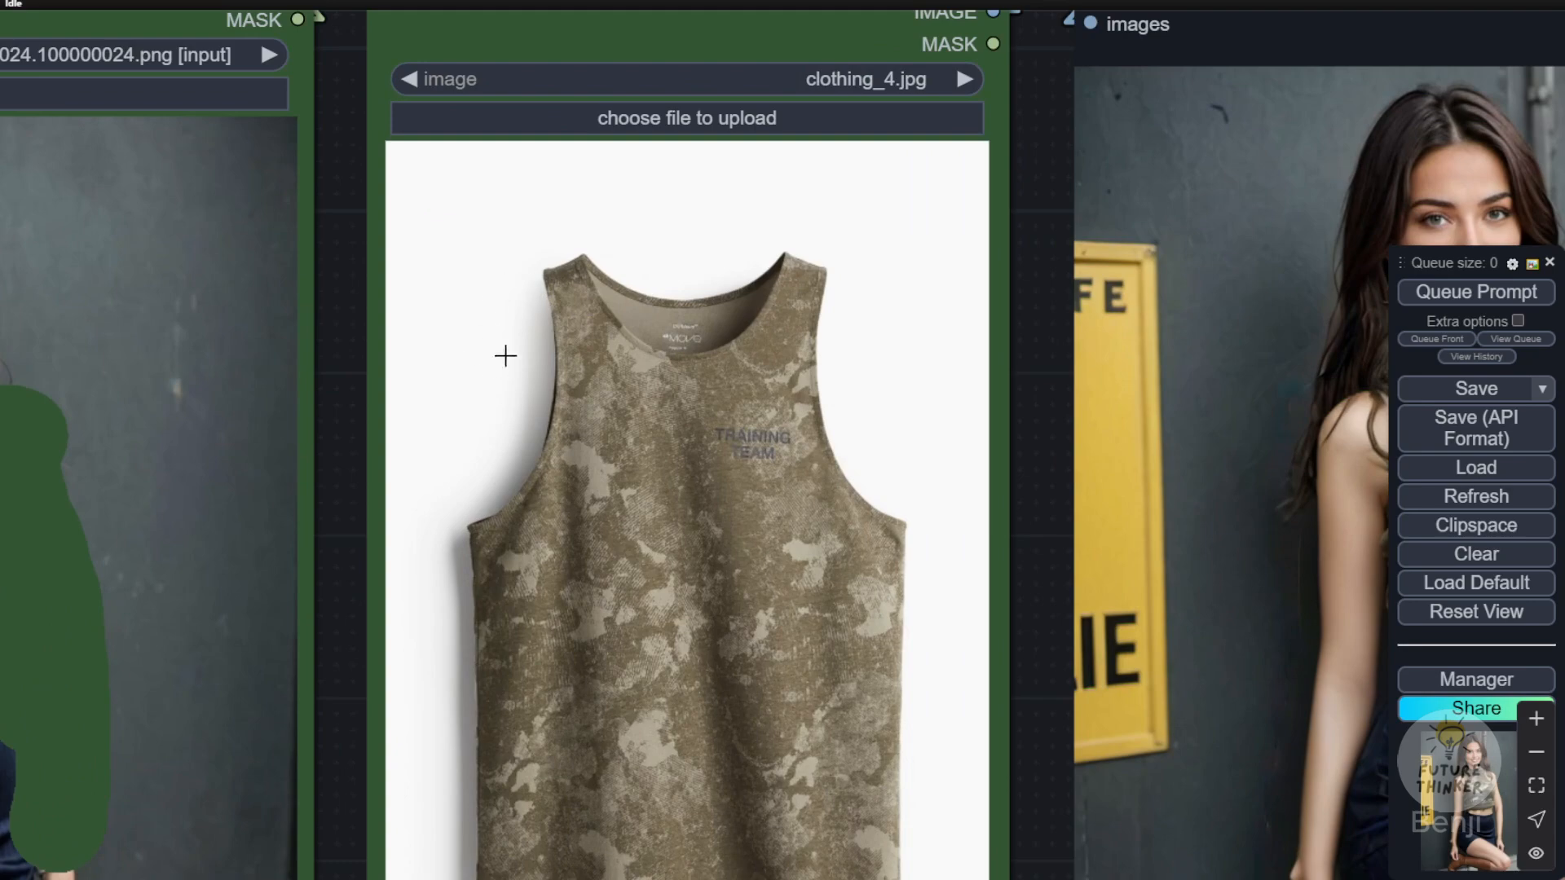
scroll(811, 376, down, 3)
scroll(978, 381, down, 2)
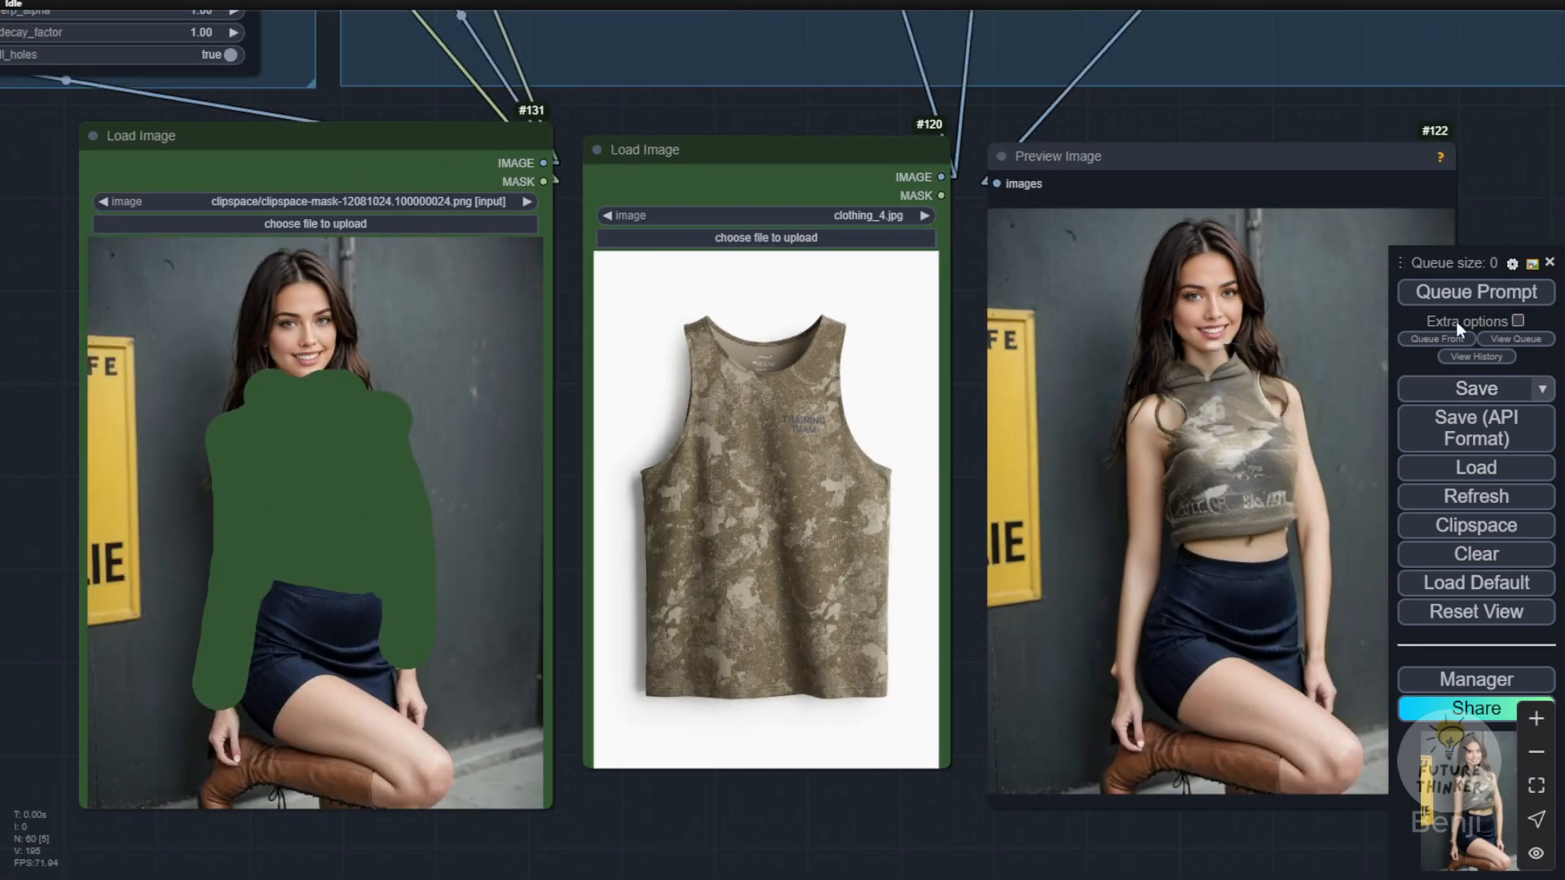
Step: Run the hand-masked try-on two more times, and inspect the CR Combine Prompt text ending in "multicam tank top"
click(1459, 299)
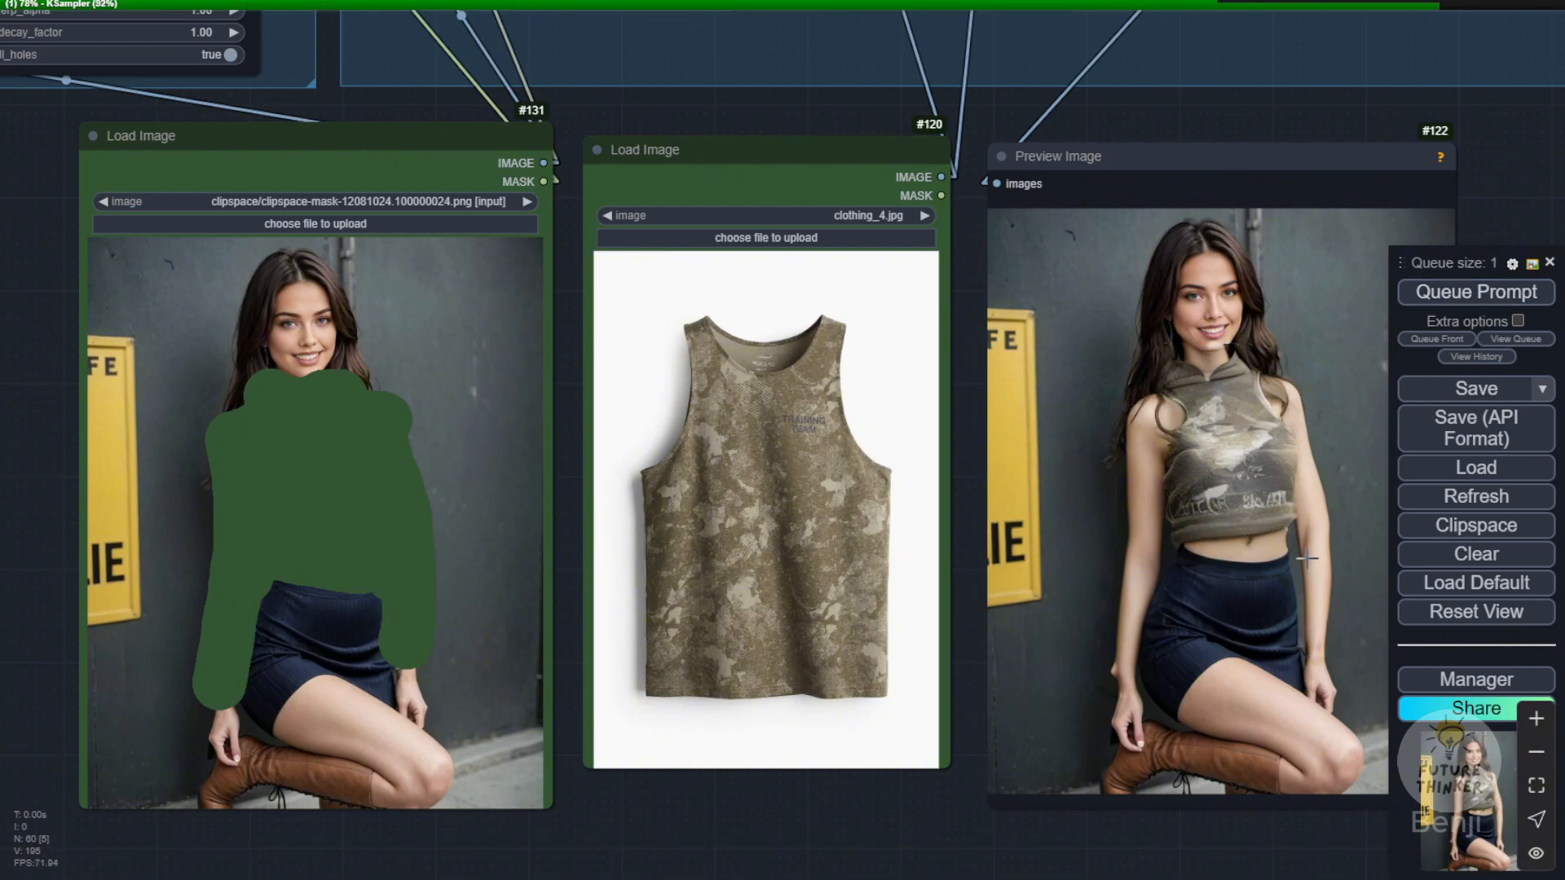
click(1474, 298)
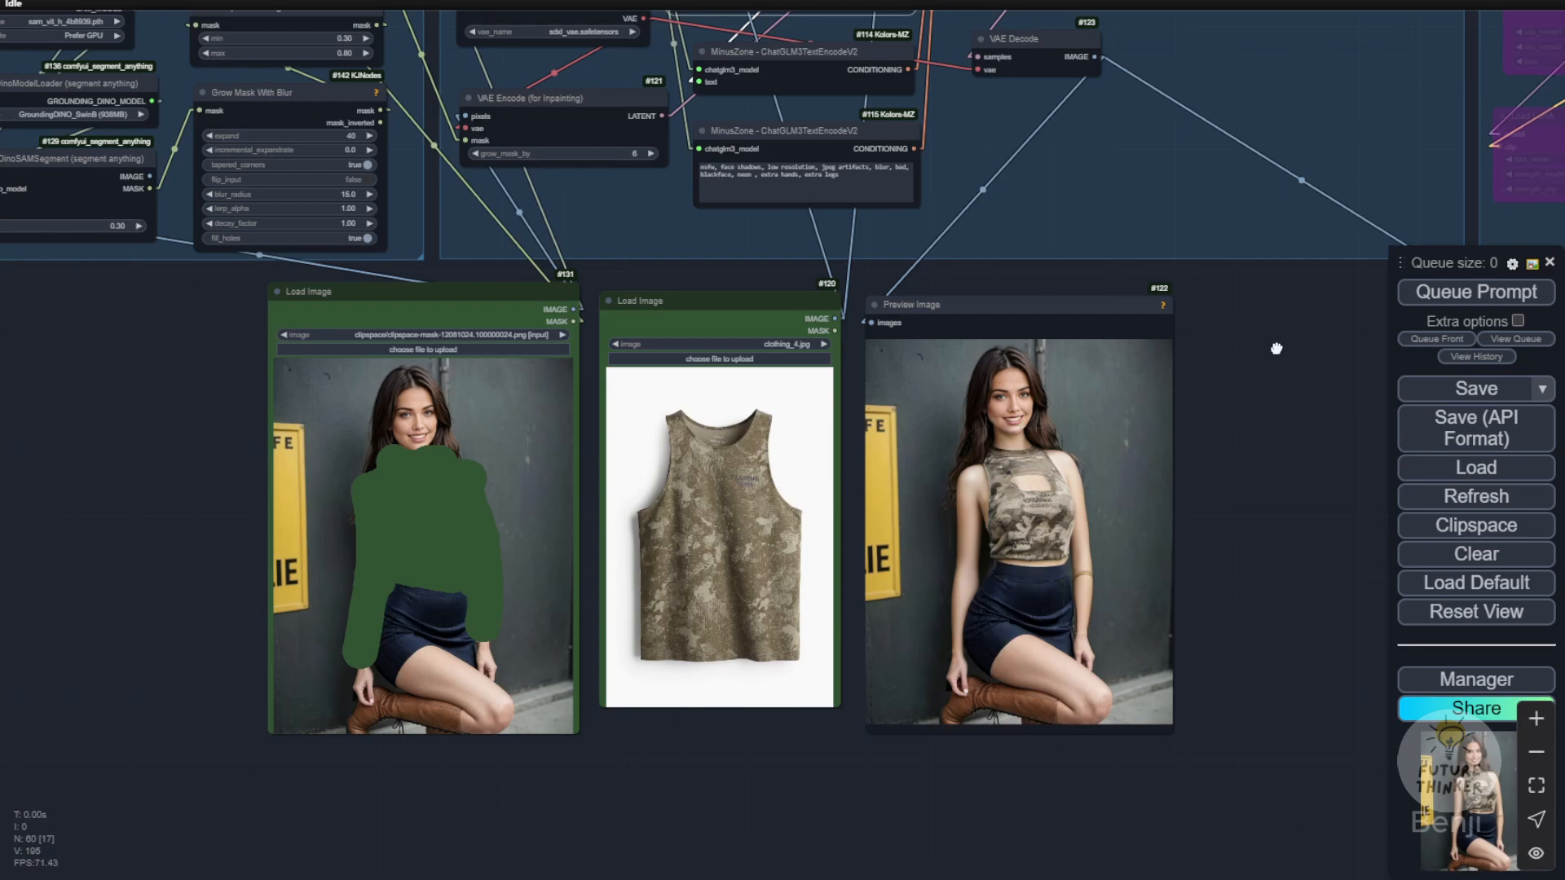
drag(1277, 348, 1273, 832)
scroll(759, 425, up, 3)
scroll(697, 418, up, 1)
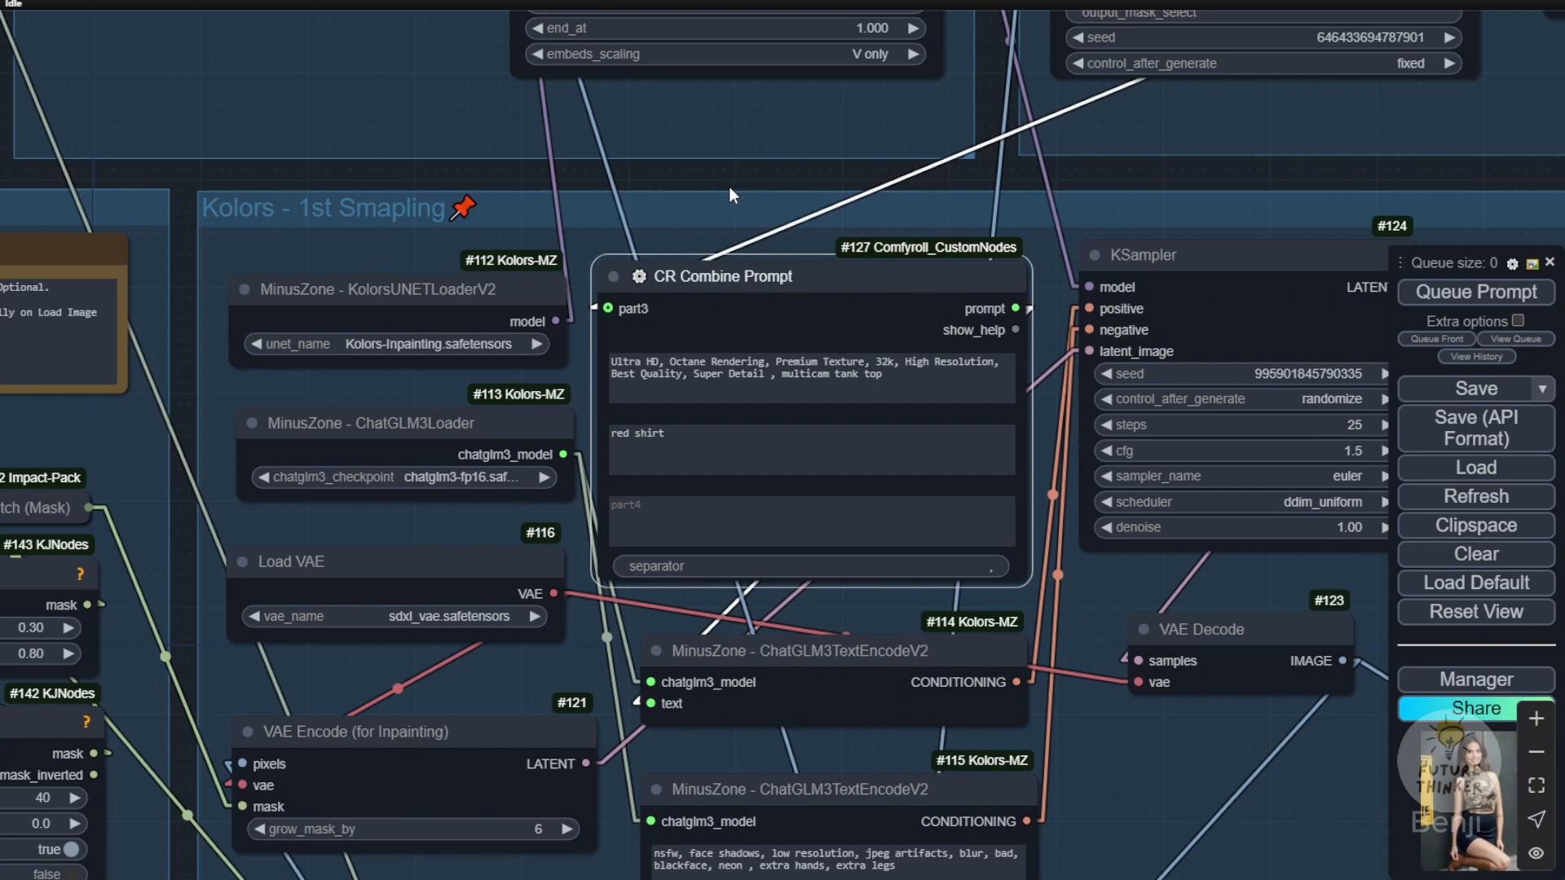
scroll(728, 199, up, 3)
scroll(748, 180, down, 4)
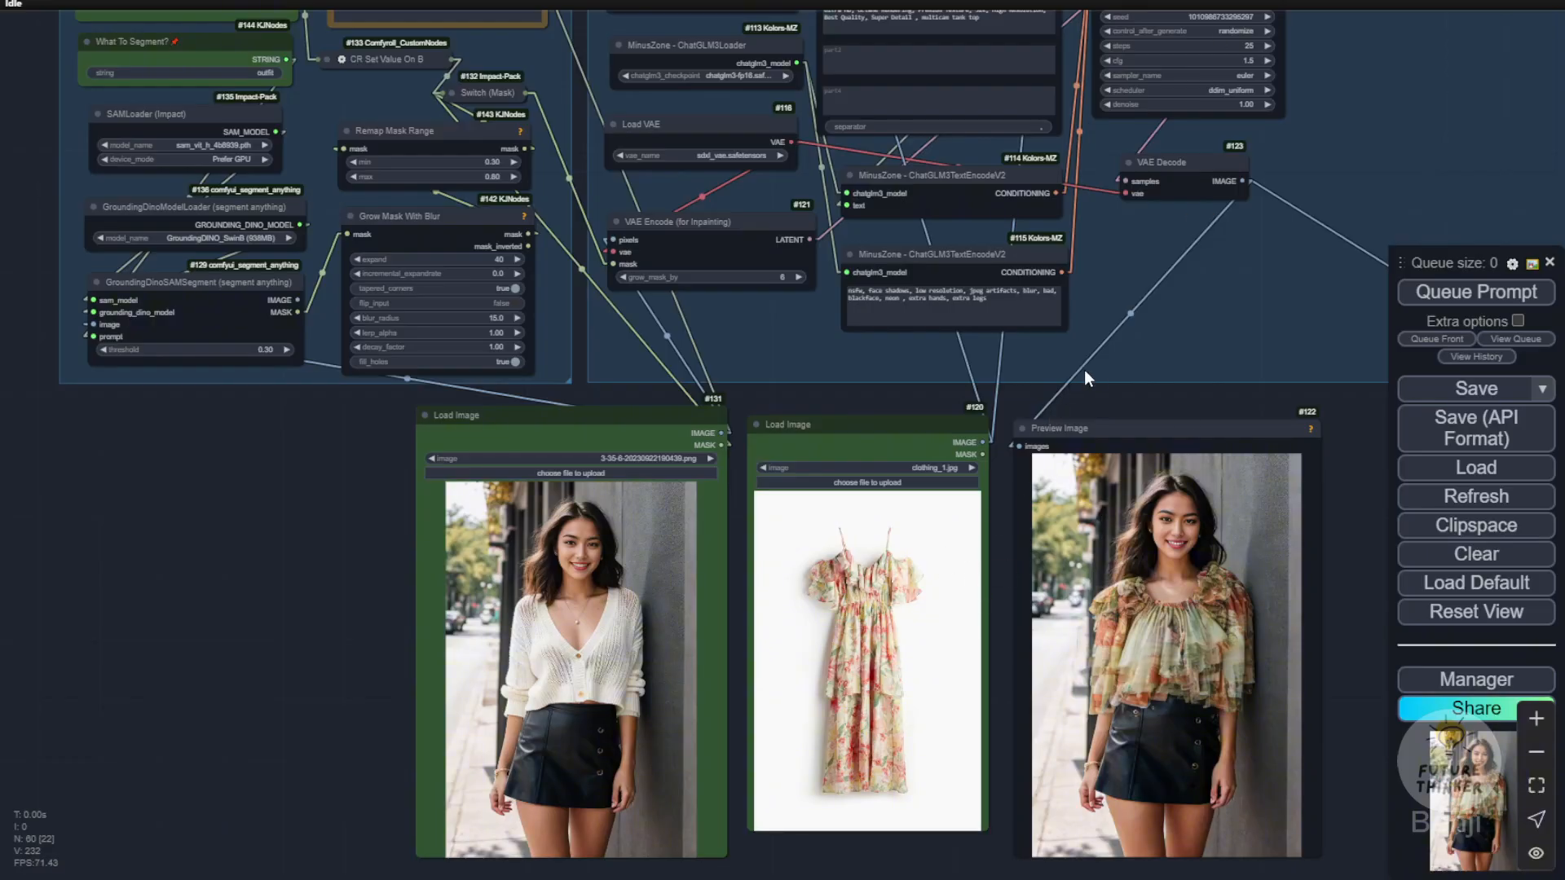
Step: Compare the white-cardigan photo, the floral dress in clothing_1.jpg and the try-on result up close, and check the outfit segmentation settings
scroll(813, 784, up, 3)
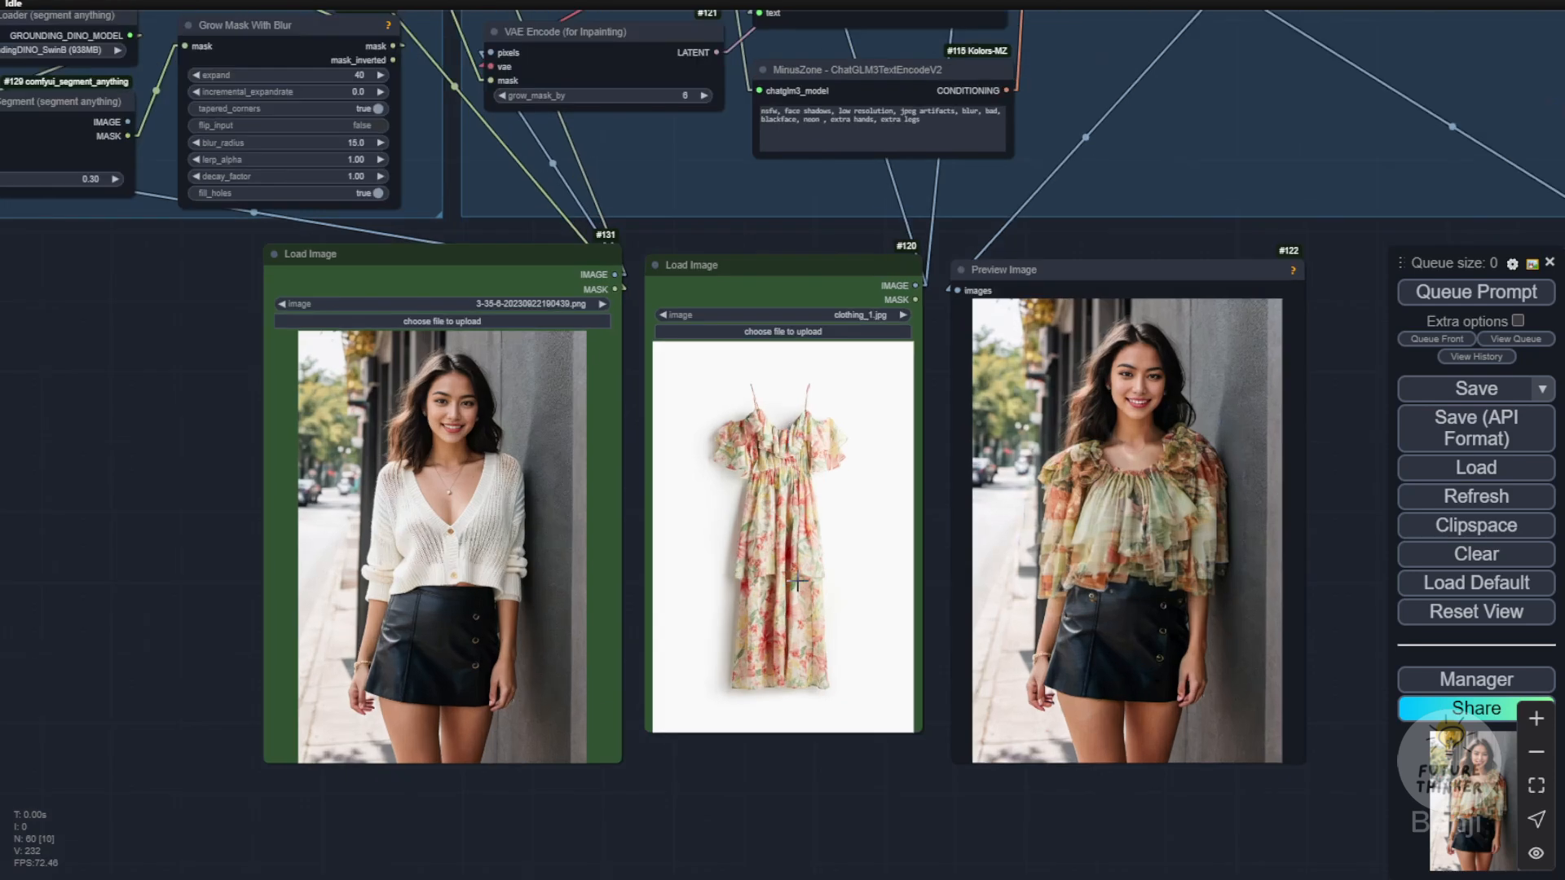
drag(814, 784, 715, 809)
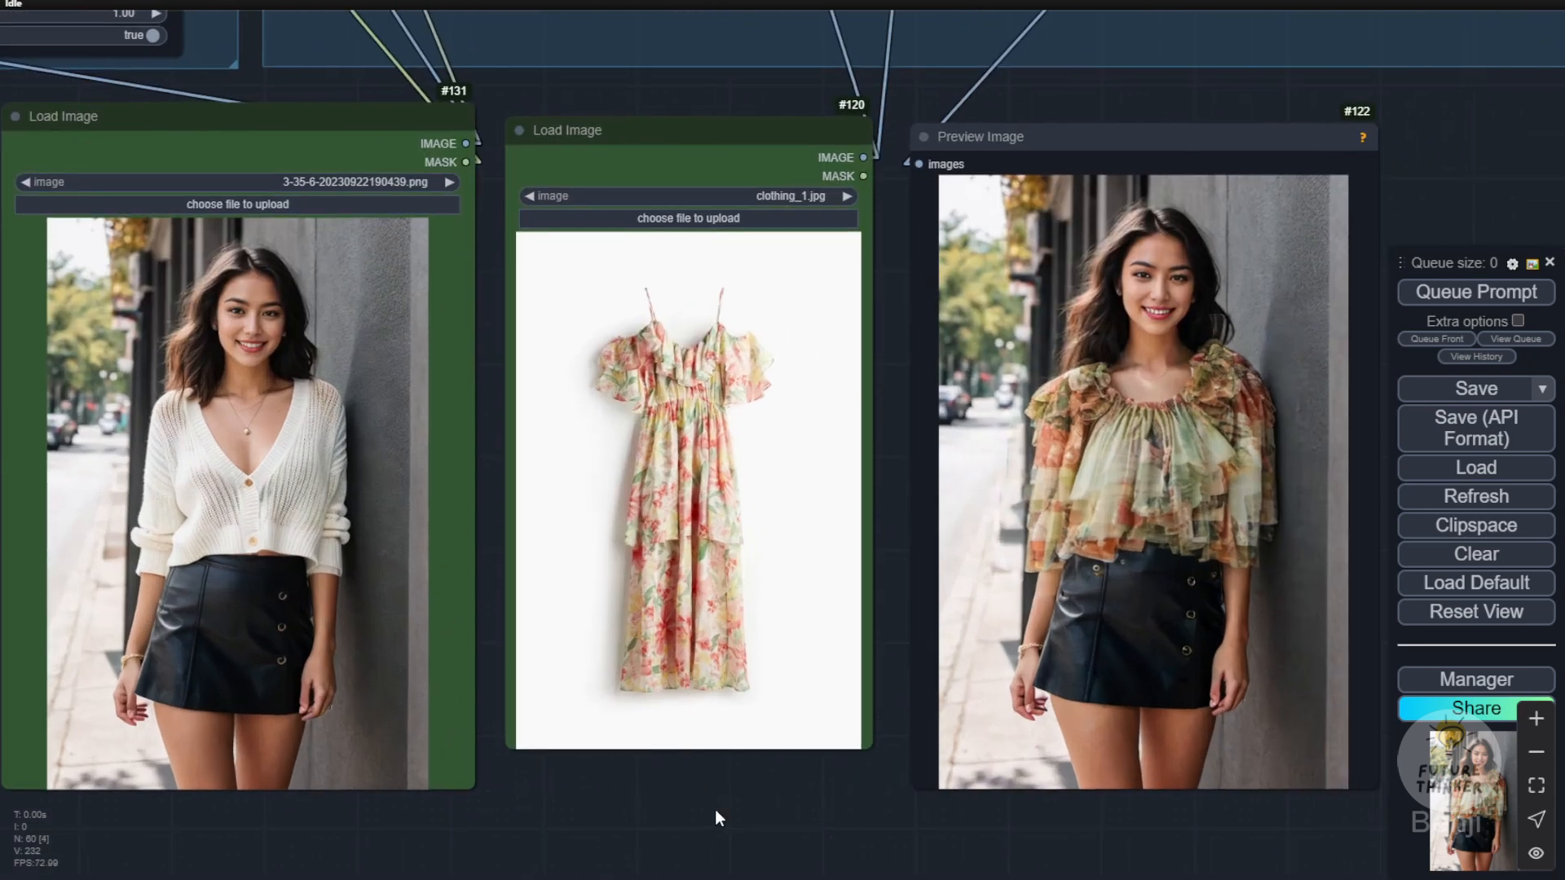
scroll(636, 334, up, 8)
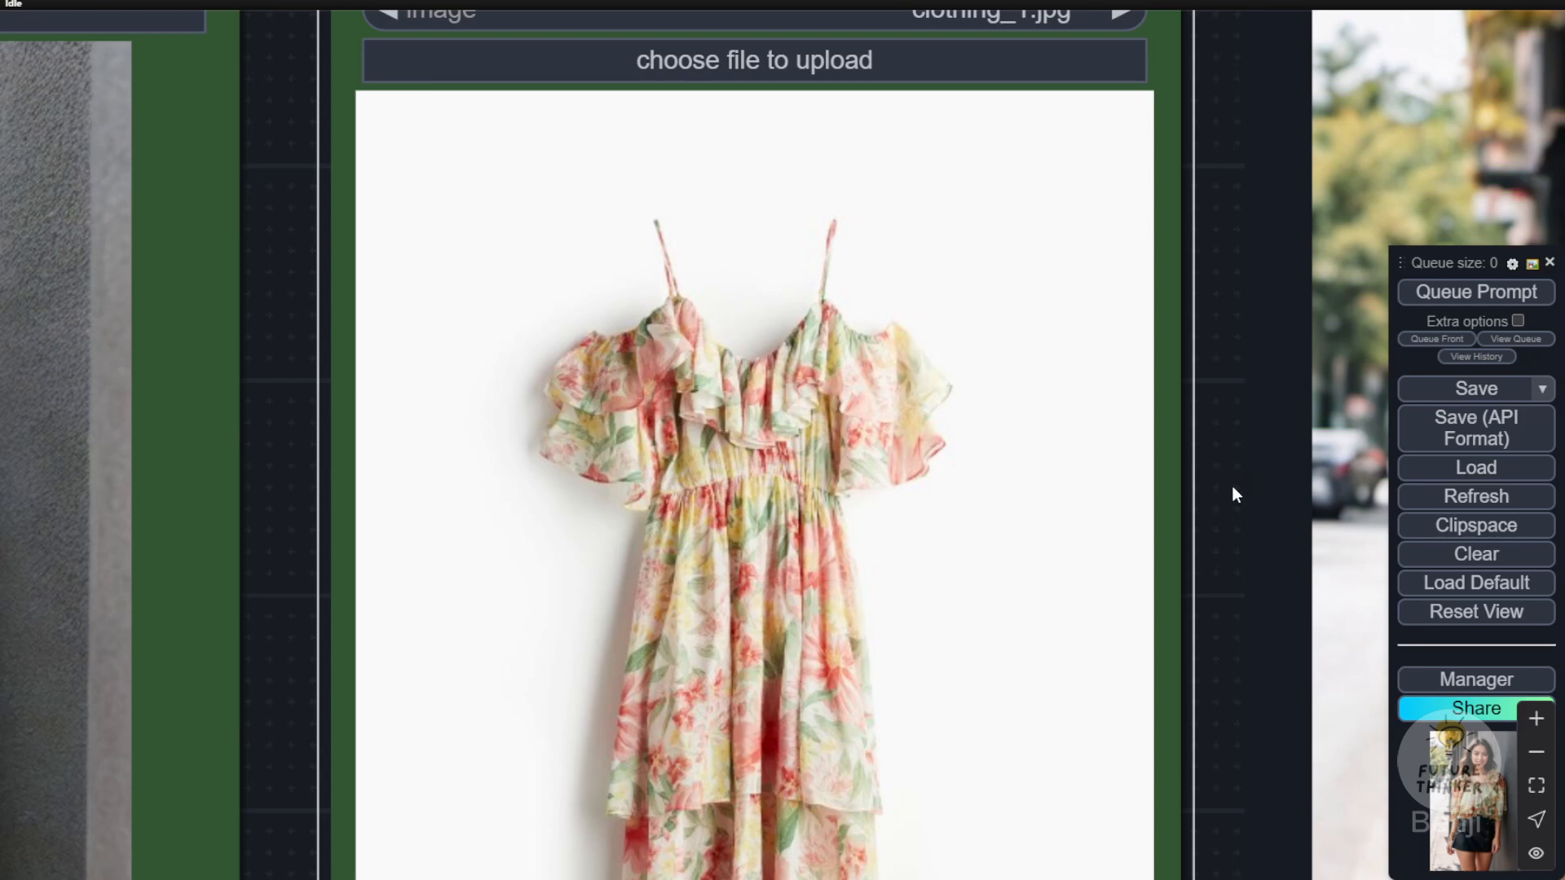
scroll(1232, 486, down, 3)
drag(1223, 510, 608, 383)
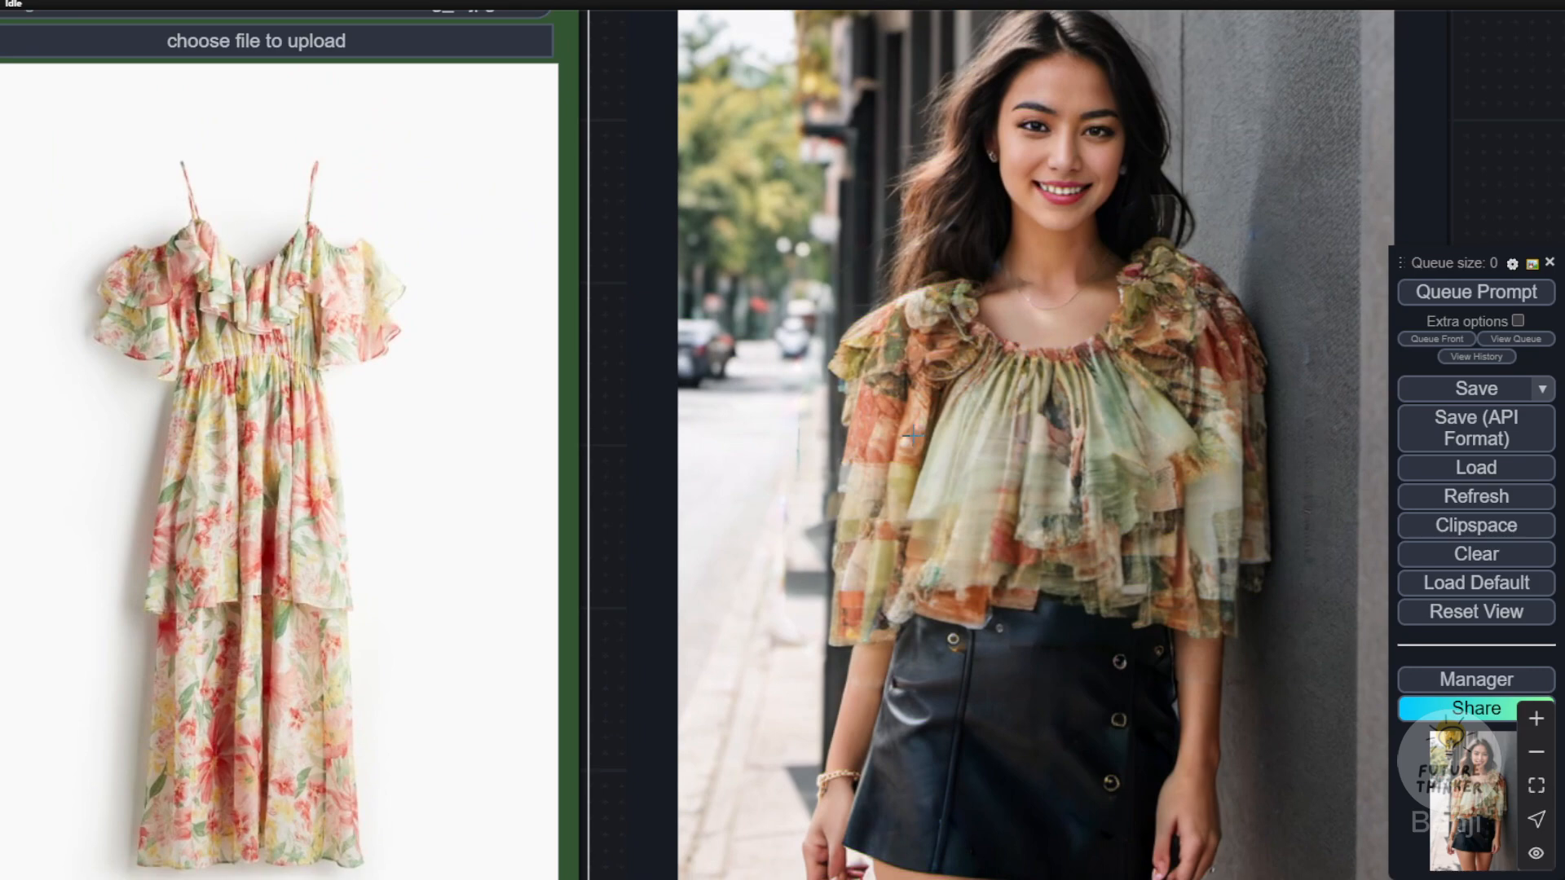
scroll(823, 420, down, 5)
scroll(830, 426, down, 1)
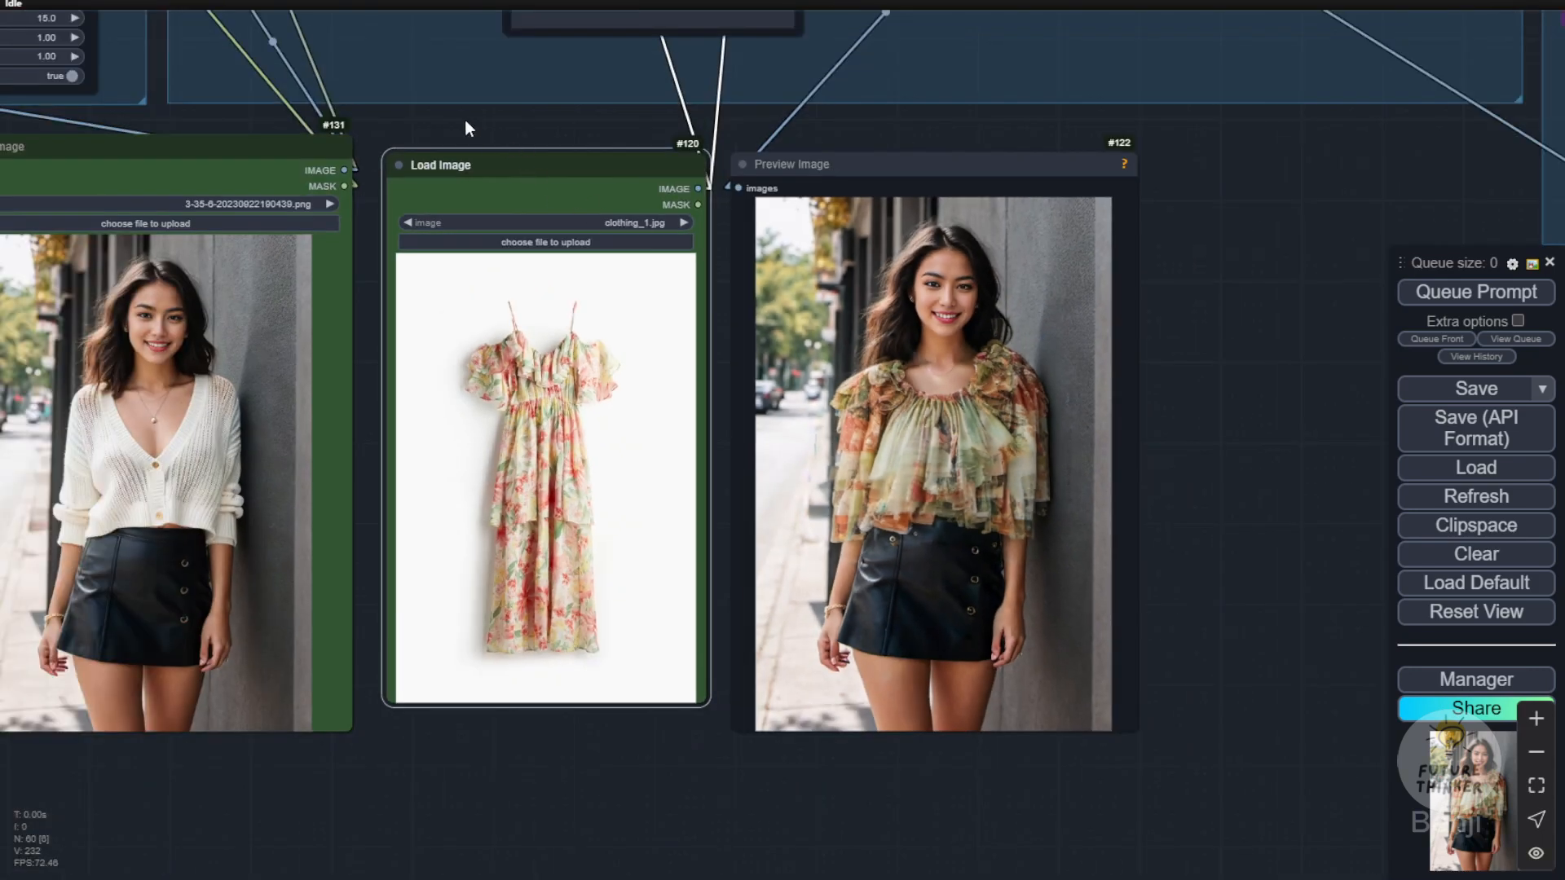
drag(454, 120, 1293, 642)
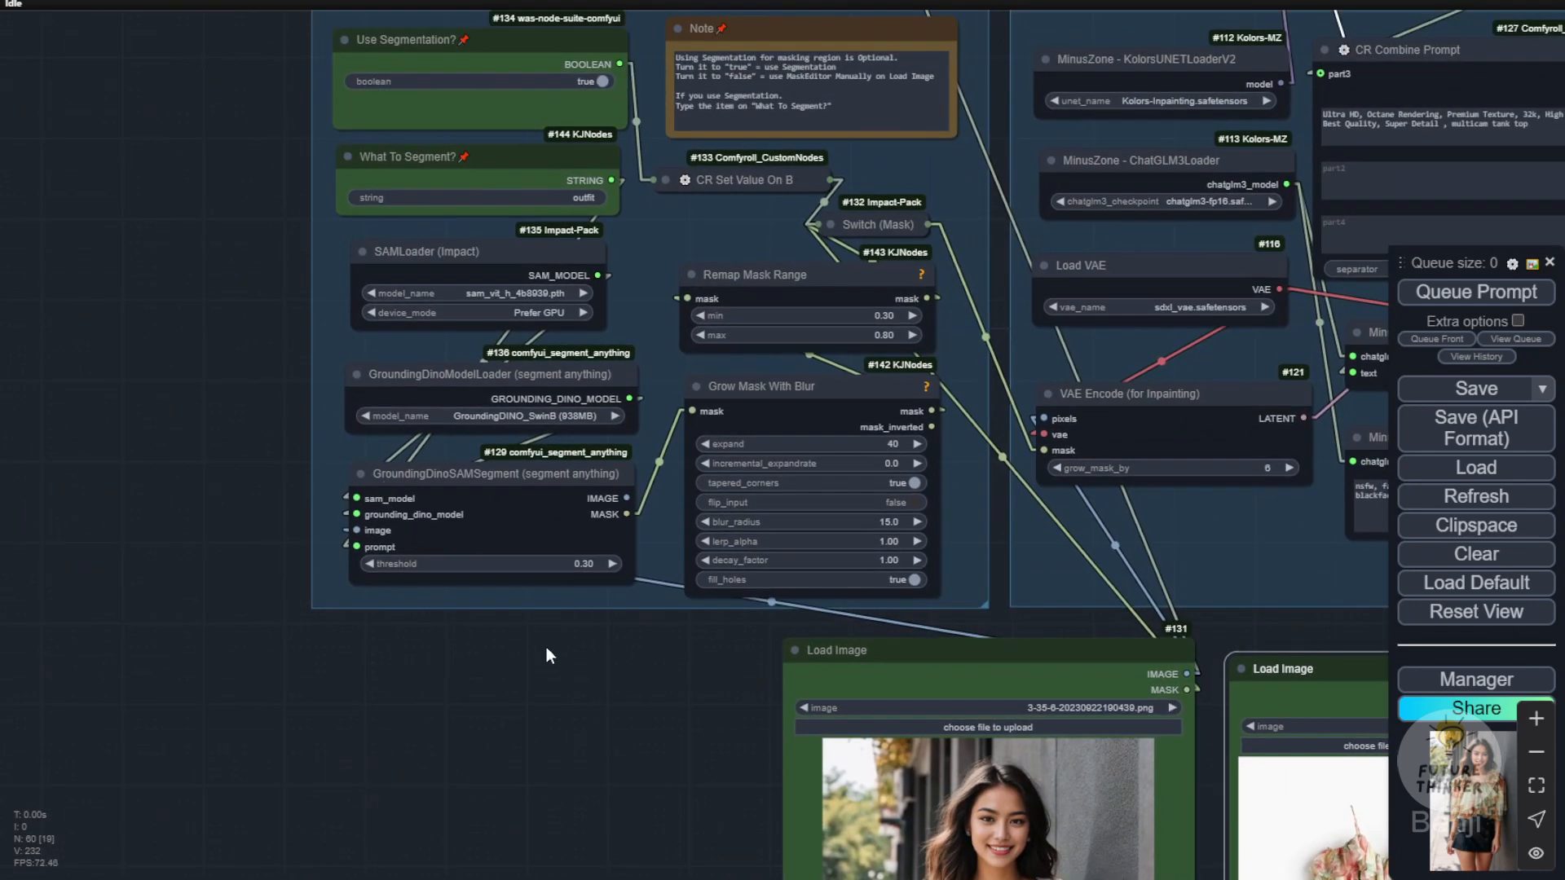
drag(546, 649, 545, 692)
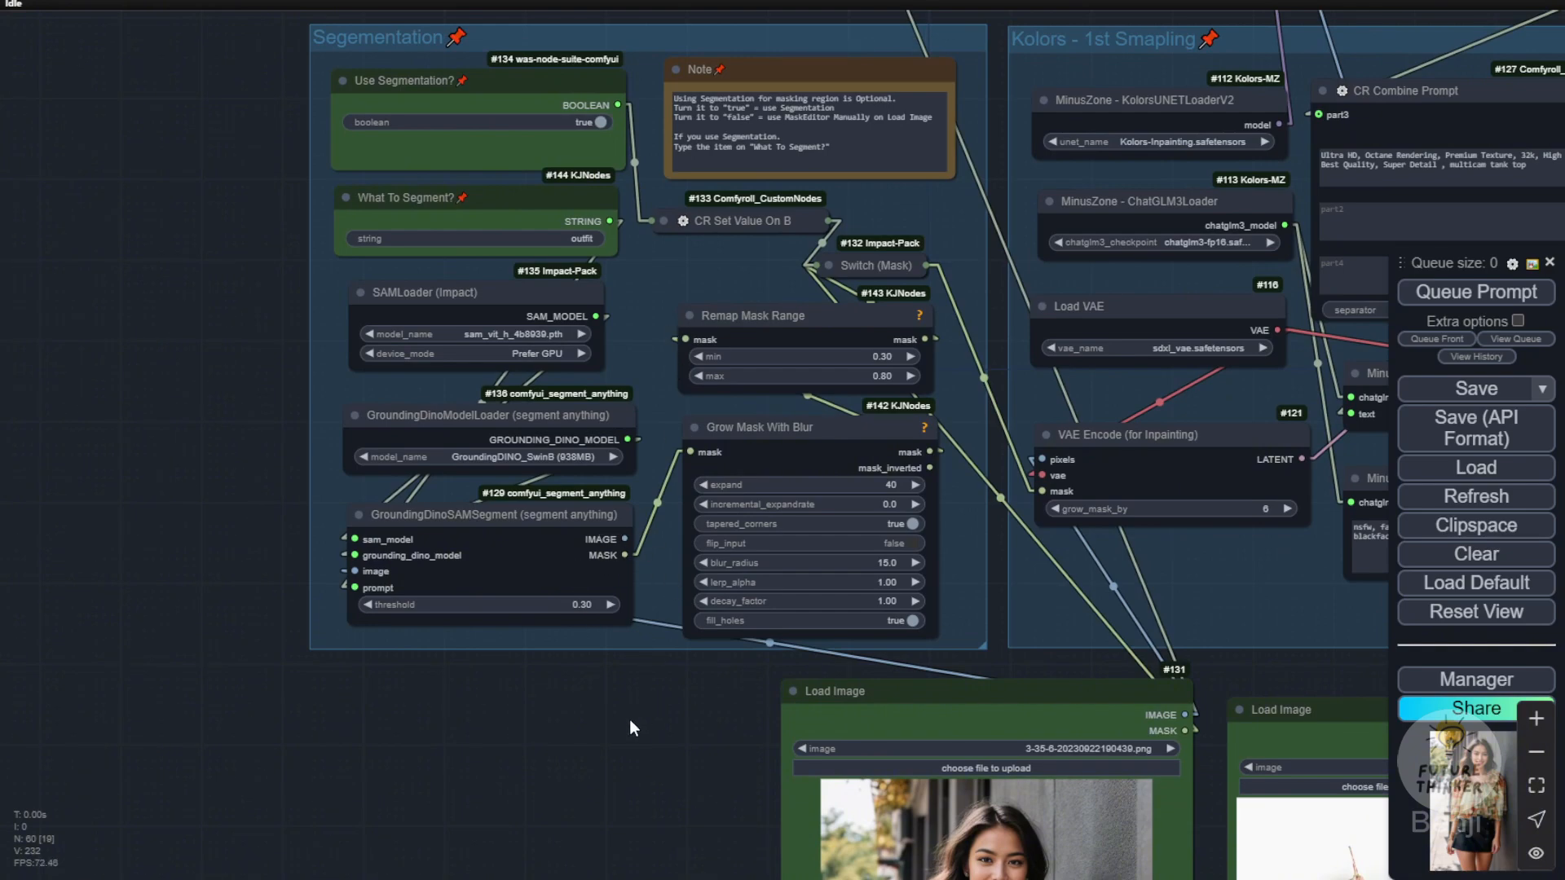
drag(630, 720, 95, 134)
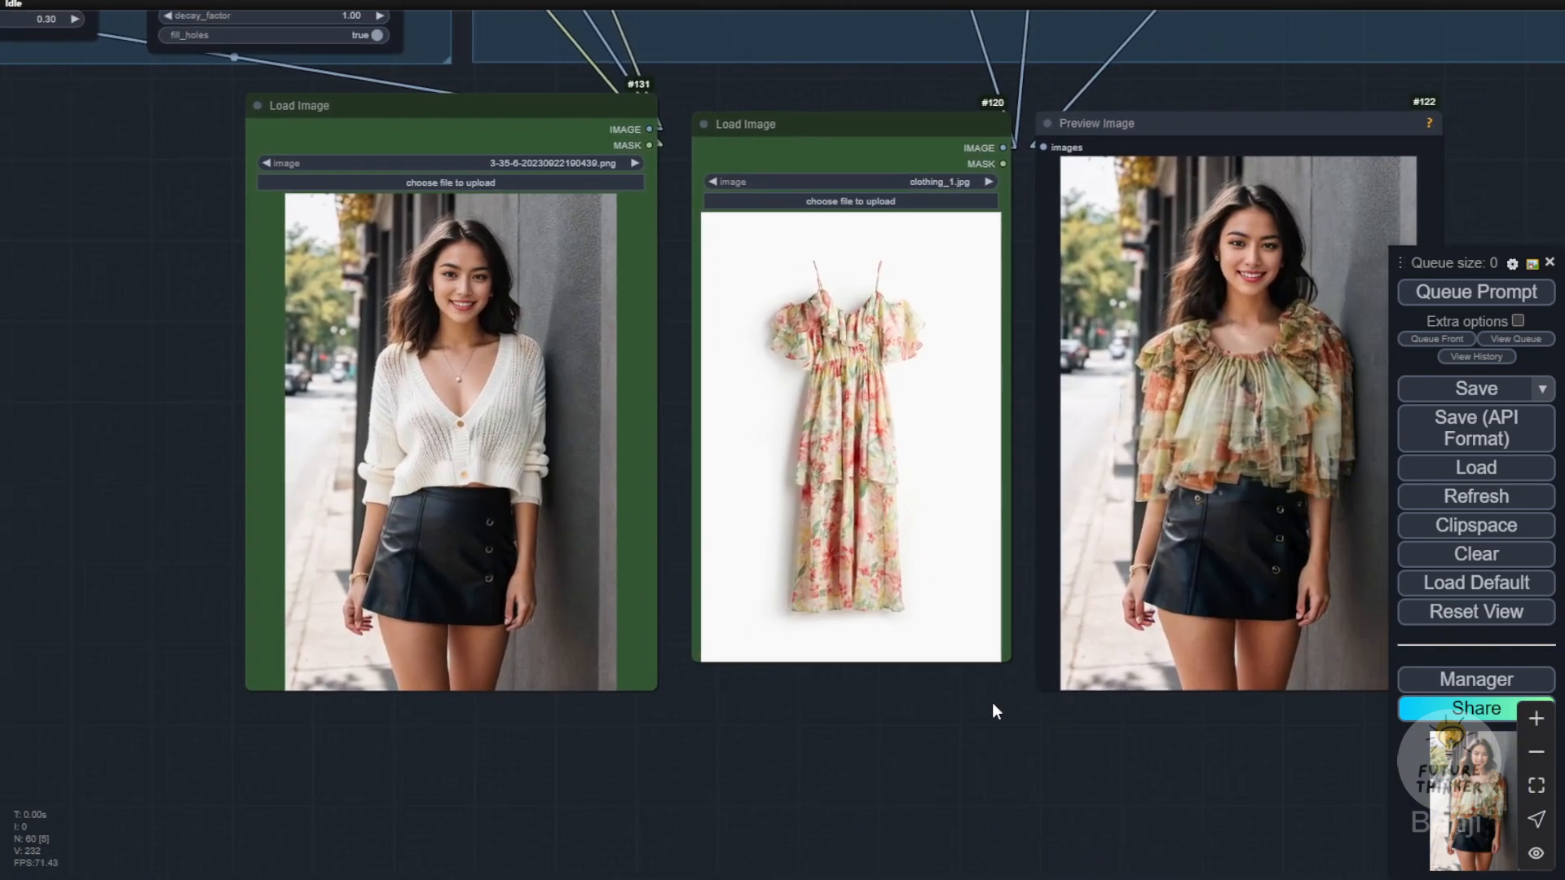
drag(993, 711, 838, 715)
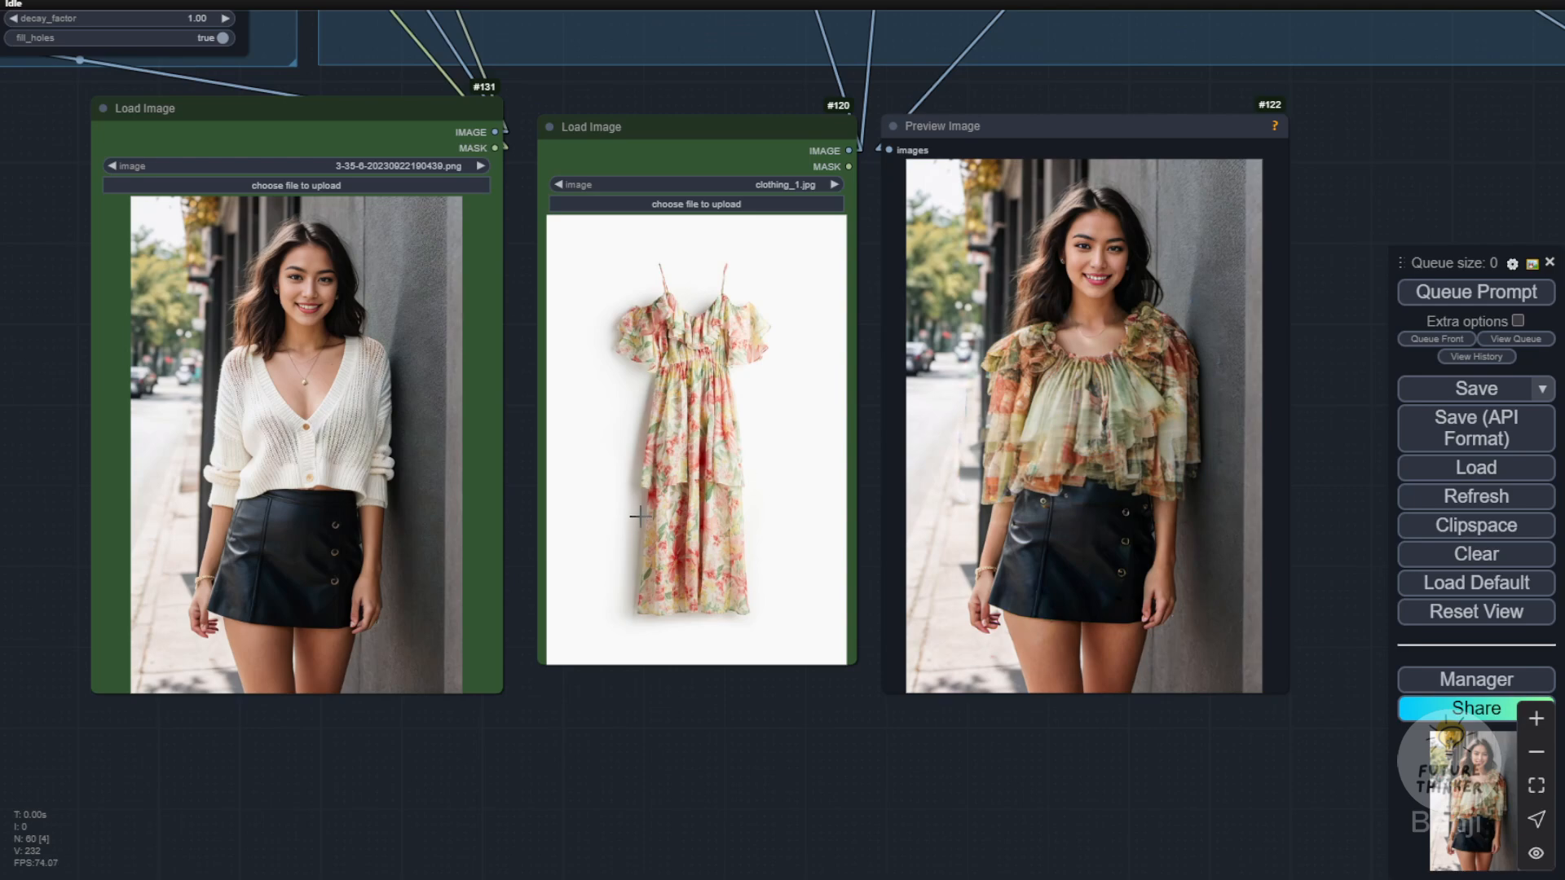
Step: Replace the floral dress with the olive half-zip hoodie clothing_5.jpg in the clothing Load Image node
scroll(623, 636, up, 4)
drag(695, 838, 872, 844)
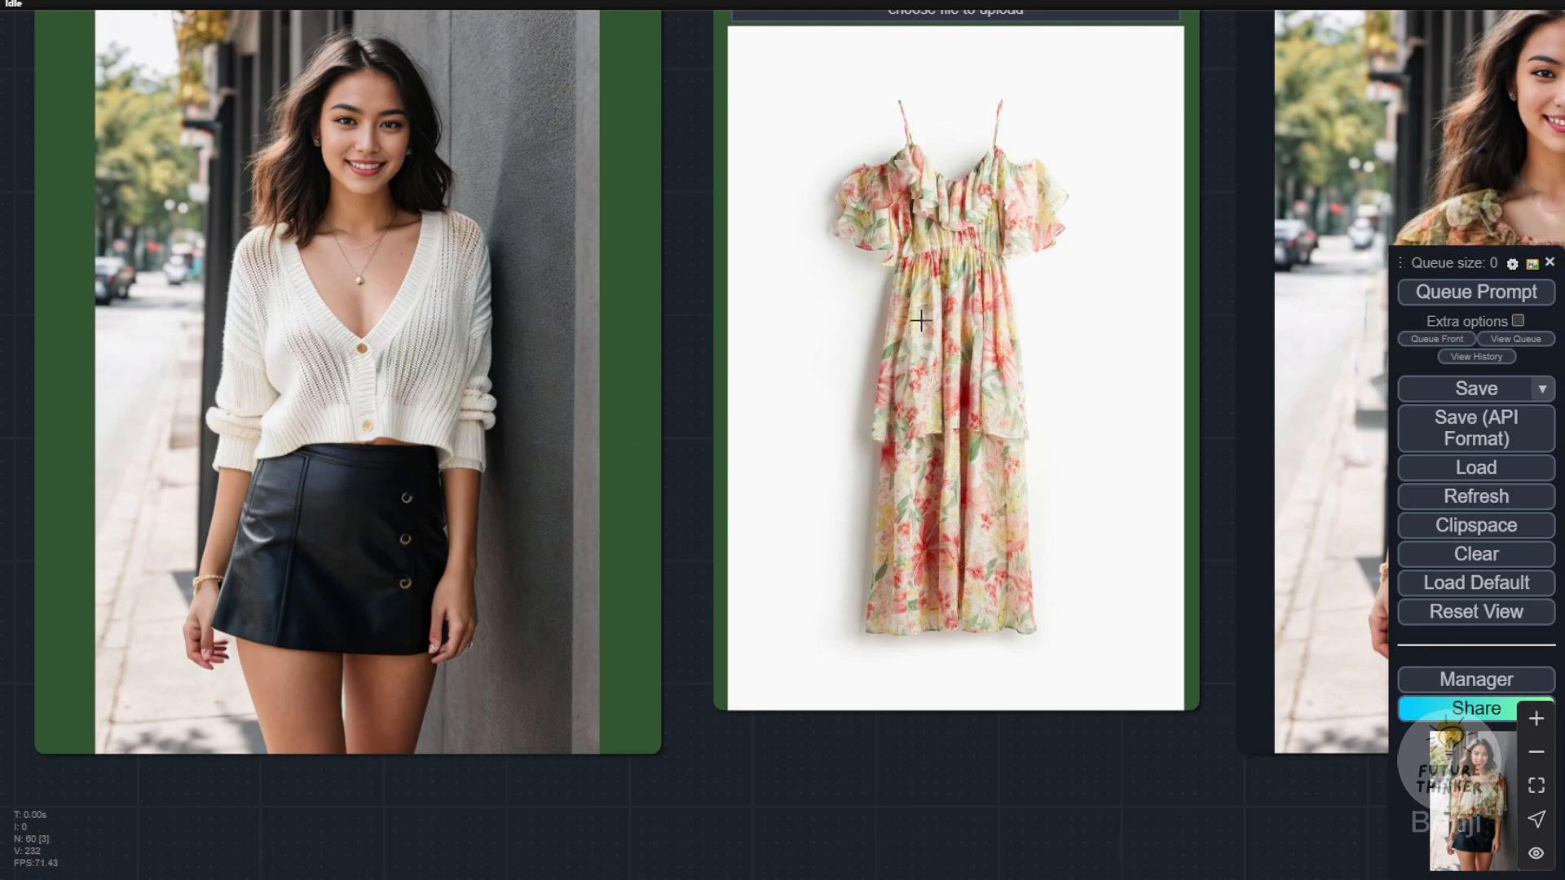
scroll(701, 290, down, 2)
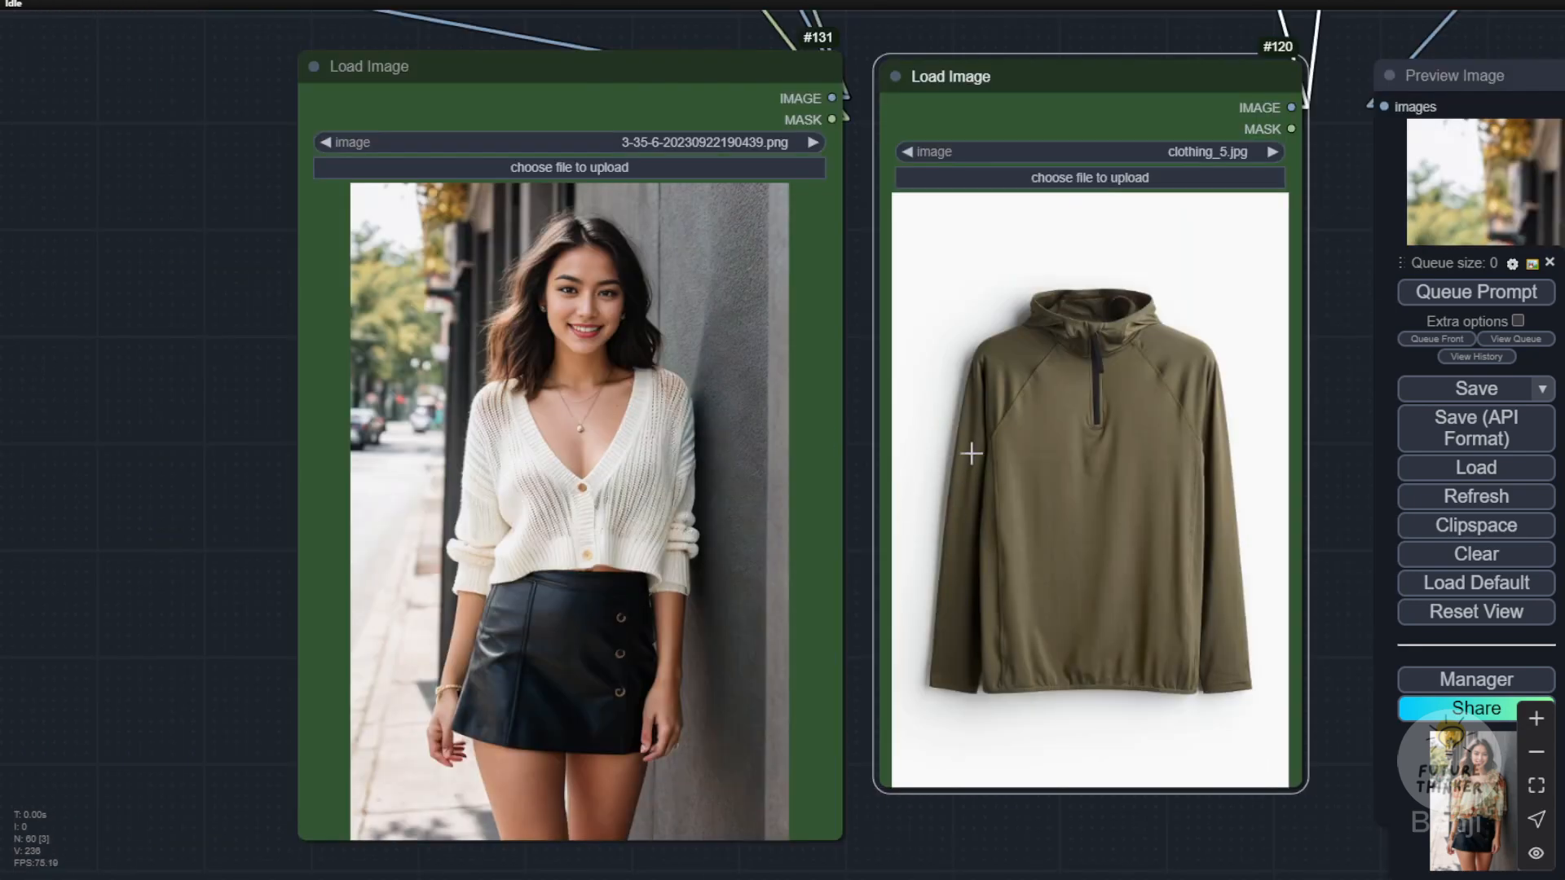
drag(1337, 306, 1215, 320)
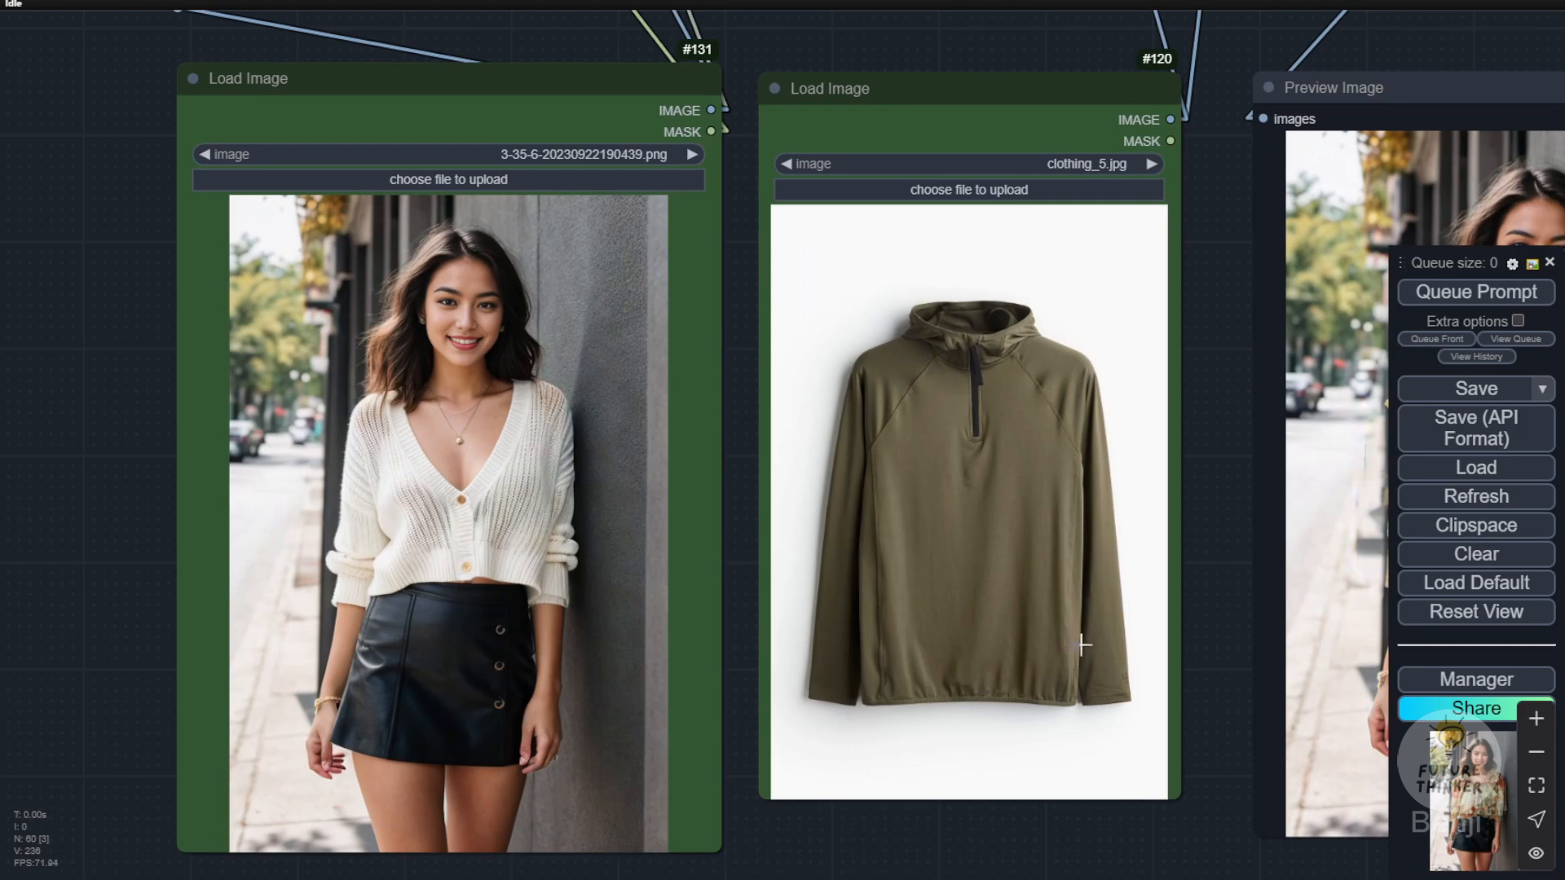
Step: Check the outfit segmentation settings and run the try-on with the olive hoodie on the white-cardigan photo
scroll(922, 644, down, 4)
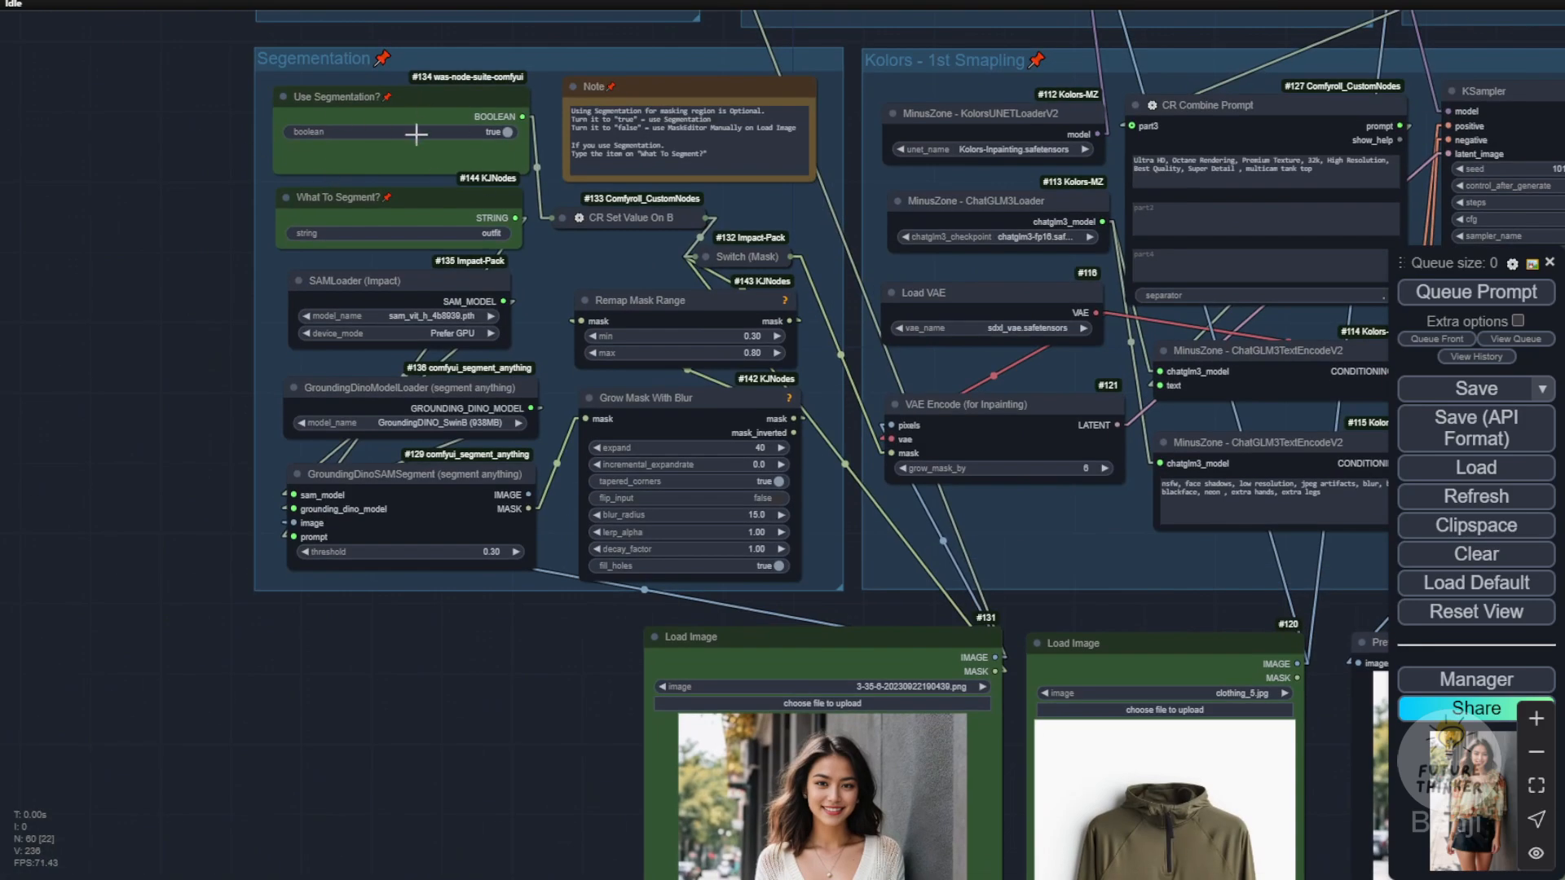
scroll(465, 433, up, 2)
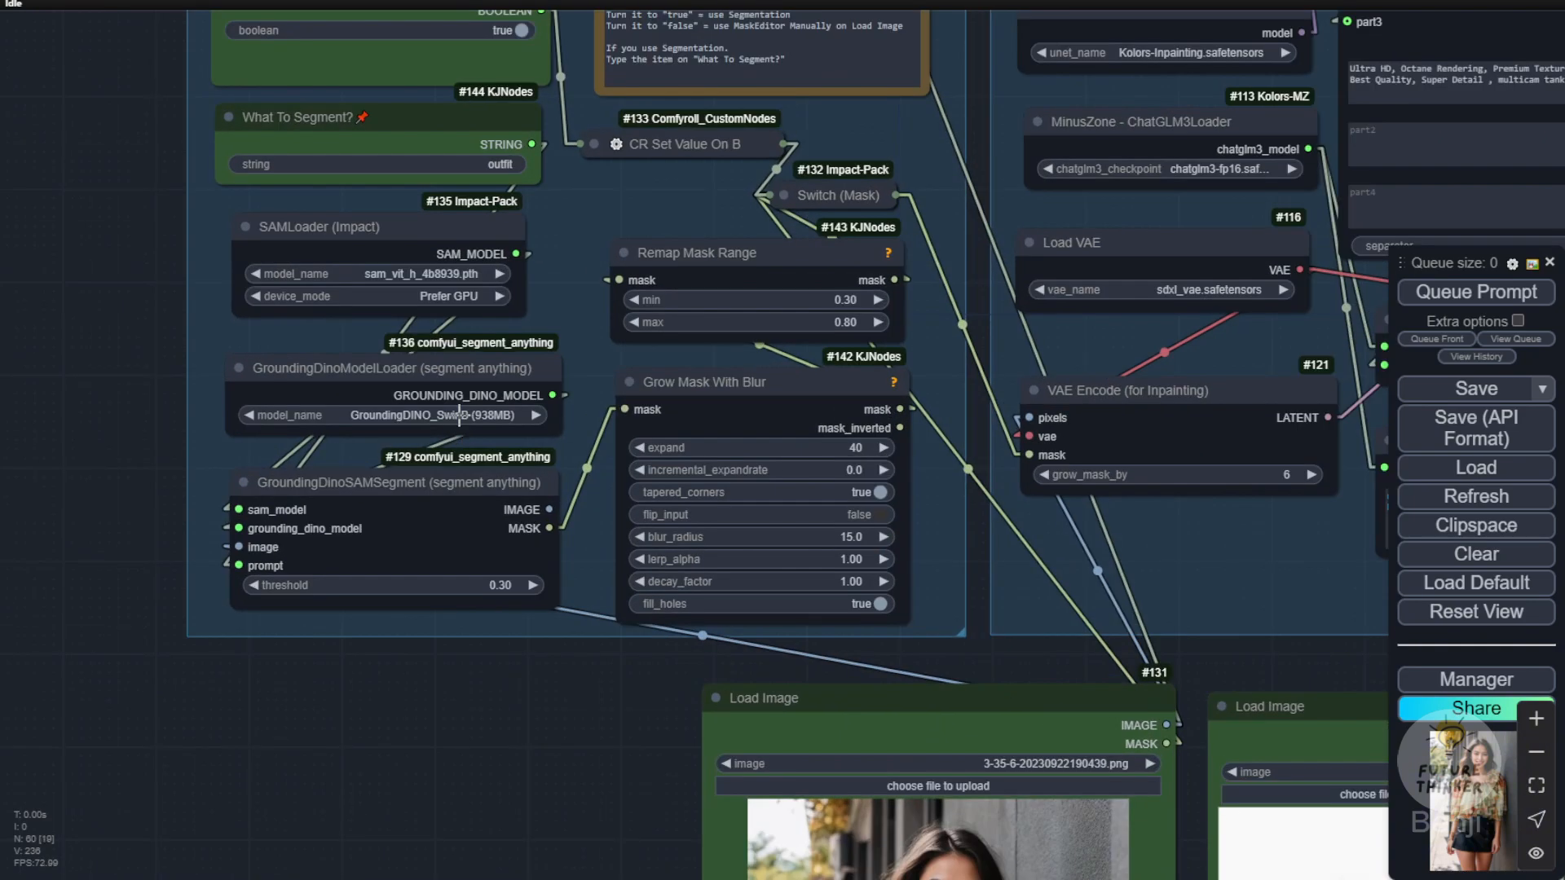
scroll(496, 419, up, 2)
scroll(496, 771, down, 8)
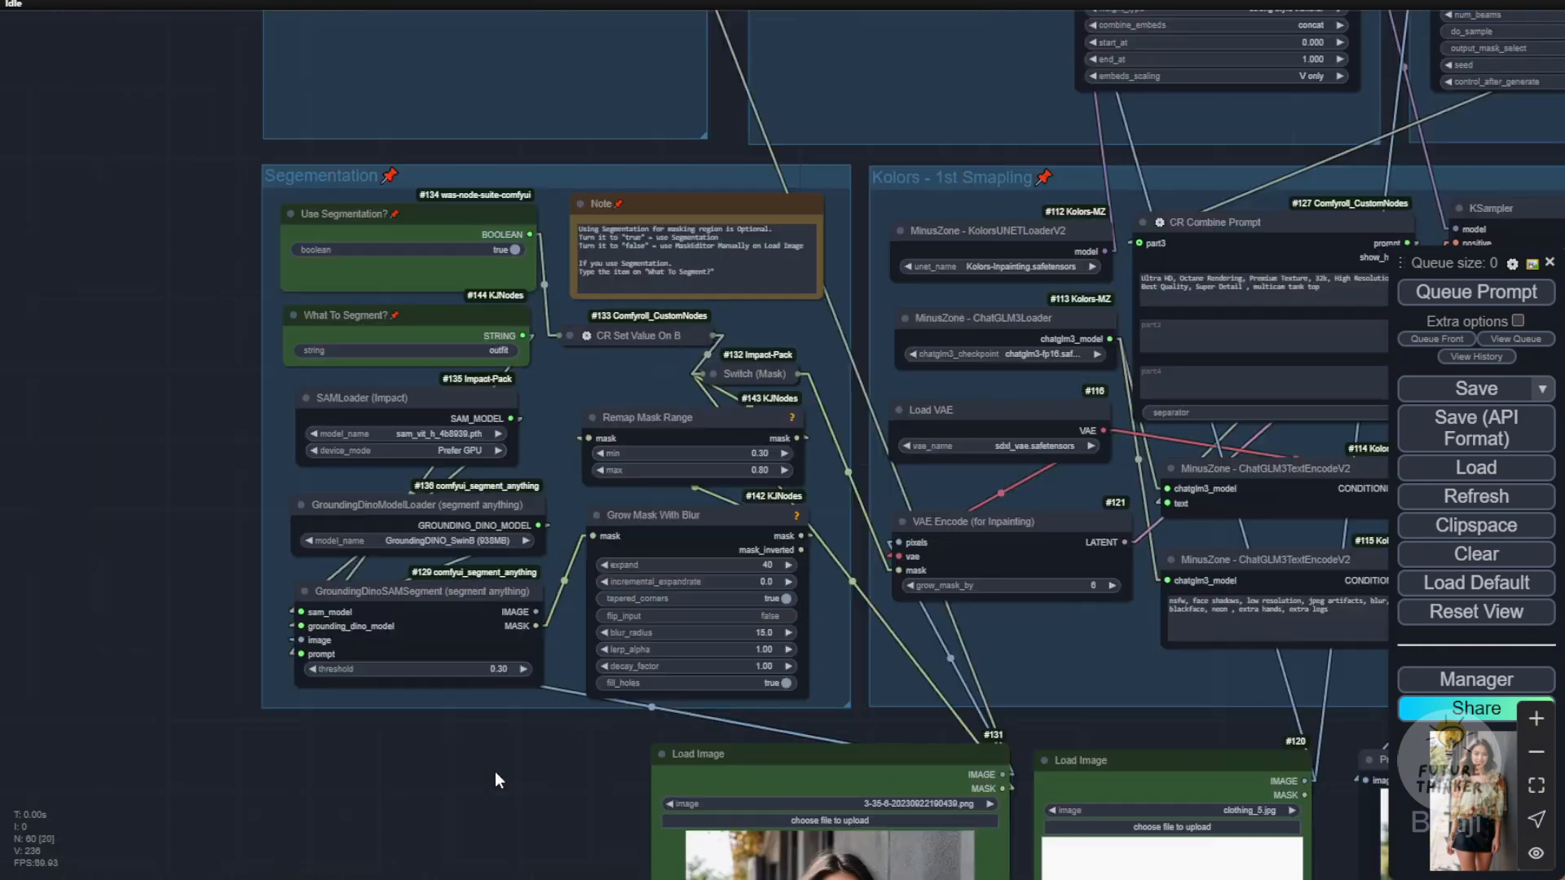
drag(487, 795, 195, 415)
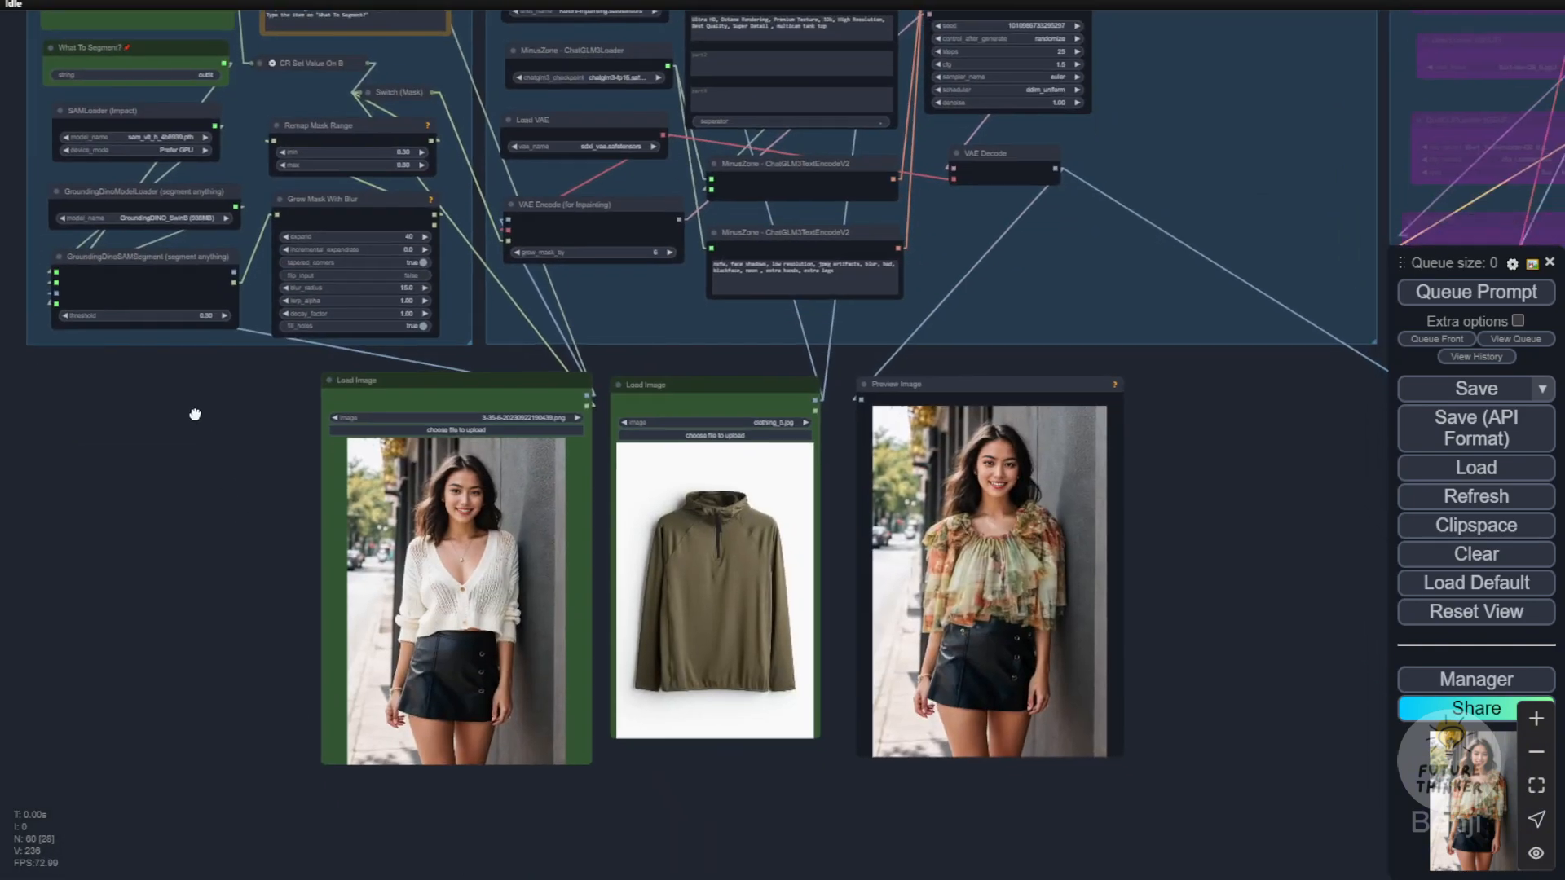
click(1506, 301)
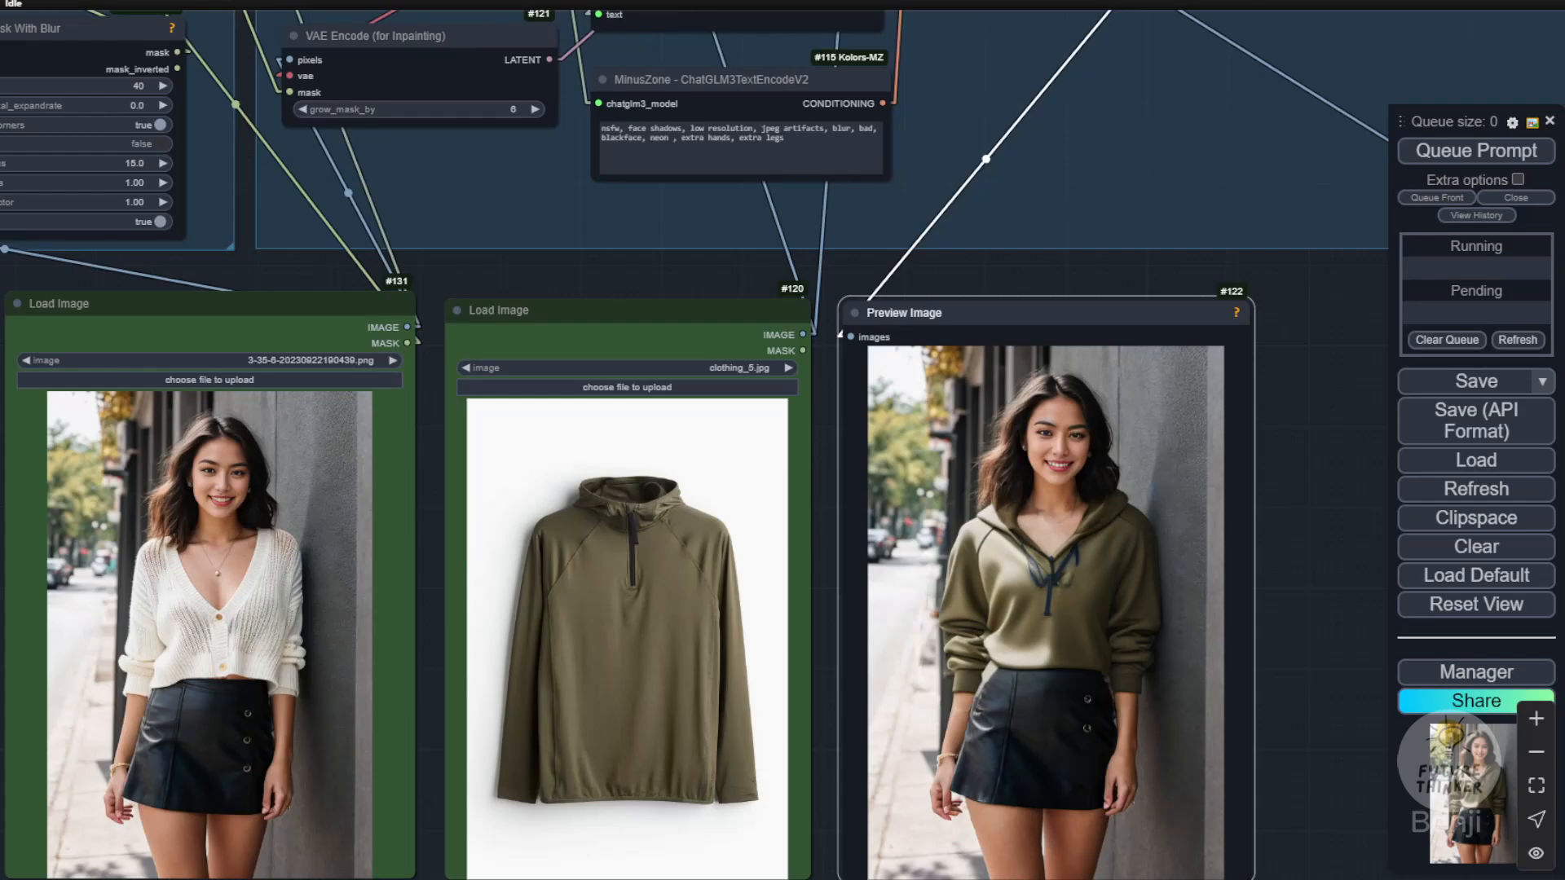
Step: Compare the generated hoodie with the clothing_5.jpg garment up close, and rerun the try-on three times
drag(524, 258, 593, 182)
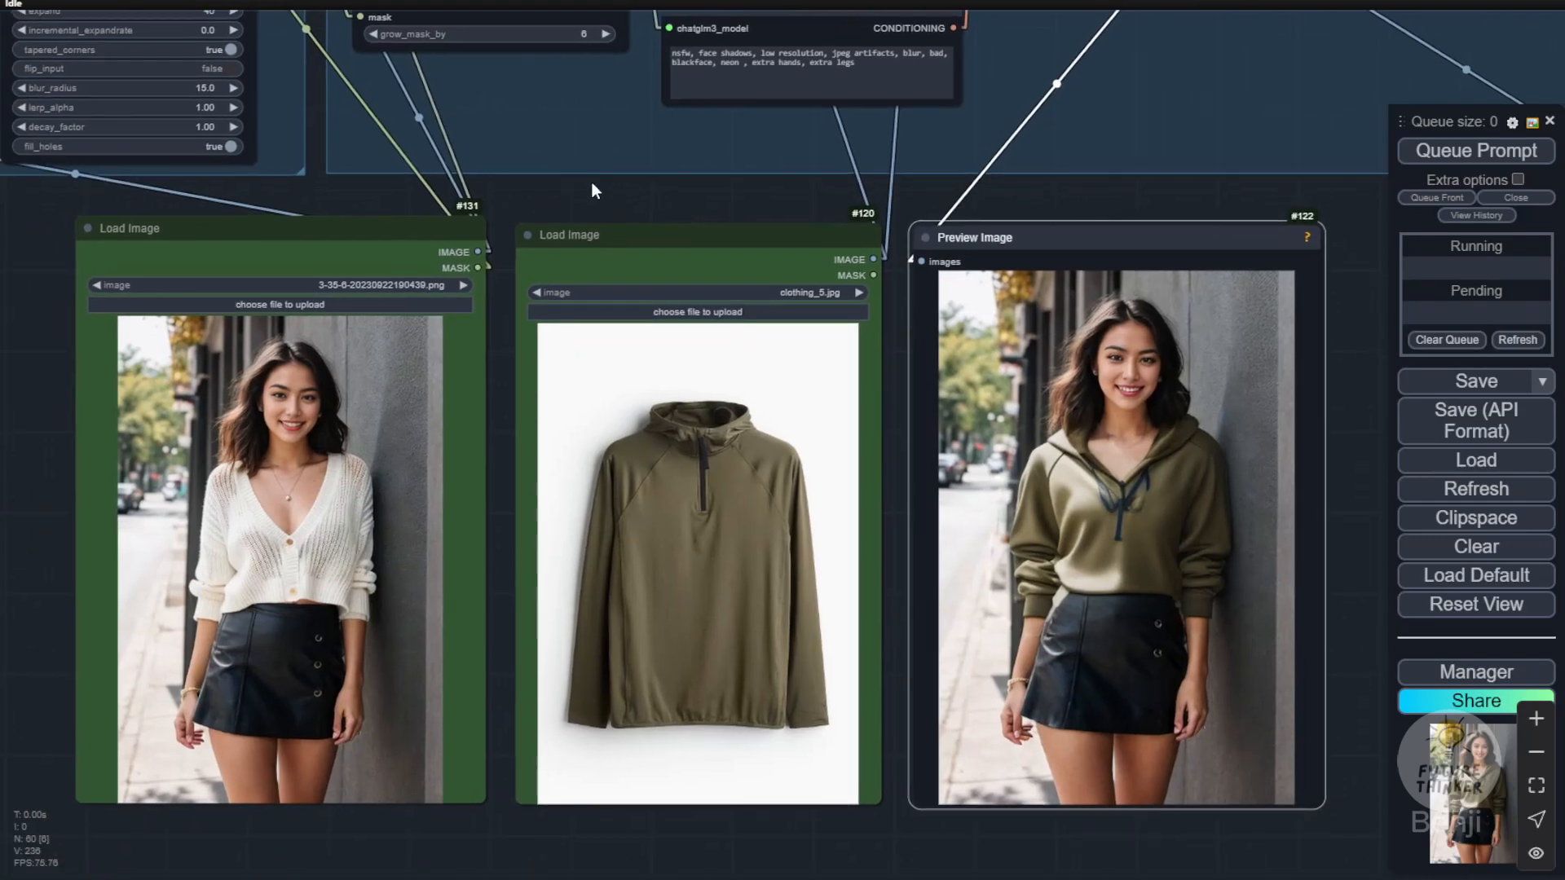
drag(801, 202, 748, 186)
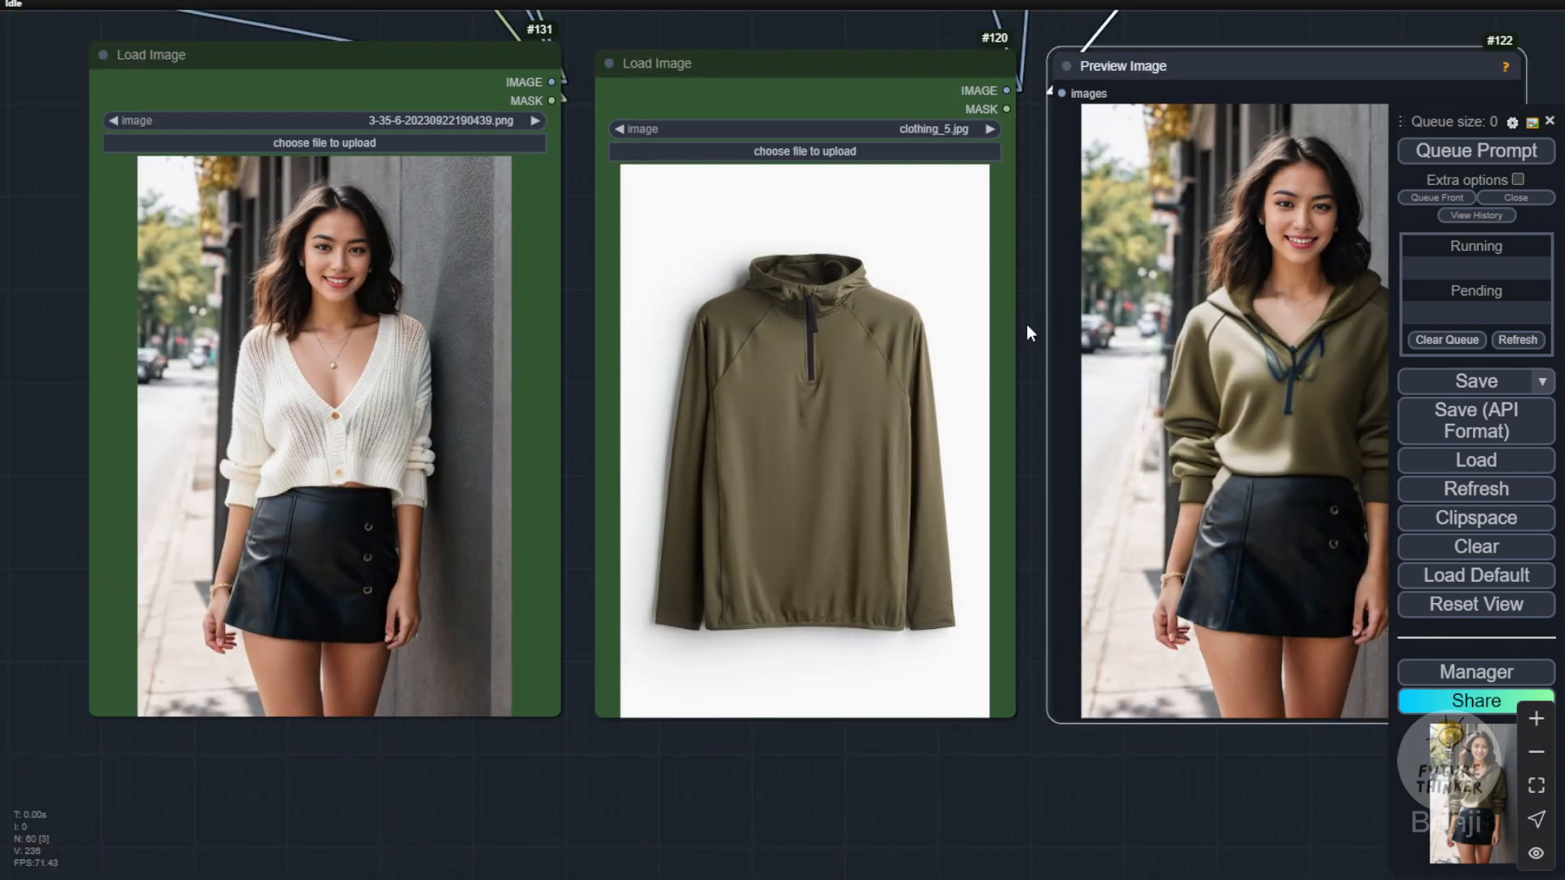
drag(1029, 332, 916, 327)
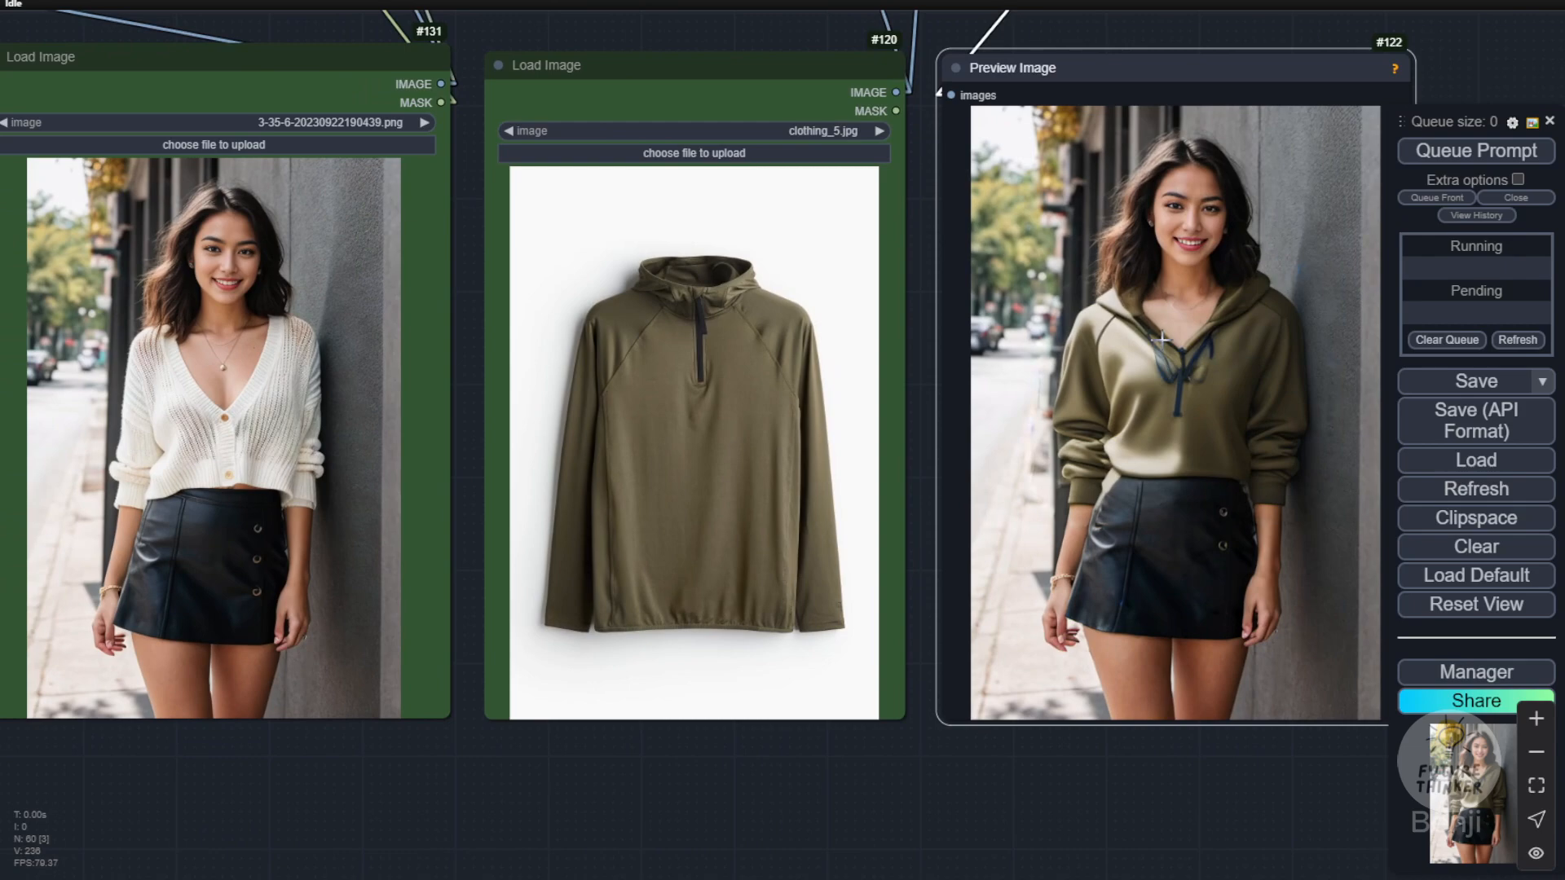
scroll(1174, 365, up, 4)
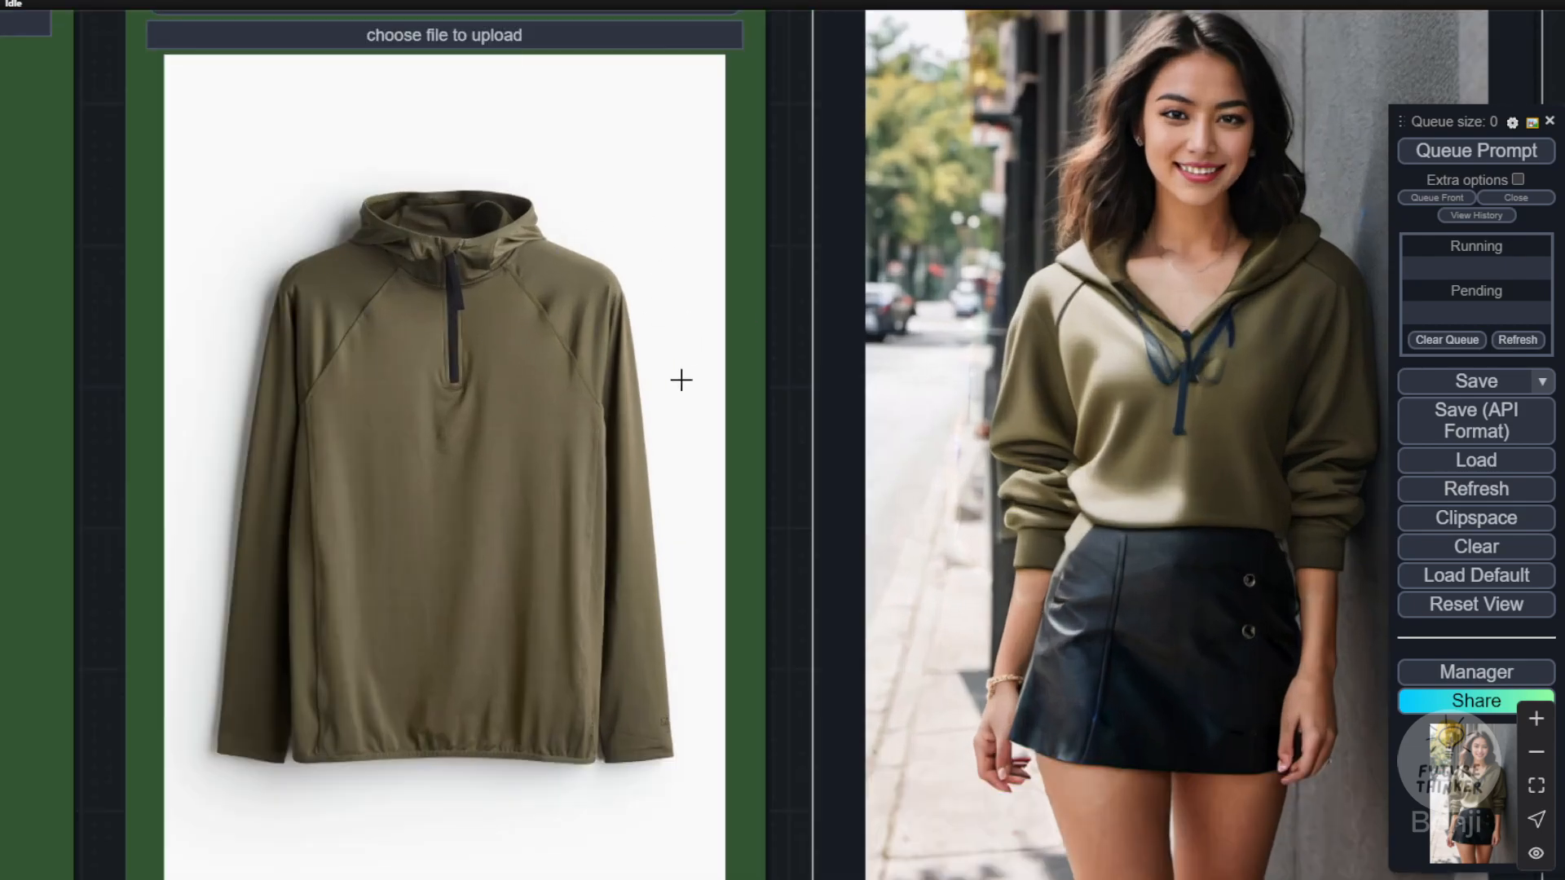
scroll(1060, 628, down, 4)
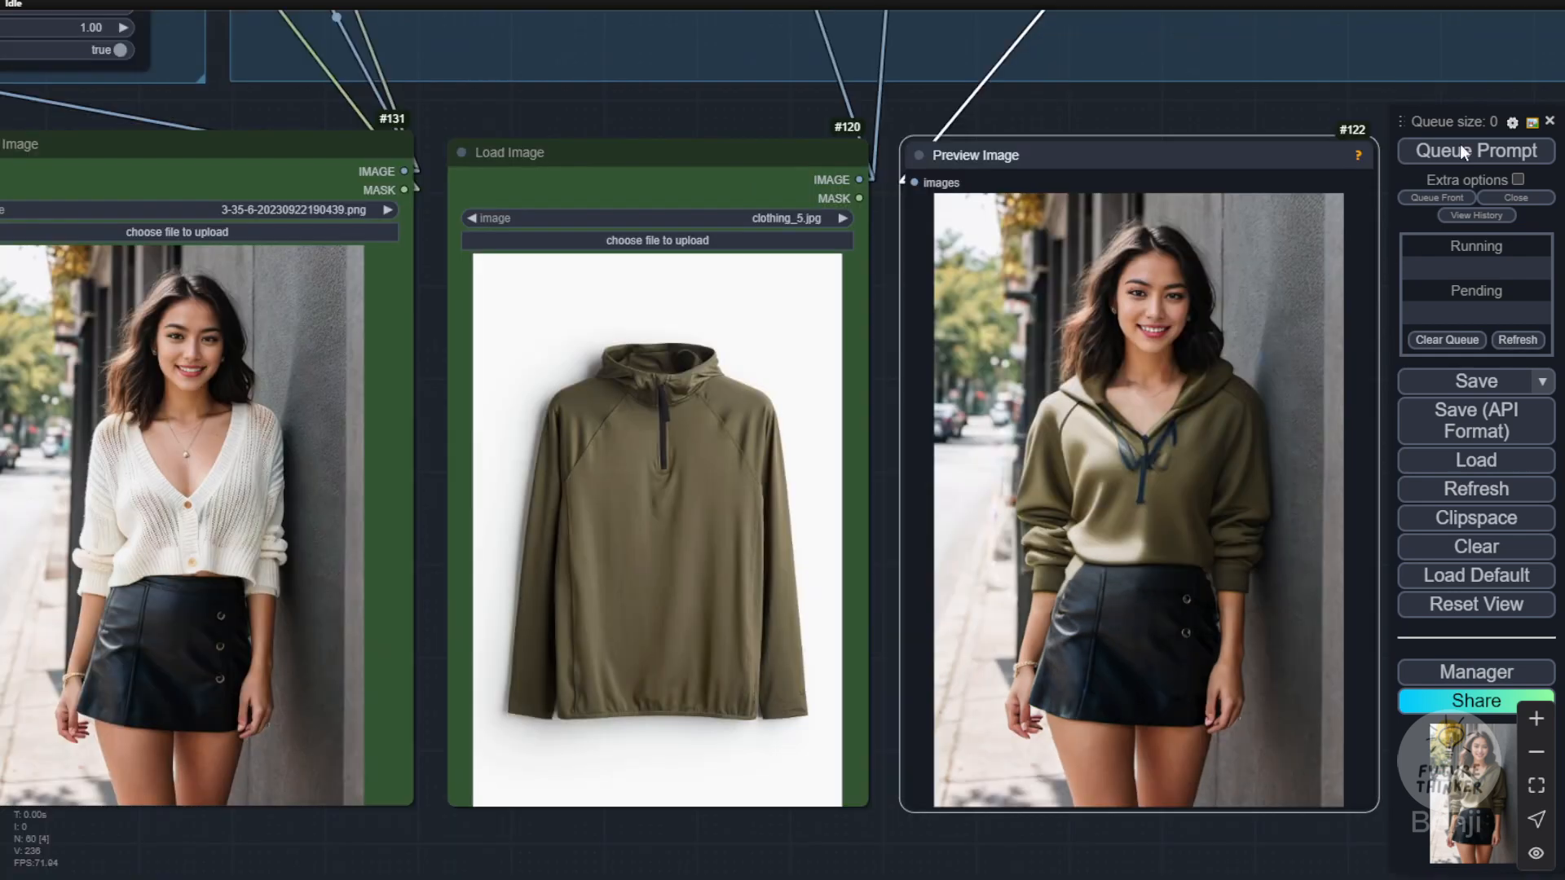
click(1468, 152)
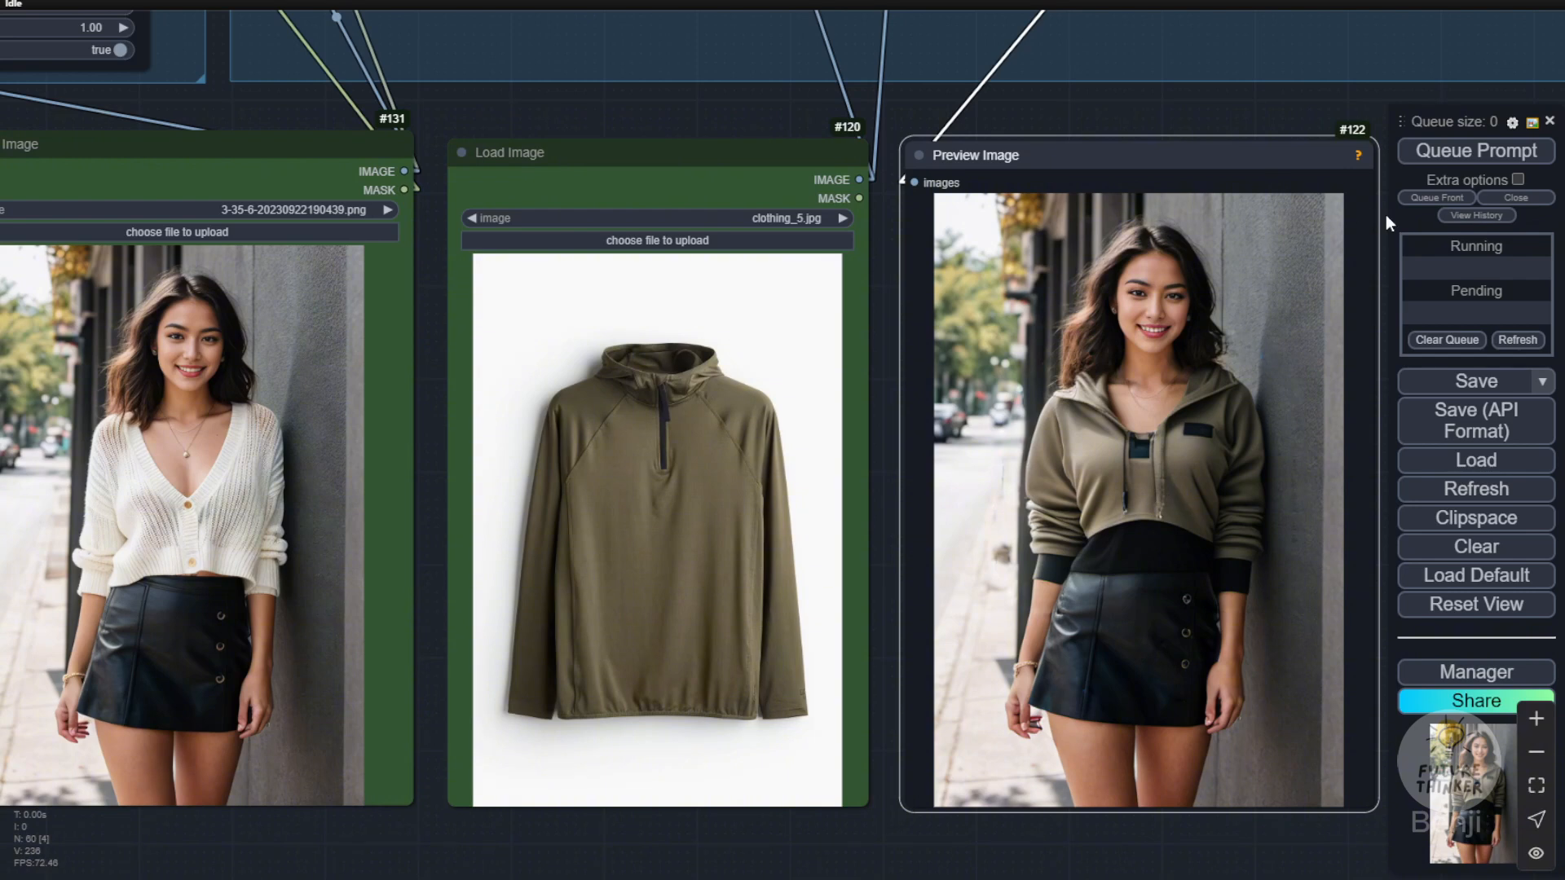
click(1465, 152)
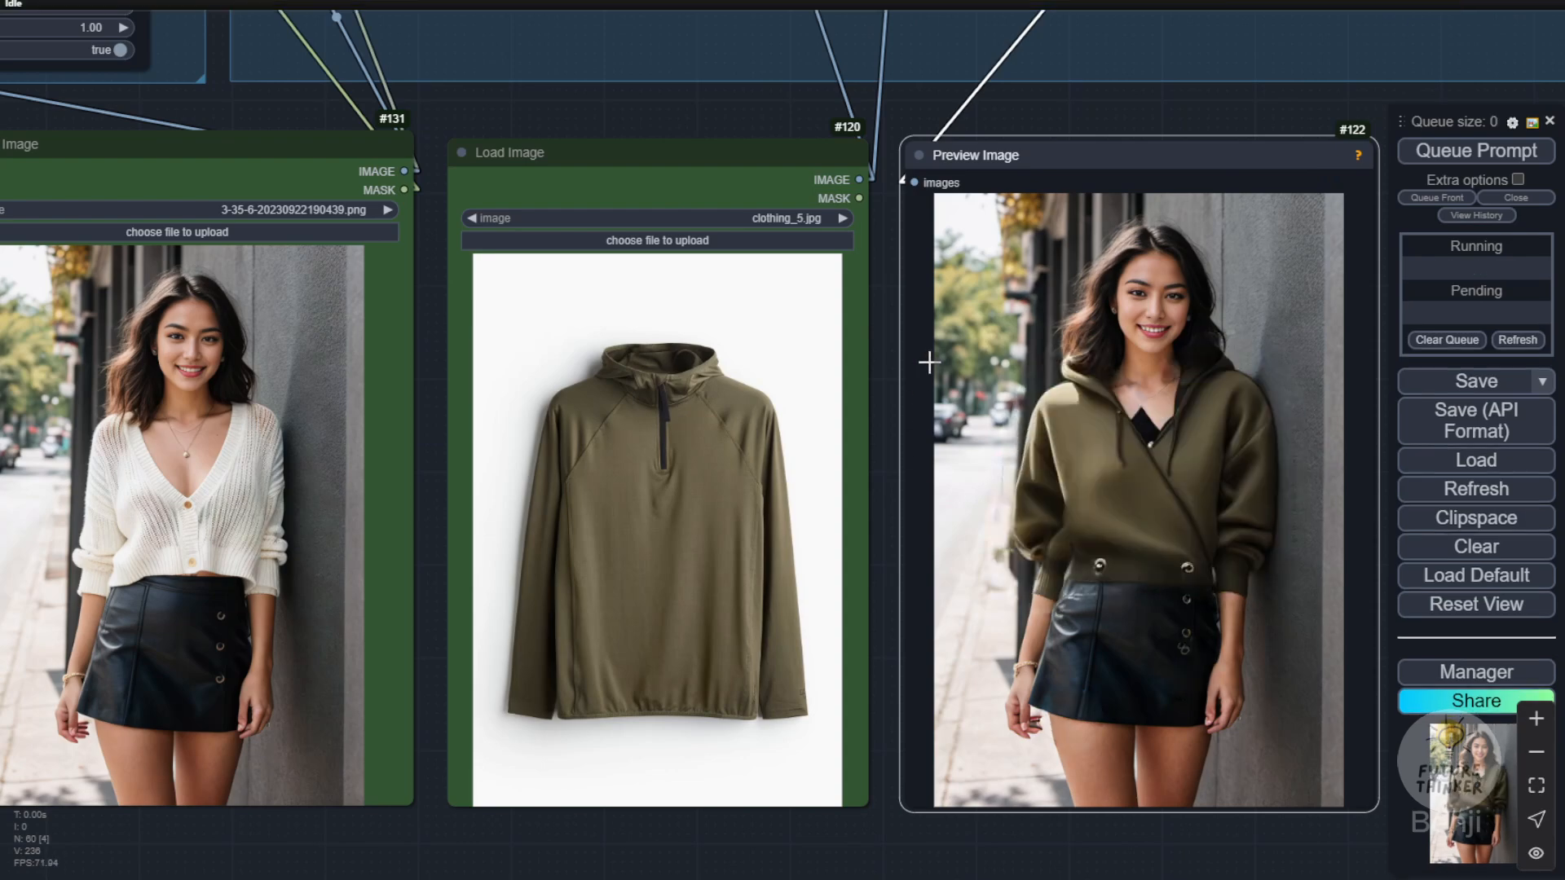
click(1440, 155)
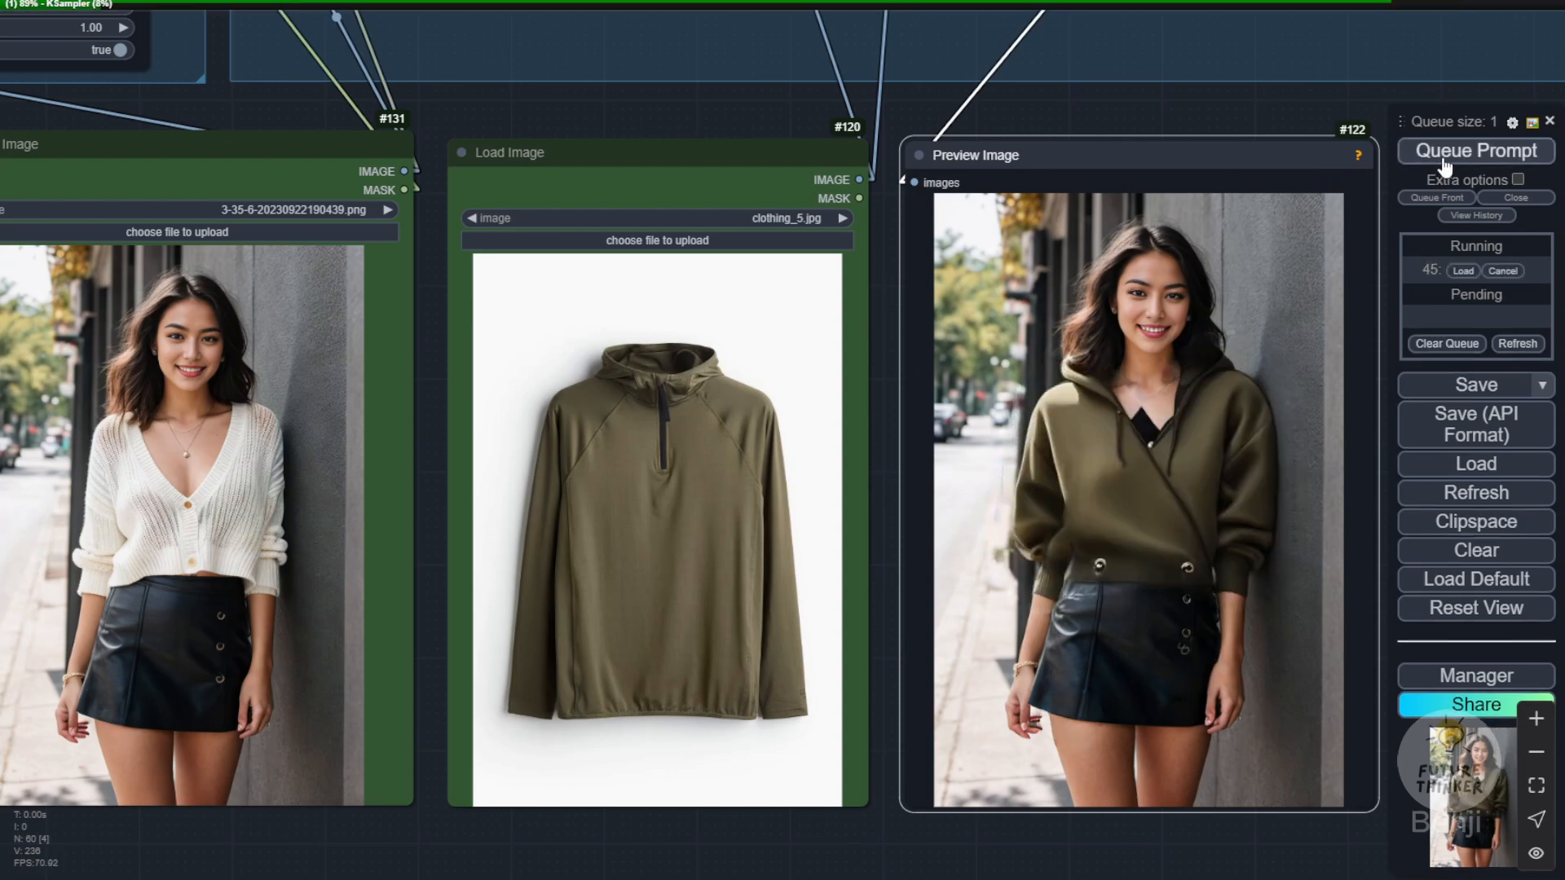
Step: Compare the source hoodie's collar and zipper with the latest result, and run the try-on once more
scroll(622, 436, up, 4)
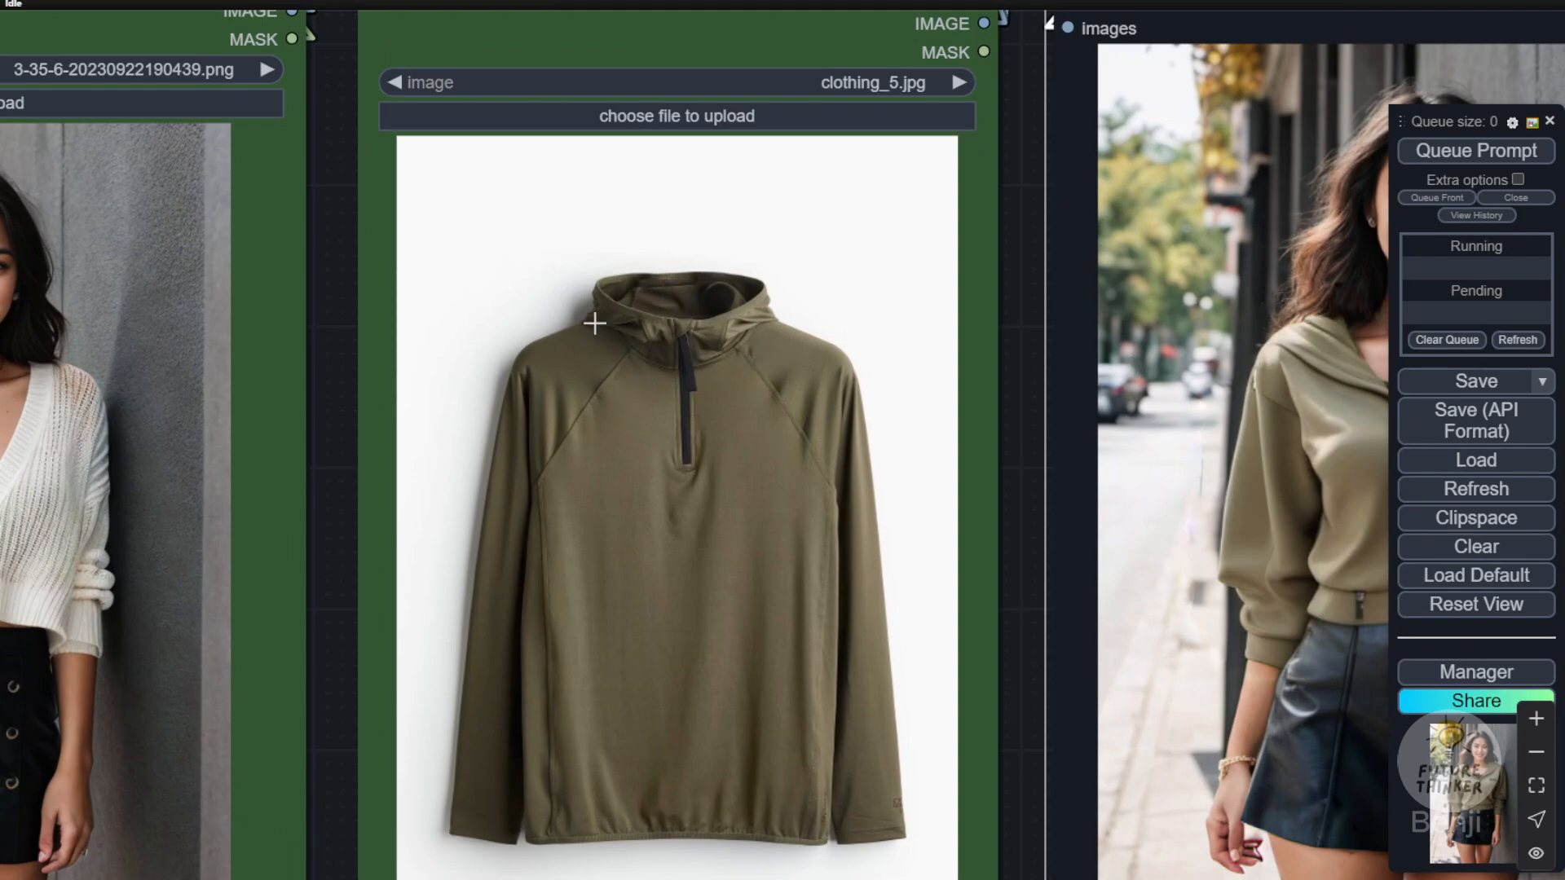
scroll(1160, 446, down, 4)
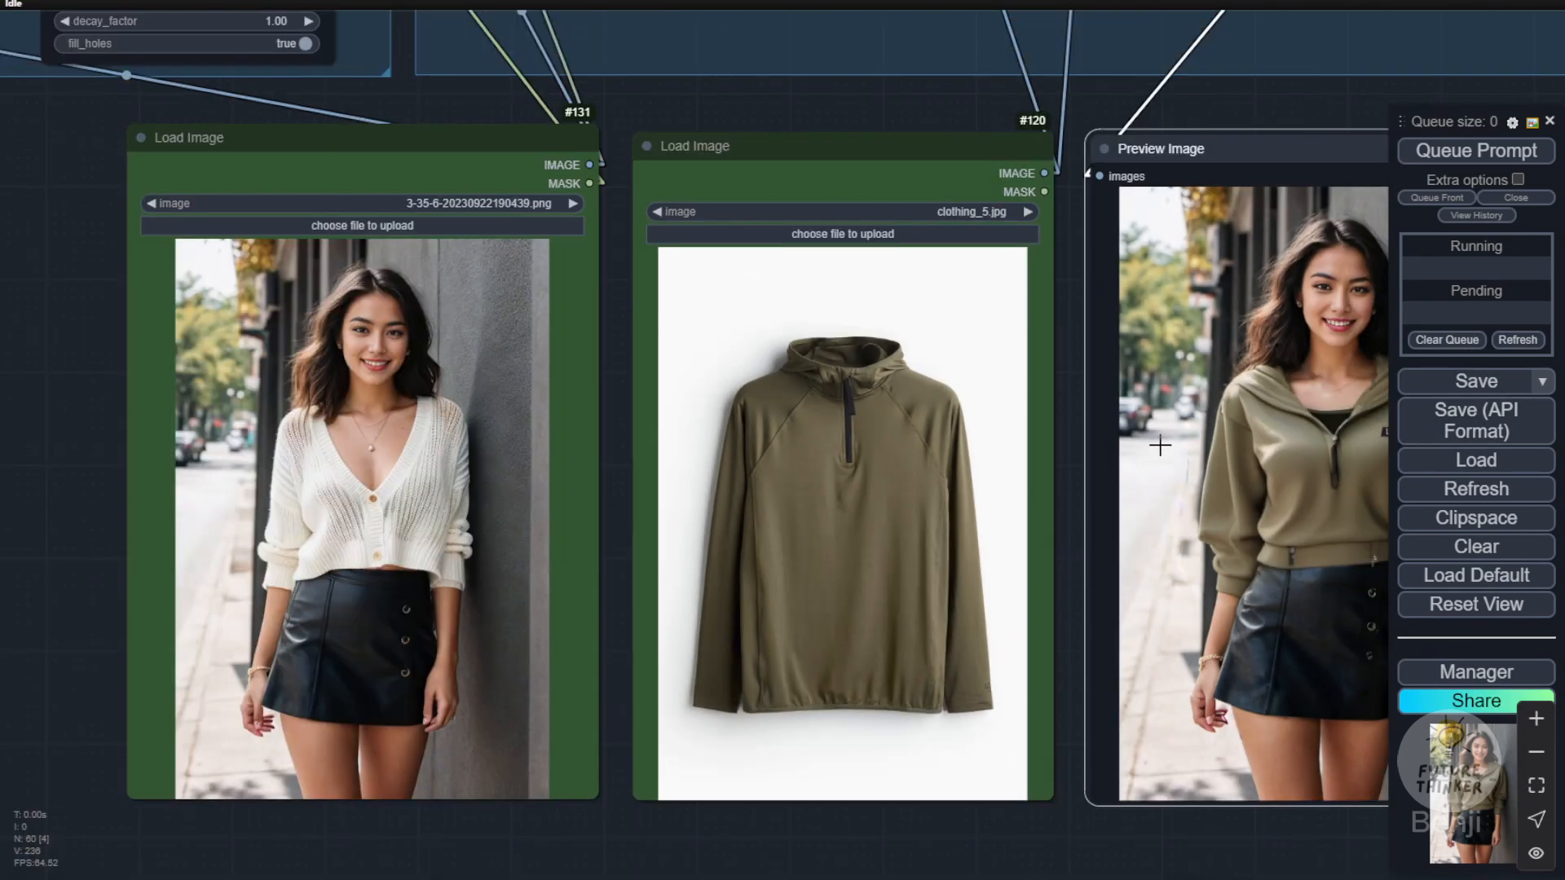
drag(1215, 113, 1129, 110)
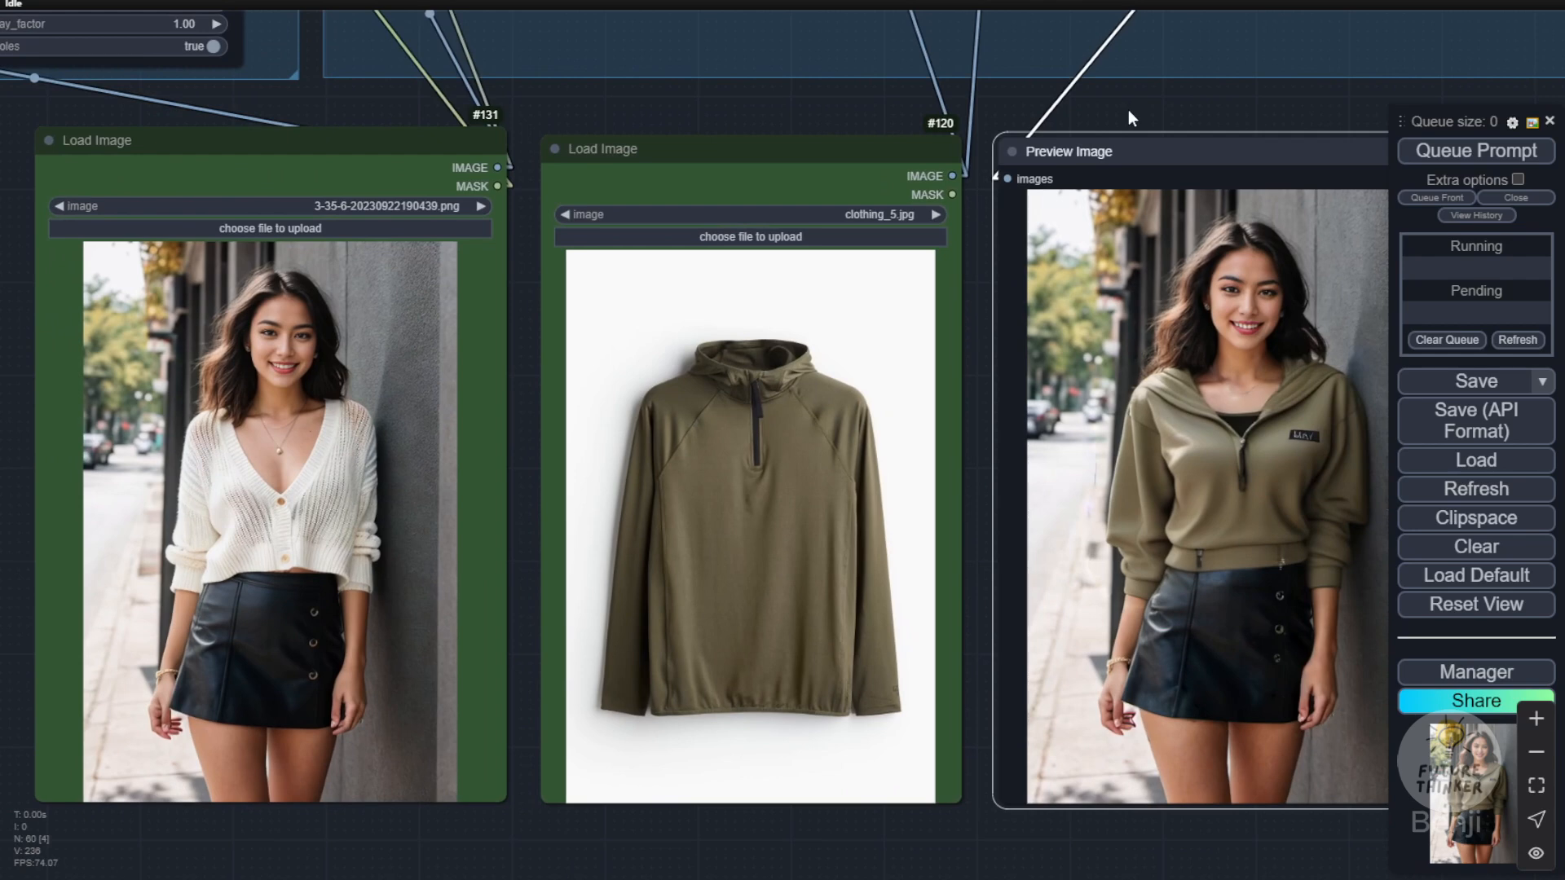
click(1448, 162)
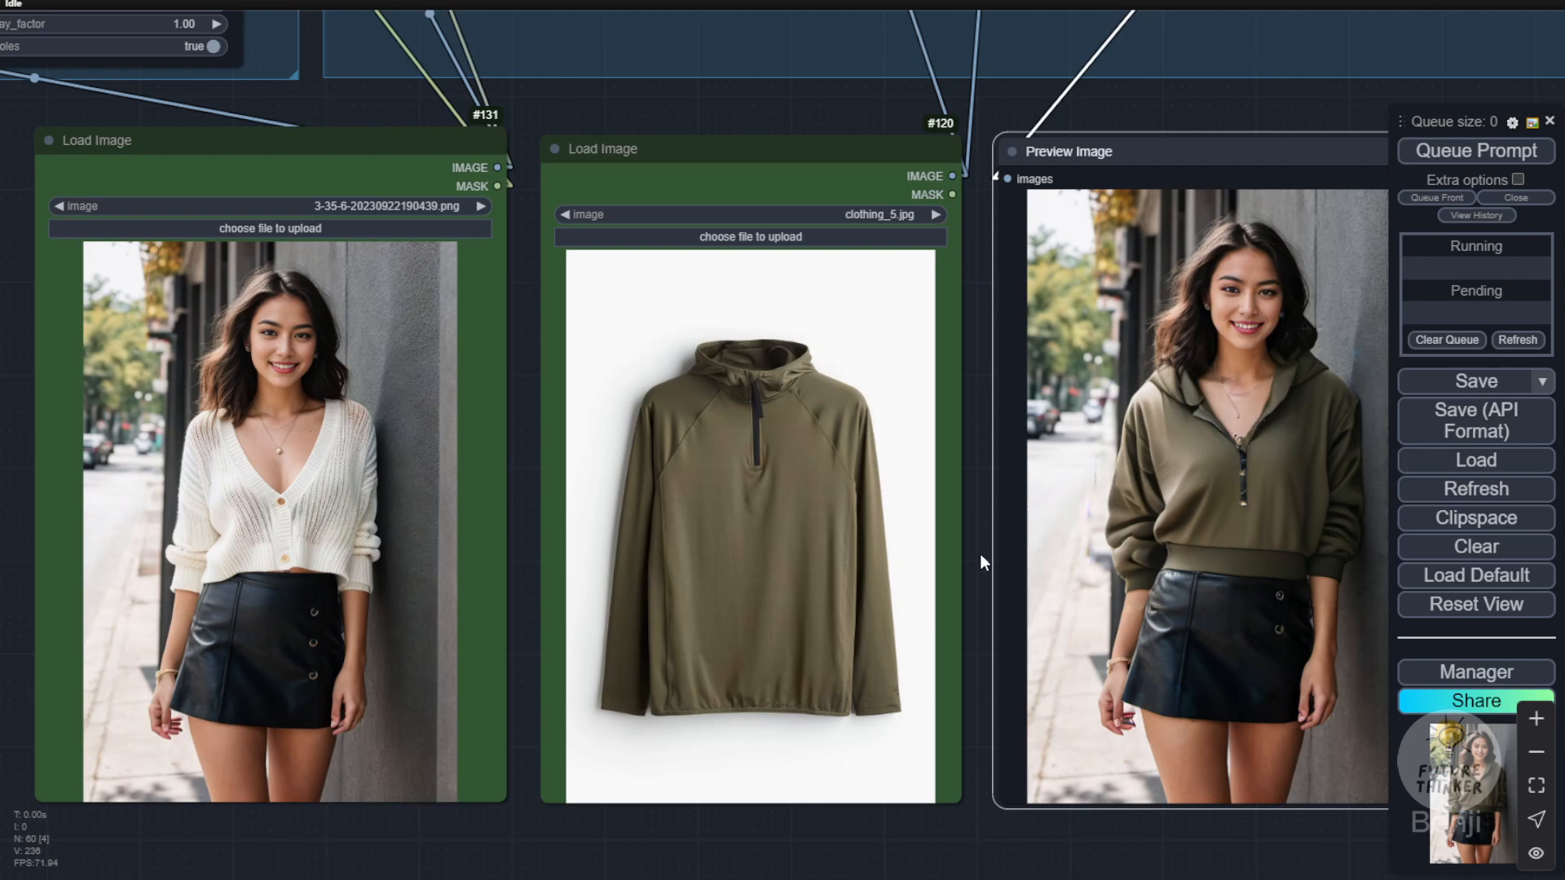
drag(980, 554, 921, 557)
scroll(1104, 507, up, 5)
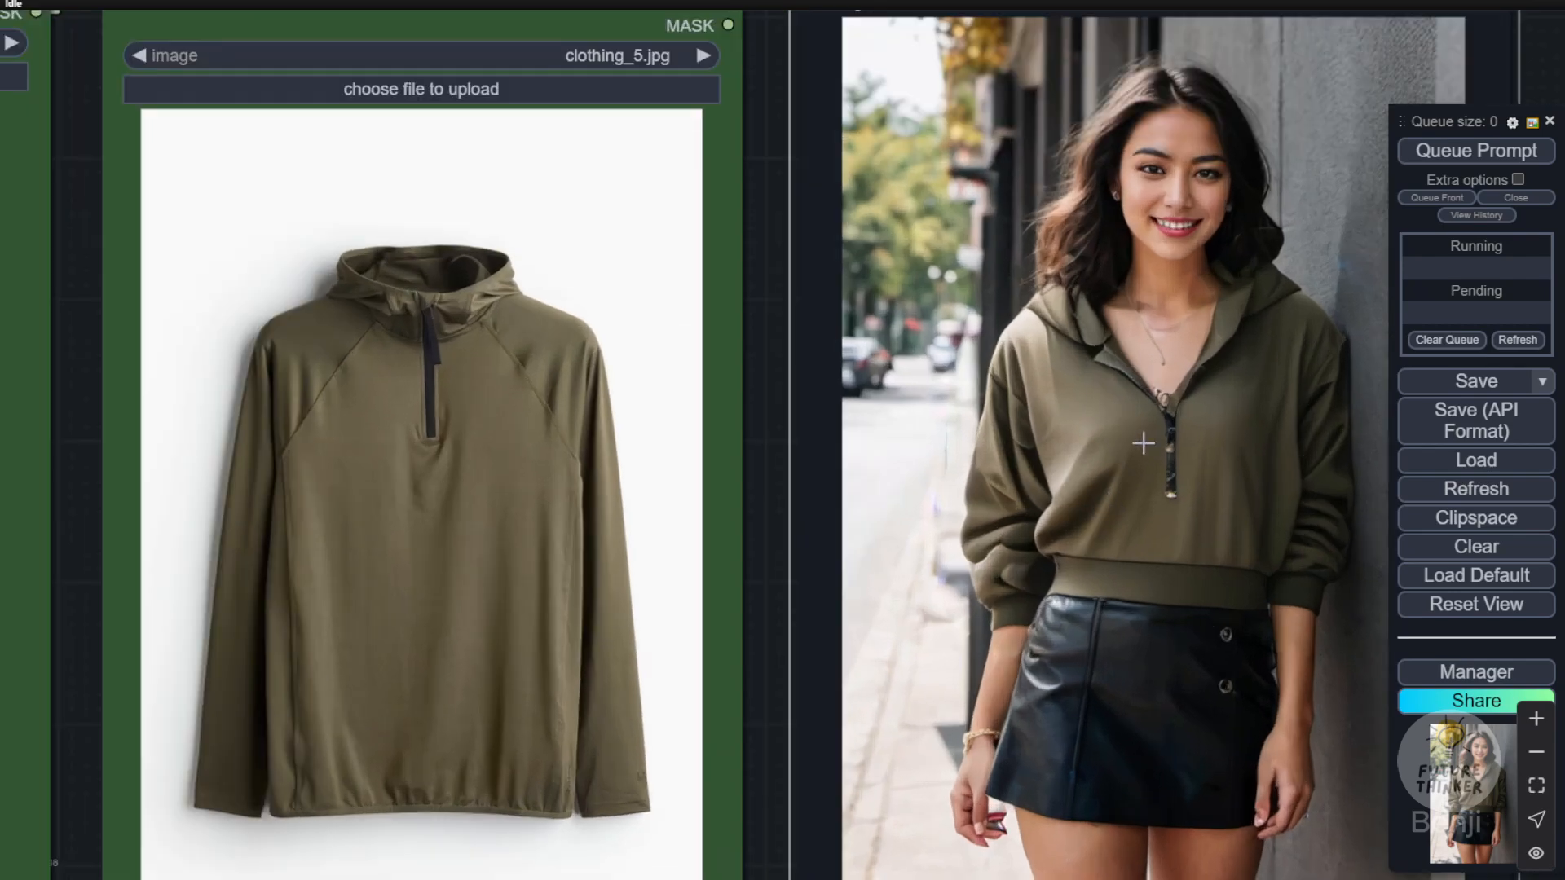
Step: Remove "multicam tank top" from the CR Combine Prompt text and set the KSampler cfg to 2.0
scroll(1144, 444, down, 6)
scroll(1054, 472, up, 3)
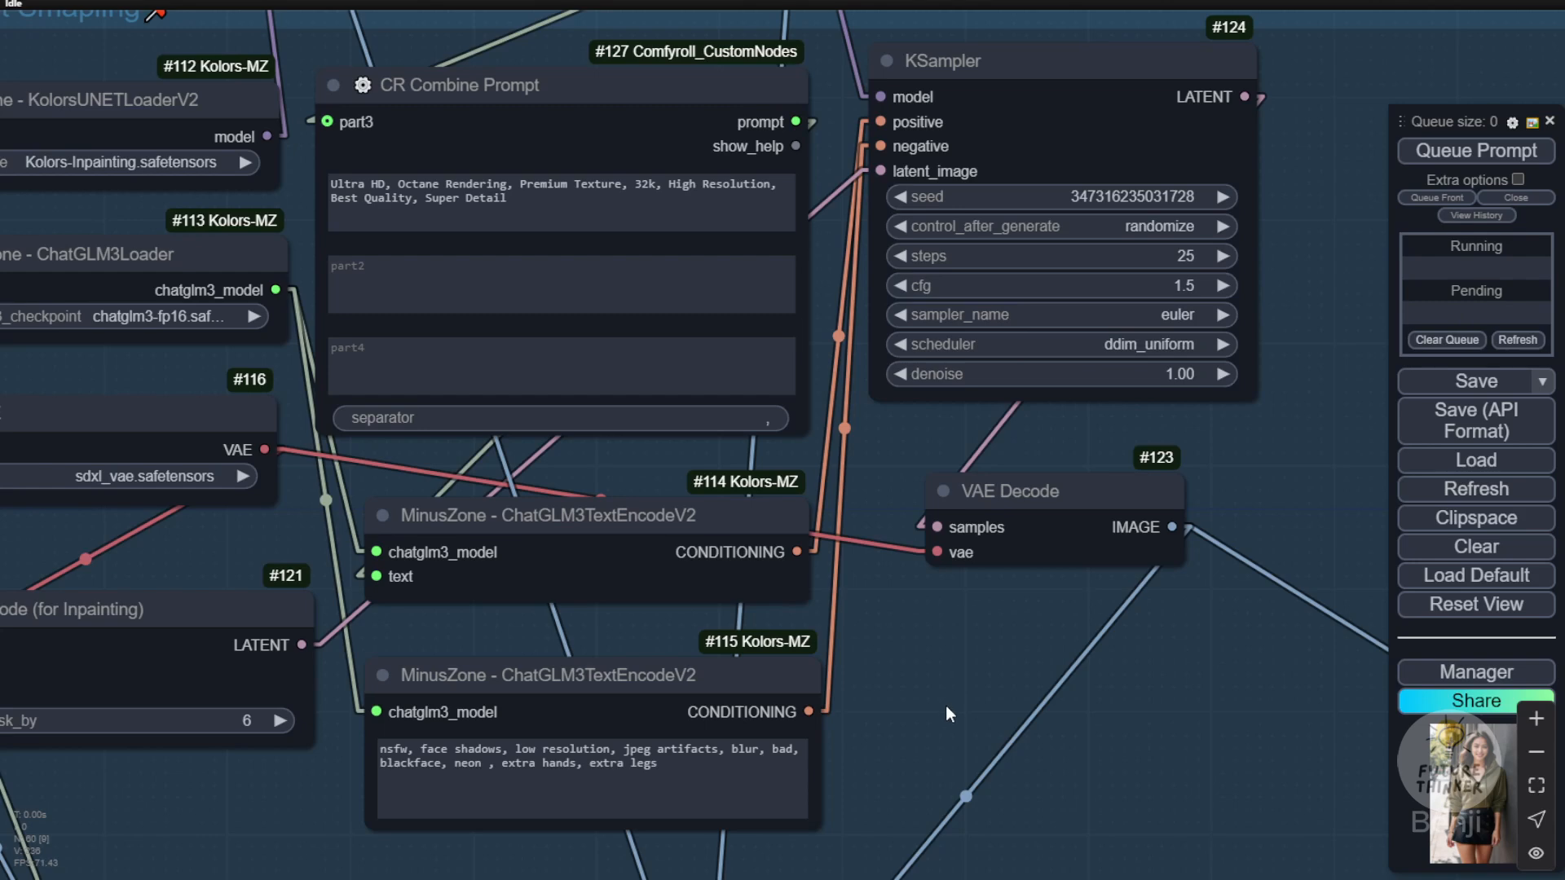
drag(946, 706, 811, 762)
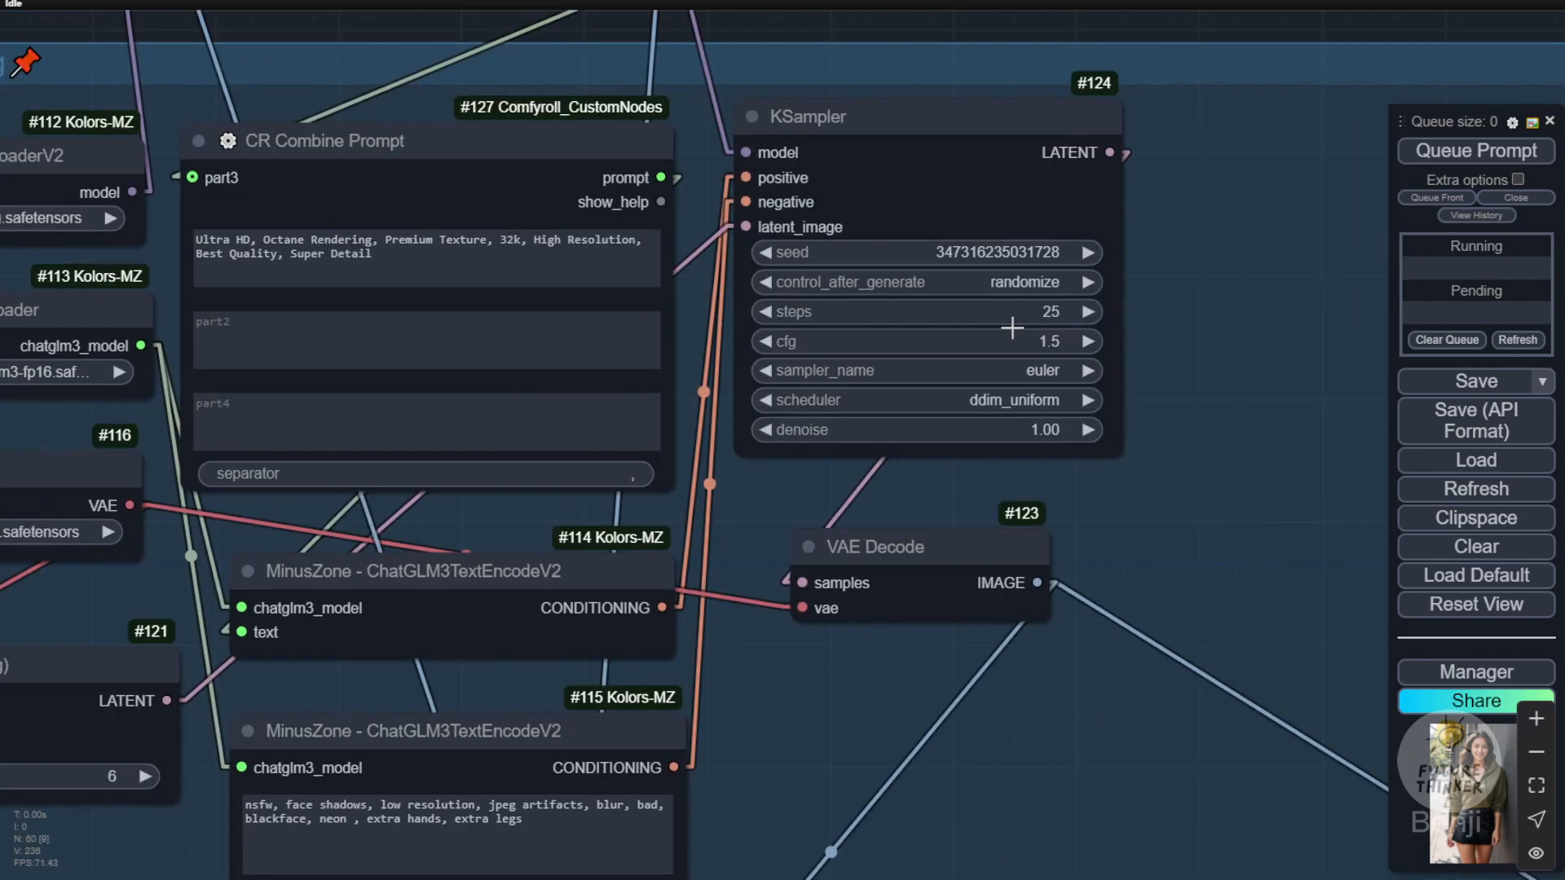
click(1088, 340)
scroll(970, 810, down, 5)
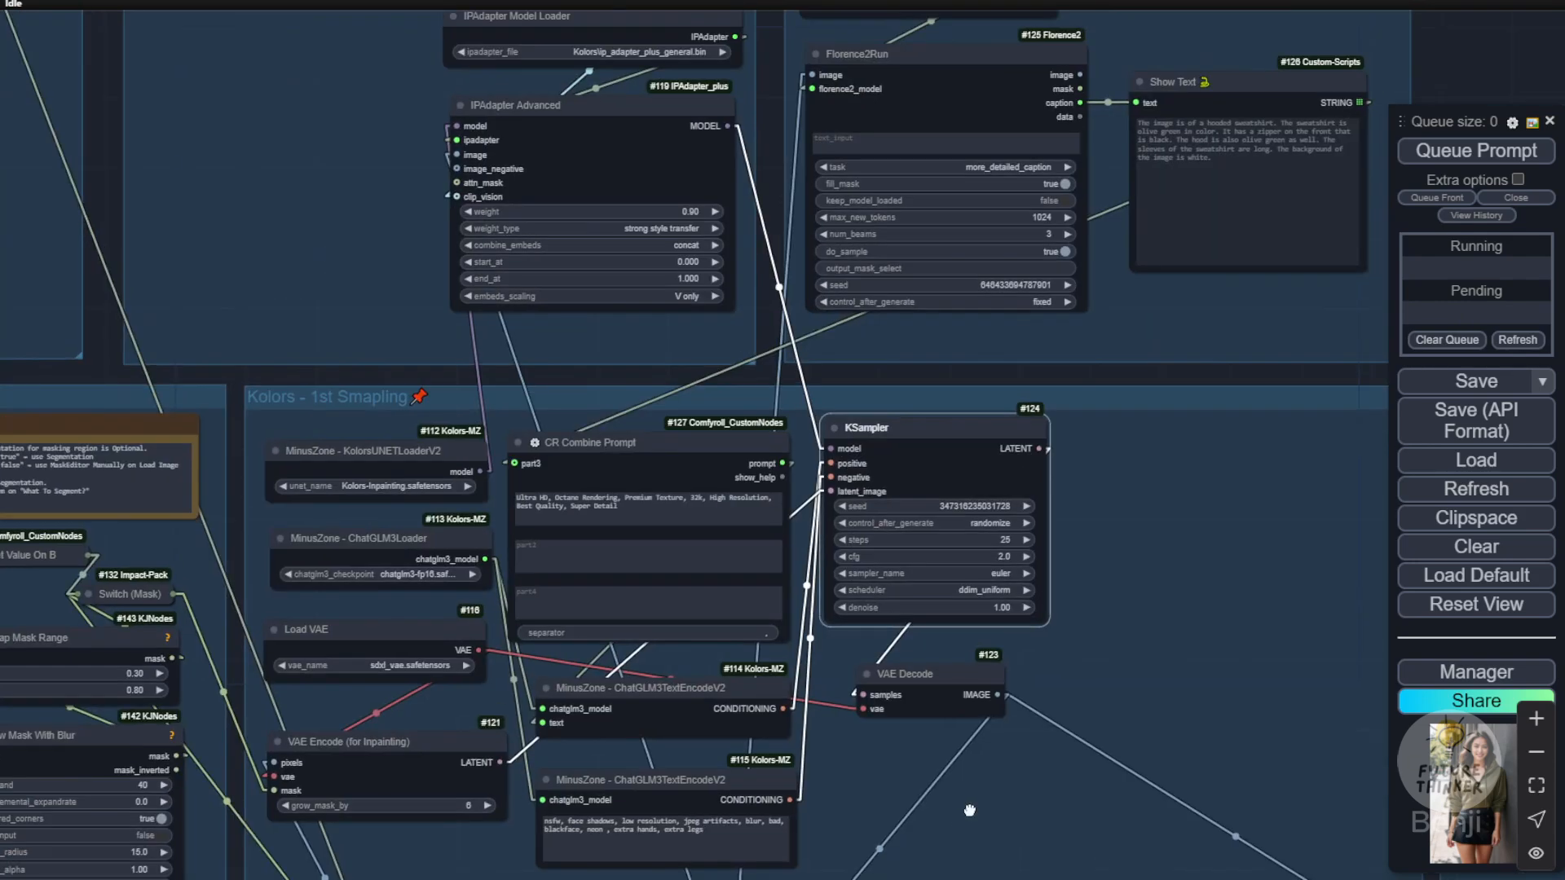
Step: Inspect the IPAdapter Advanced settings, and compare the hood, zipper and sleeves of the regenerated try-on with the source hoodie
drag(962, 764, 1025, 869)
drag(432, 231, 463, 317)
scroll(694, 317, up, 4)
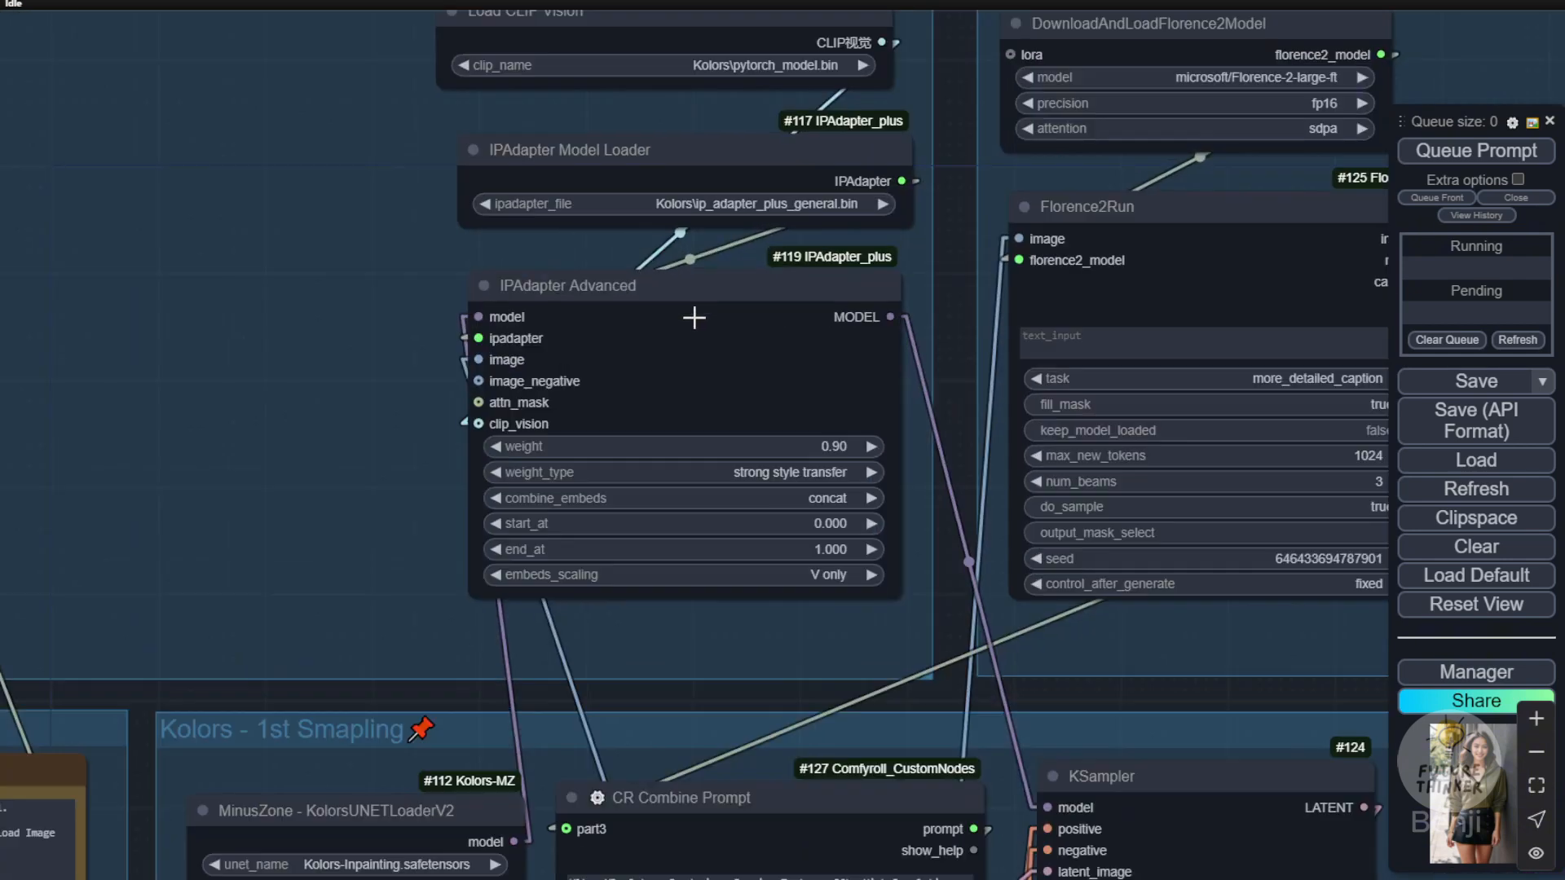
scroll(695, 317, up, 1)
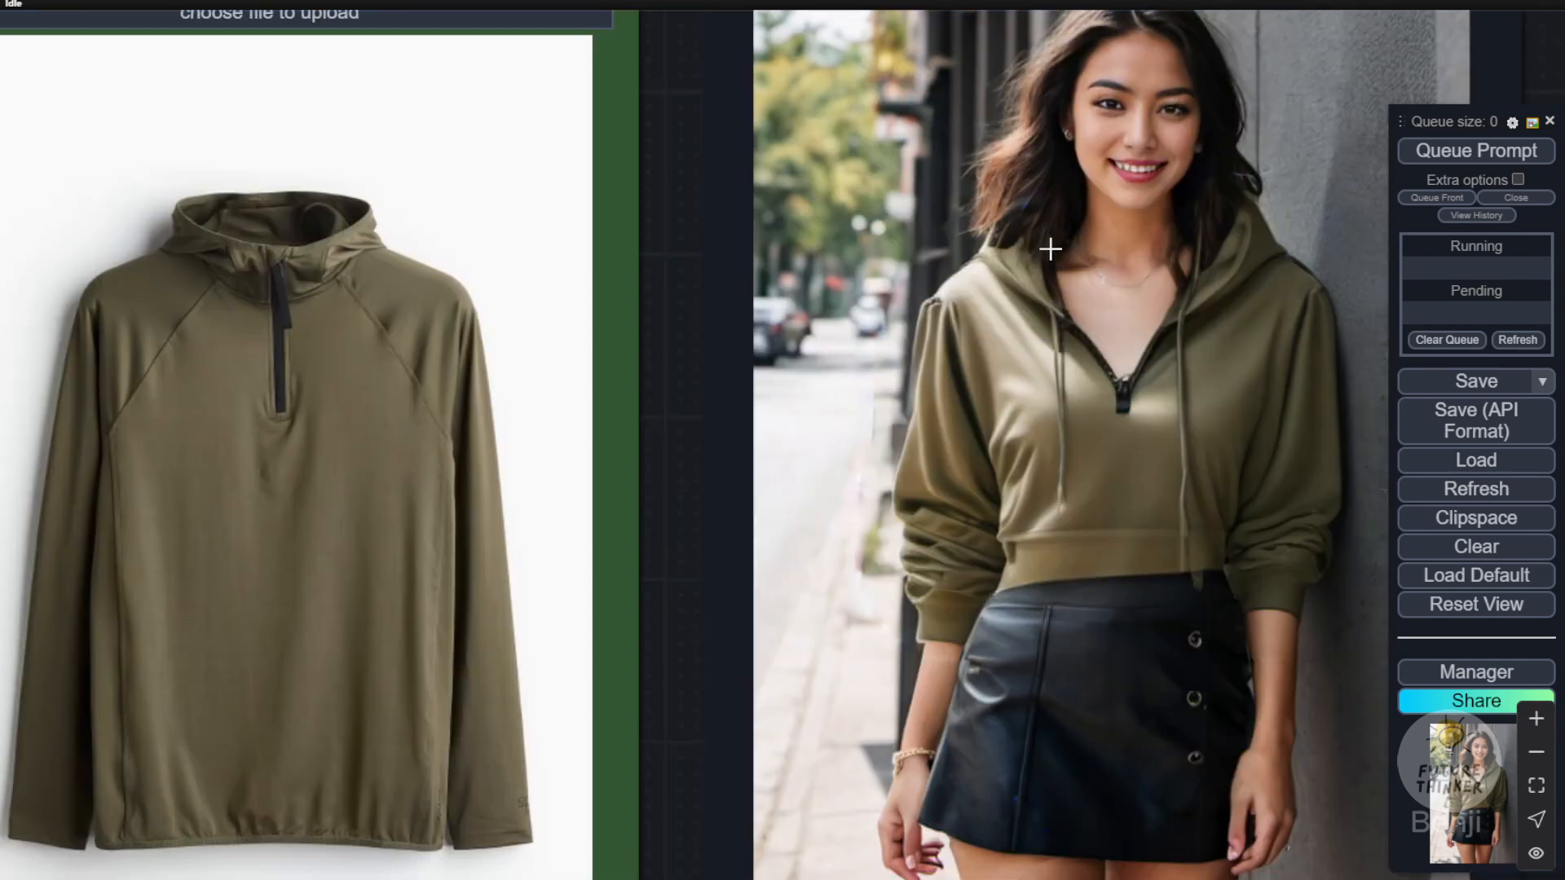
drag(676, 394, 869, 352)
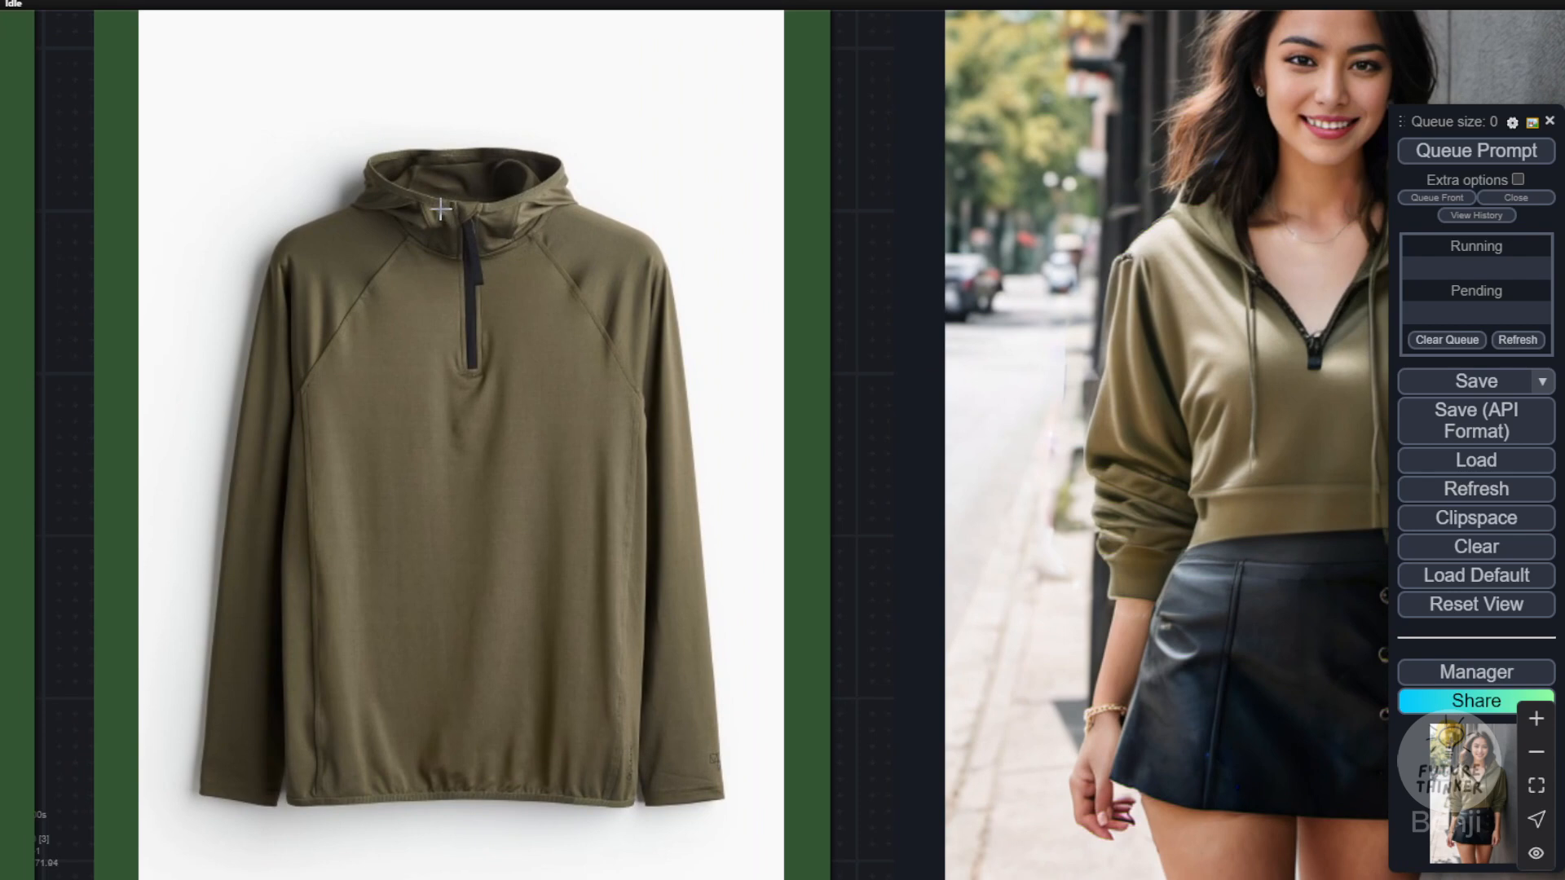
drag(856, 313, 612, 326)
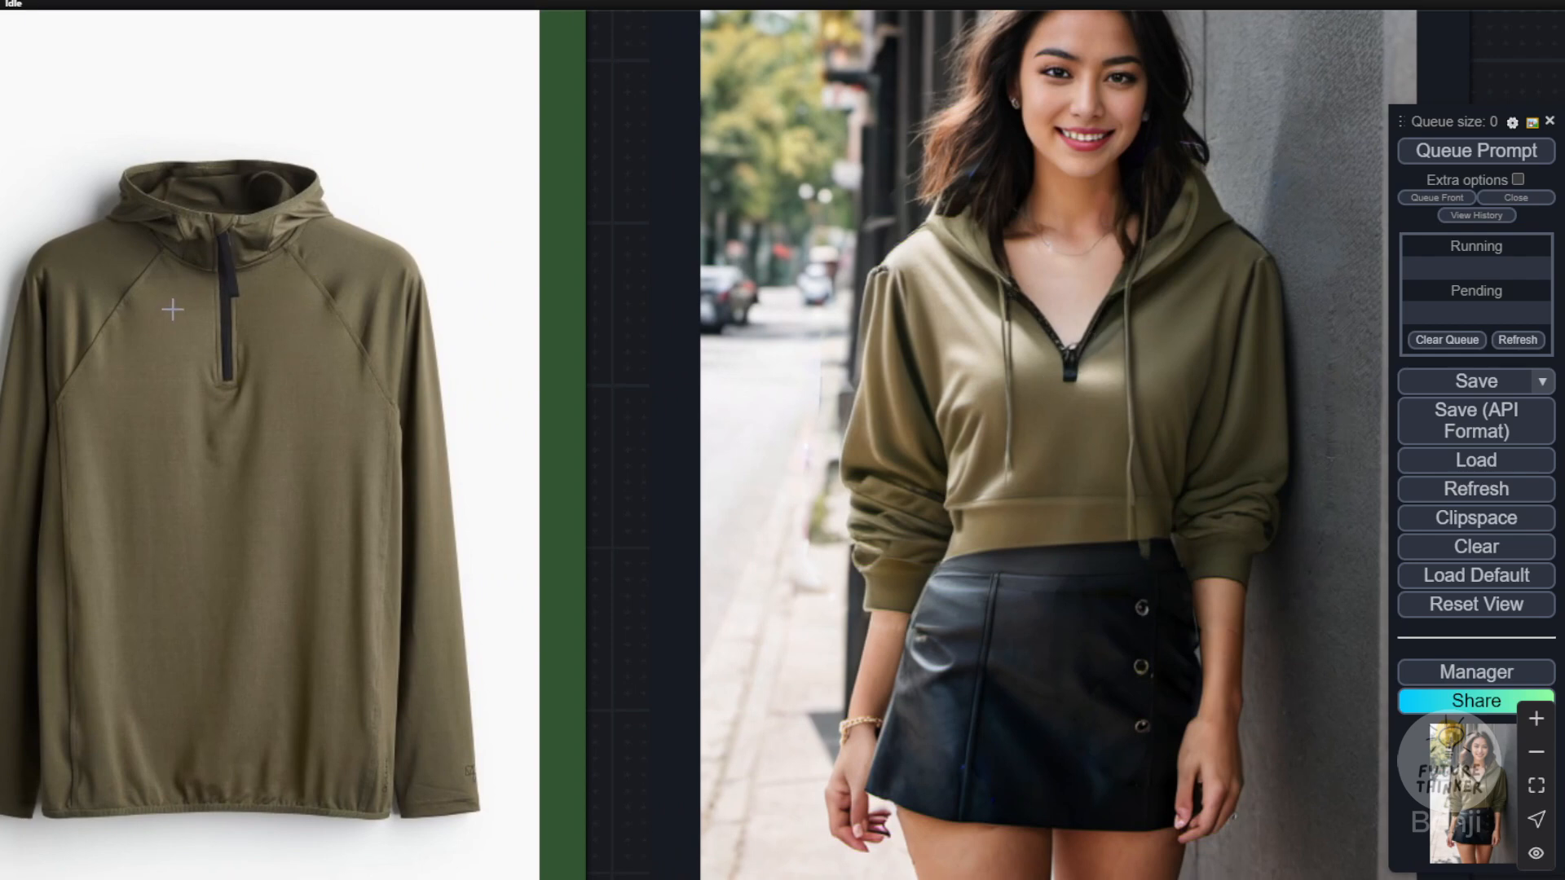
scroll(995, 359, down, 3)
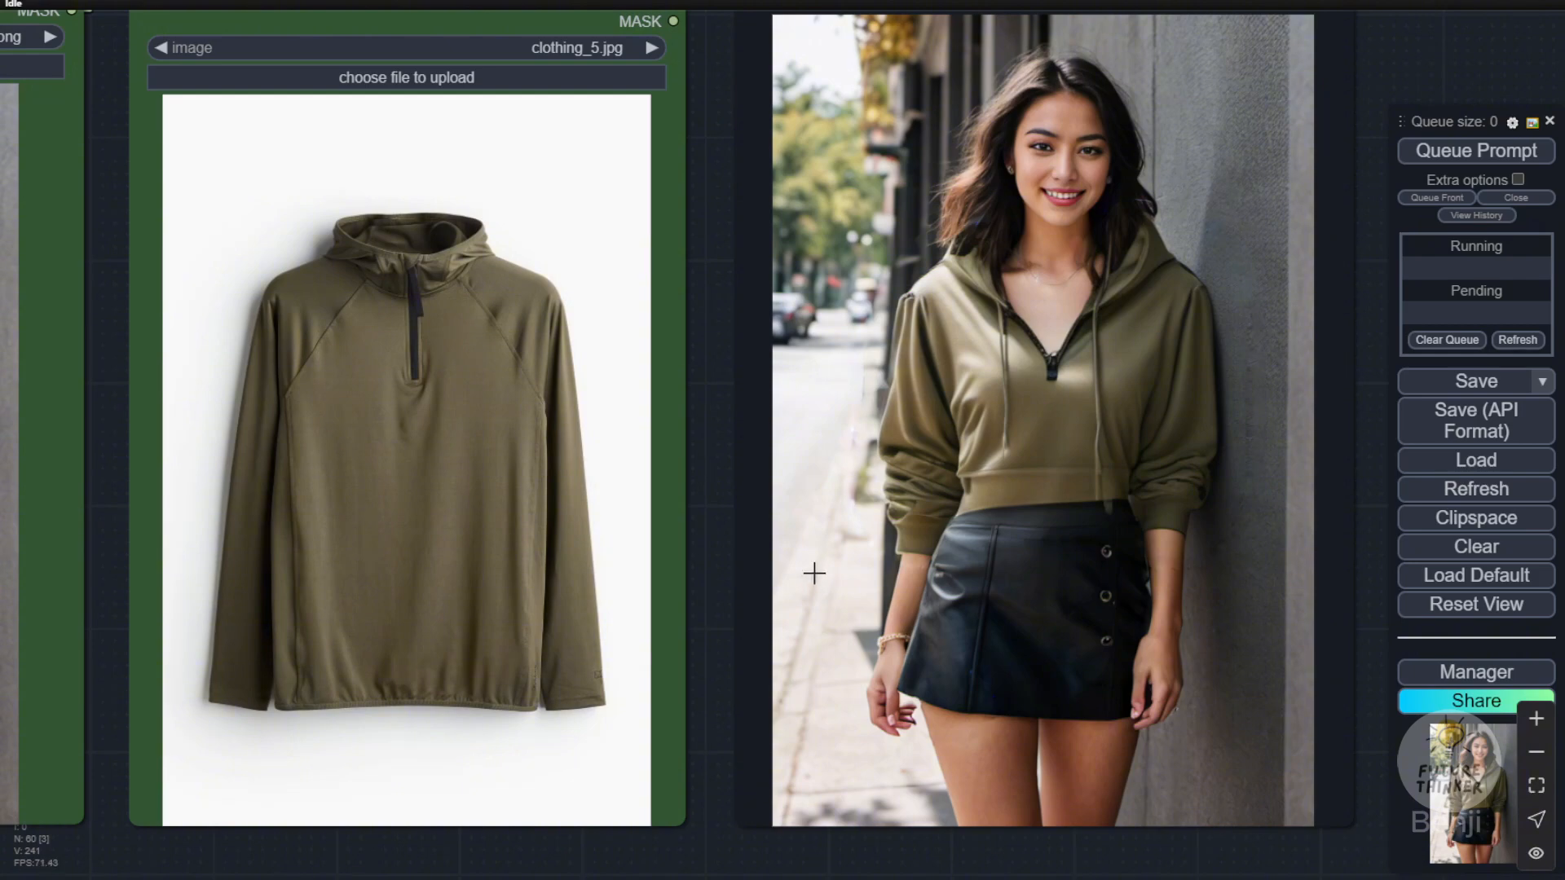
scroll(807, 570, down, 2)
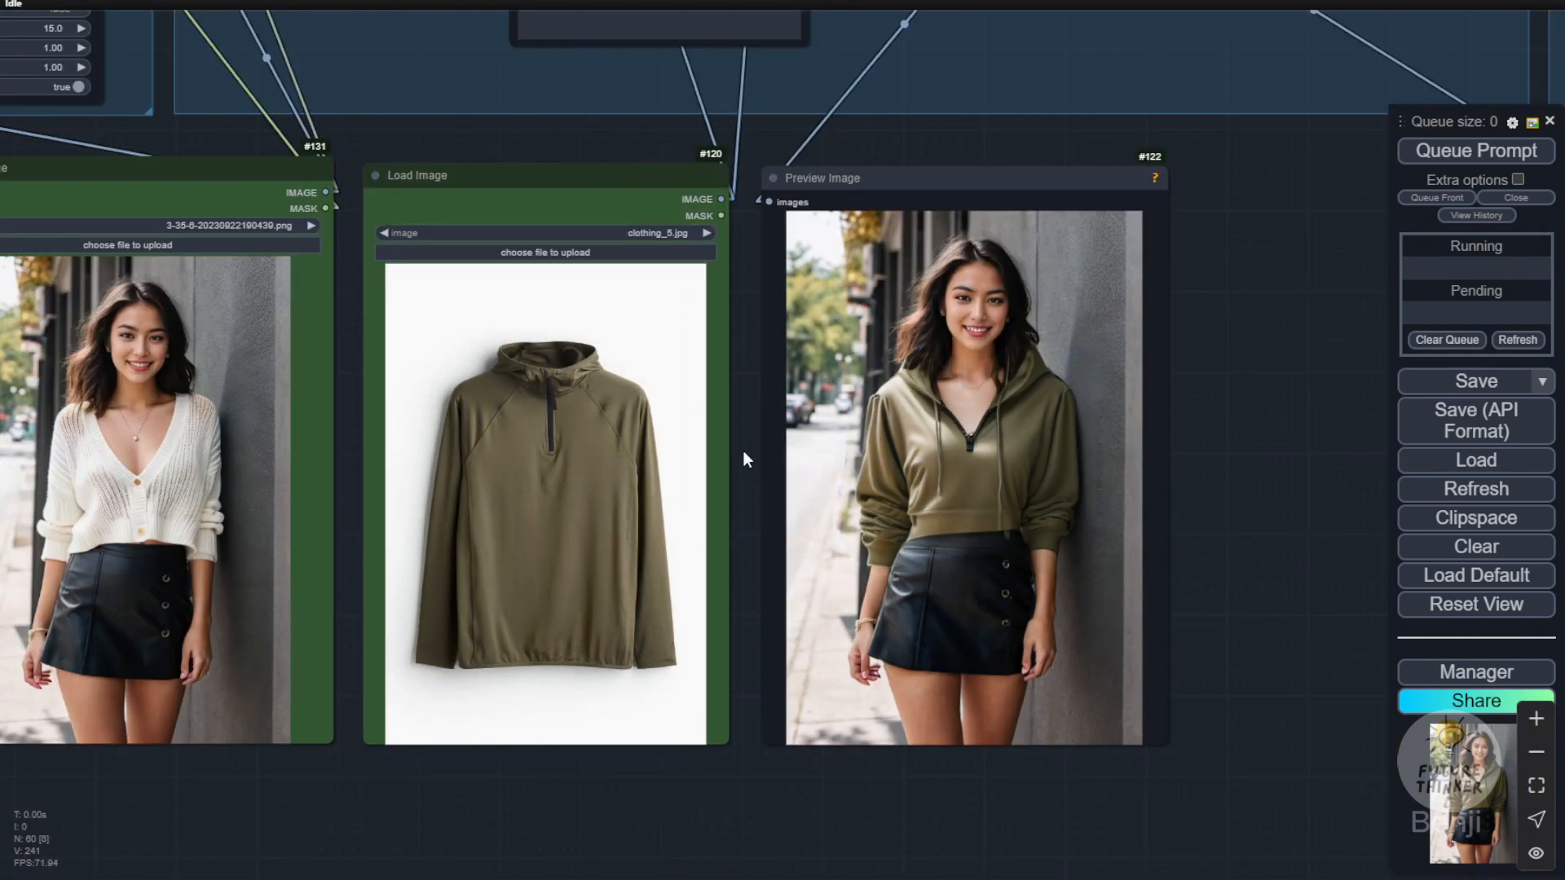
Step: Load the patterned bow blouse clothing-(13).png as the clothing image and run the try-on on the white-cardigan photo
drag(744, 459, 952, 484)
scroll(457, 450, up, 4)
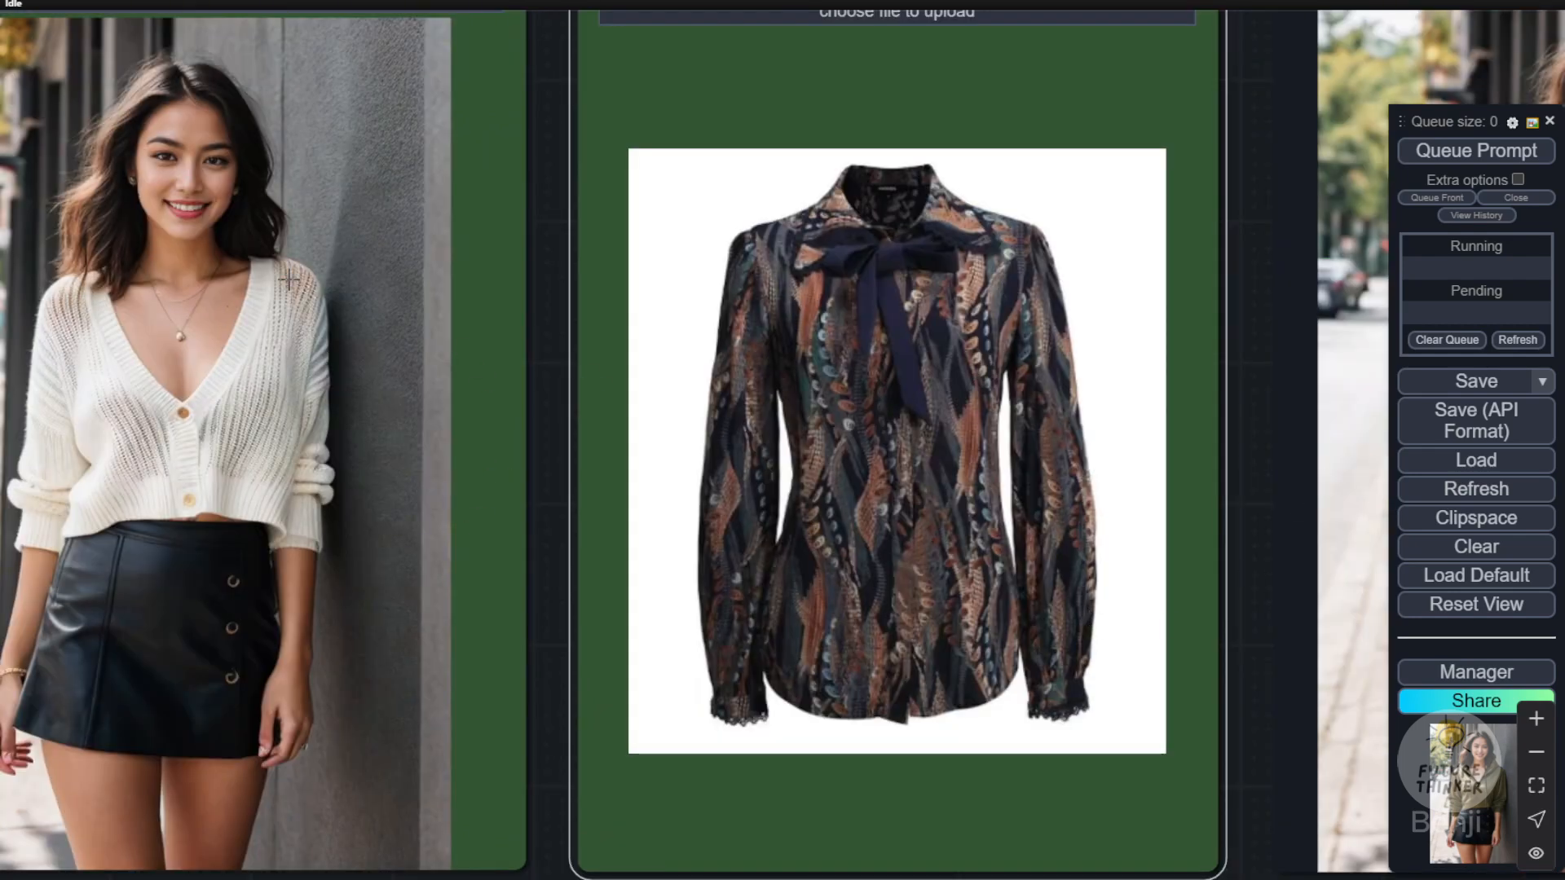
scroll(626, 516, down, 3)
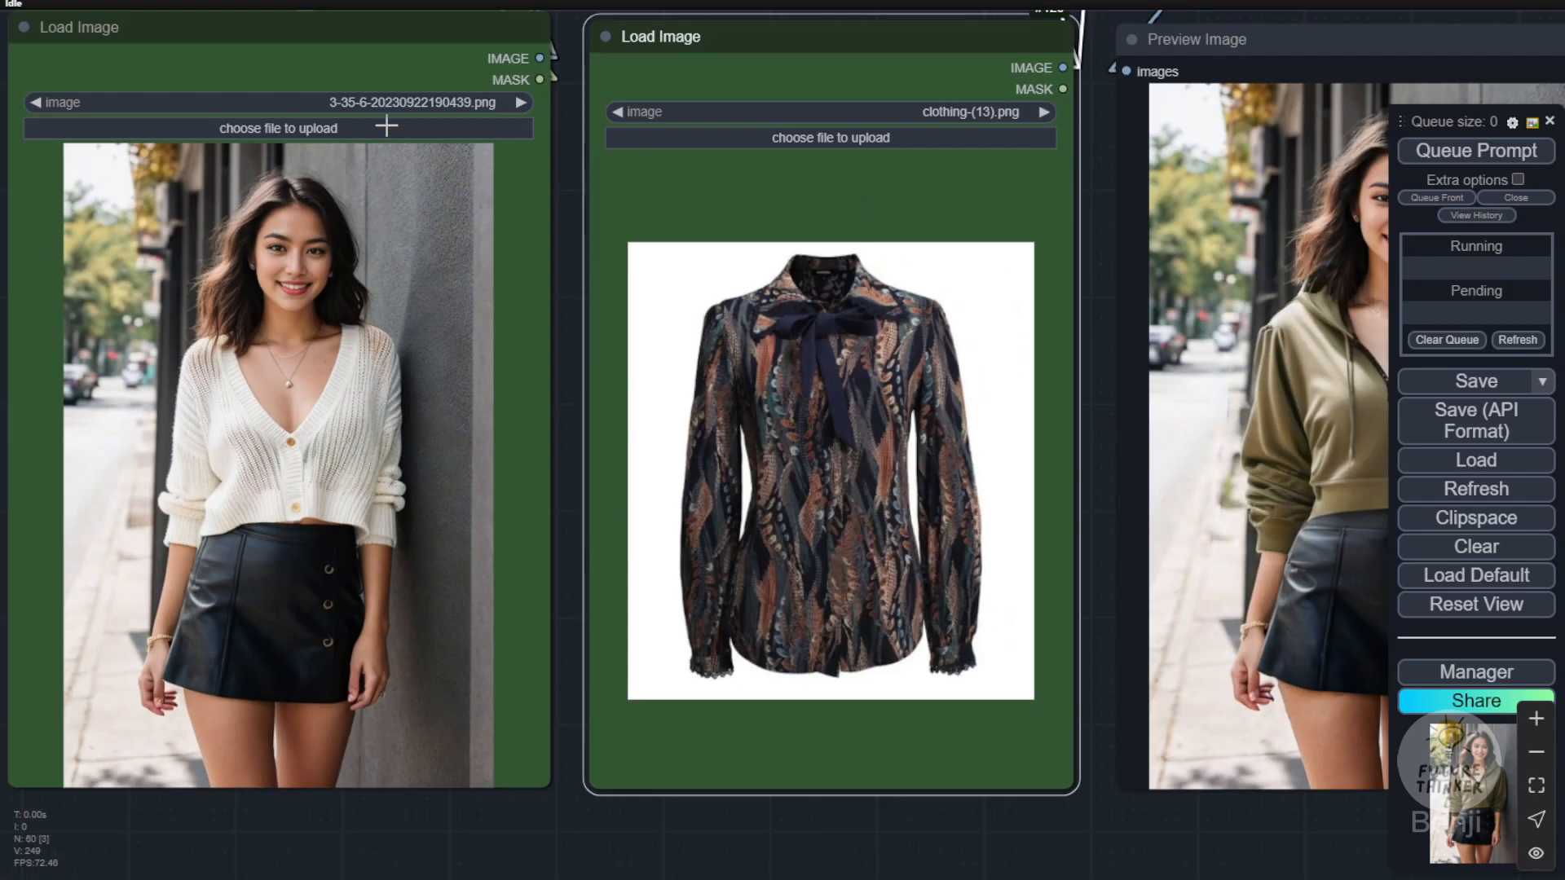
click(1496, 152)
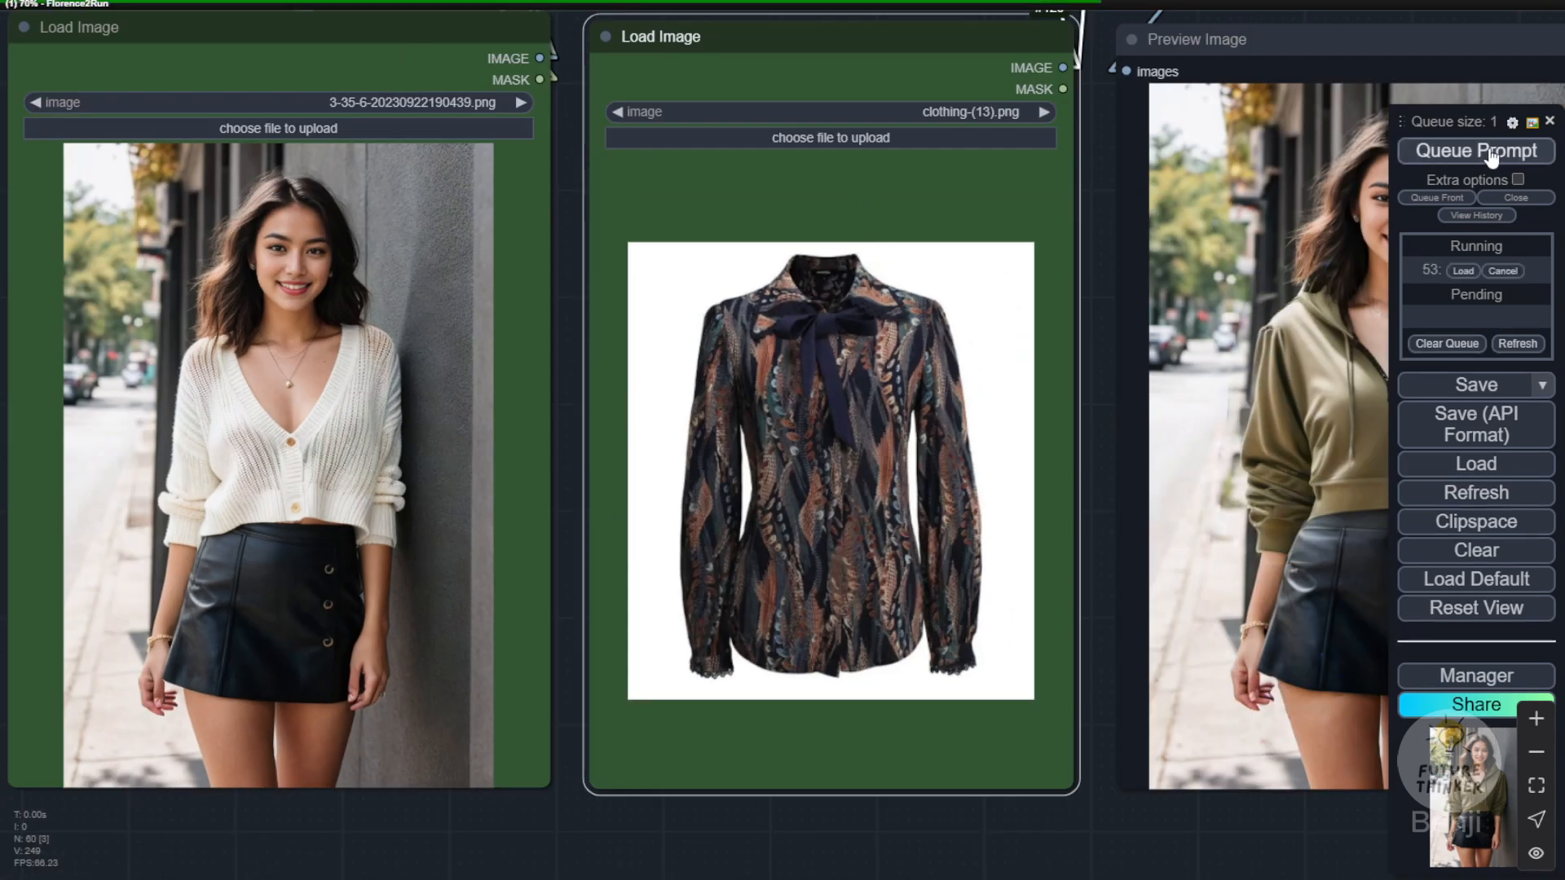
scroll(797, 817, down, 4)
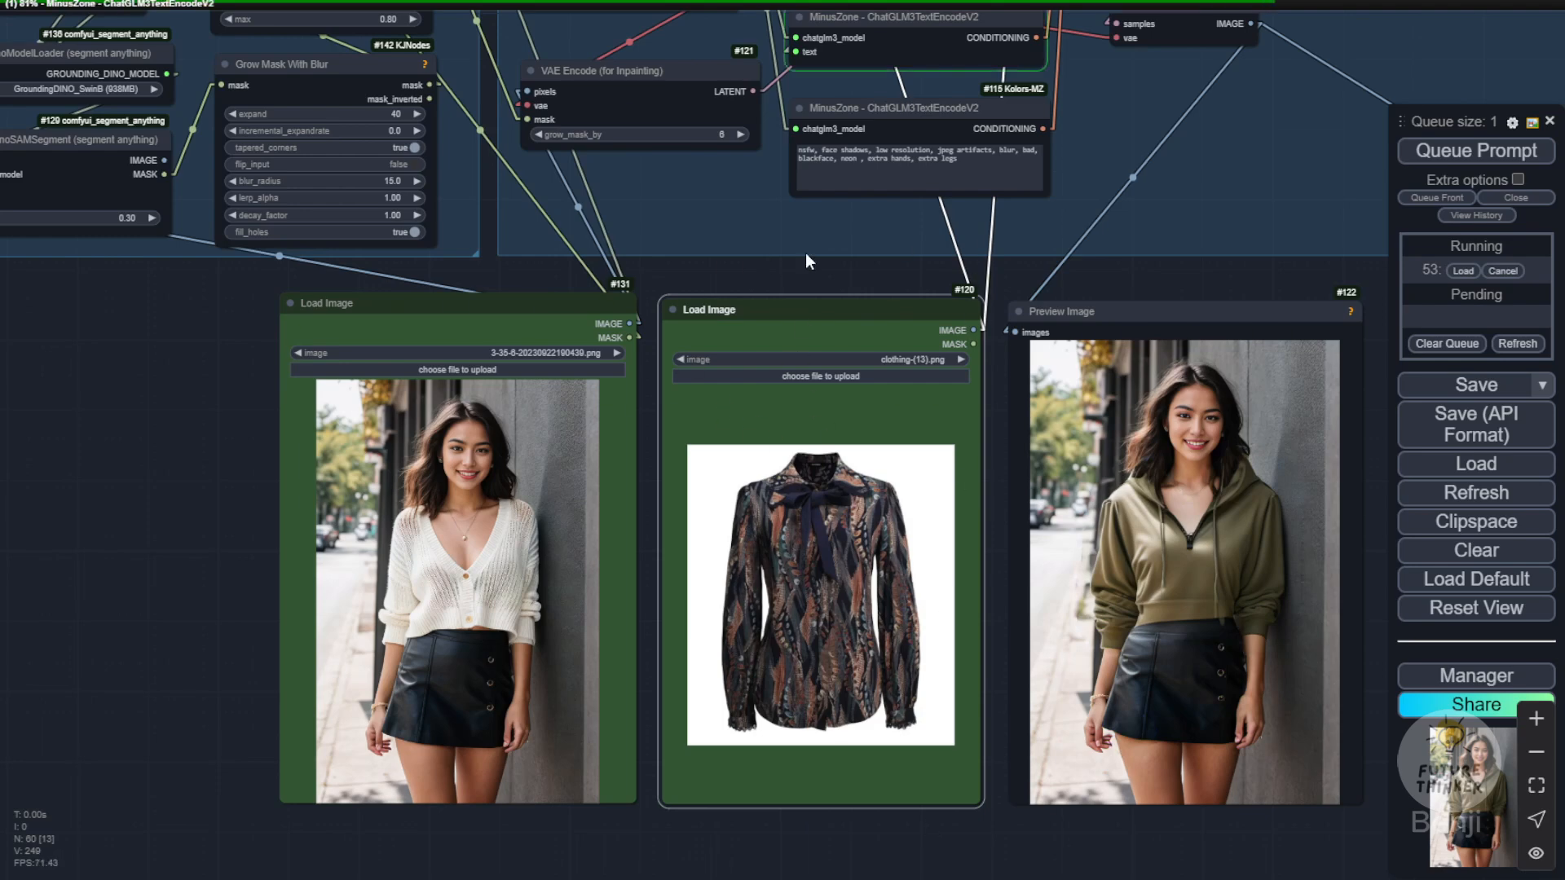
drag(825, 267, 732, 252)
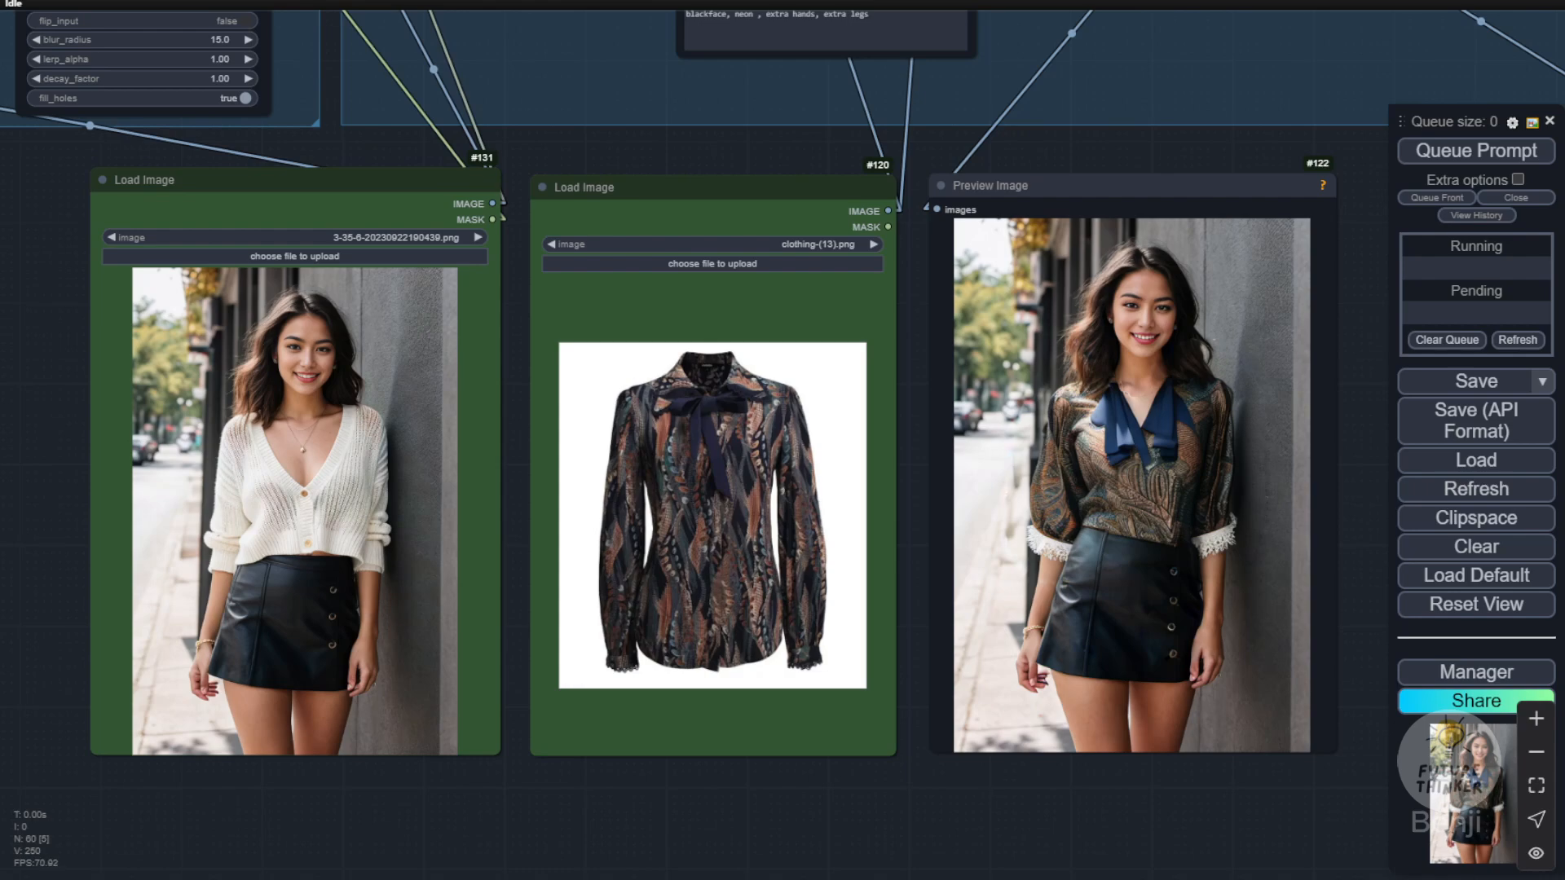
Step: Paint a mask over the white cardigan and both arms down to the wrists in the MaskEditor, and save it to the node
drag(244, 460, 264, 517)
right_click(264, 517)
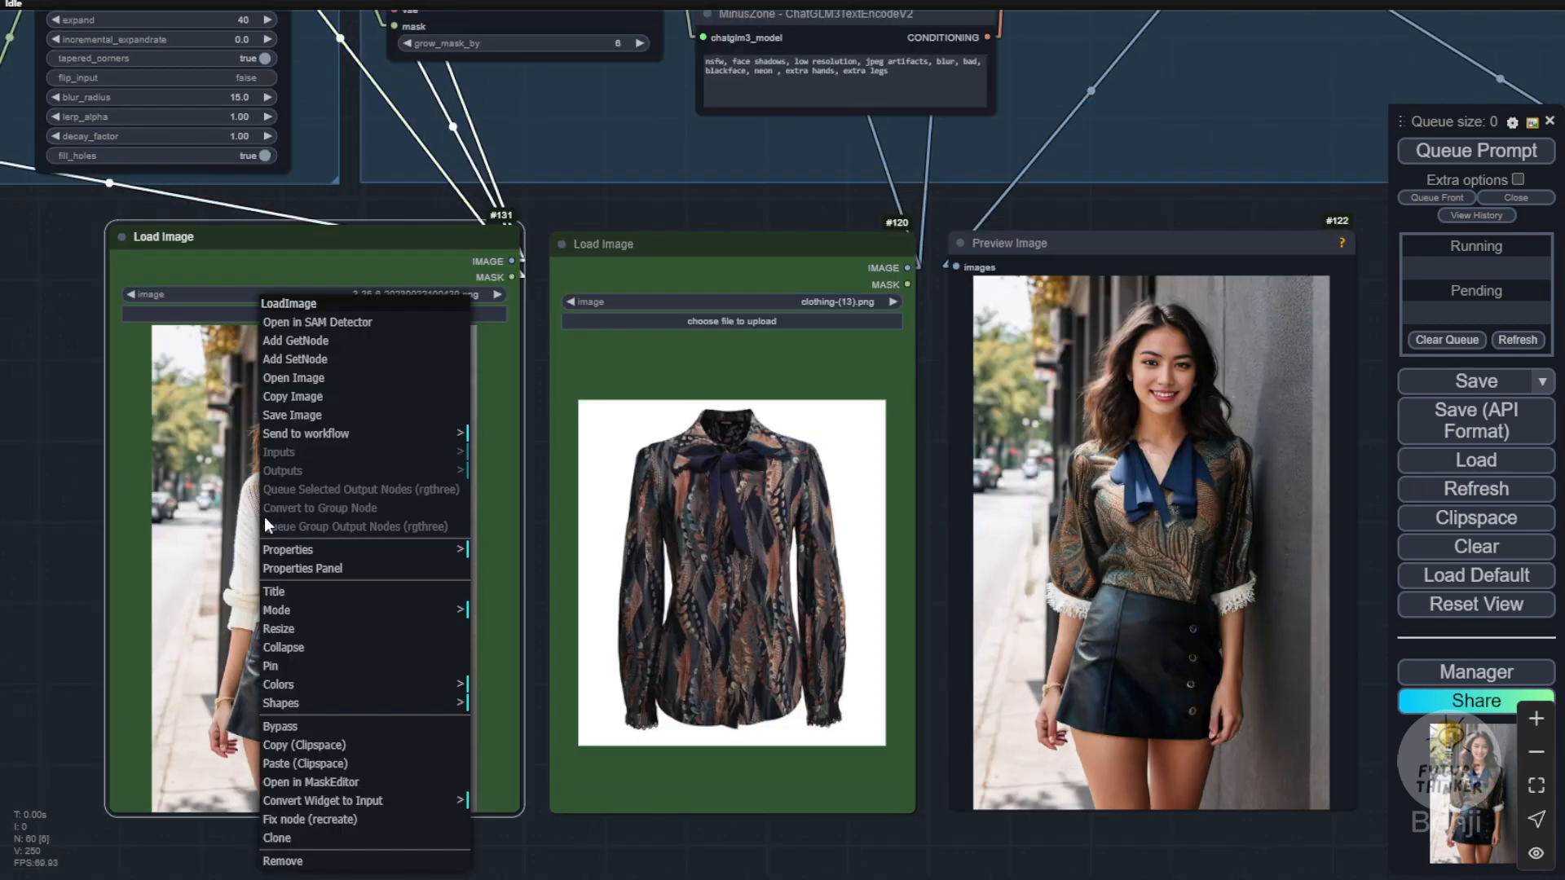
click(368, 783)
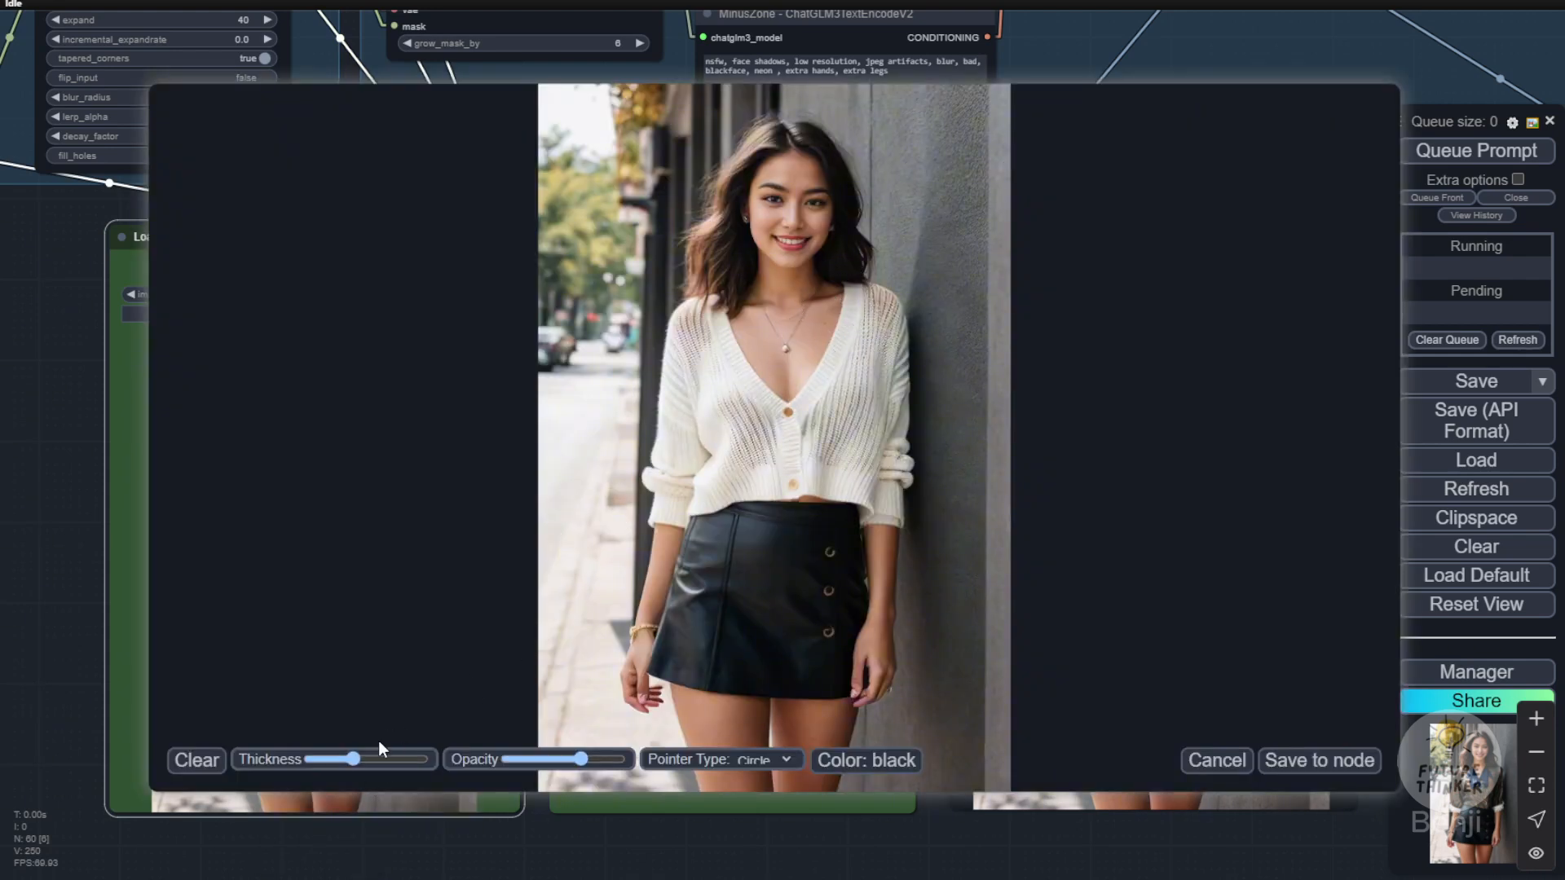
mouse_move(674, 499)
mouse_down()
mouse_move(688, 321)
mouse_move(820, 355)
mouse_move(749, 312)
mouse_up()
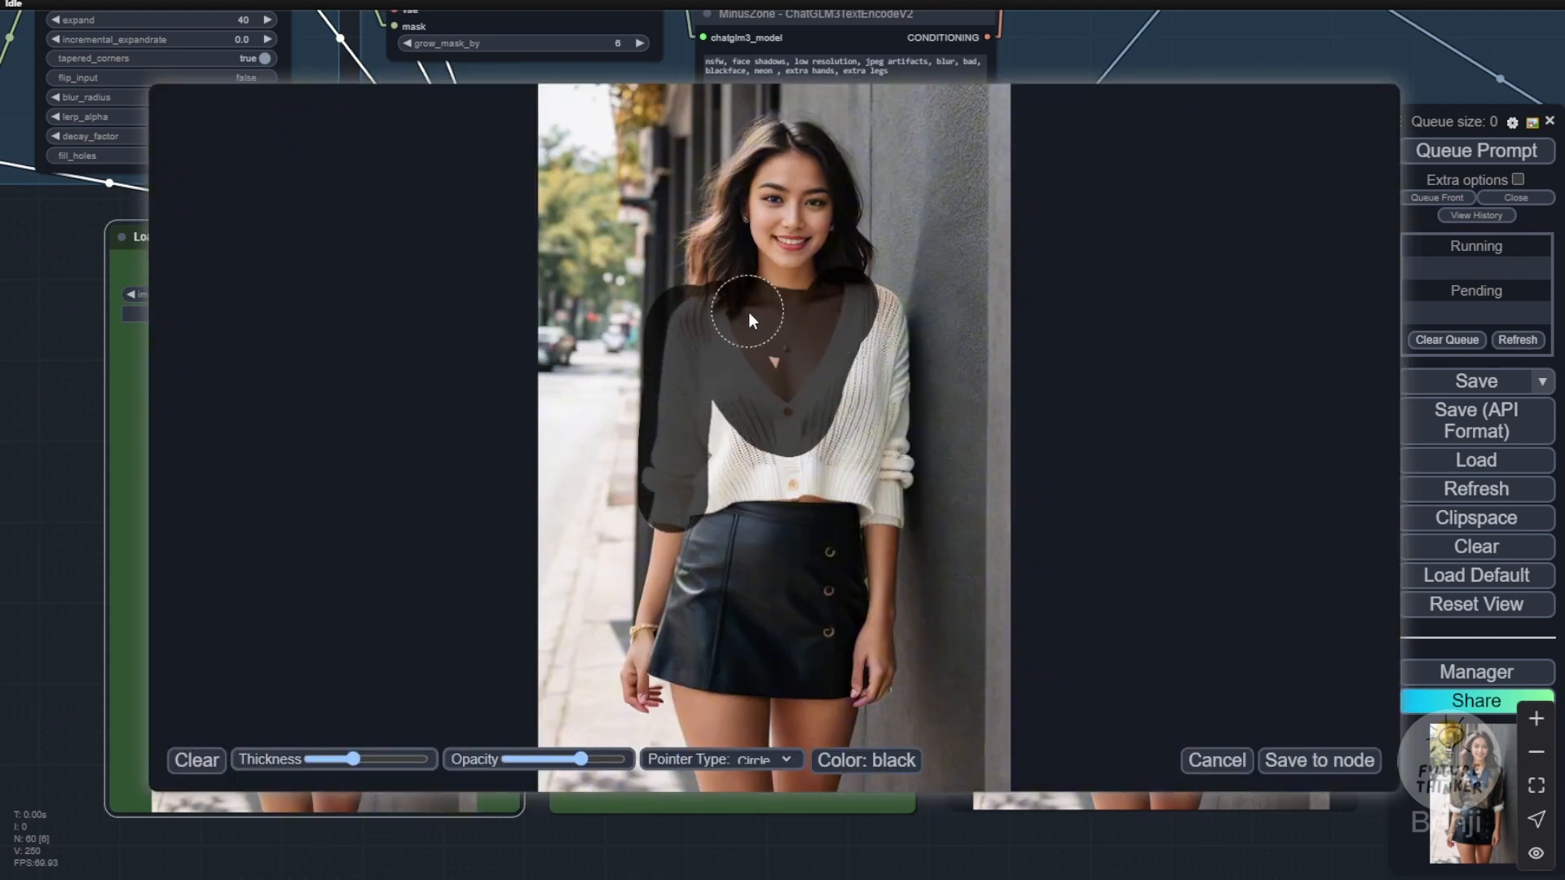
drag(843, 362, 893, 467)
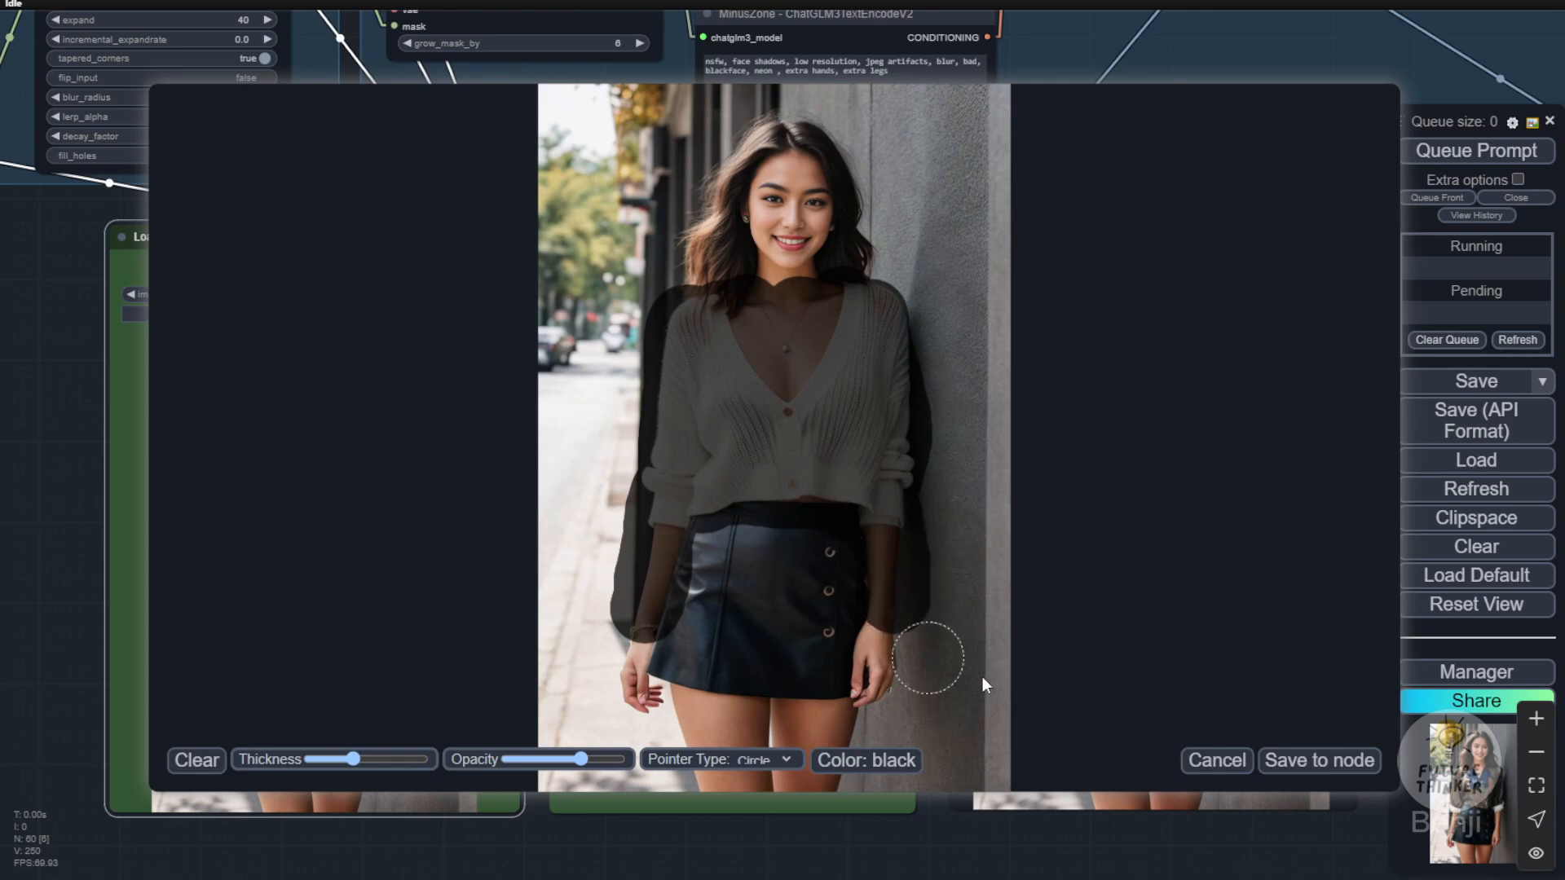
click(1321, 762)
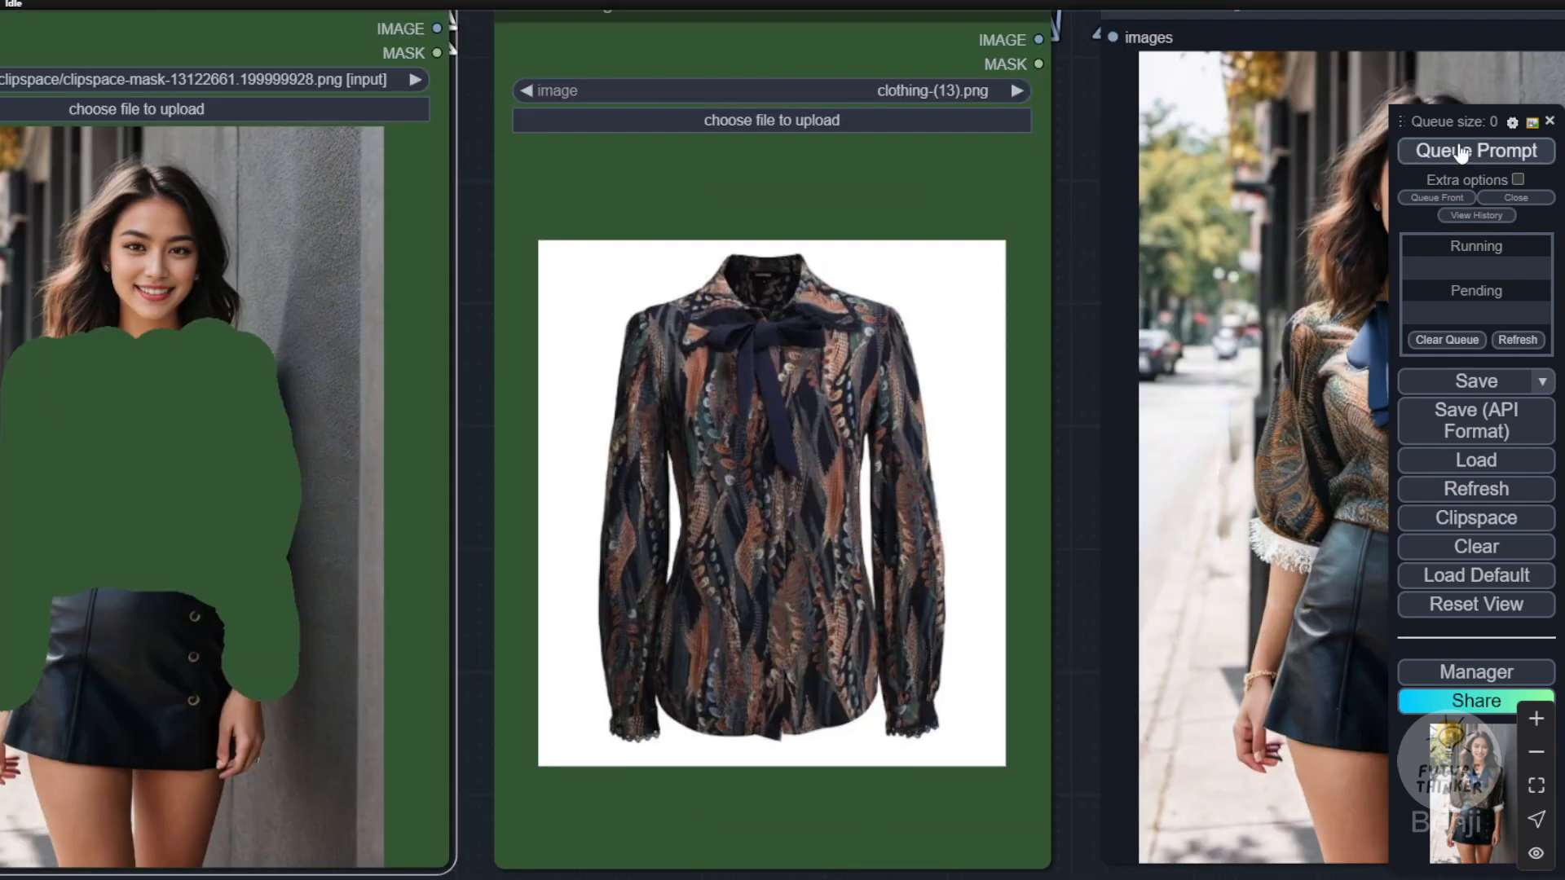
Step: Run the try-on with the hand-painted mask and inspect the generated bow blouse beside its clothing image
click(1464, 153)
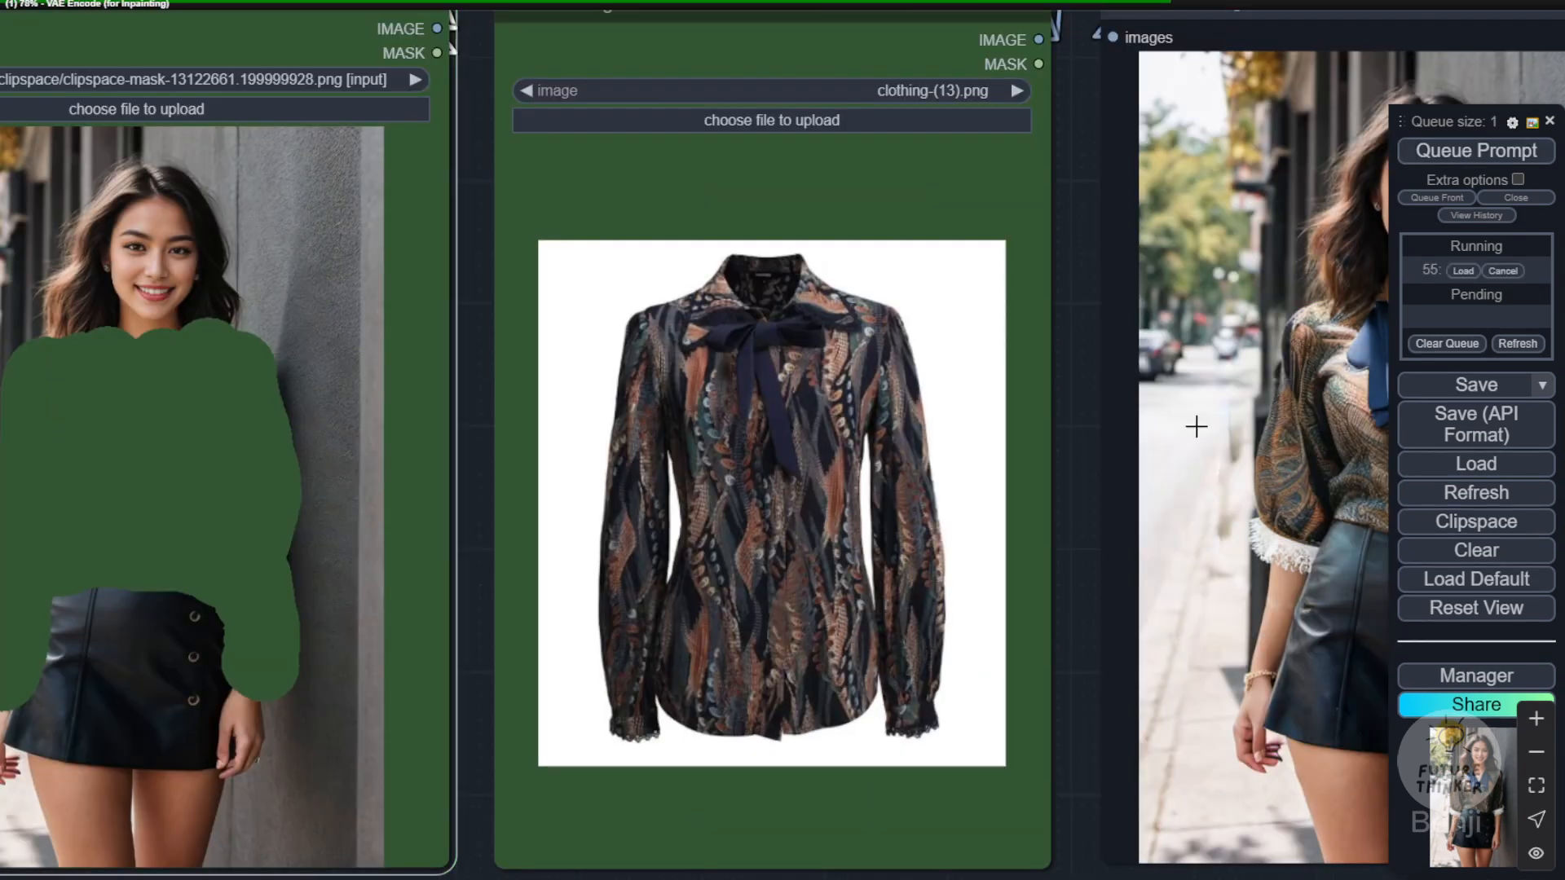
scroll(1162, 479, down, 4)
mouse_move(1114, 506)
mouse_down()
mouse_move(972, 508)
mouse_move(1109, 525)
mouse_move(1125, 511)
mouse_up()
drag(1053, 778, 790, 780)
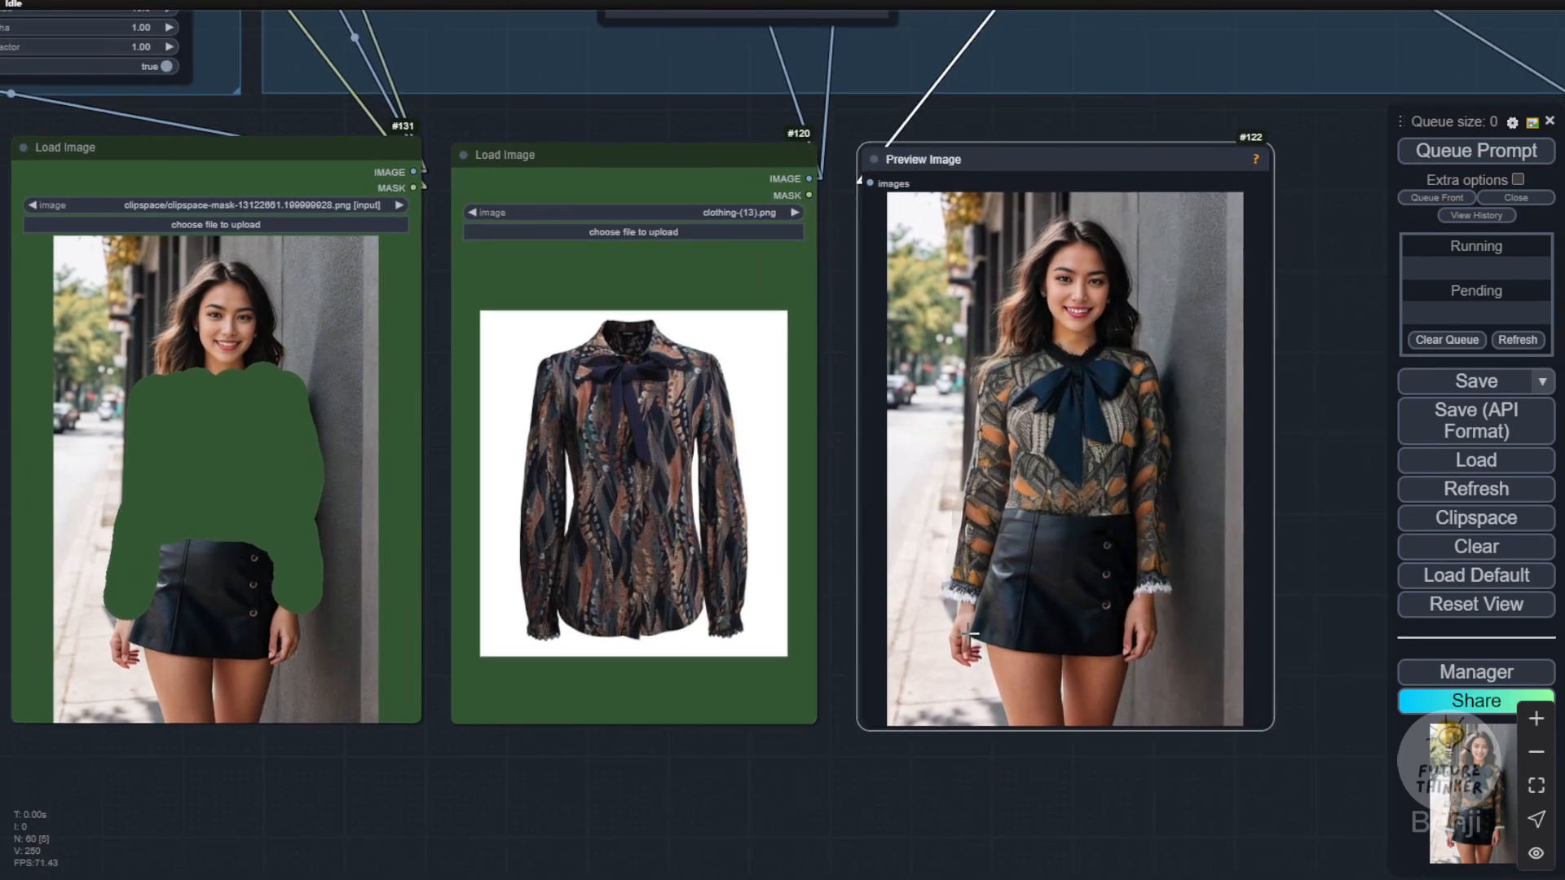
scroll(1252, 340, up, 3)
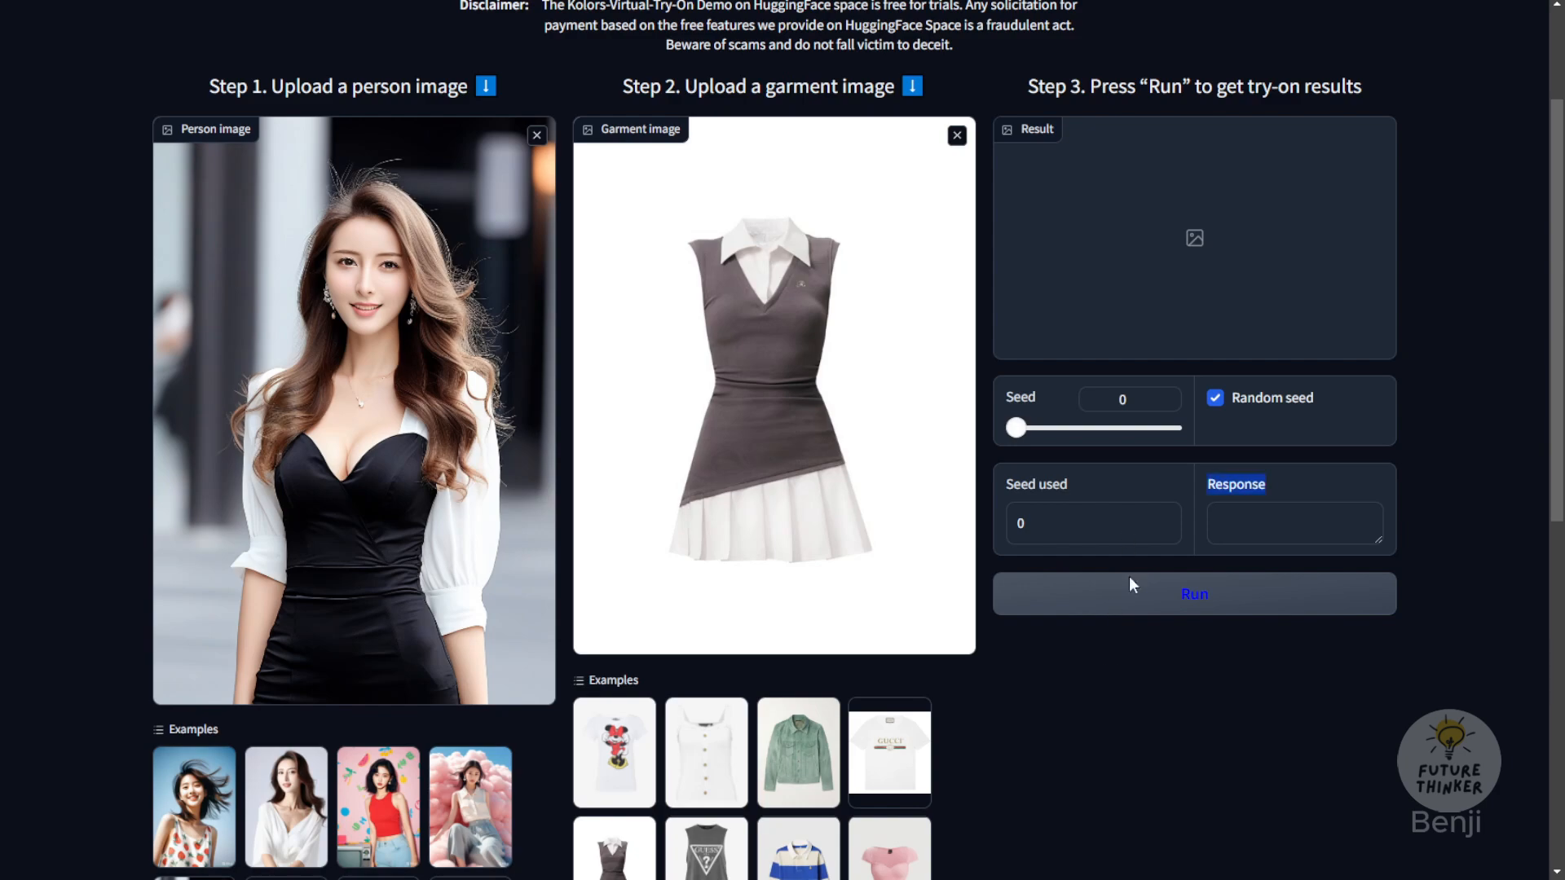
Step: In the Kolors Virtual Try-On demo, run the grey collared dress on the woman in black, and browse the example images
click(1146, 610)
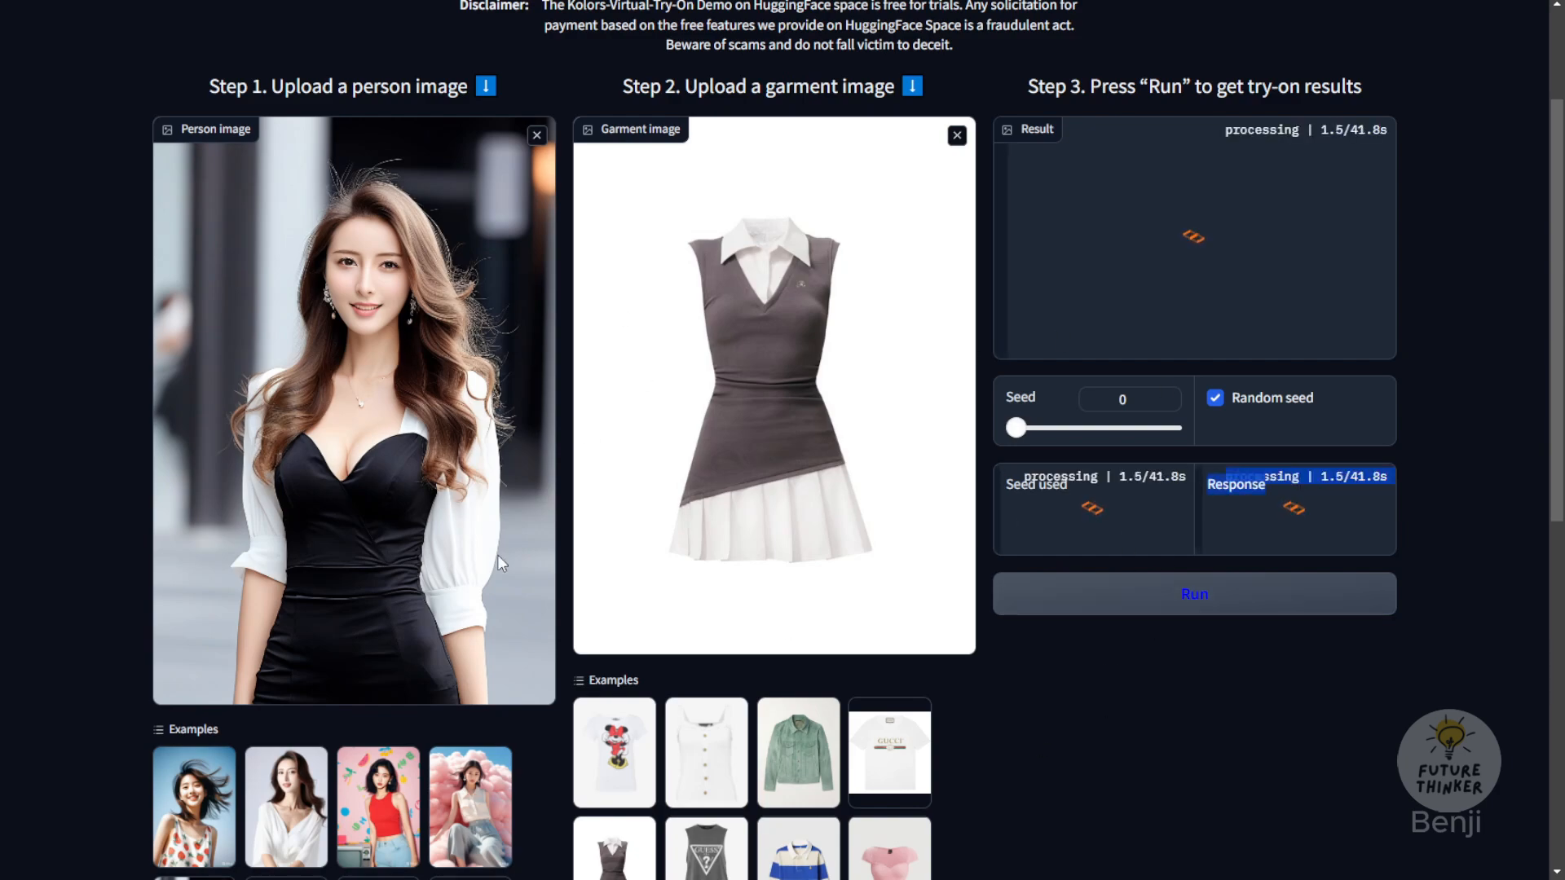
scroll(814, 454, down, 3)
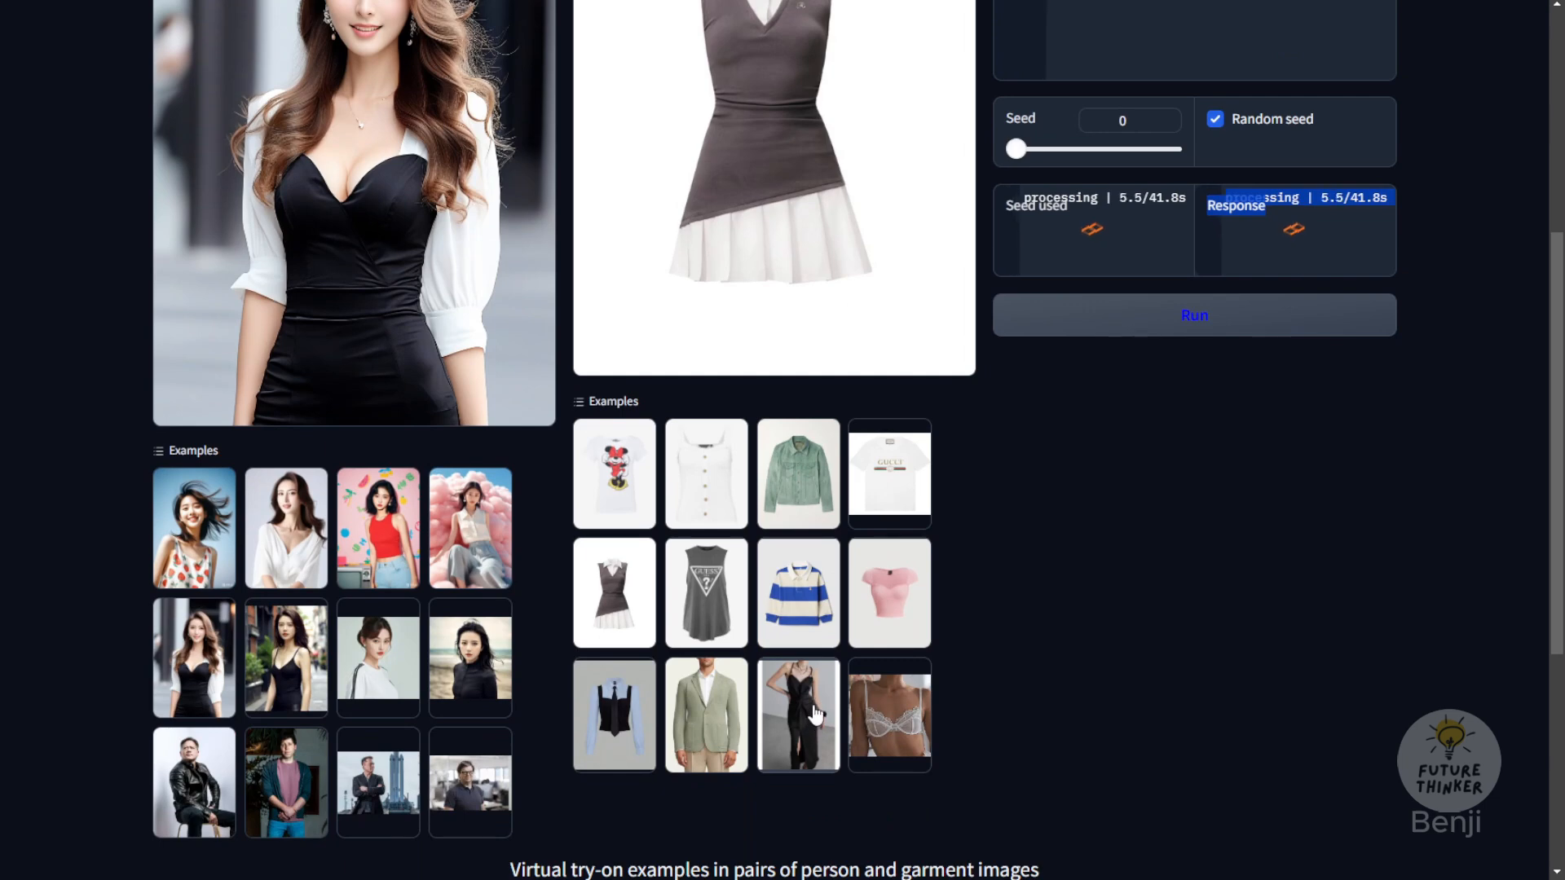
scroll(782, 668, up, 2)
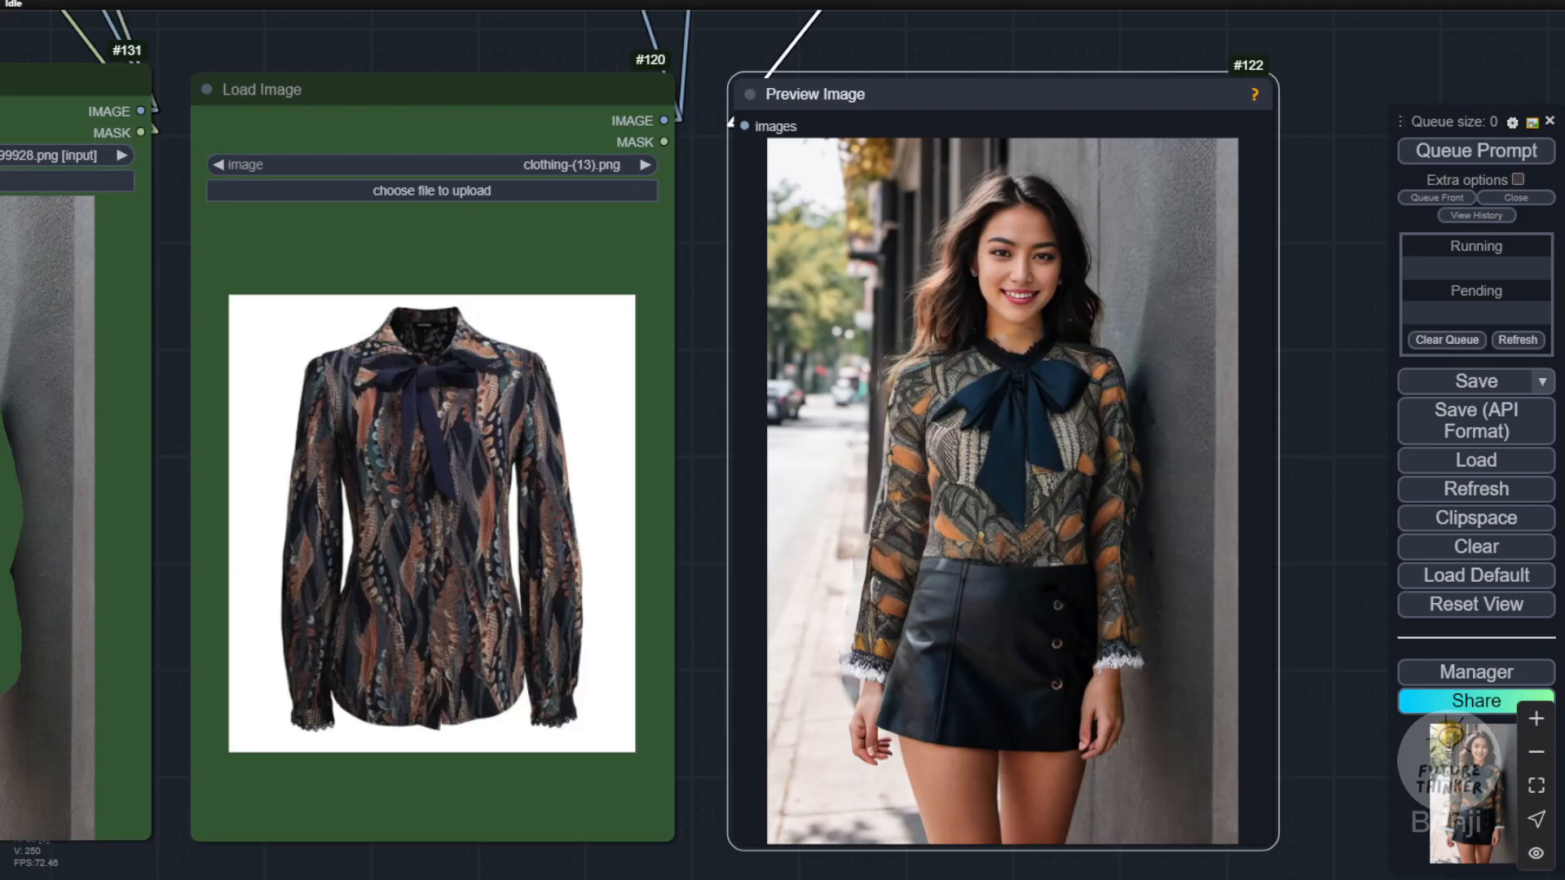
Step: Compare the ComfyUI bow blouse result, its mask and source clothing with the Kolors demo's person, garment and result images
drag(354, 65, 979, 73)
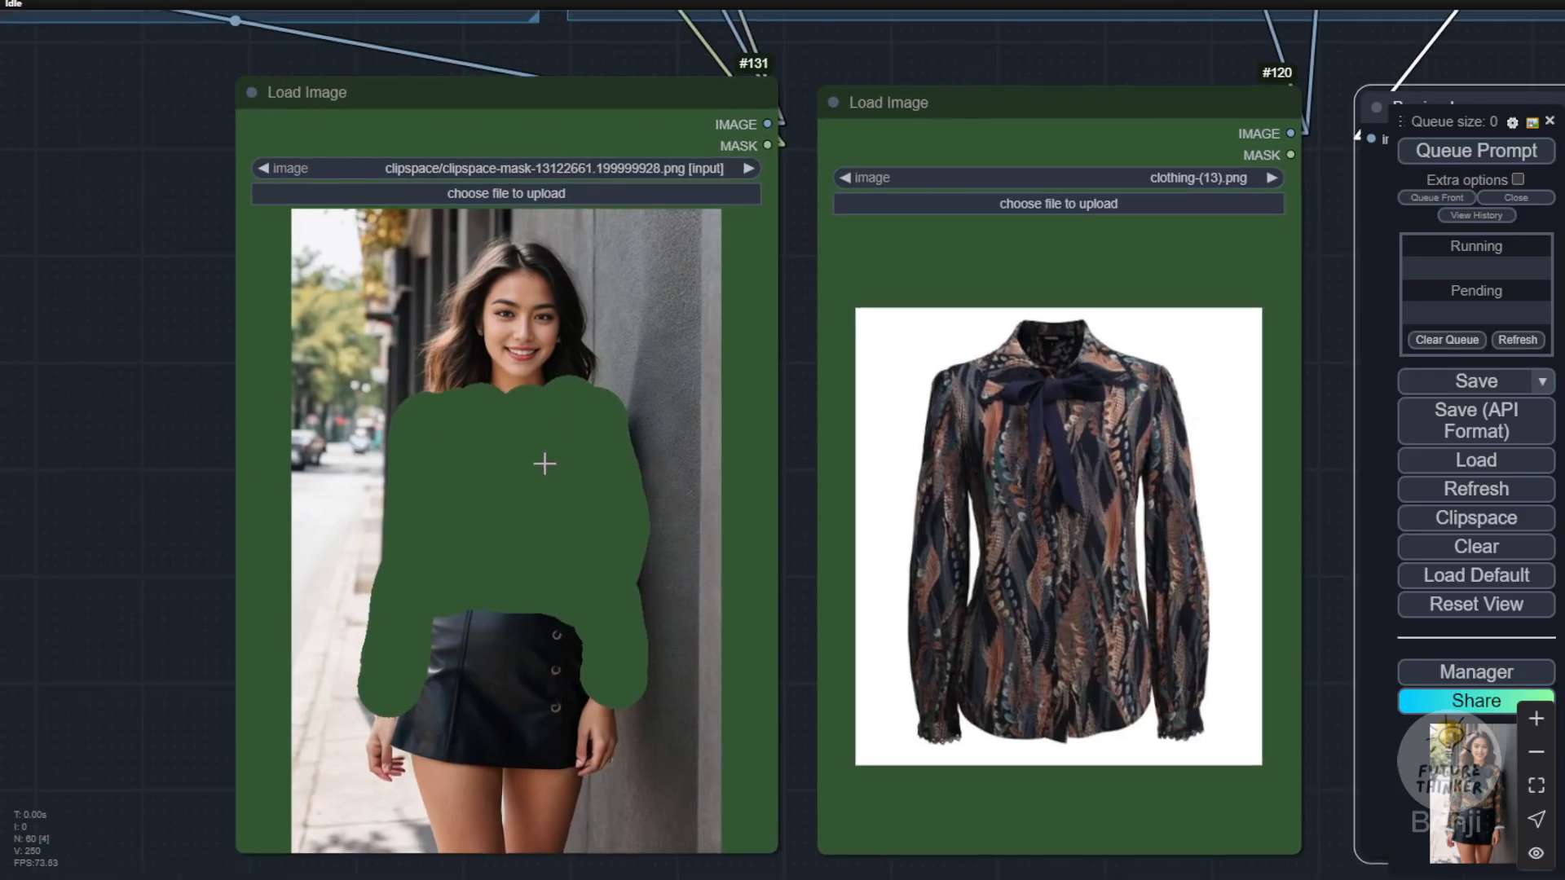
scroll(545, 464, down, 5)
drag(105, 255, 282, 376)
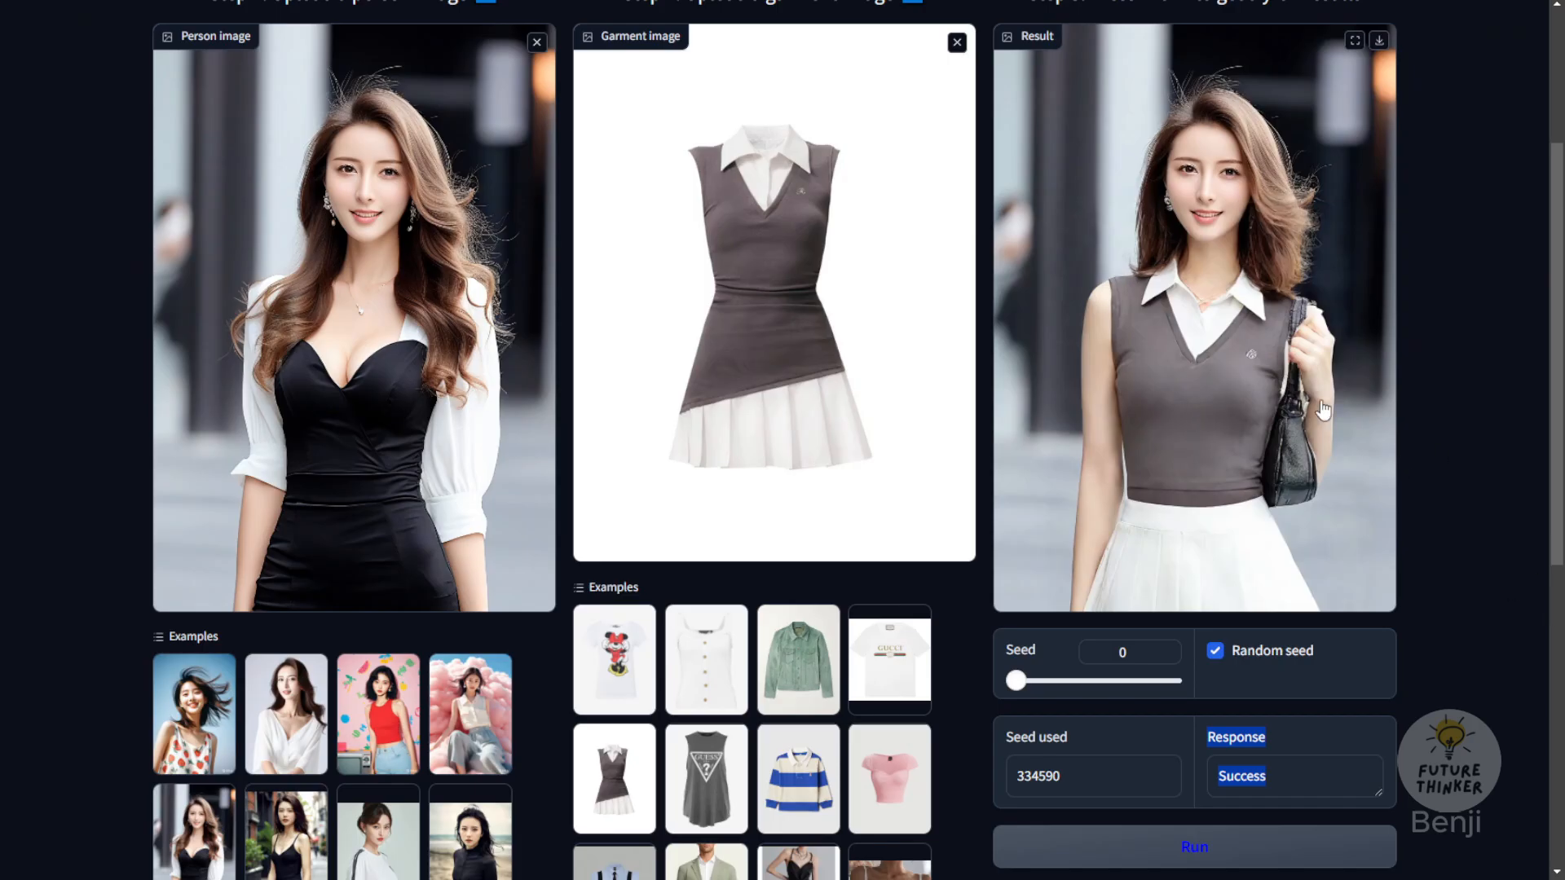
scroll(228, 352, up, 3)
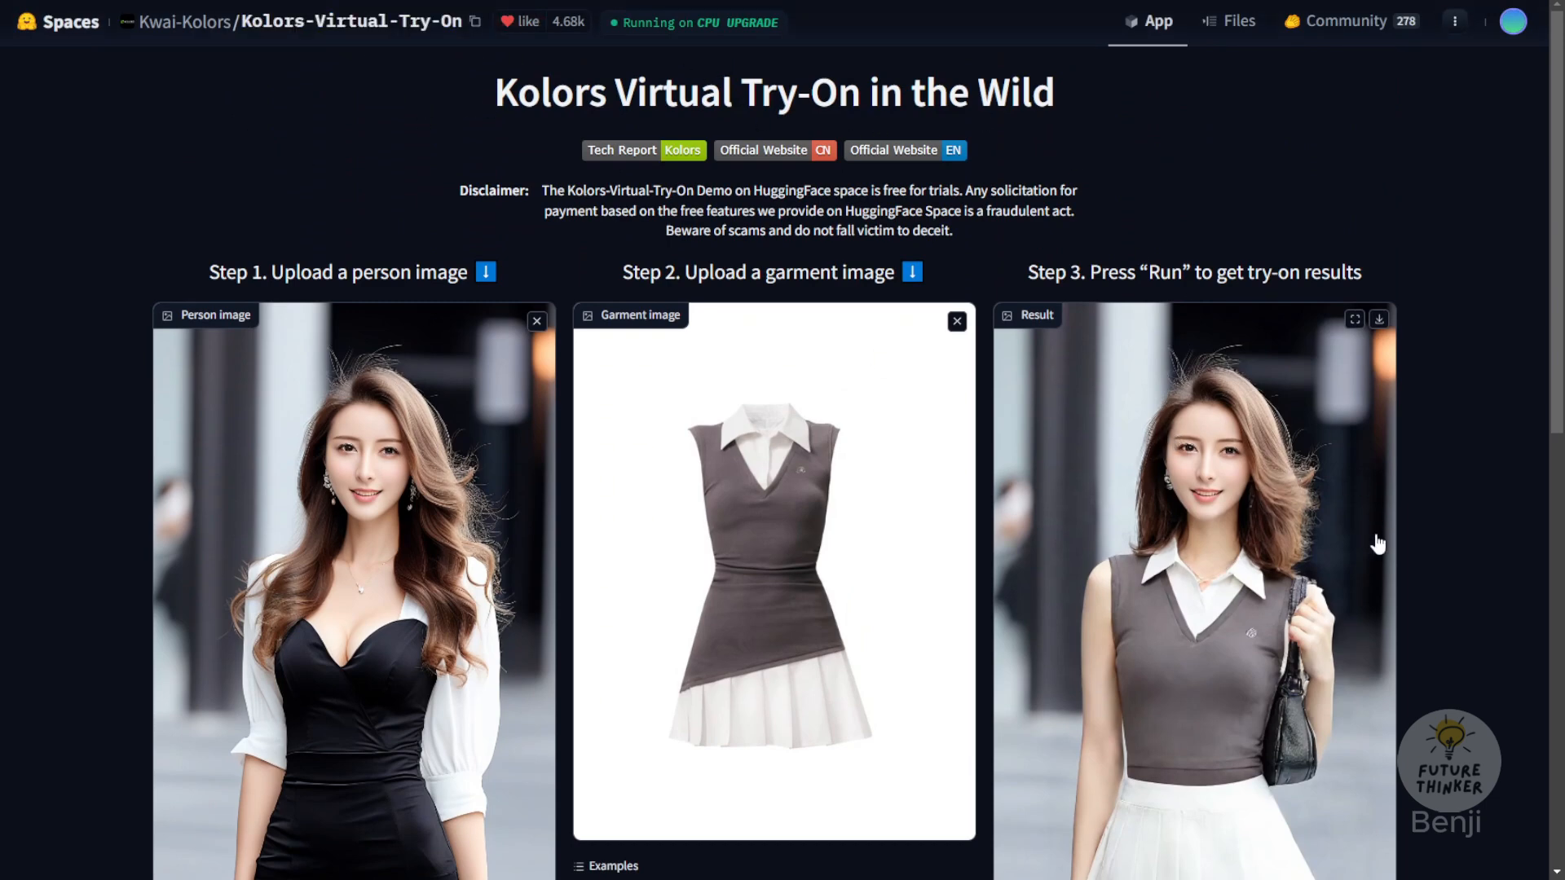
scroll(1386, 554, down, 2)
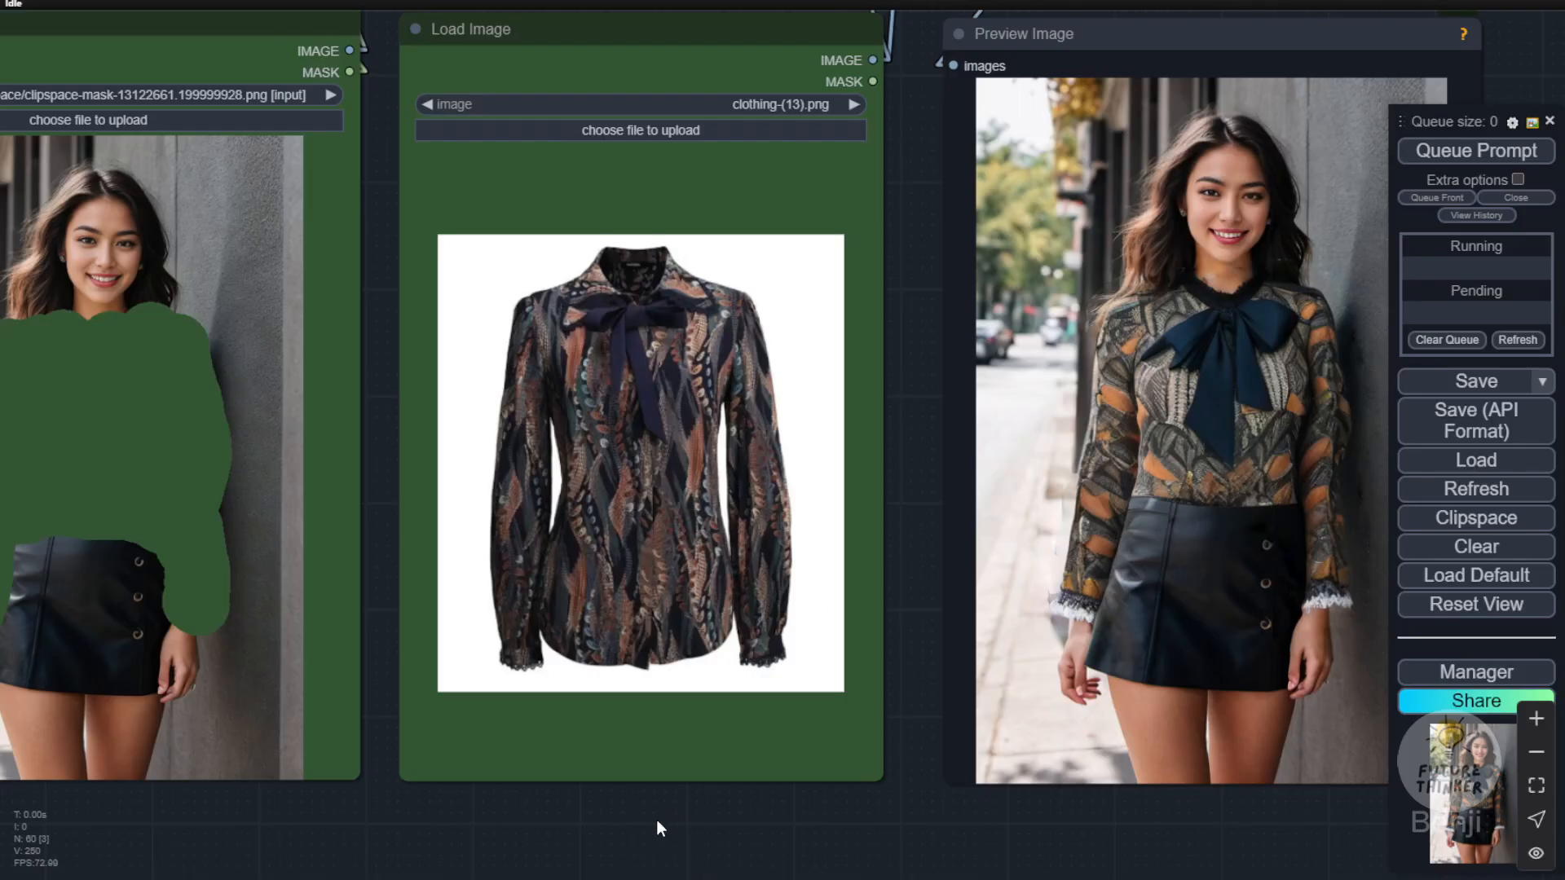
drag(646, 824, 829, 842)
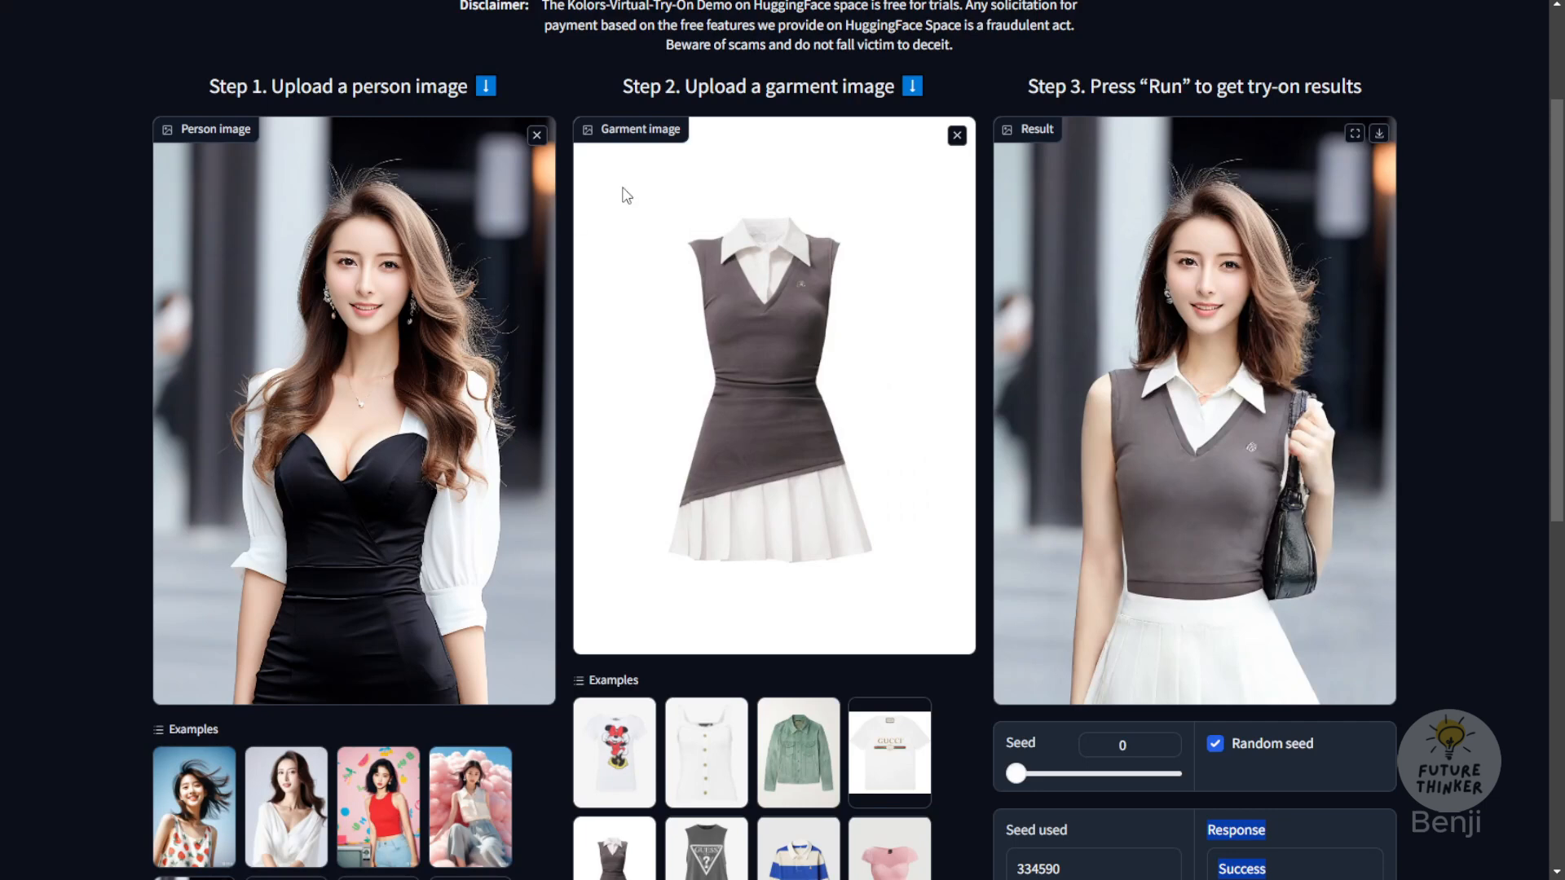
scroll(650, 174, up, 3)
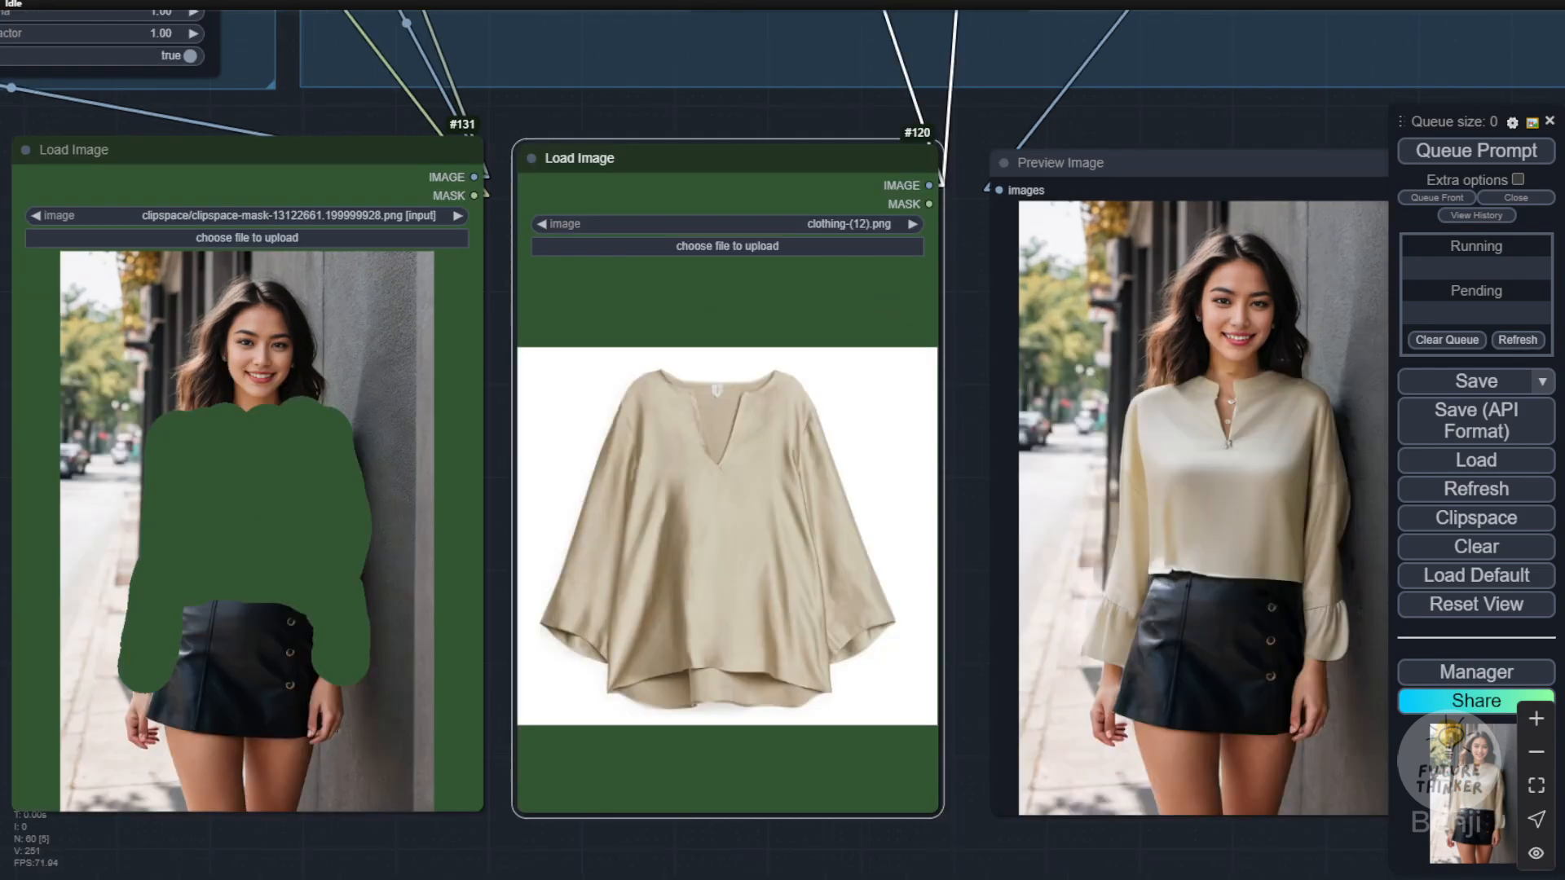
Step: Compare the neckline and sleeves of the beige blouse clothing-(12).png with the try-on result in ComfyUI
scroll(740, 555, up, 4)
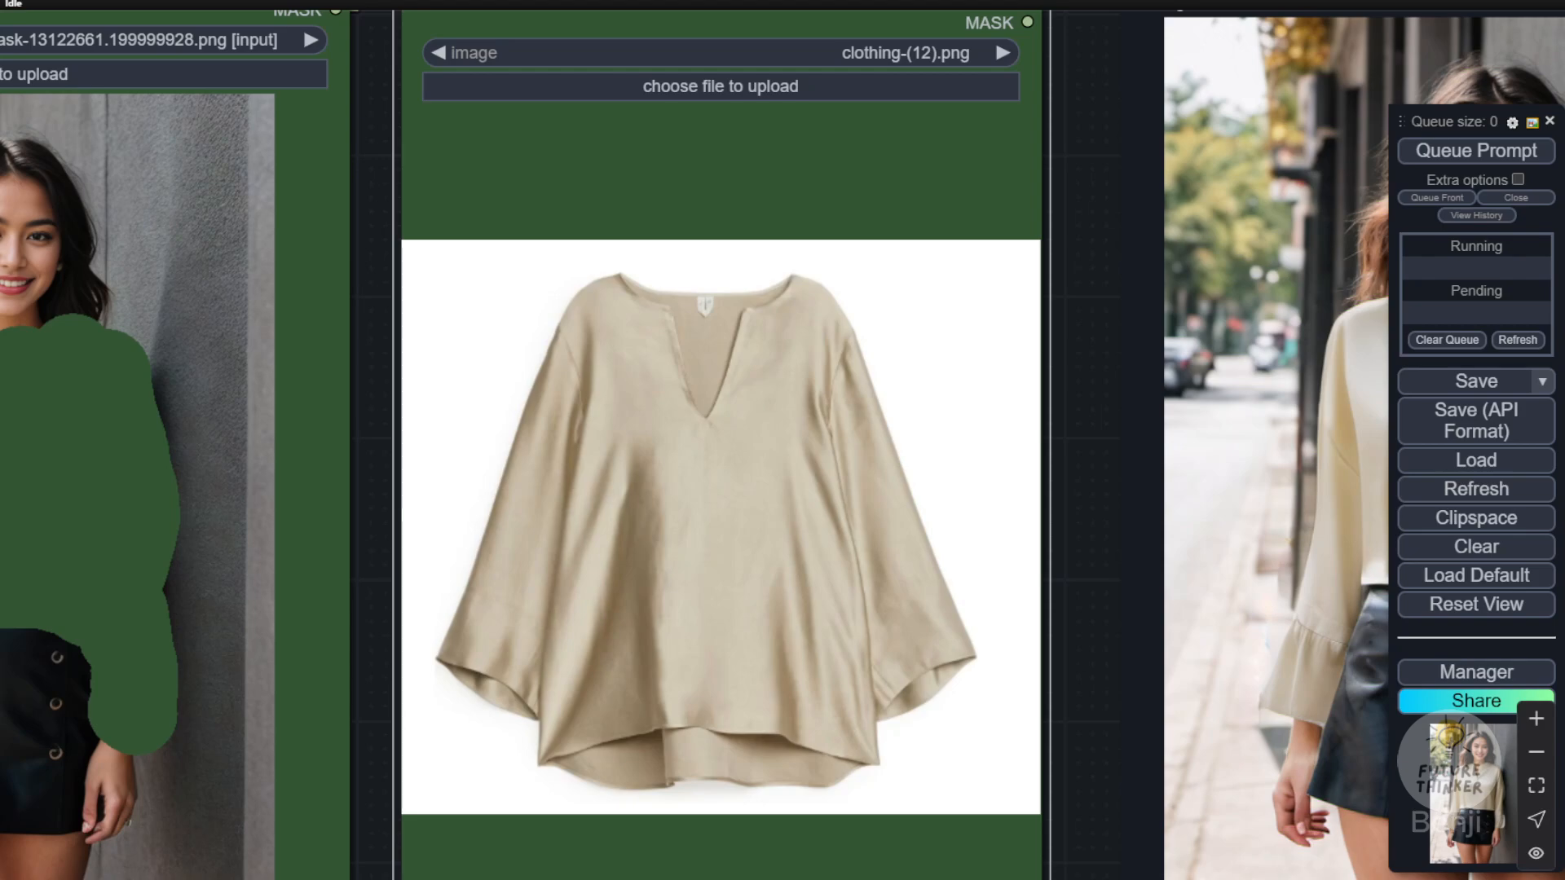
scroll(1033, 553, down, 4)
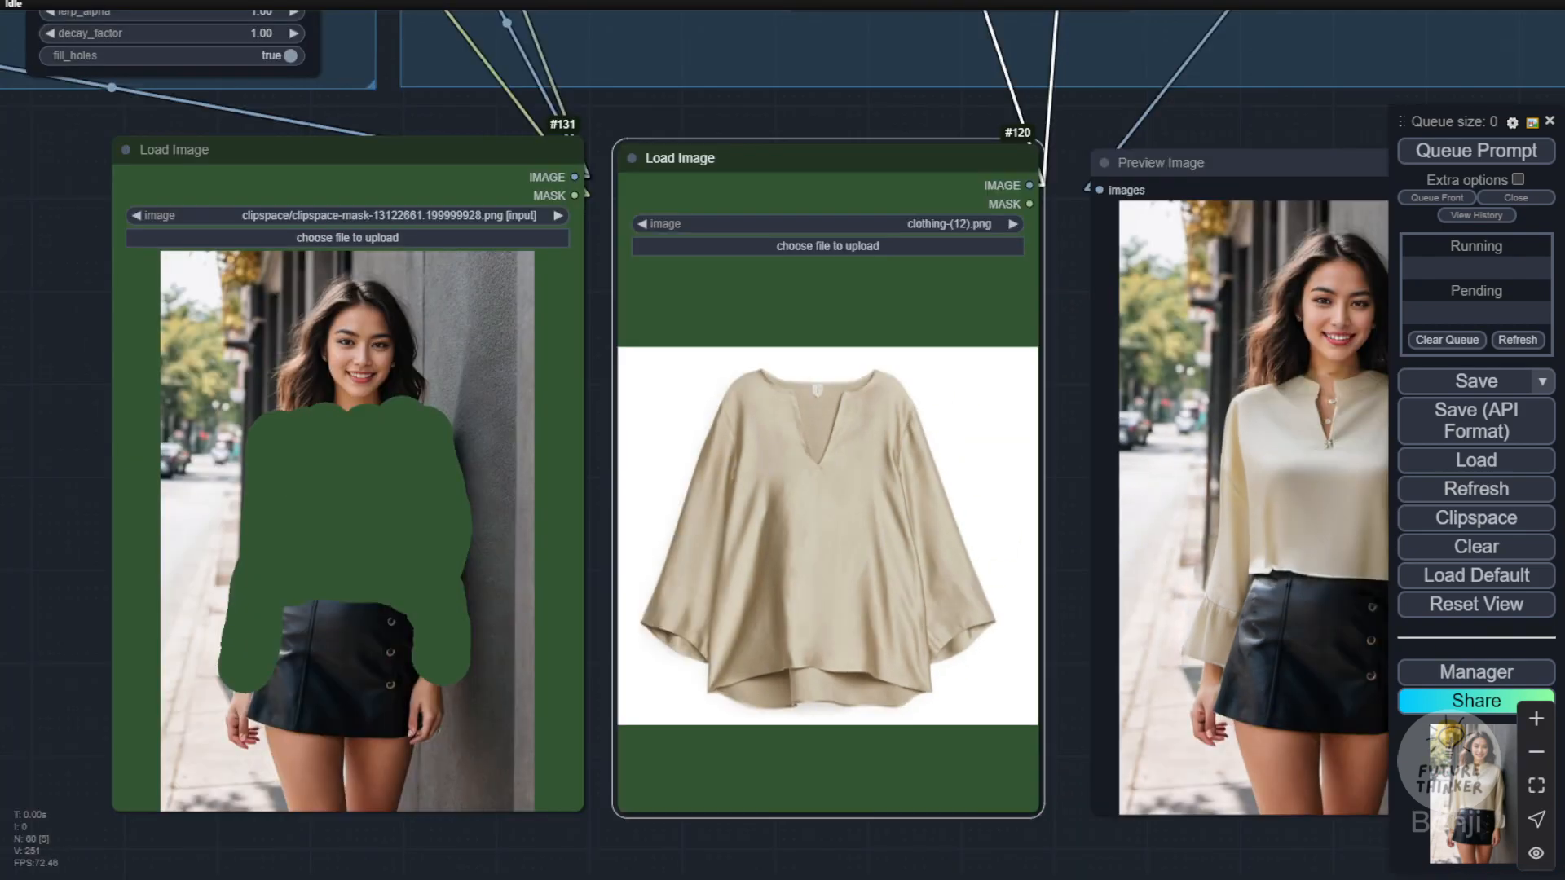
drag(968, 848, 787, 810)
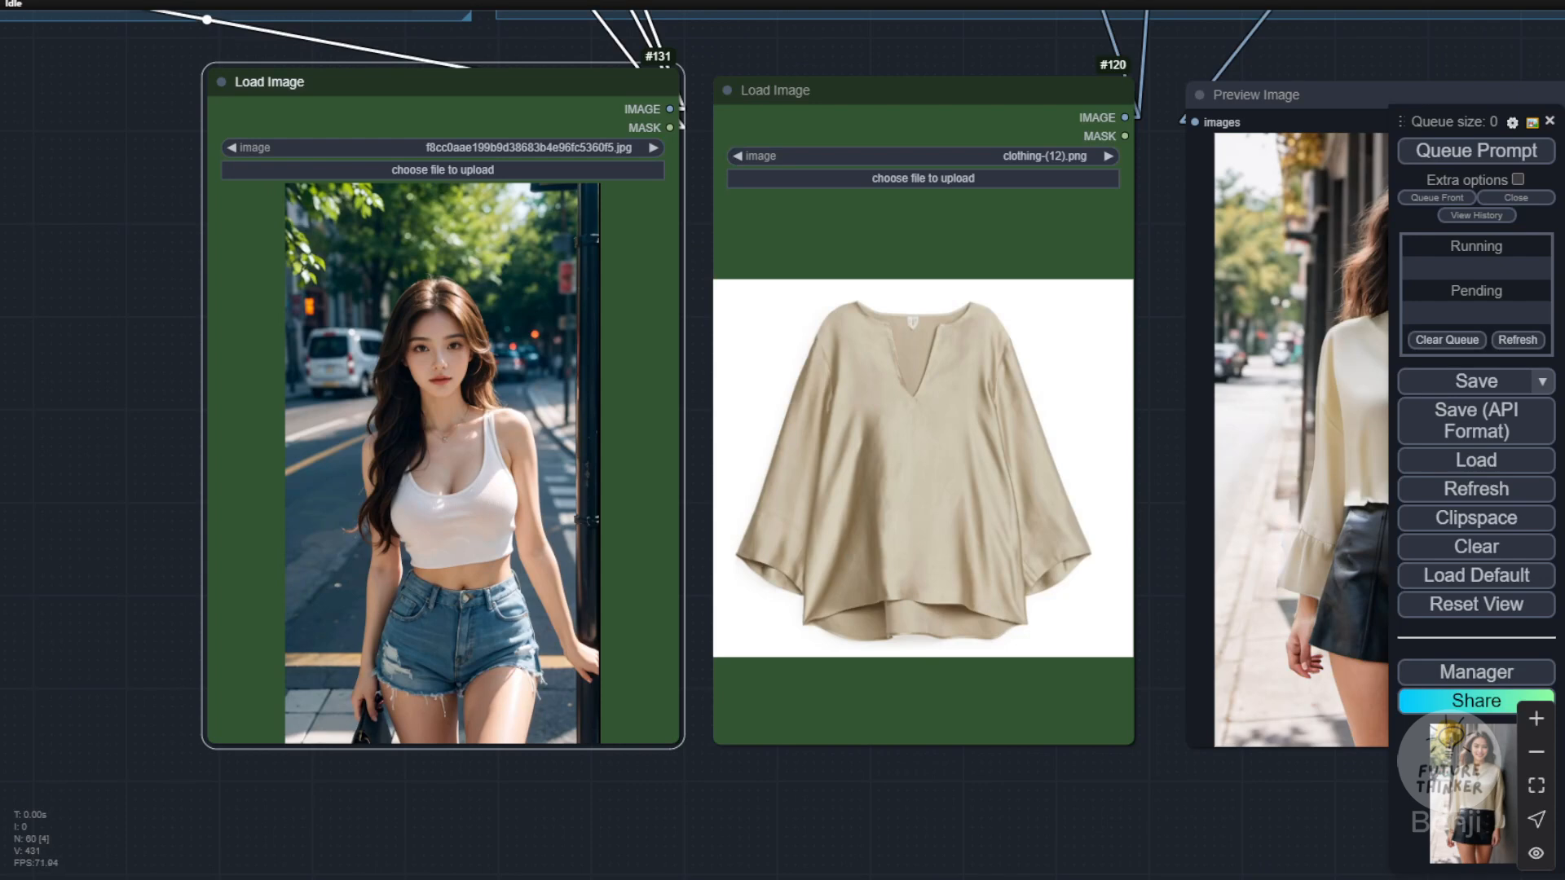
Step: Mask the white tank top, upper arms and midriff in the street photo with a slightly thicker brush, and save the mask to the node
scroll(689, 505, up, 3)
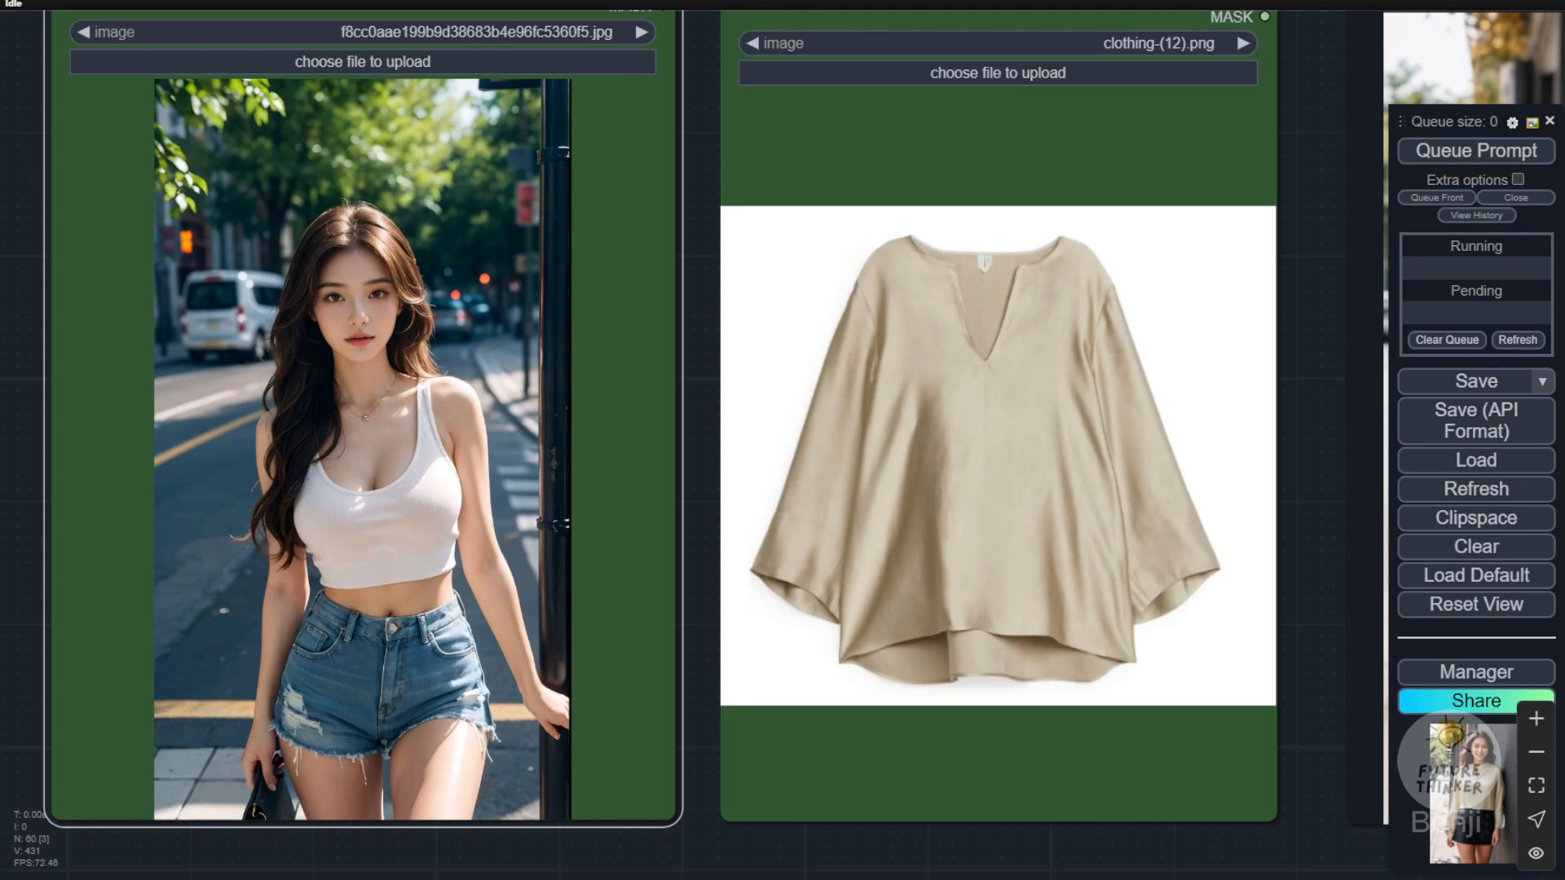
right_click(378, 304)
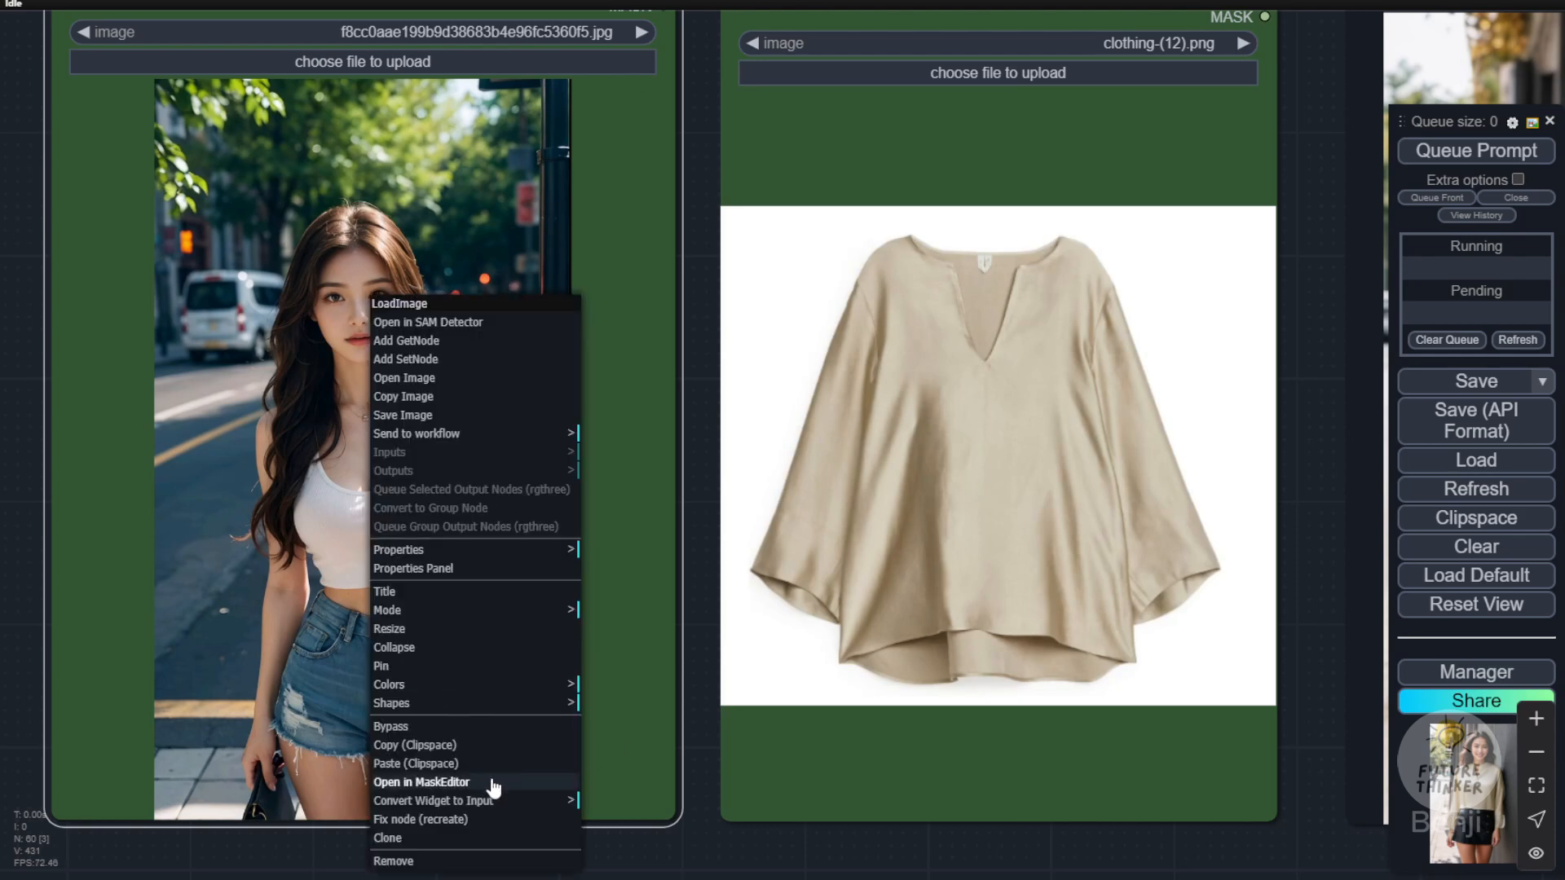
click(421, 783)
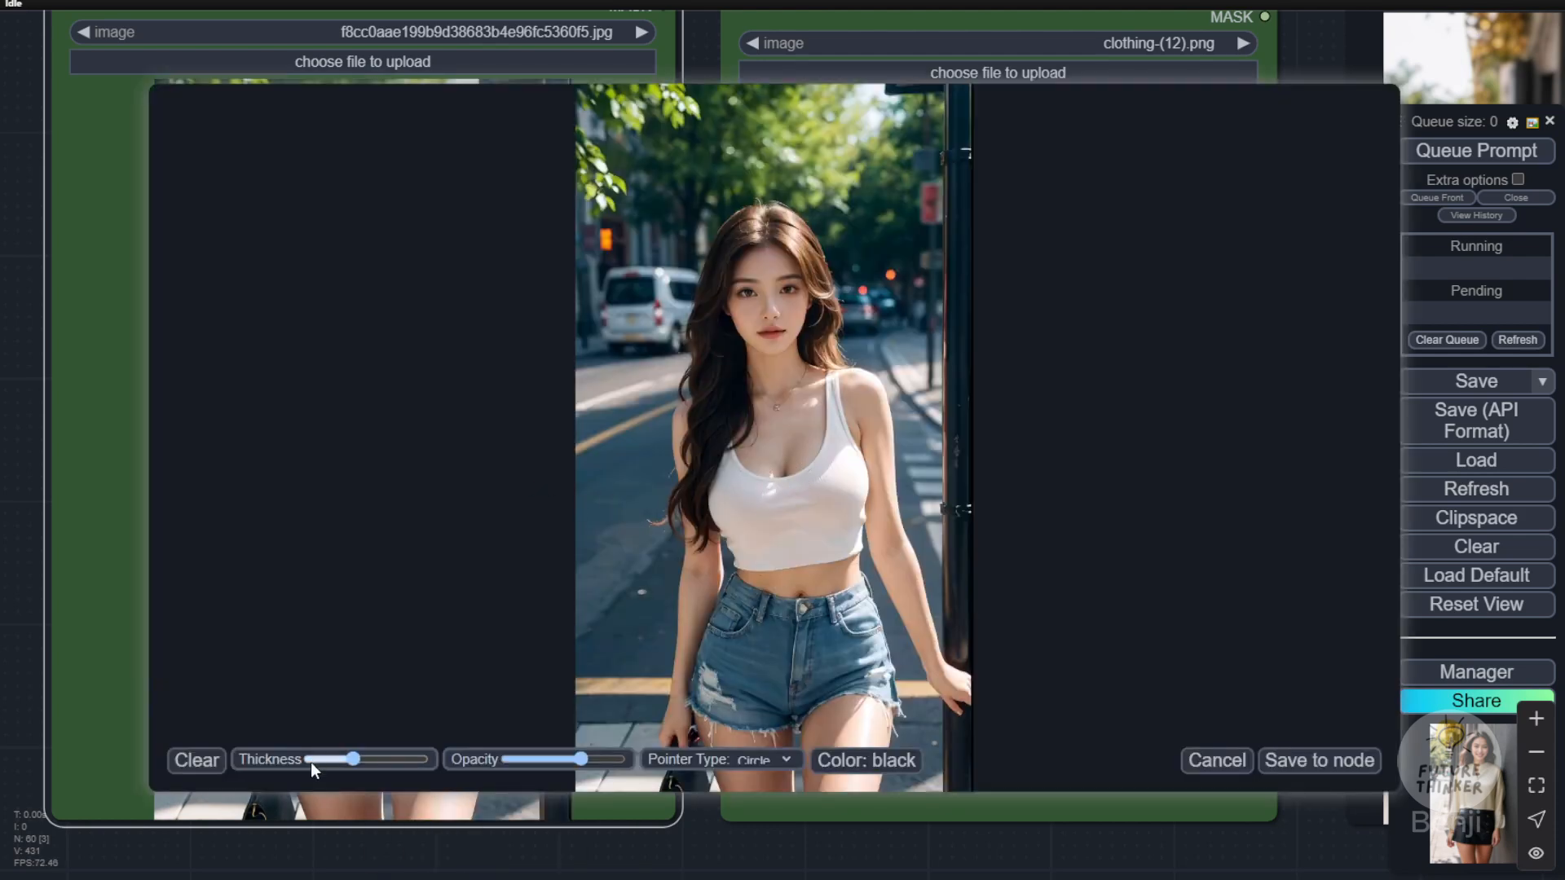
drag(352, 760, 365, 759)
mouse_move(699, 556)
mouse_down()
mouse_move(773, 587)
mouse_move(890, 565)
mouse_up()
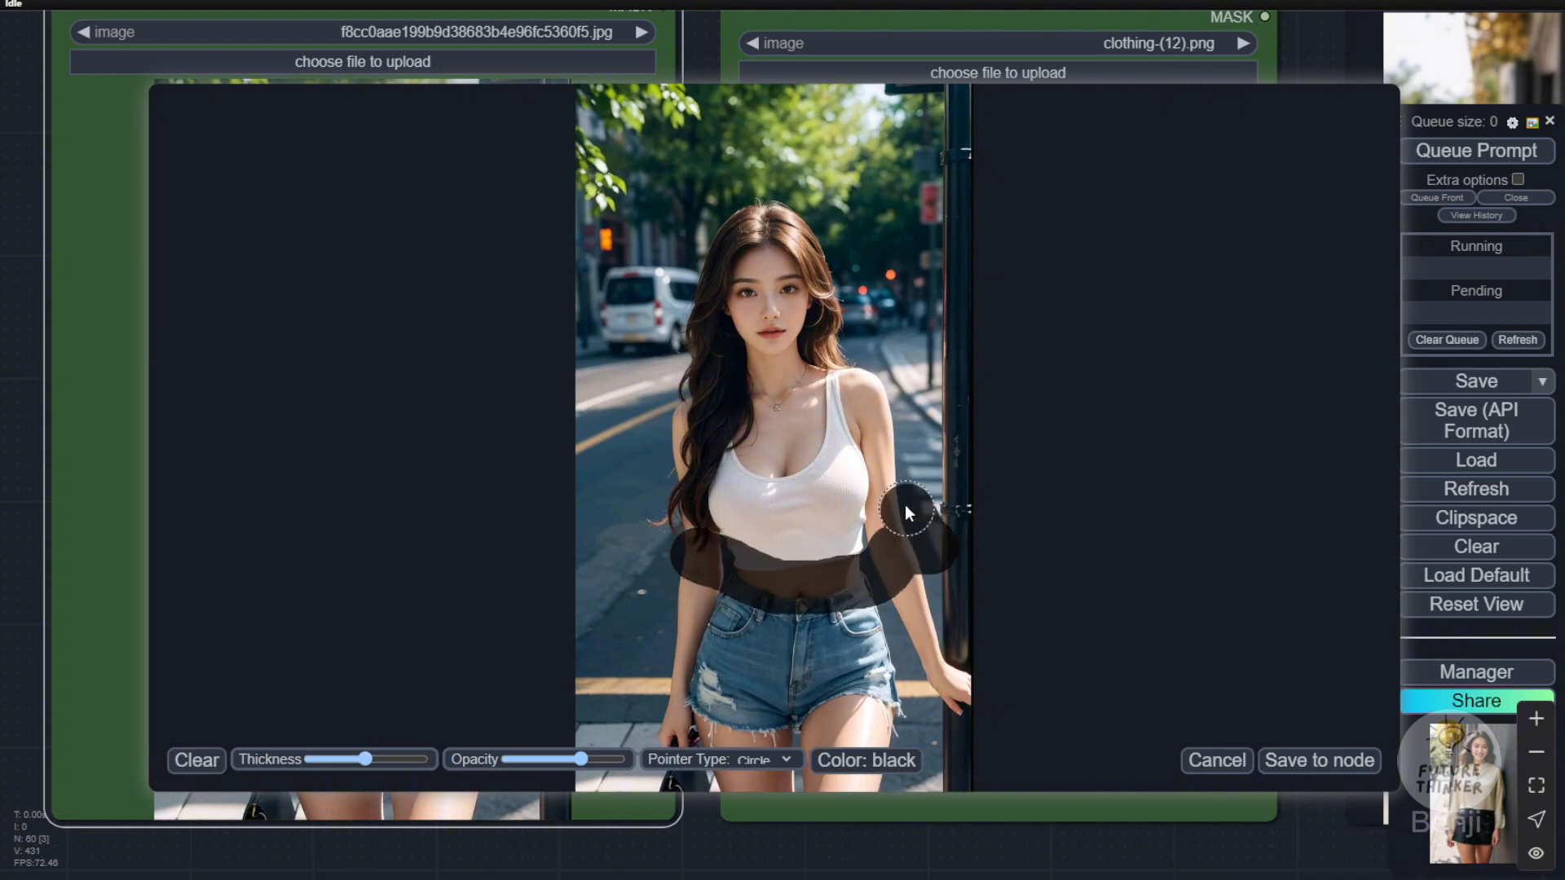
mouse_move(907, 512)
mouse_down()
mouse_move(877, 400)
mouse_move(840, 395)
mouse_move(865, 535)
mouse_move(628, 554)
mouse_move(668, 442)
mouse_move(807, 403)
mouse_up()
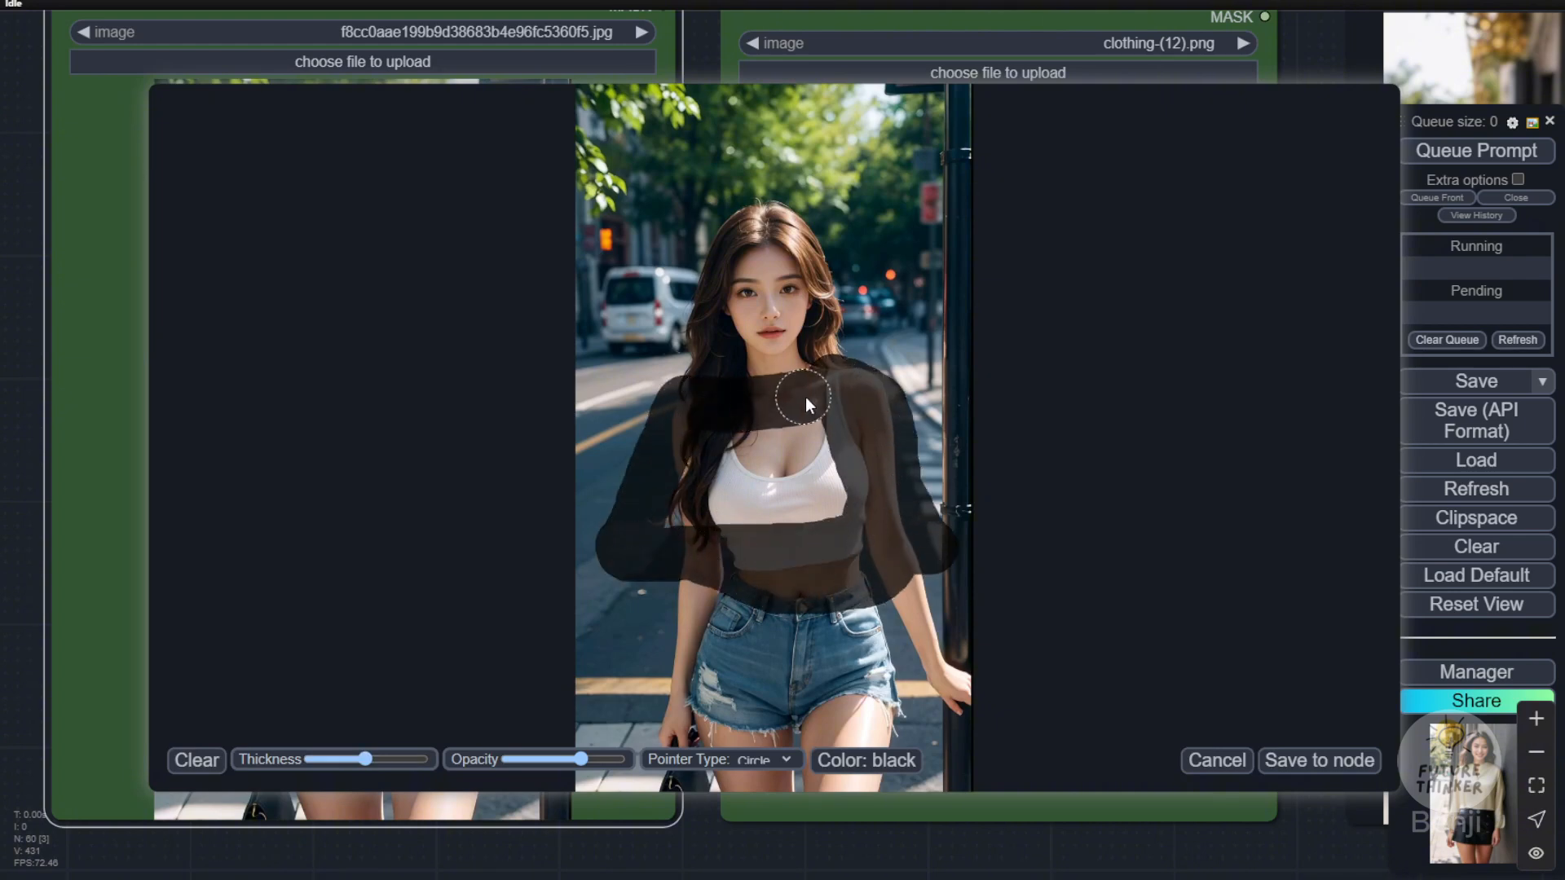
mouse_move(695, 395)
mouse_down()
mouse_move(679, 517)
mouse_move(758, 502)
mouse_up()
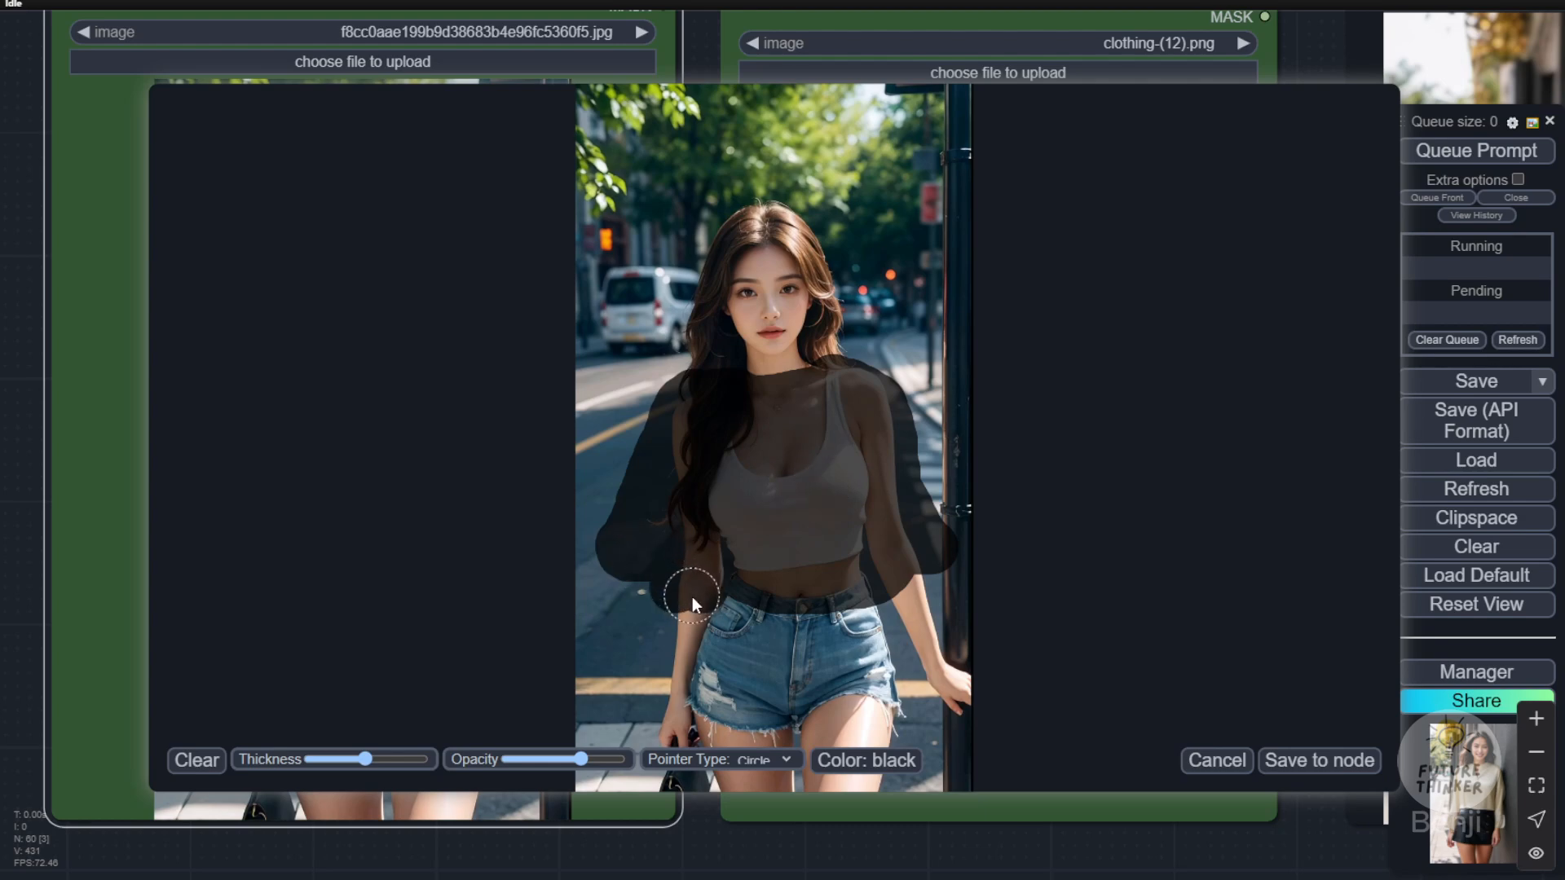
mouse_move(692, 597)
mouse_down()
mouse_move(847, 574)
mouse_move(907, 586)
mouse_up()
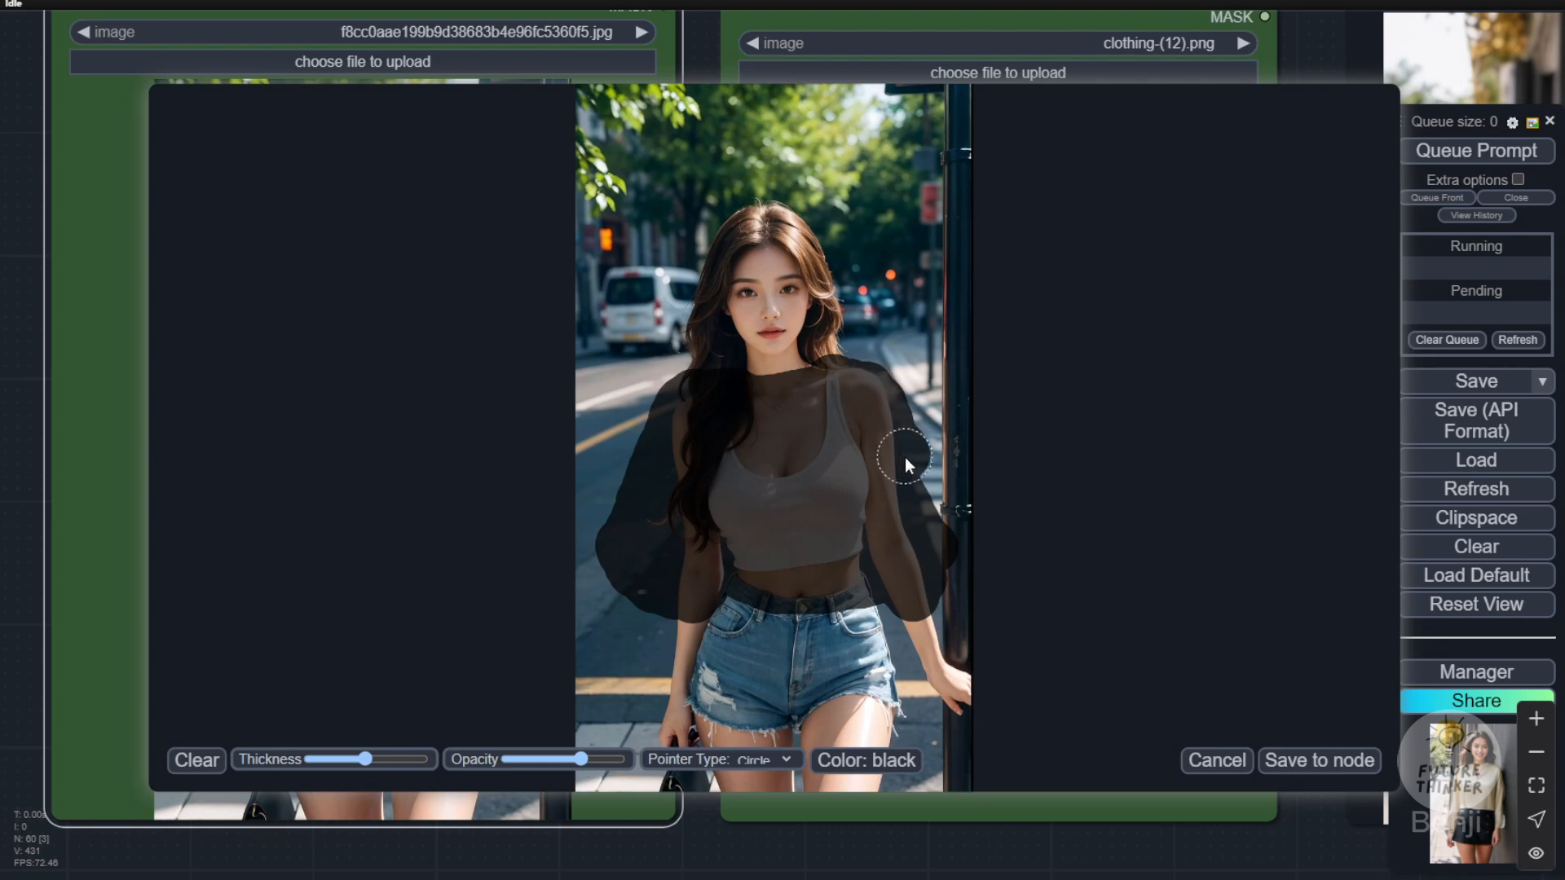
click(1292, 759)
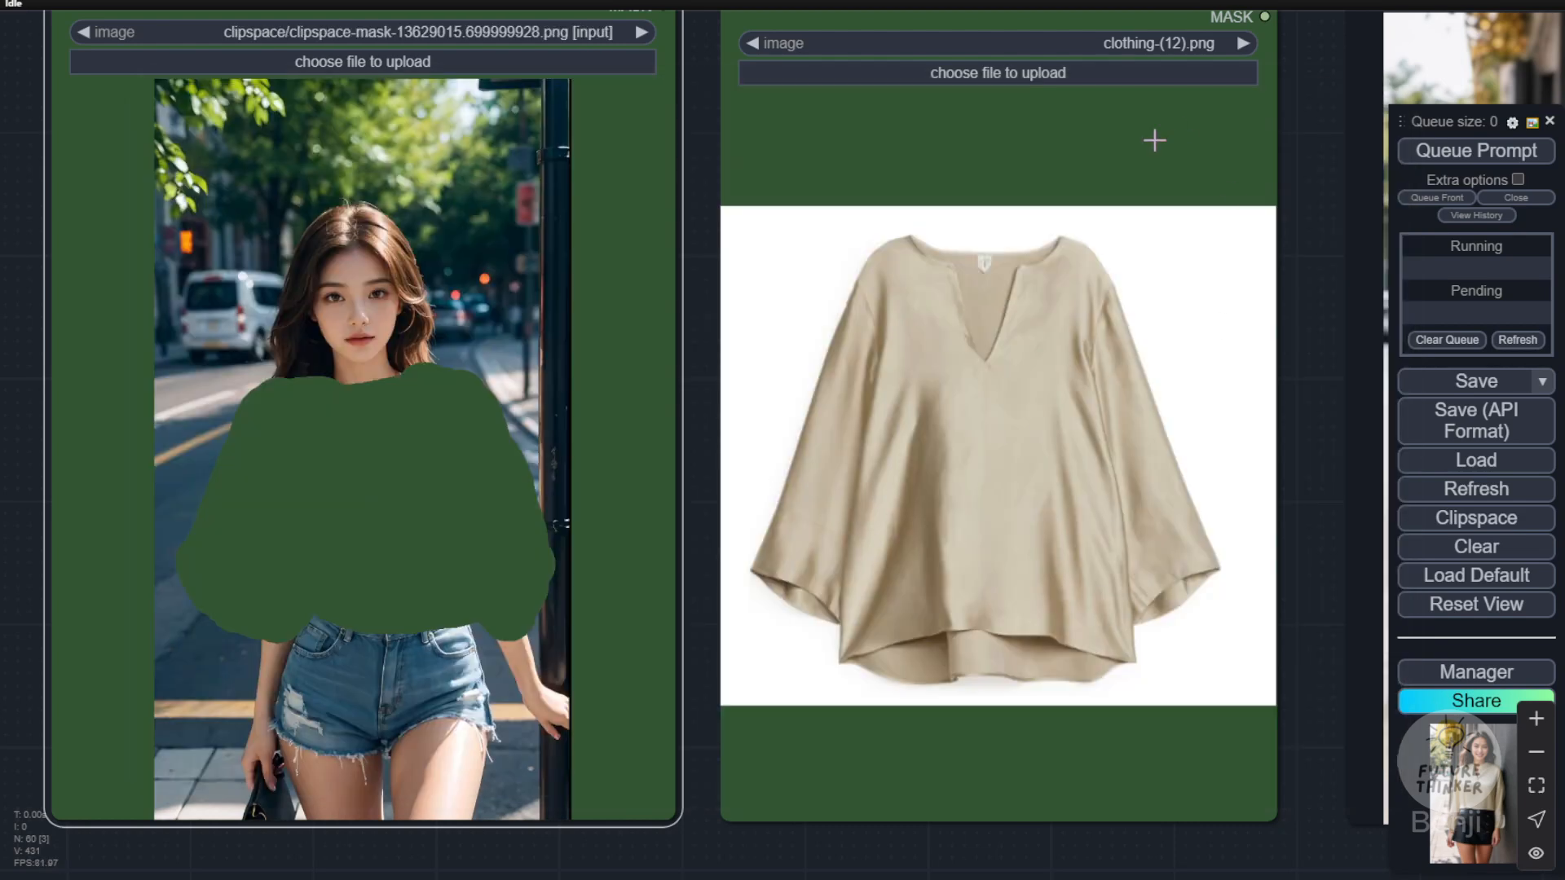
Step: Run the try-on of the beige blouse on the street photo, and review the painted mask in the MaskEditor without changing it
click(1459, 160)
scroll(1190, 611, down, 4)
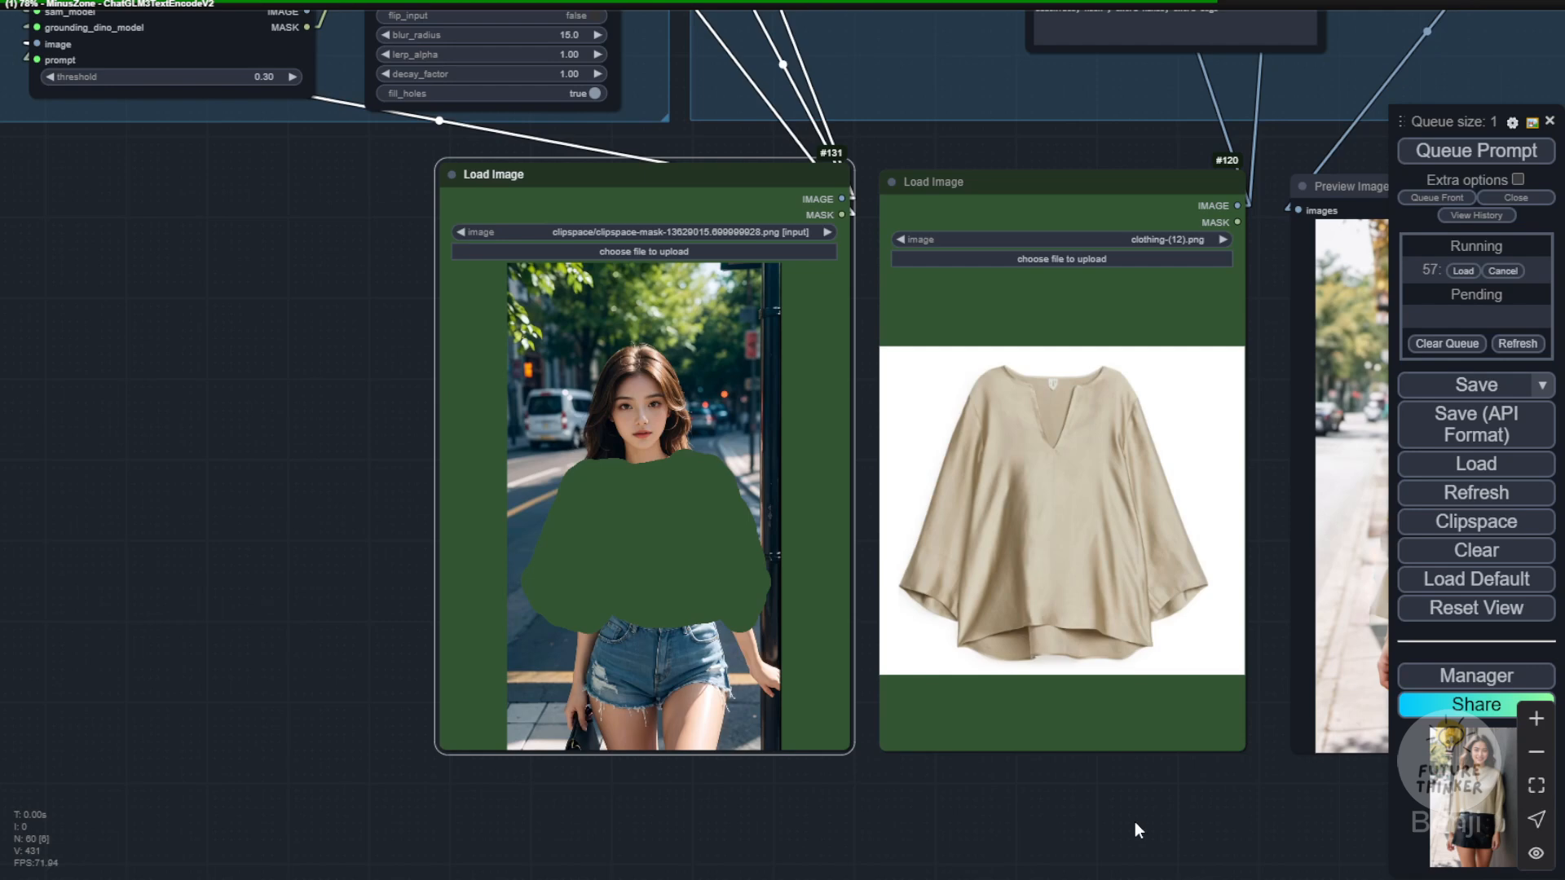
right_click(681, 391)
click(807, 782)
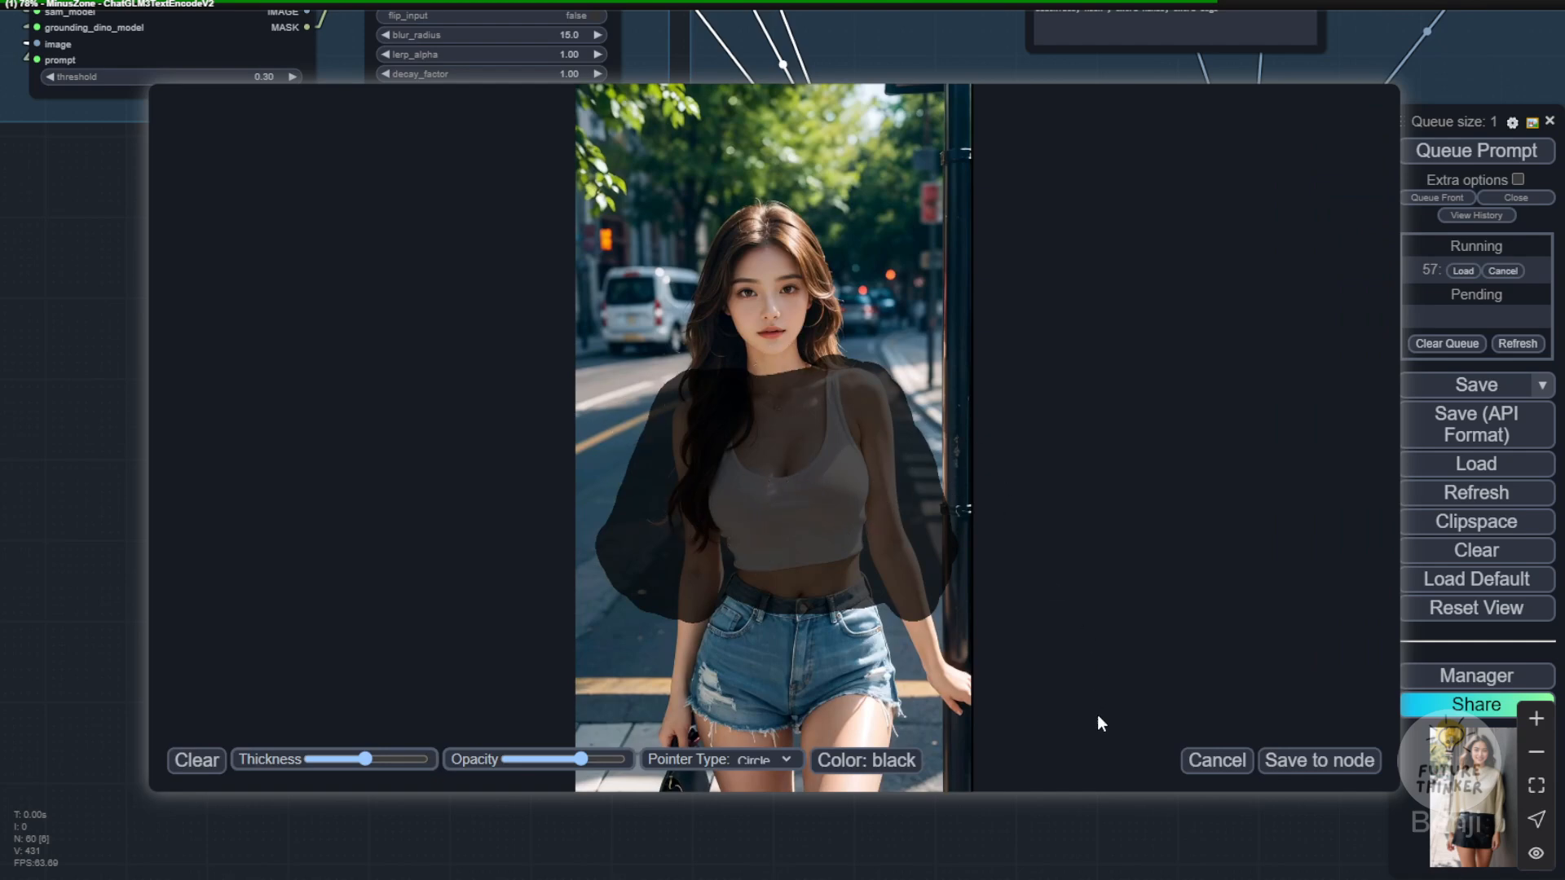
click(1205, 760)
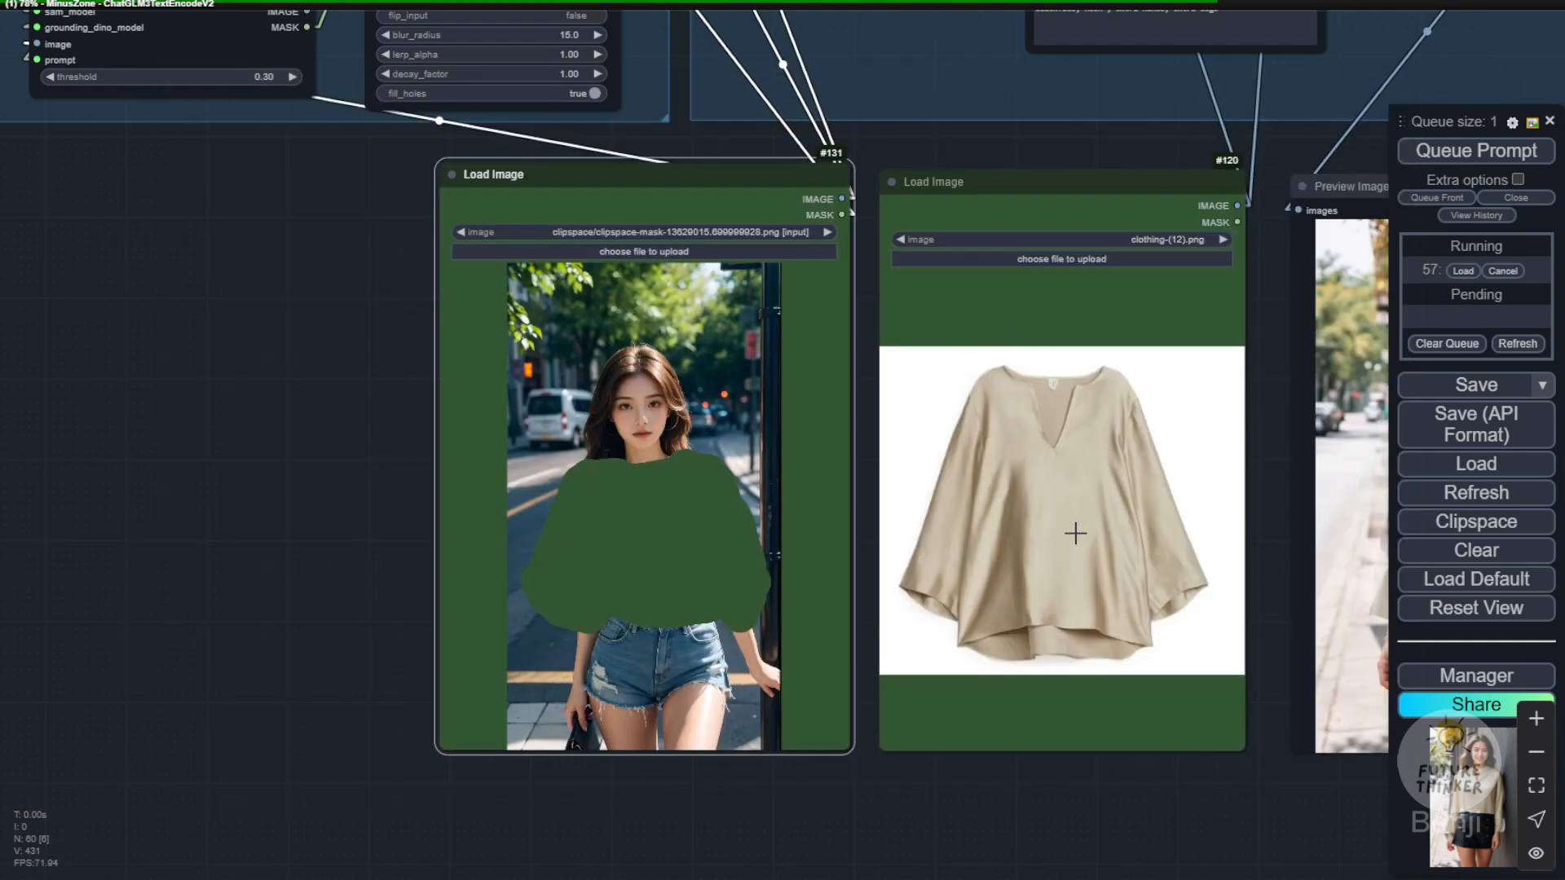
Step: Queue the try-on again and compare the generated blouse's neckline, sleeves and hem with clothing-(12).png
drag(1125, 838, 1034, 842)
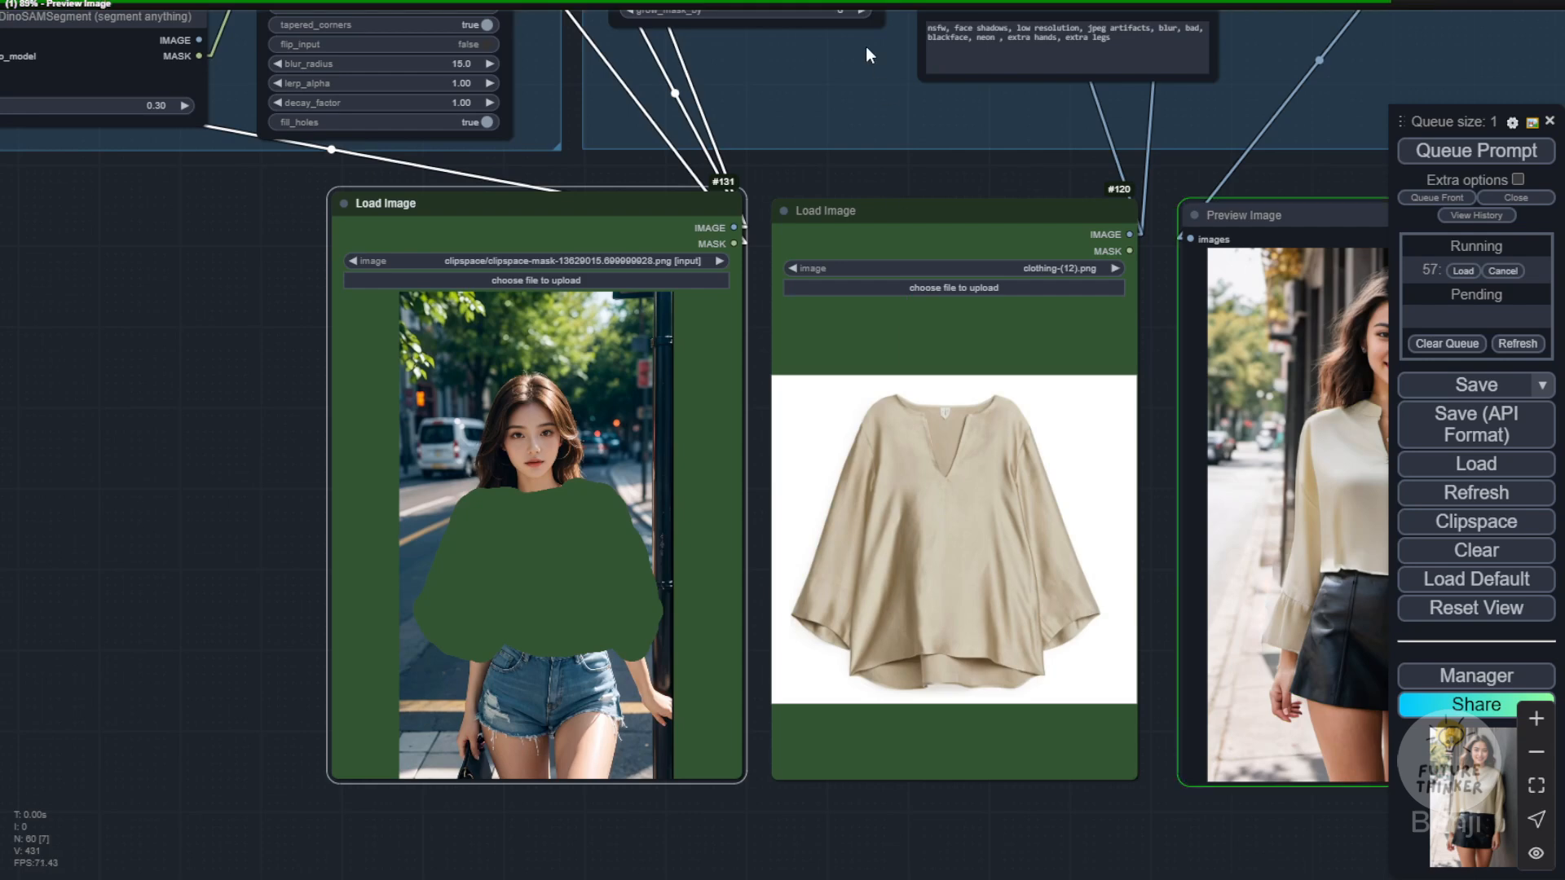
drag(1010, 185, 783, 164)
click(1468, 152)
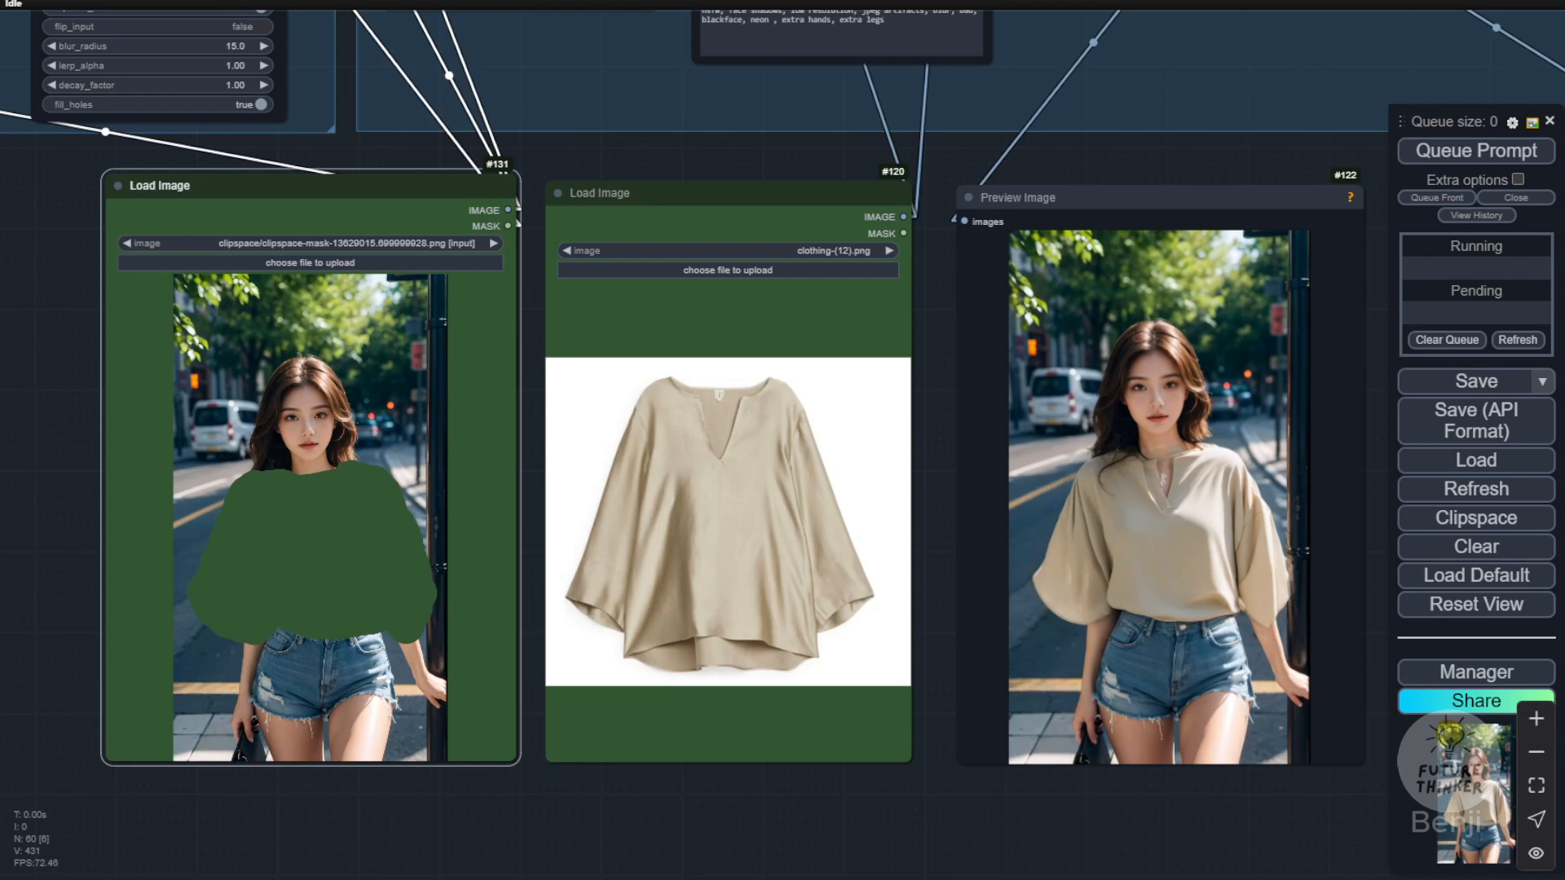
scroll(1017, 643, up, 3)
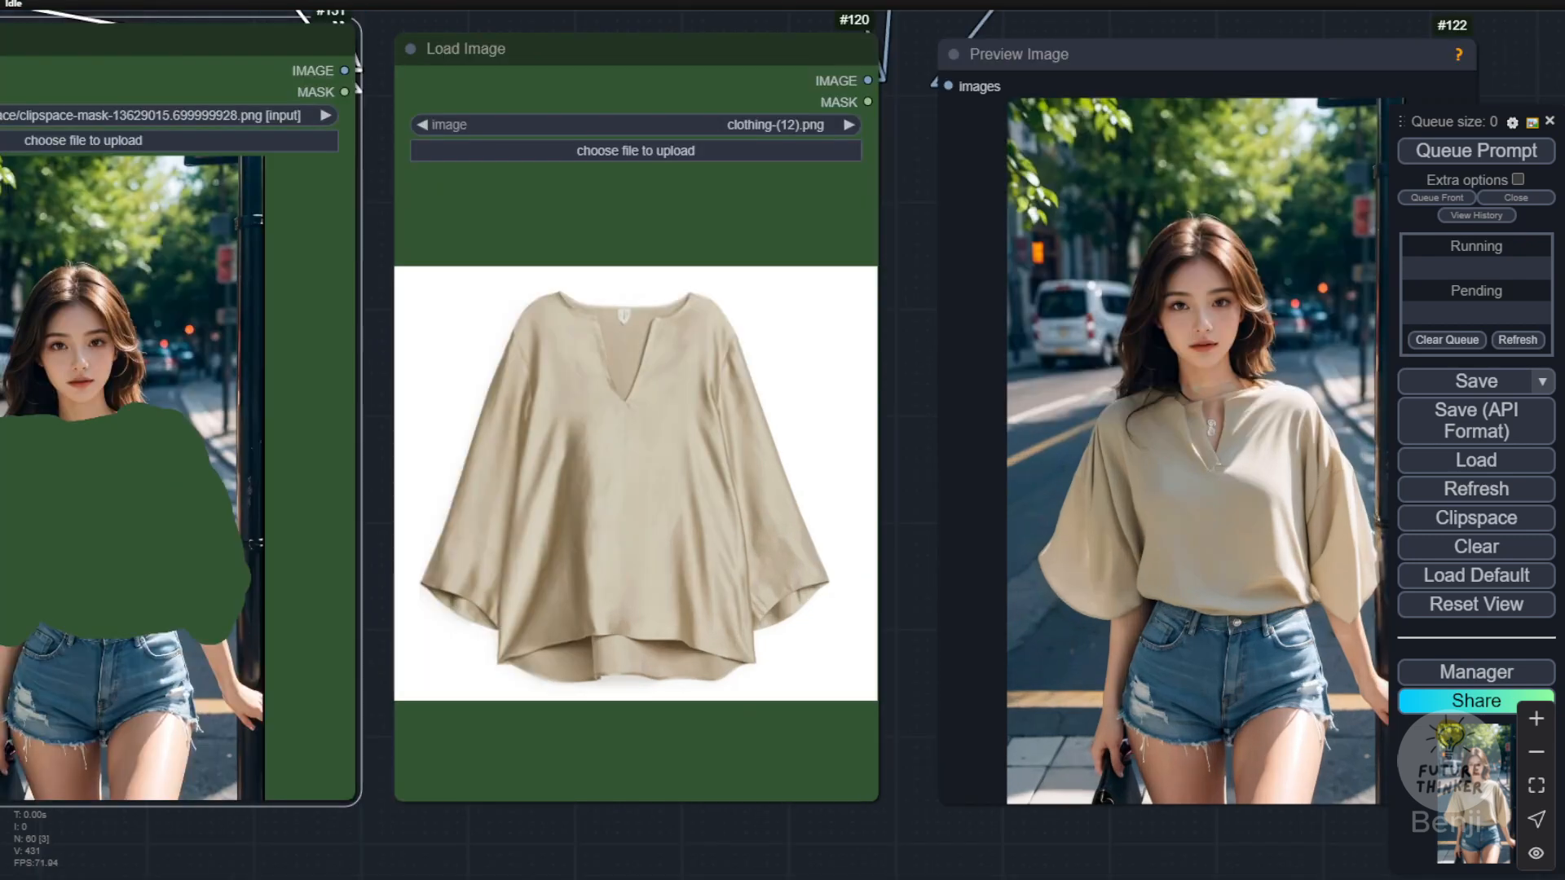
drag(896, 856, 766, 851)
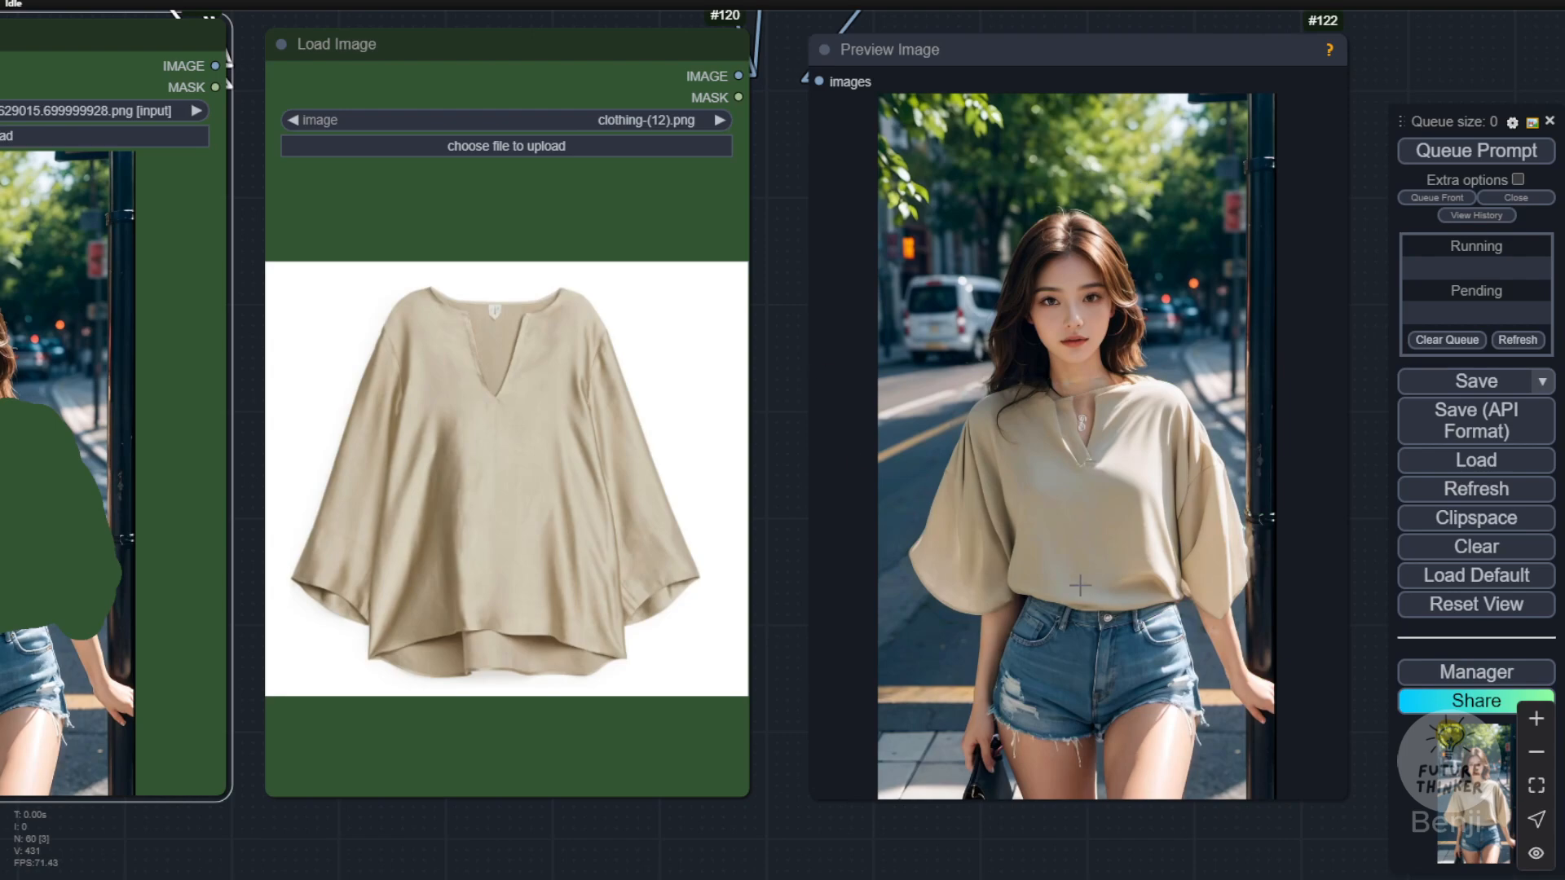
Step: Examine the generated beige blouse up close beside the garment photo clothing-(12).png
scroll(1035, 611, up, 3)
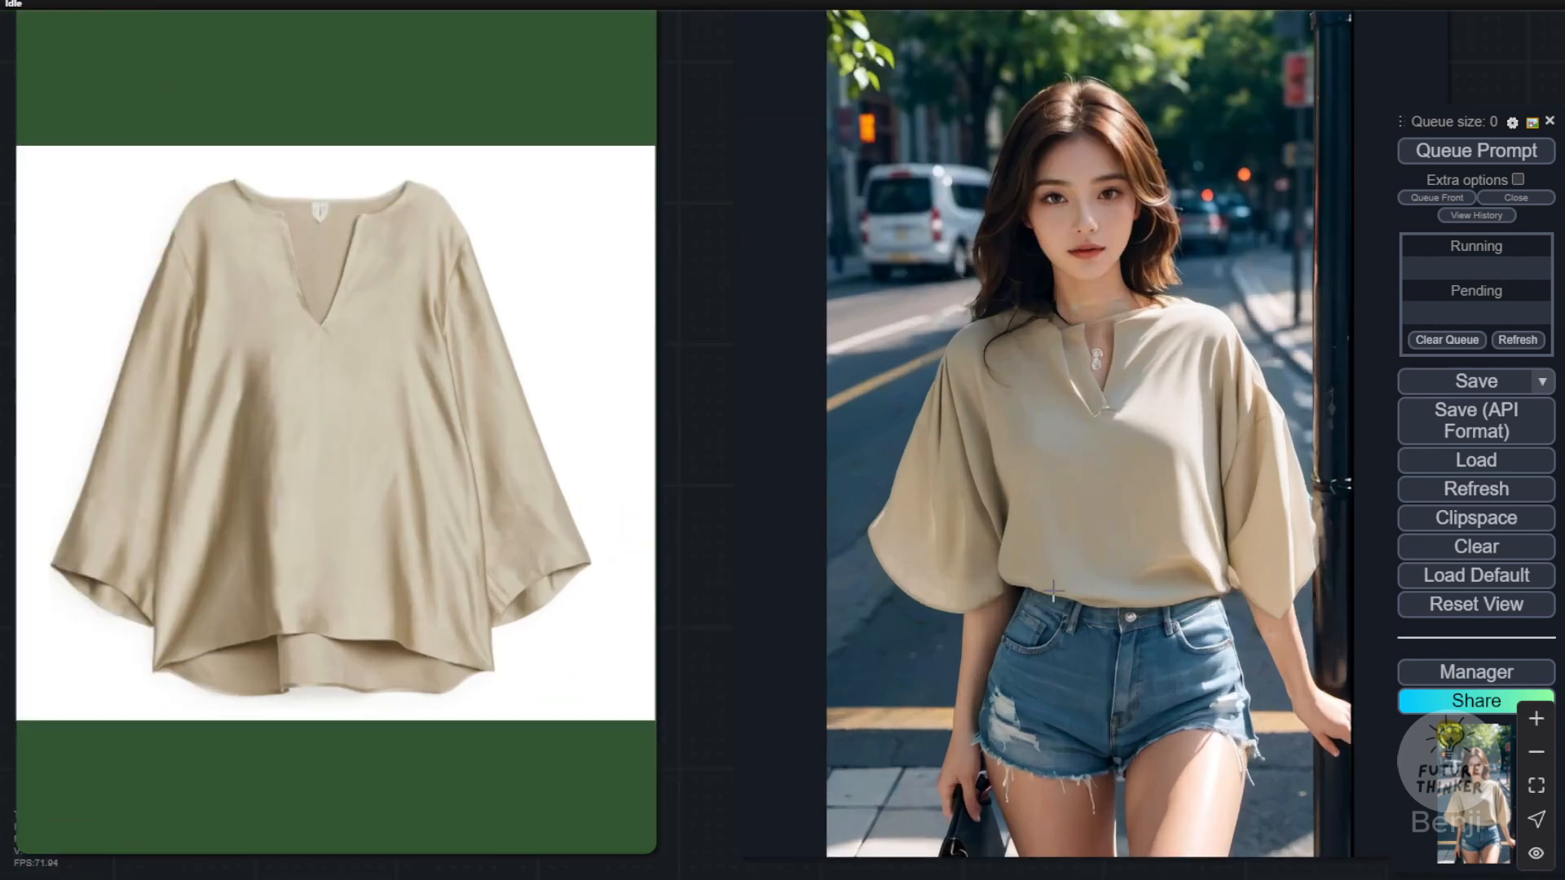
scroll(1166, 614, down, 3)
drag(788, 843, 1118, 789)
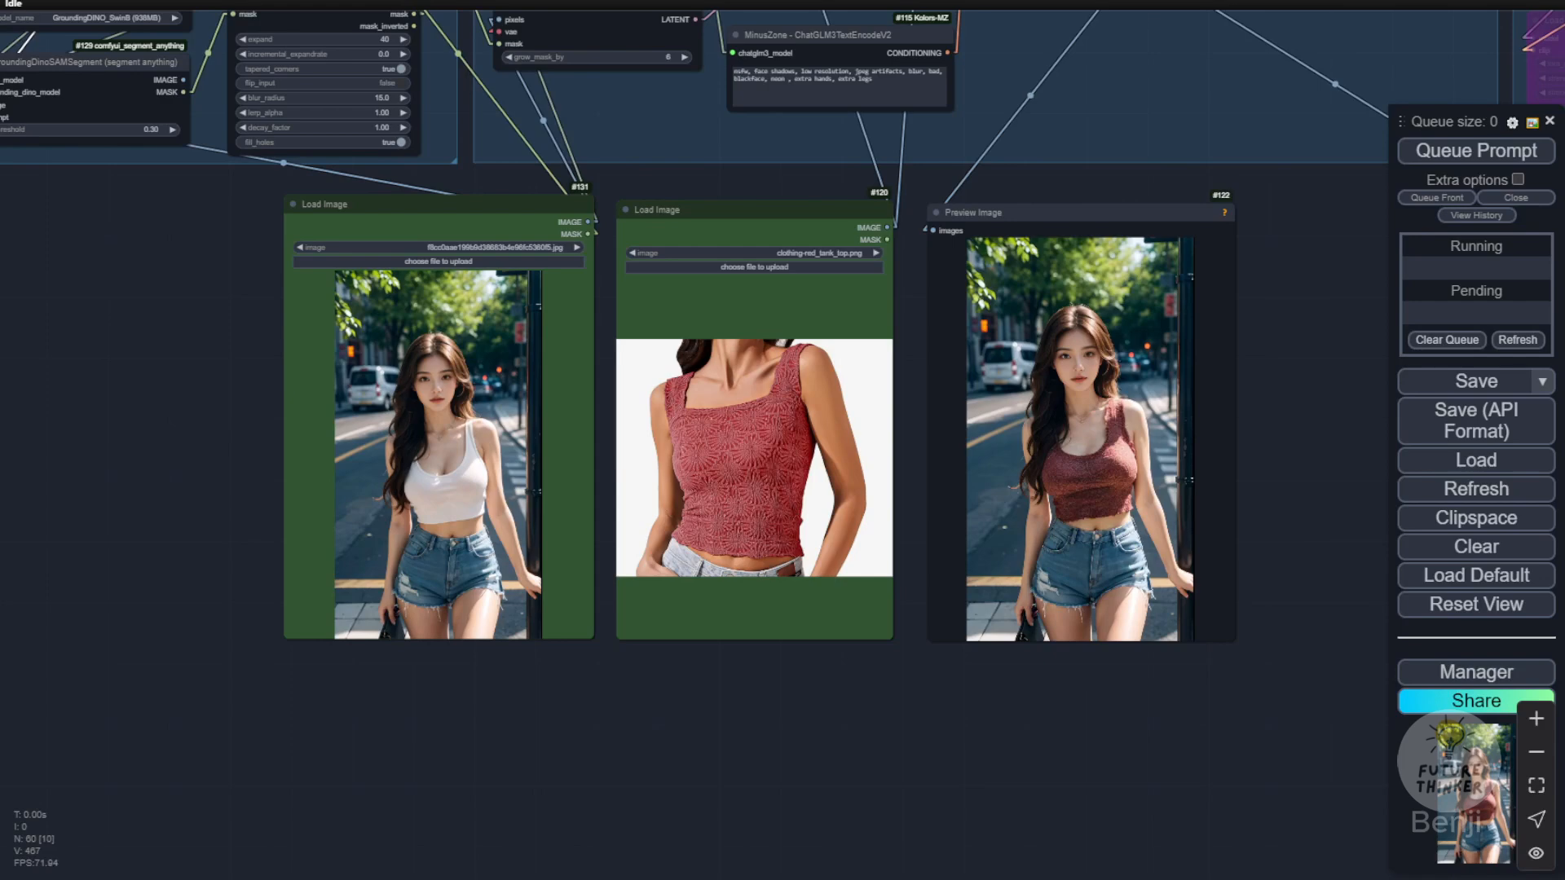
Step: Compare clothing-red_tank_top.png with its try-on result on the street photo, and review the "tank top" segmentation and mask settings
drag(593, 684, 651, 848)
scroll(623, 760, up, 3)
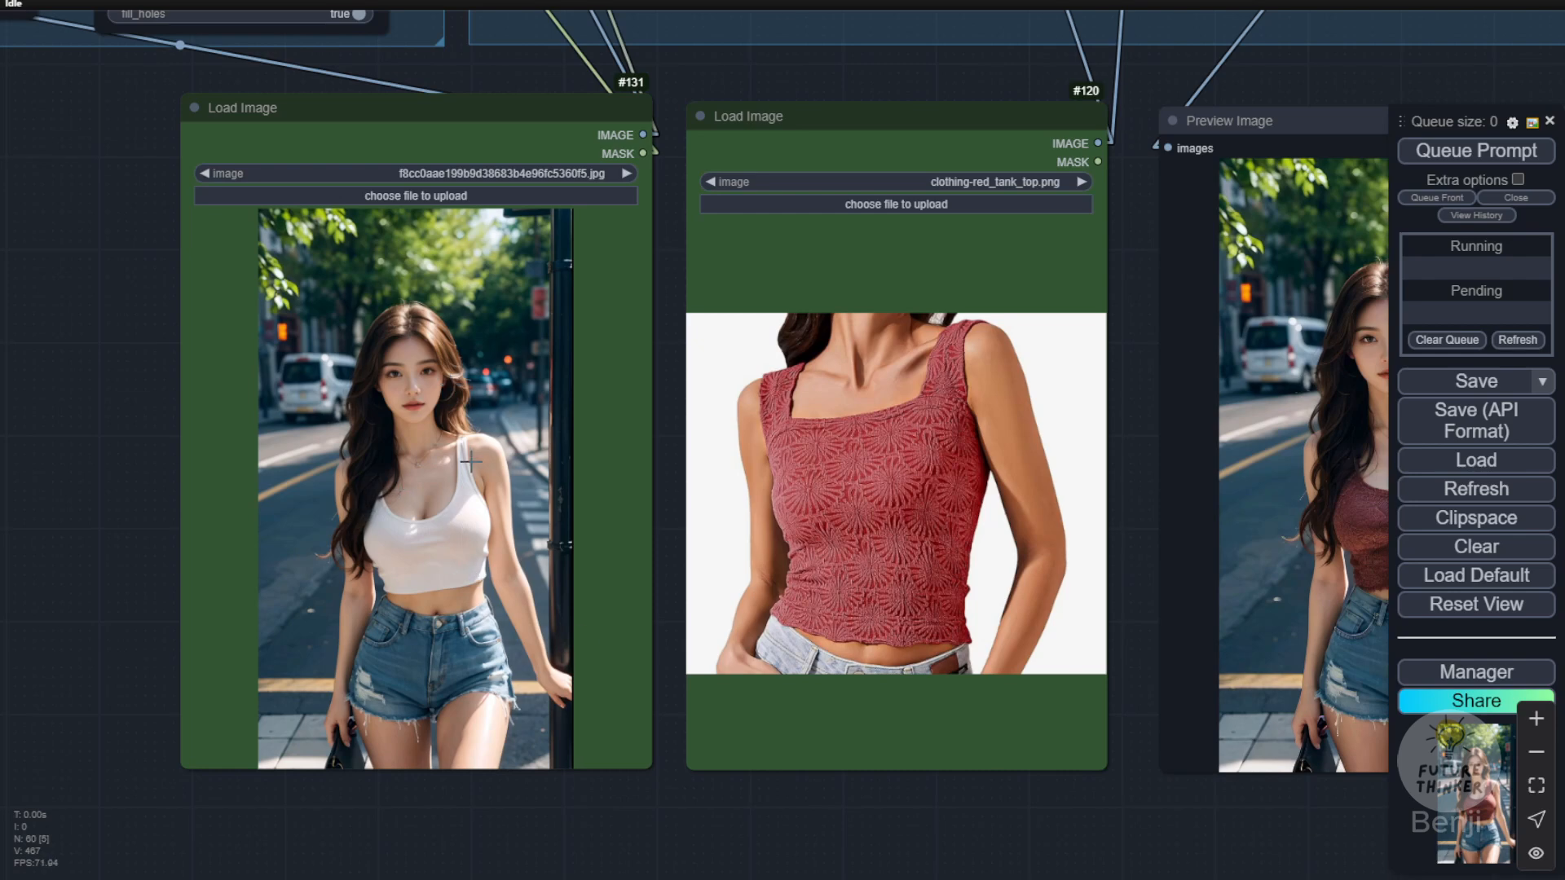
drag(1128, 375, 1060, 486)
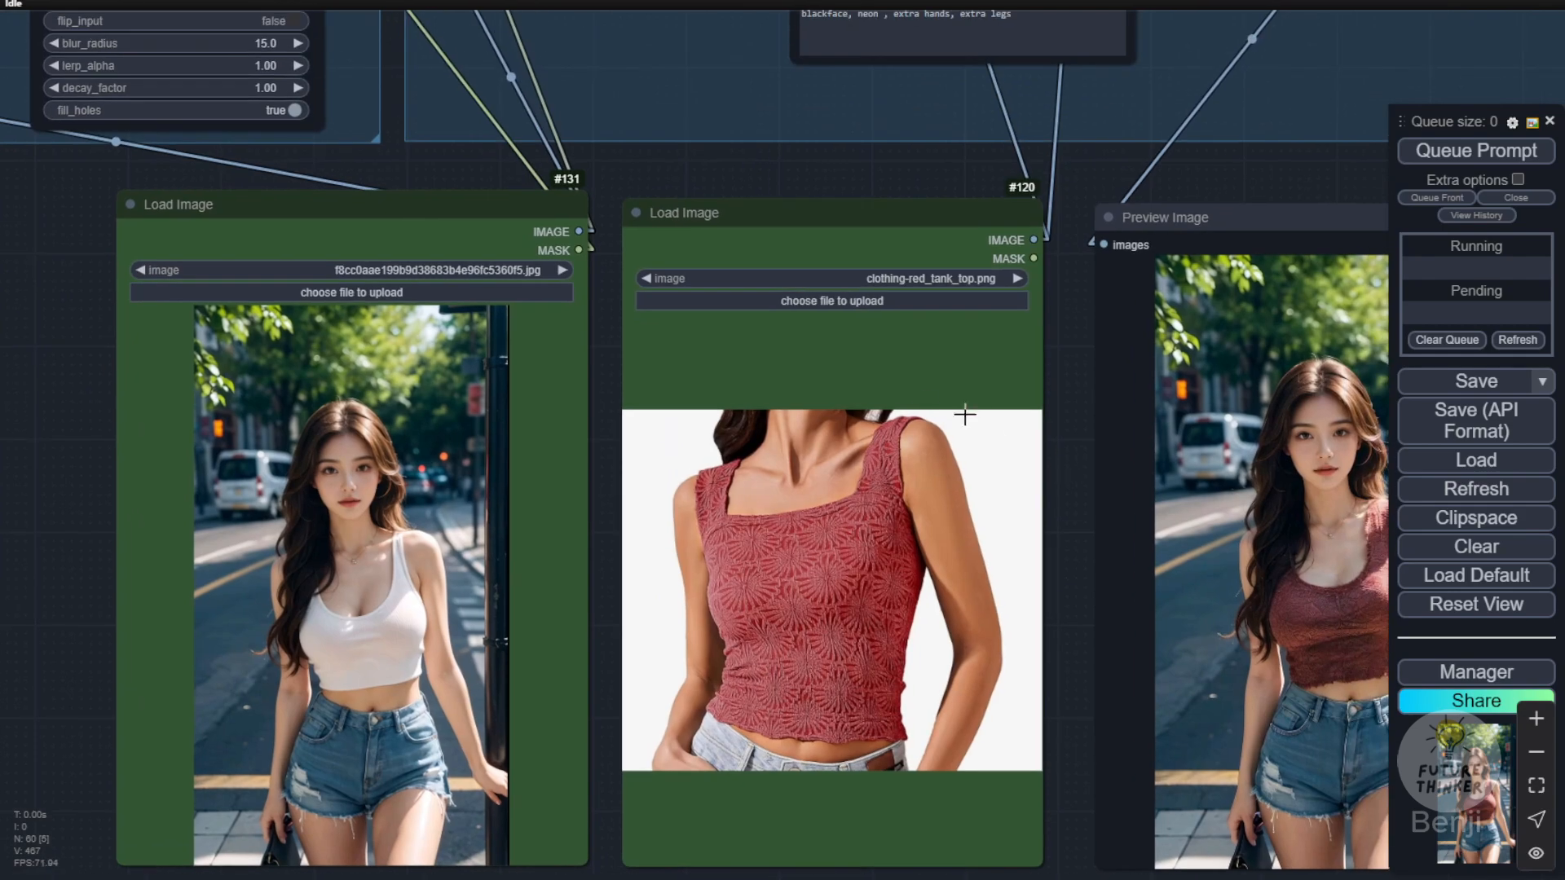
scroll(916, 394, up, 2)
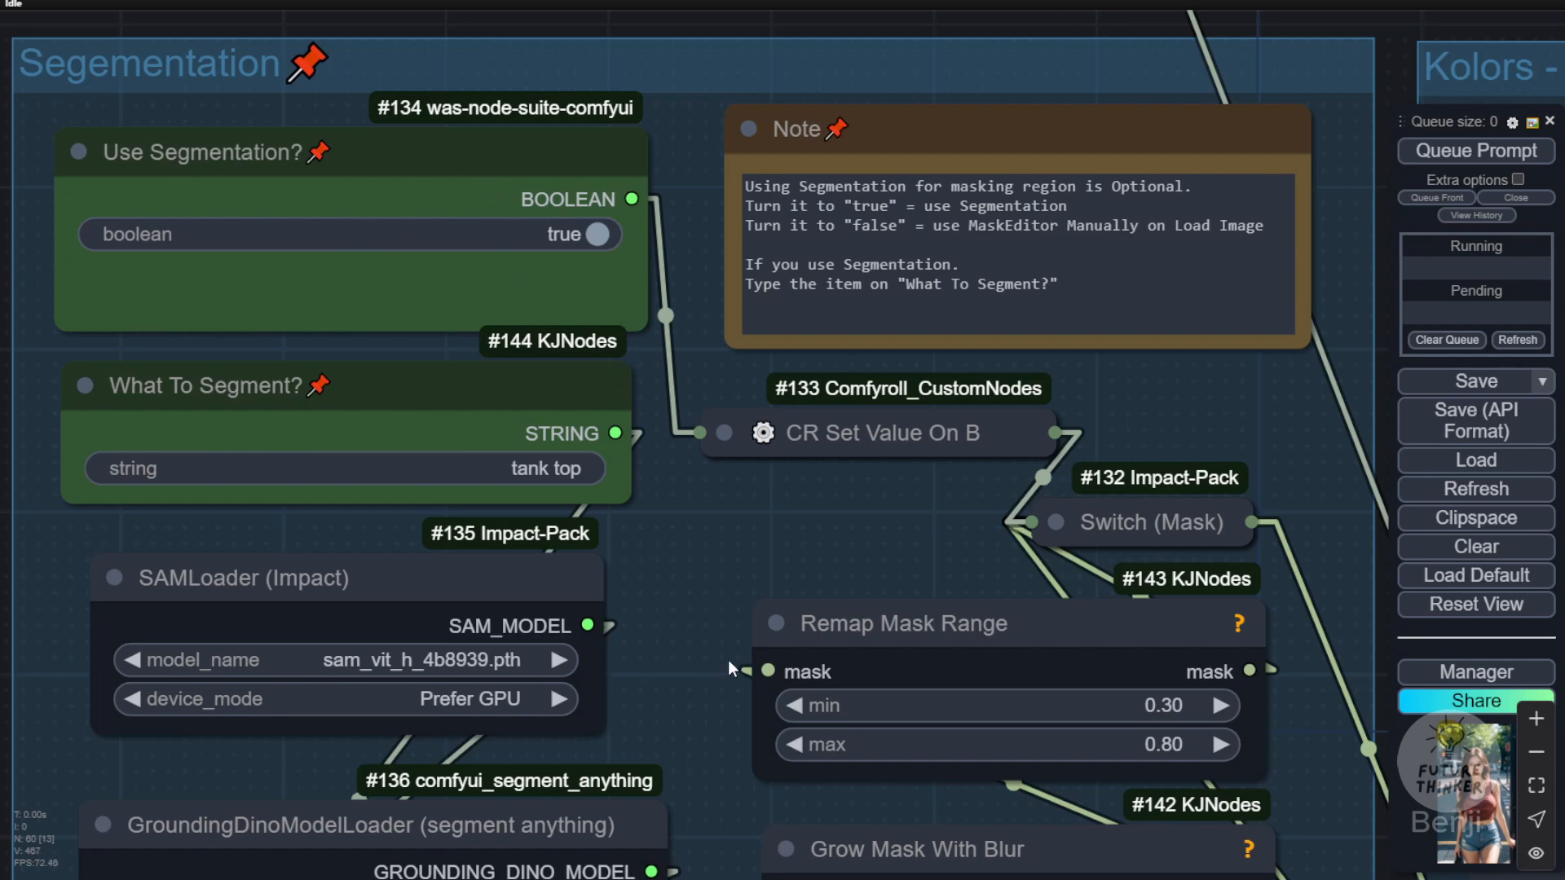
scroll(727, 658, down, 4)
drag(702, 721, 280, 16)
scroll(336, 571, down, 3)
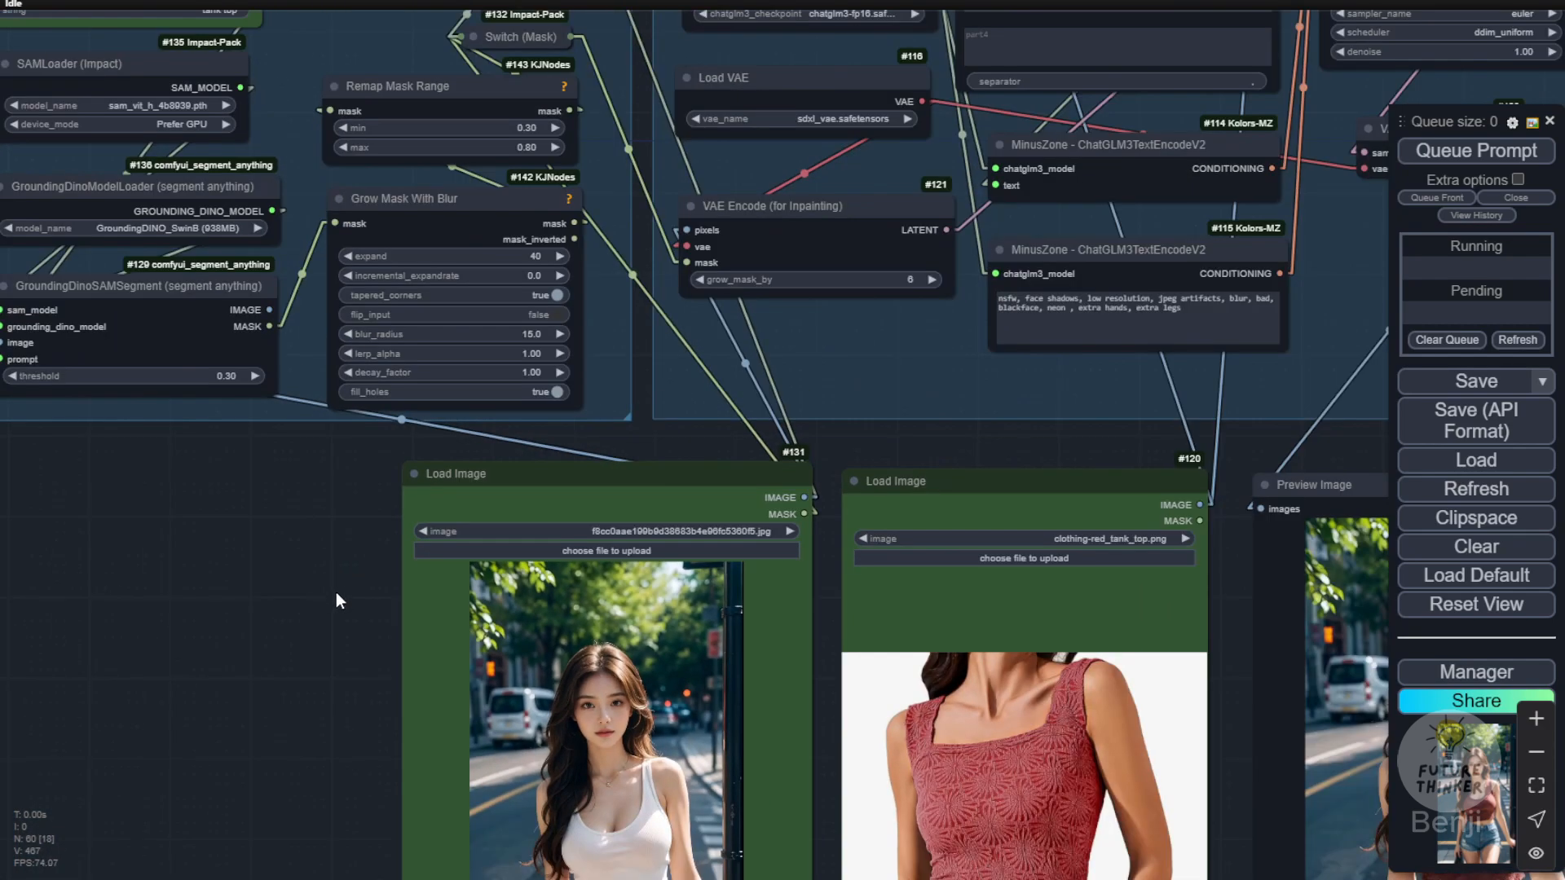
drag(335, 598, 39, 256)
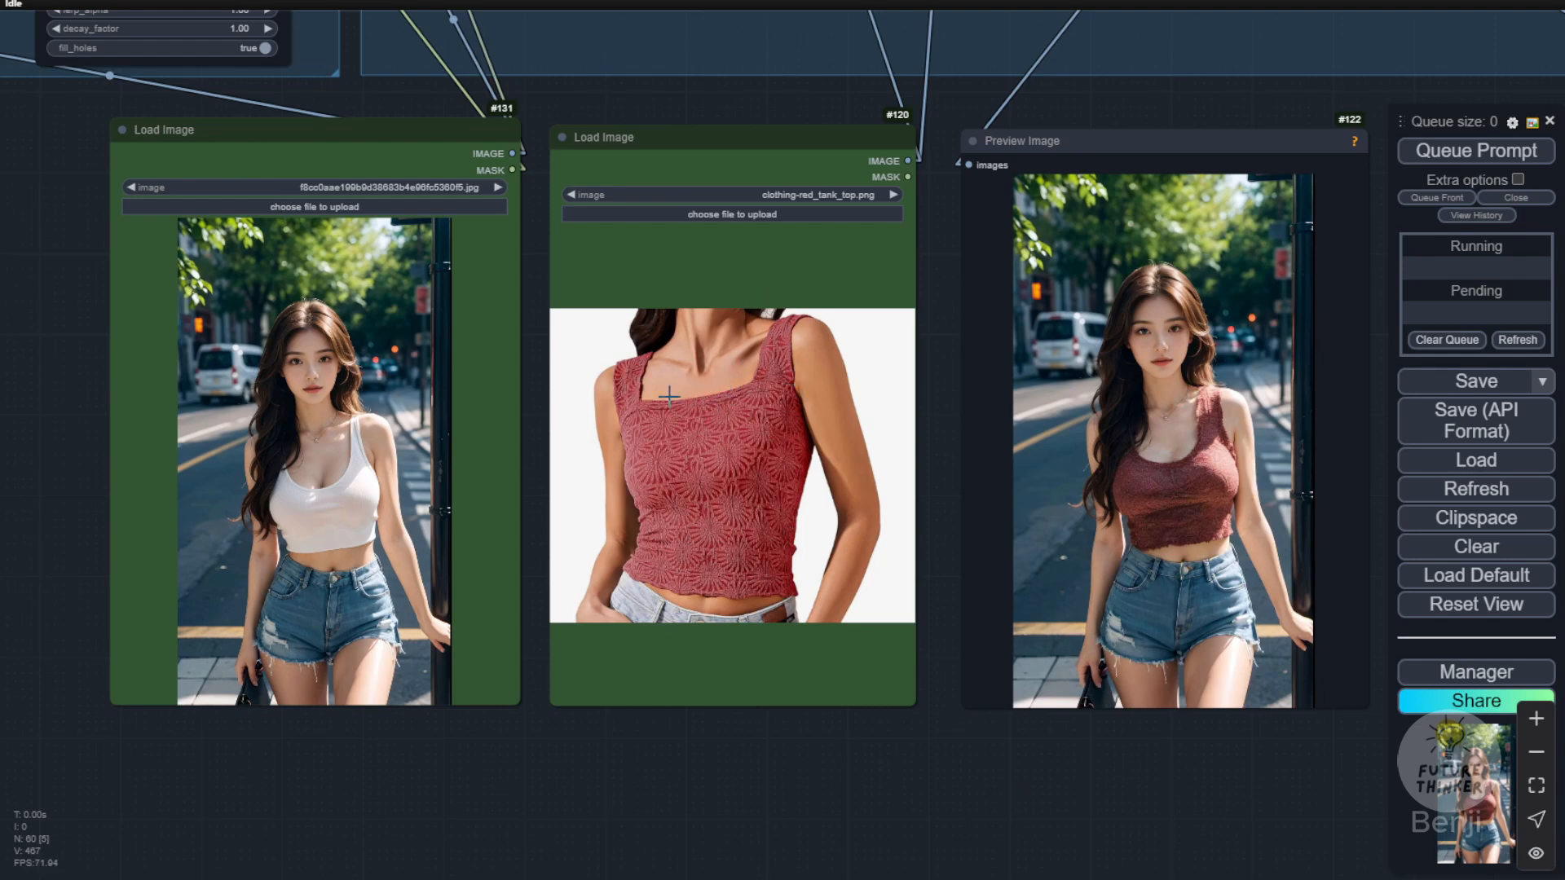
scroll(566, 388, down, 5)
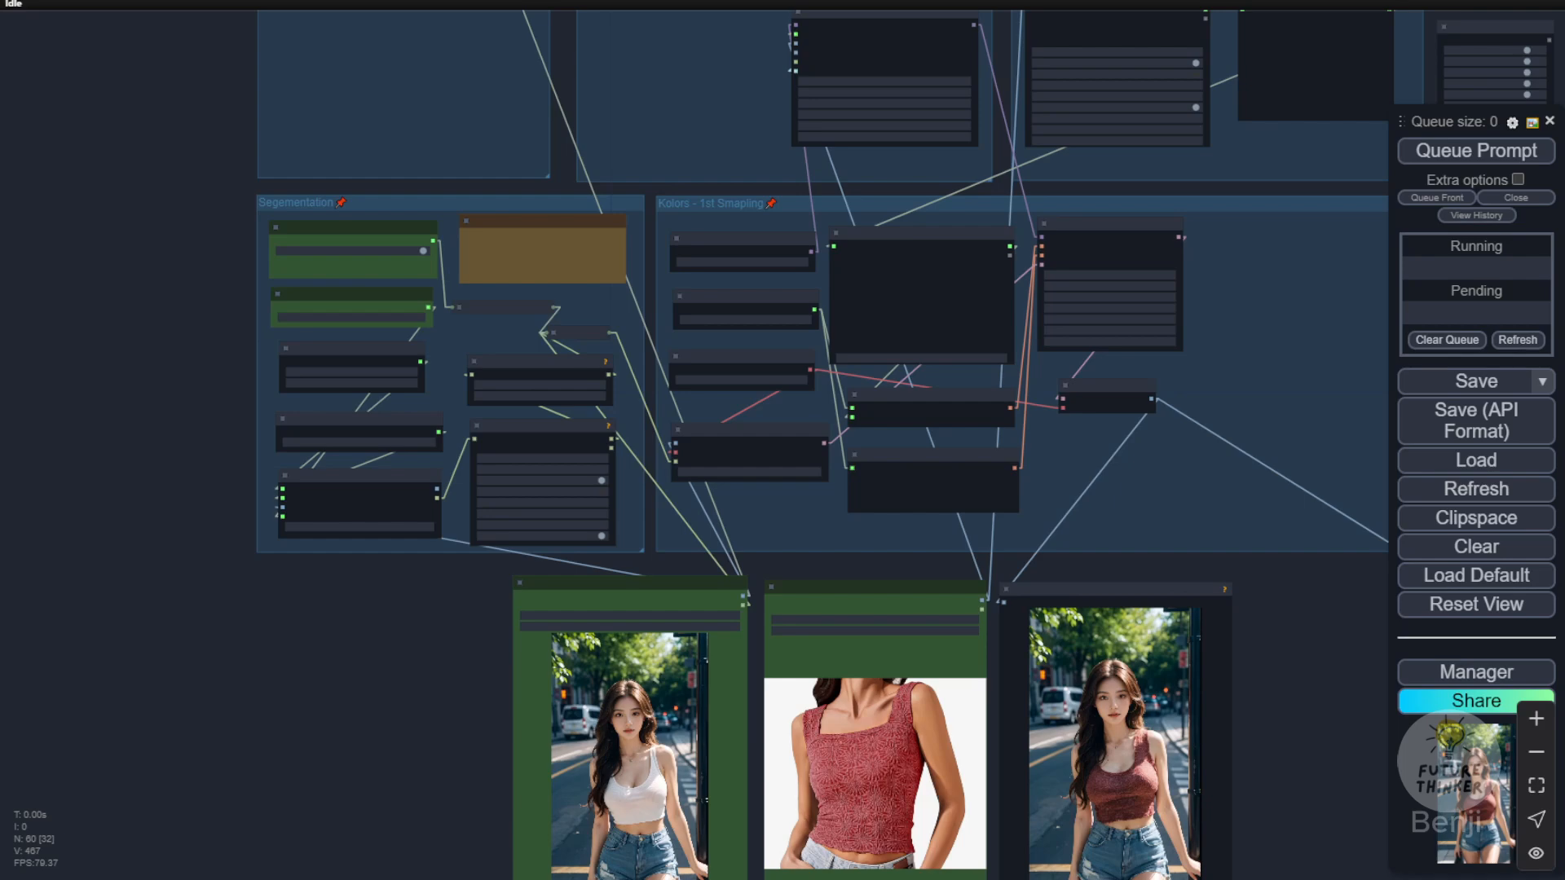
Step: Set the item to segment to "shirt" for the try-on of clothing-(10).png on the white cardigan photo
scroll(815, 734, up, 6)
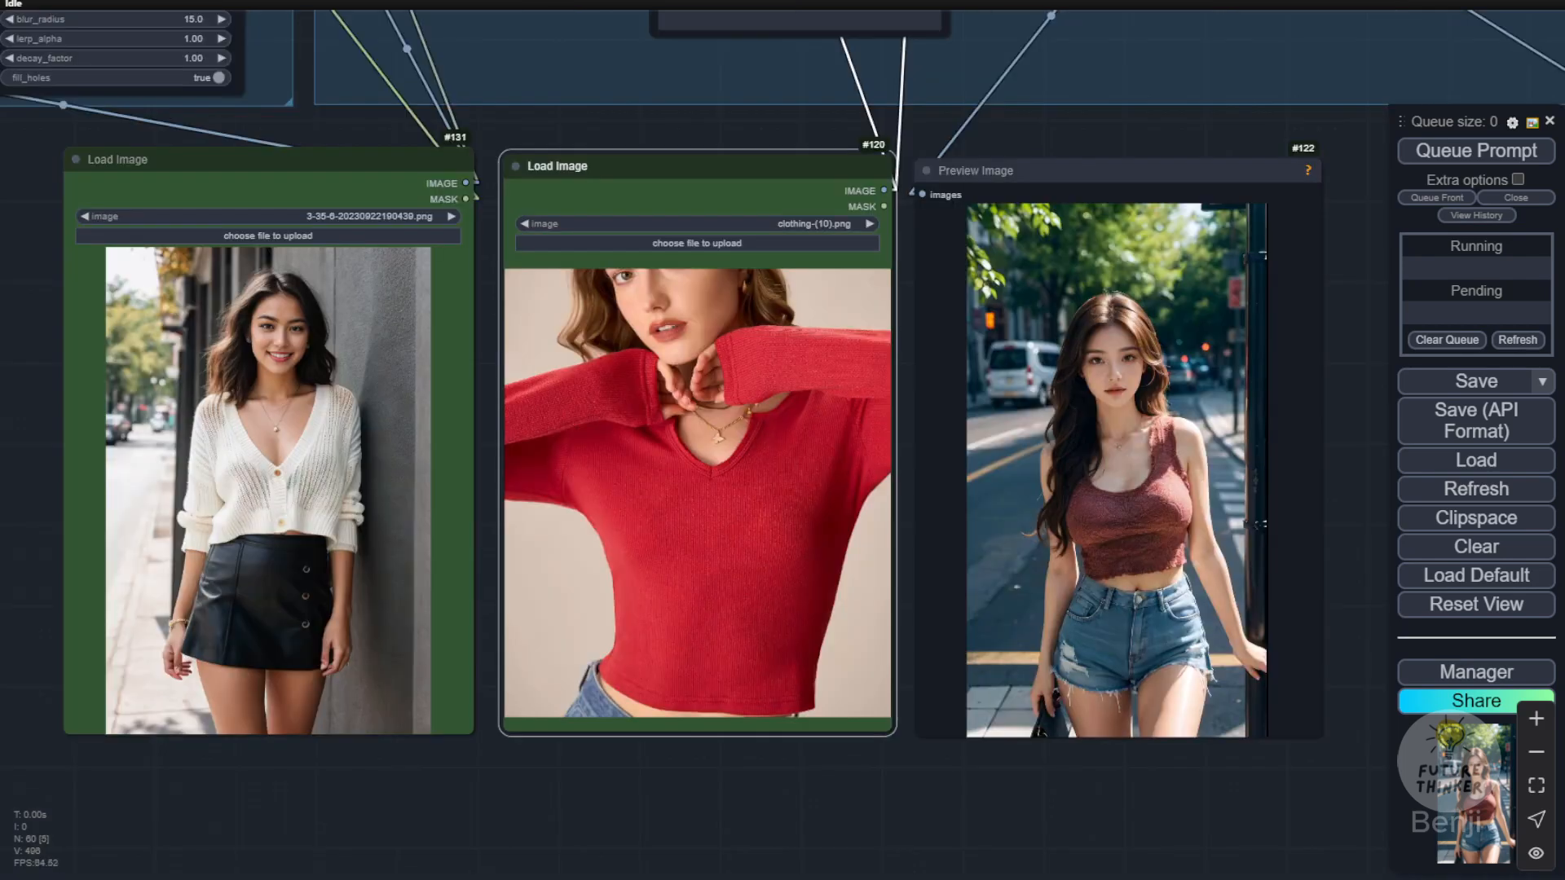
drag(511, 136, 589, 117)
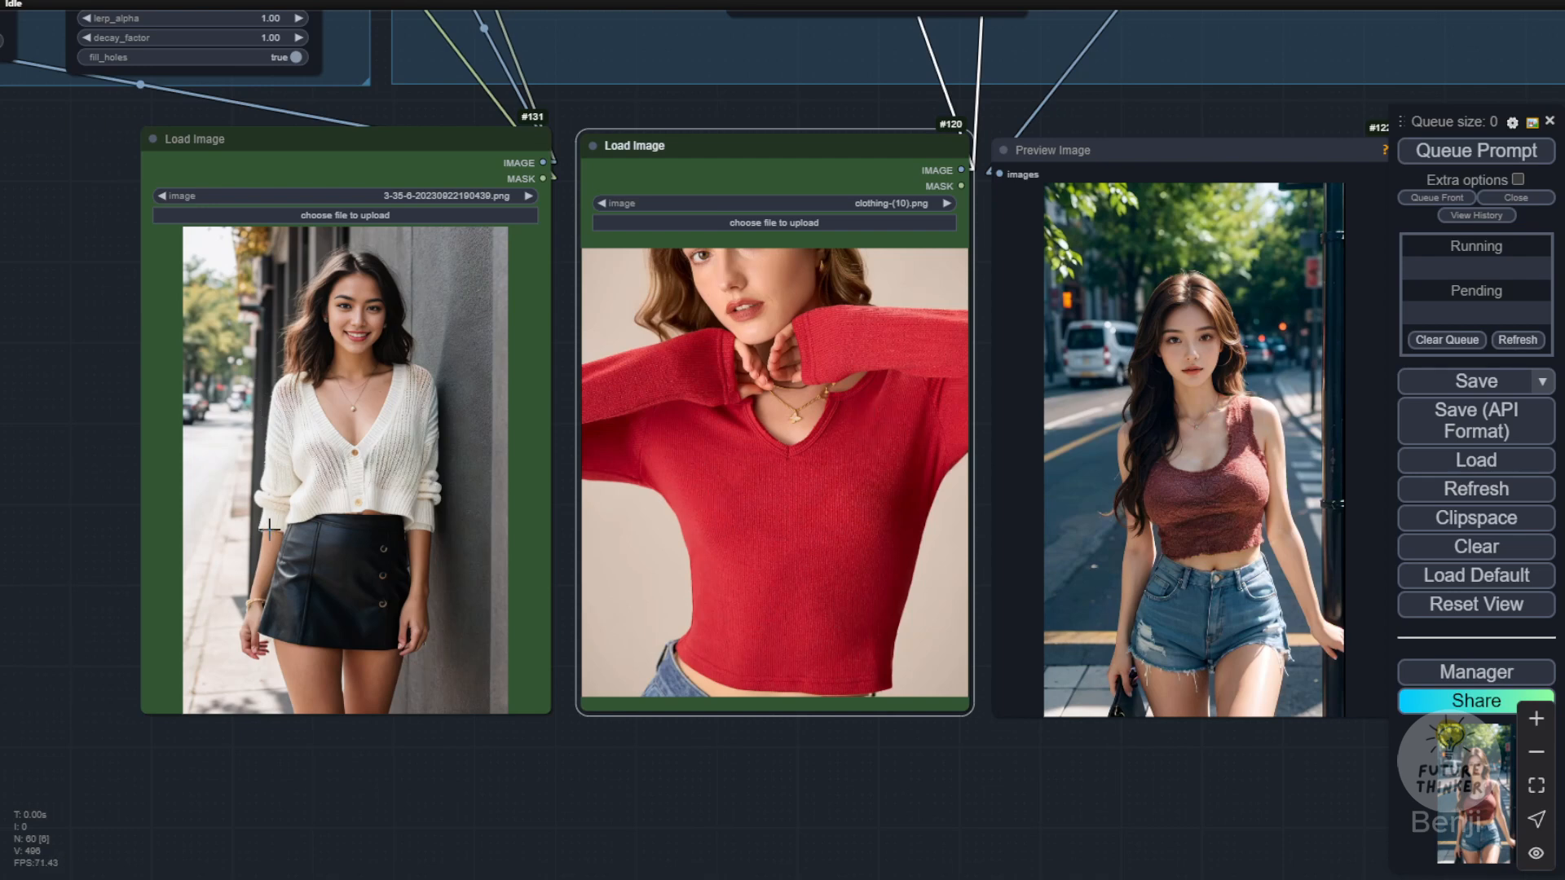
scroll(878, 601, down, 1)
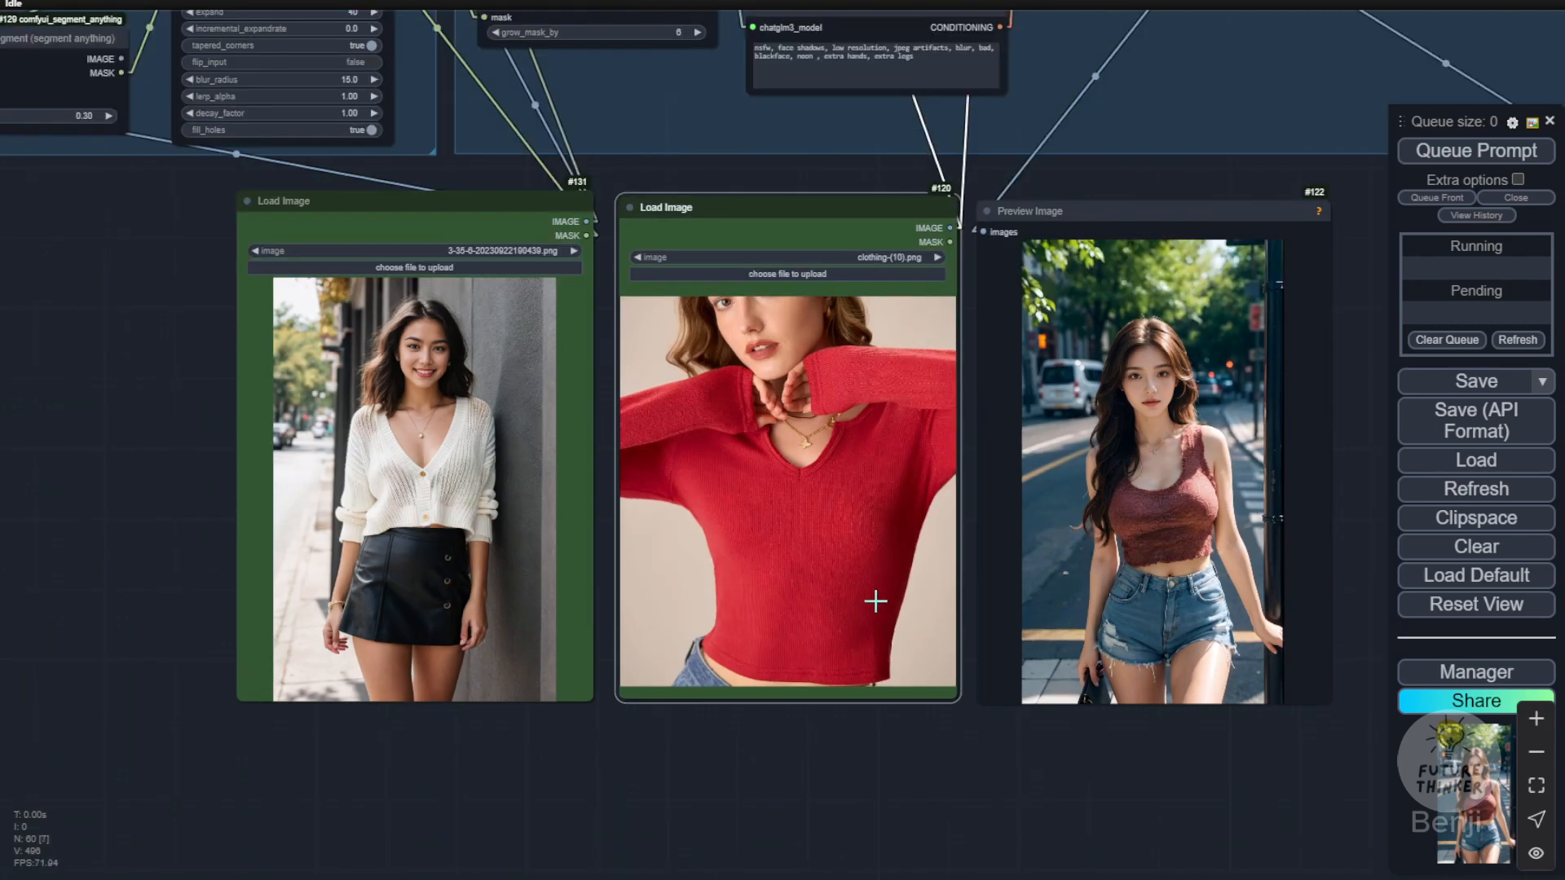
scroll(685, 546, up, 3)
scroll(524, 500, down, 5)
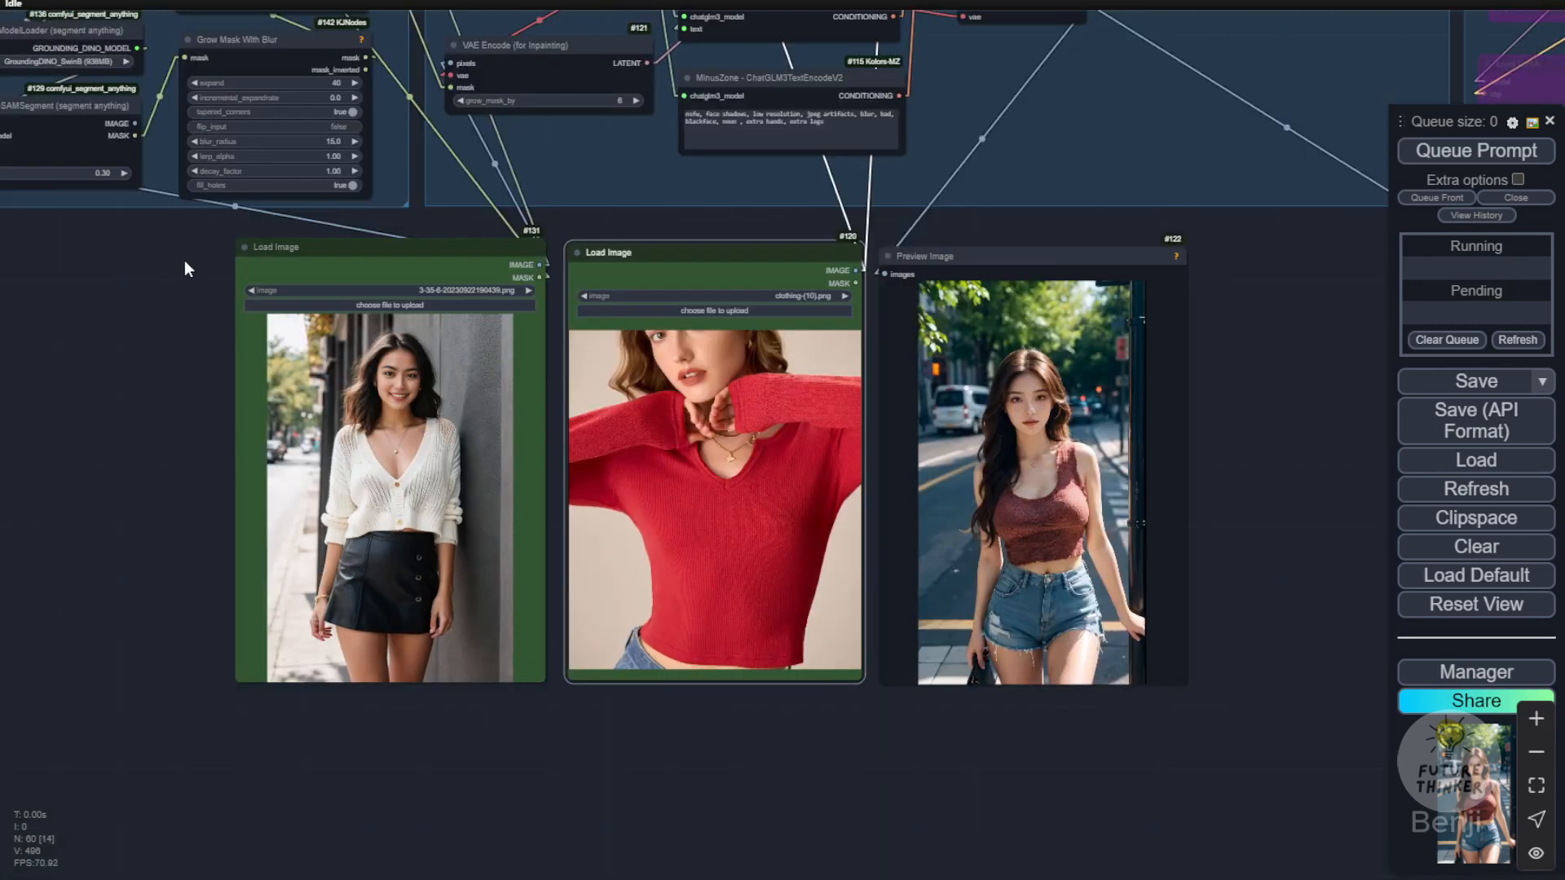
drag(192, 266, 538, 652)
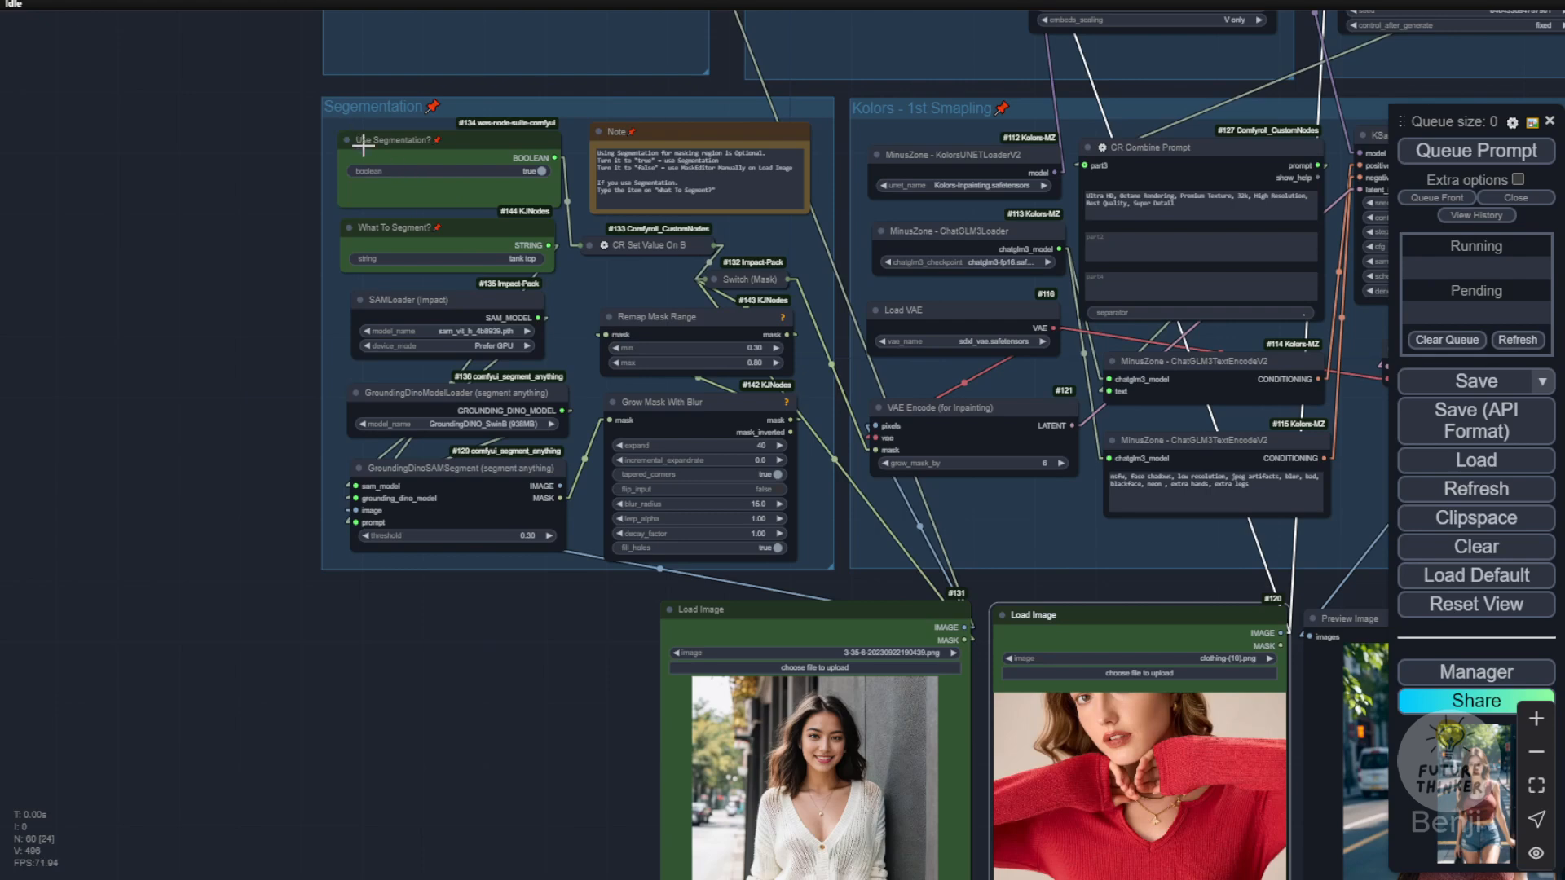
scroll(450, 269, up, 3)
click(500, 254)
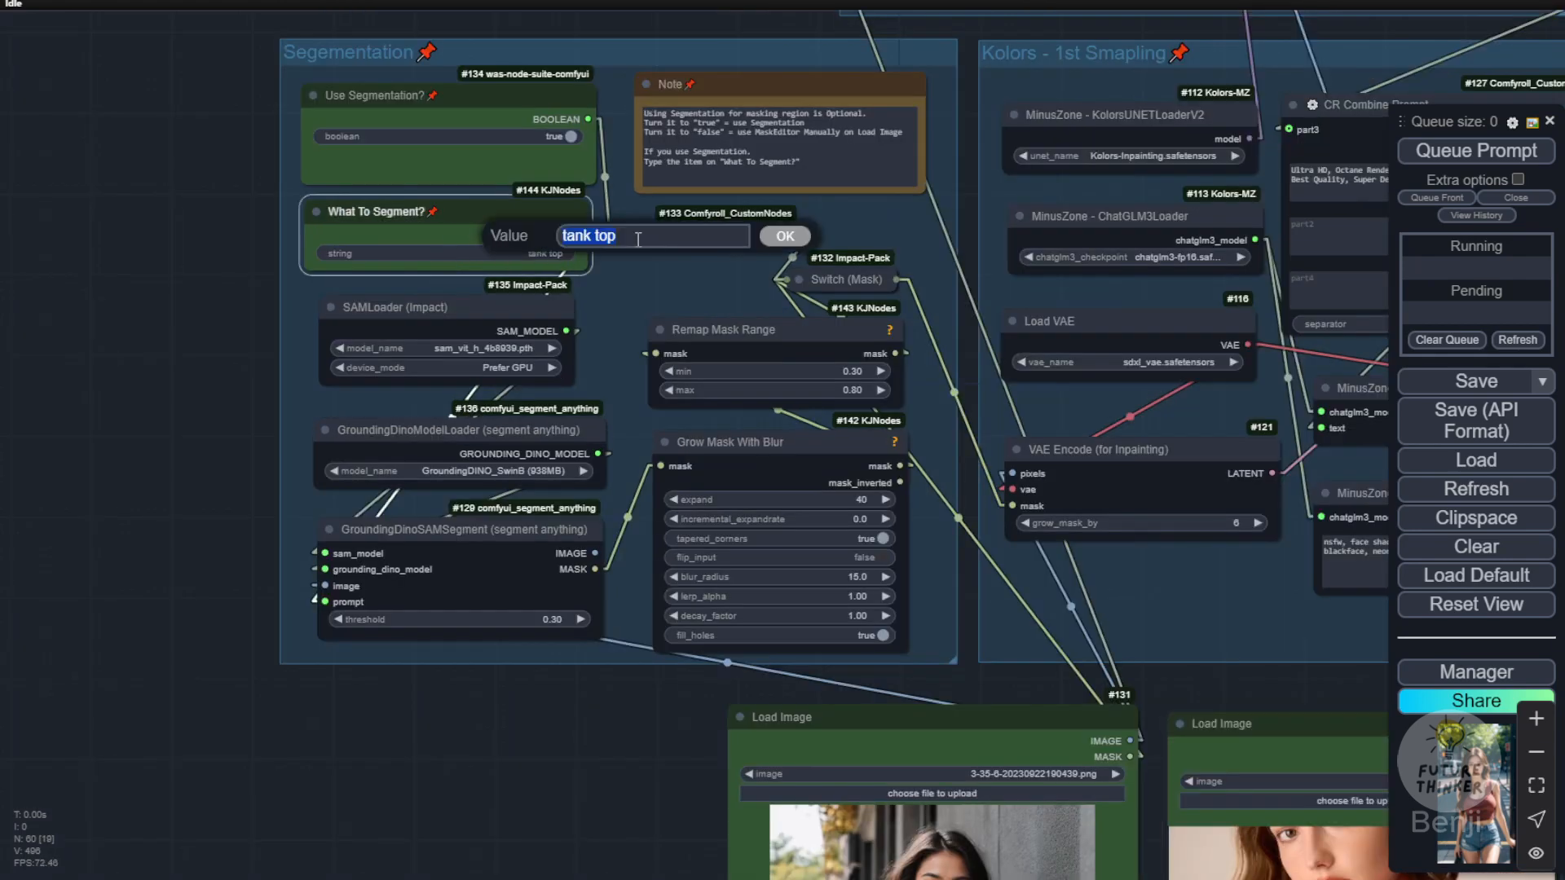
text(shirt)
key(Return)
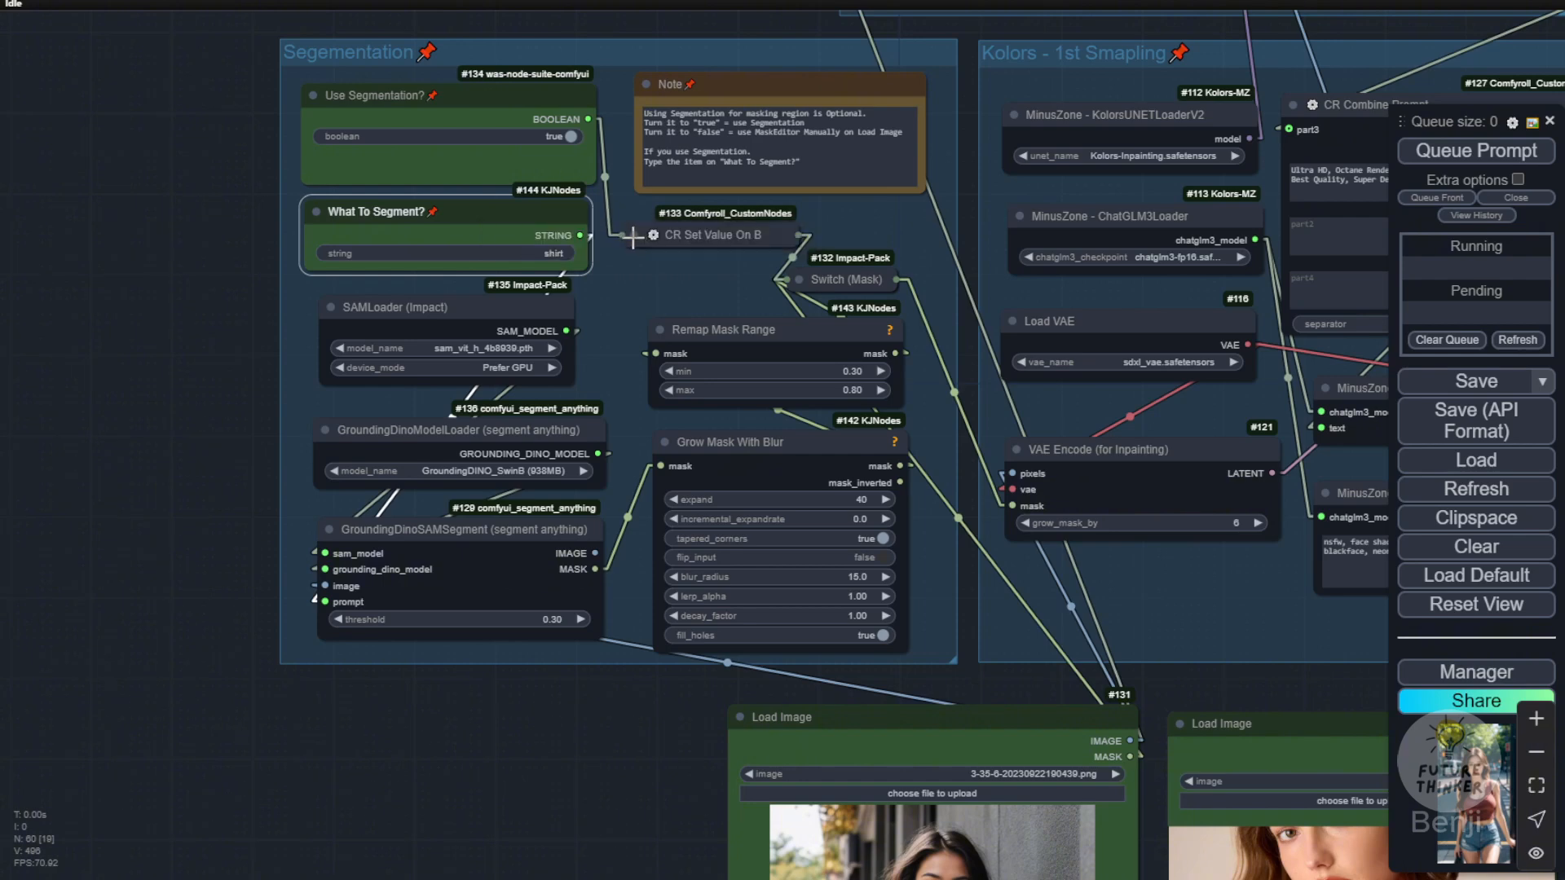
Step: Queue the try-on of the red V-neck sweater clothing-(10).png on the white cardigan photo
scroll(620, 677, down, 2)
drag(594, 710, 129, 394)
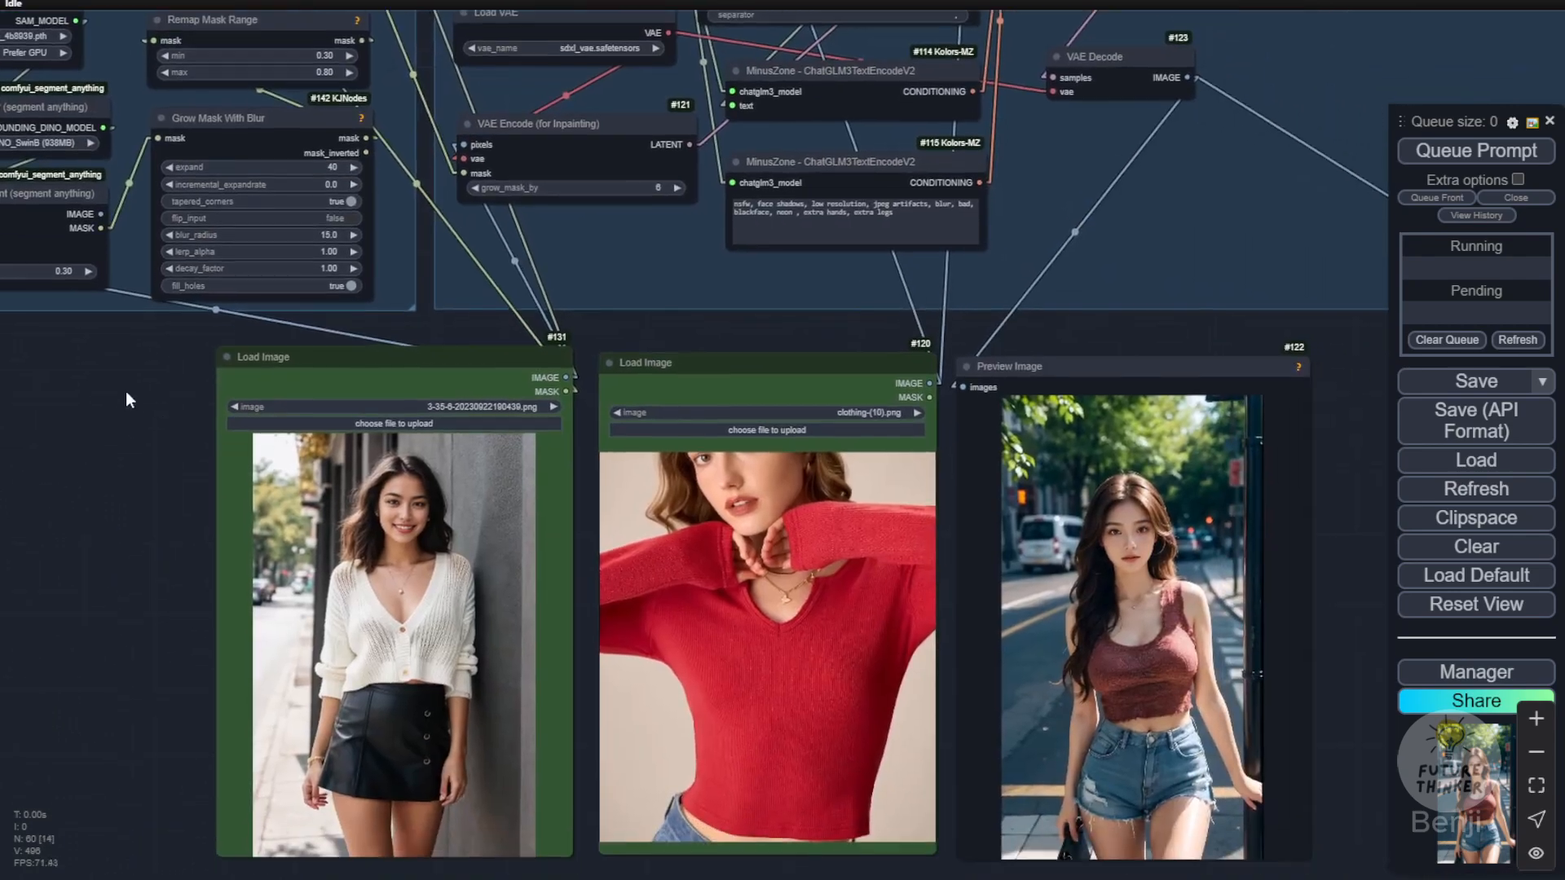
click(1439, 150)
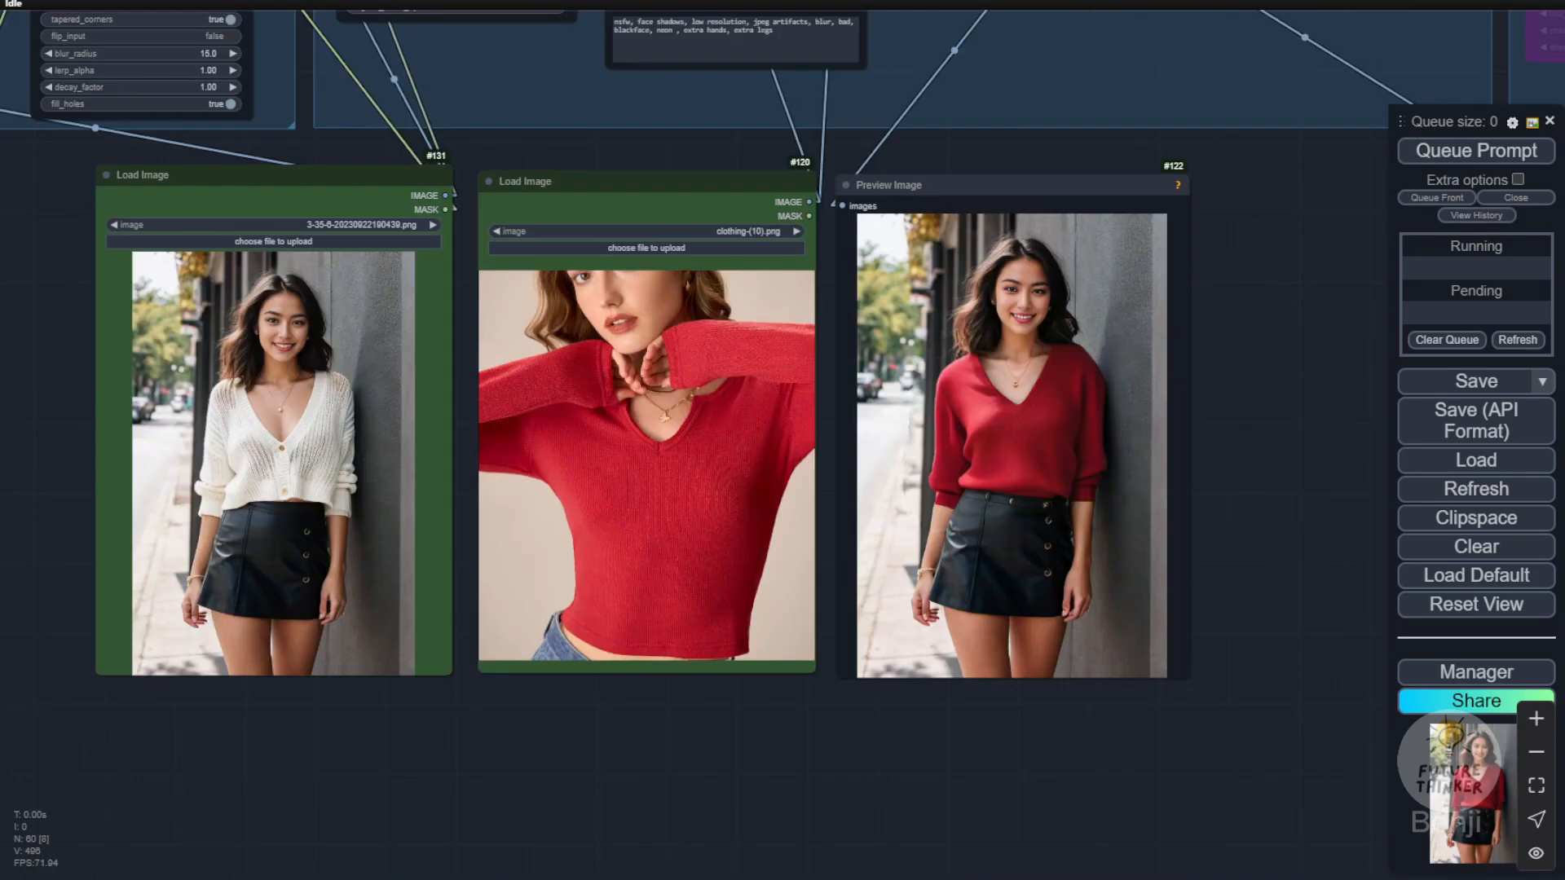
Step: Compare the generated red sweater's neckline, sleeves and fabric with clothing-(10).png and the original cardigan photo
scroll(528, 301, up, 3)
scroll(614, 249, down, 3)
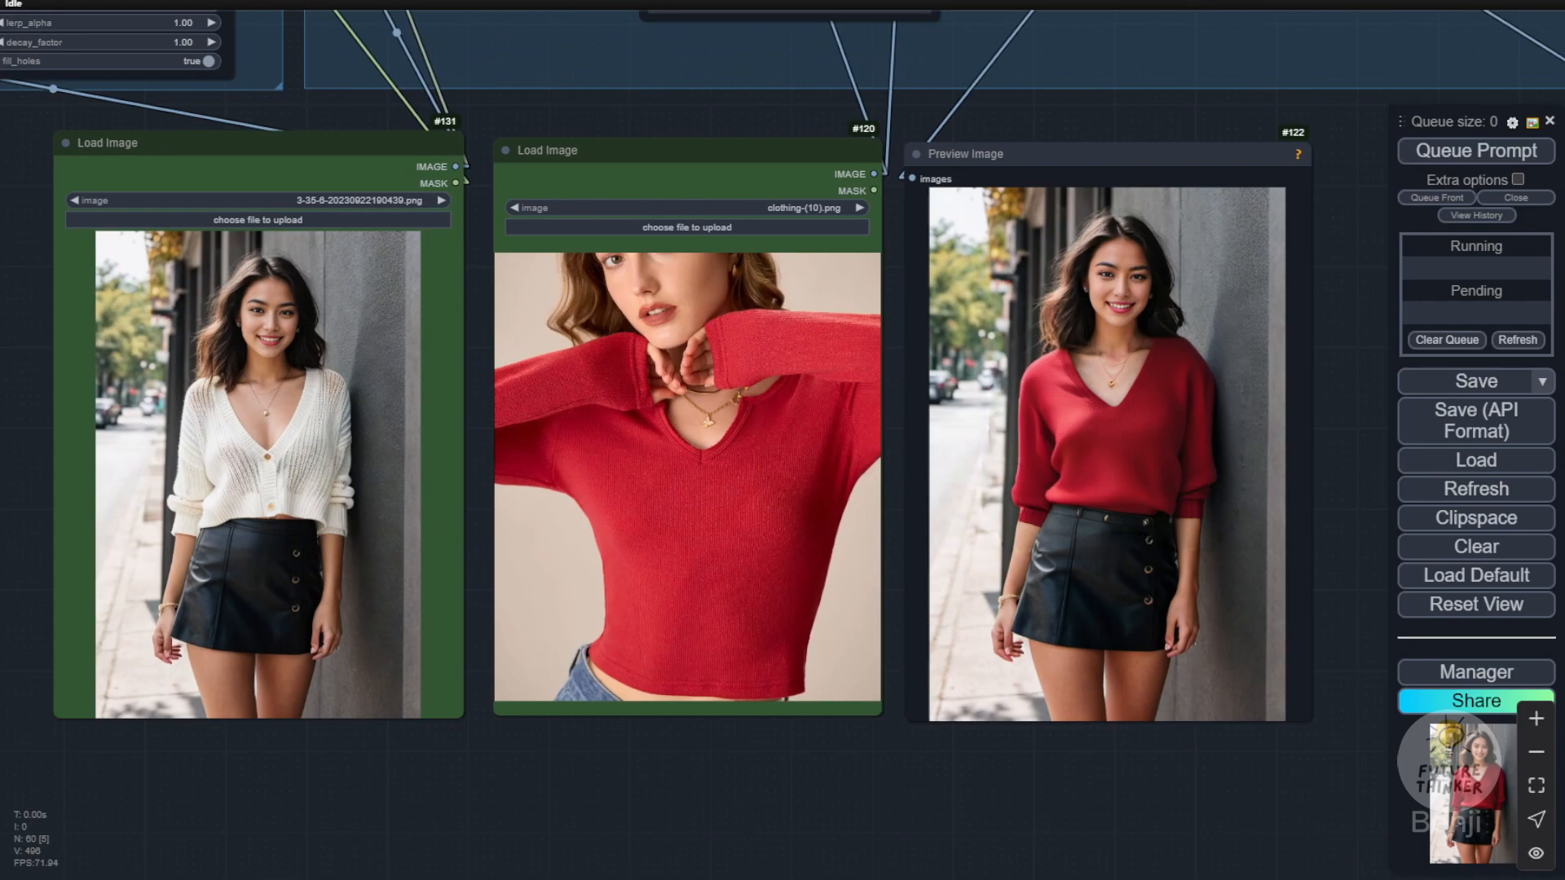
scroll(875, 441, up, 2)
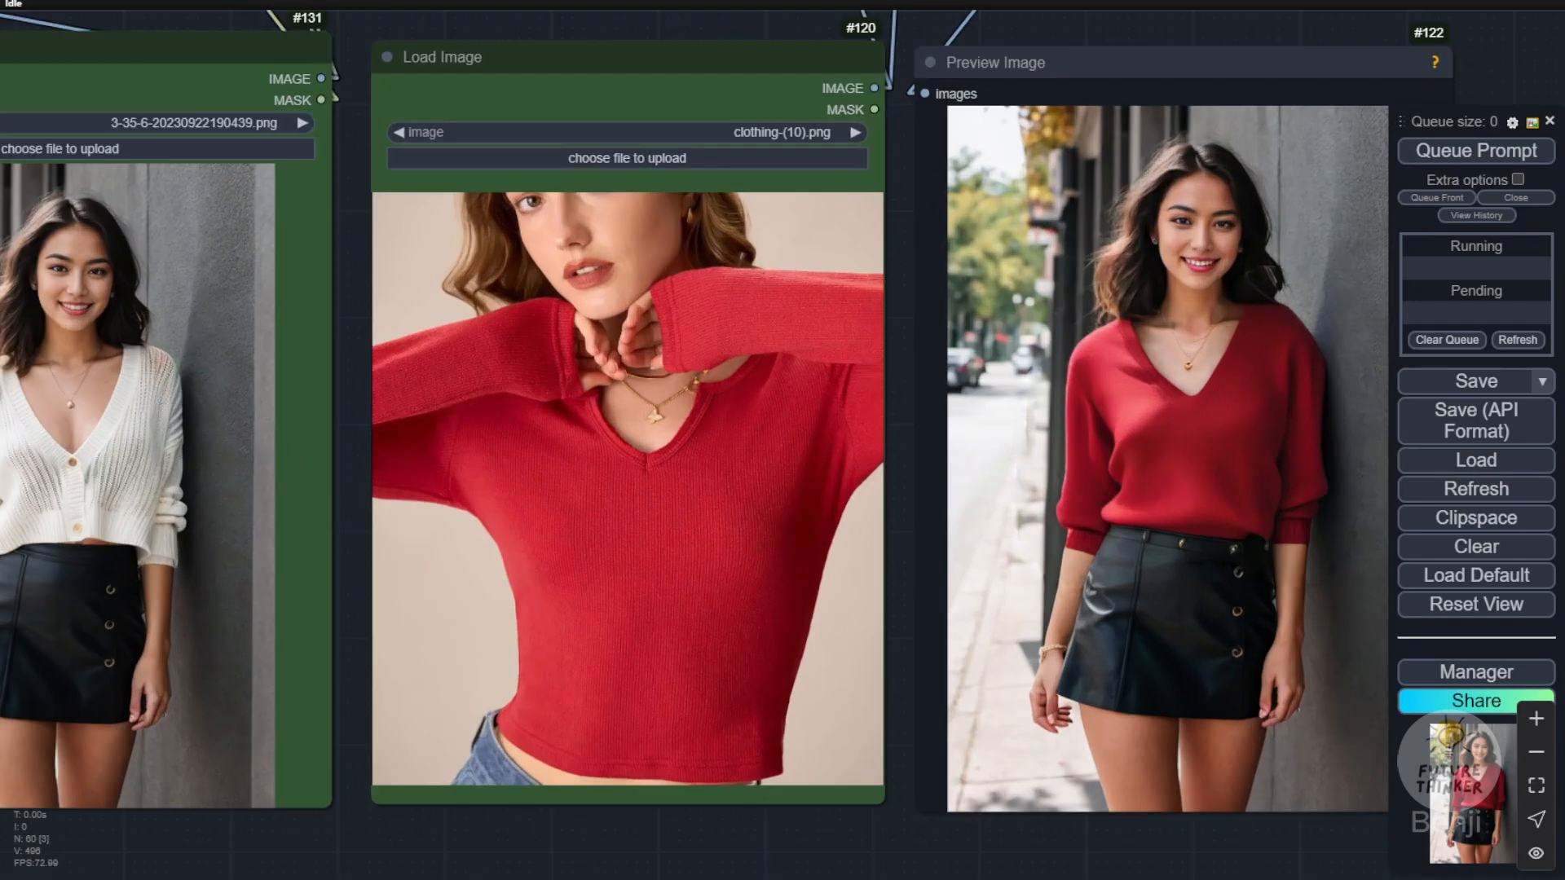
scroll(593, 435, up, 2)
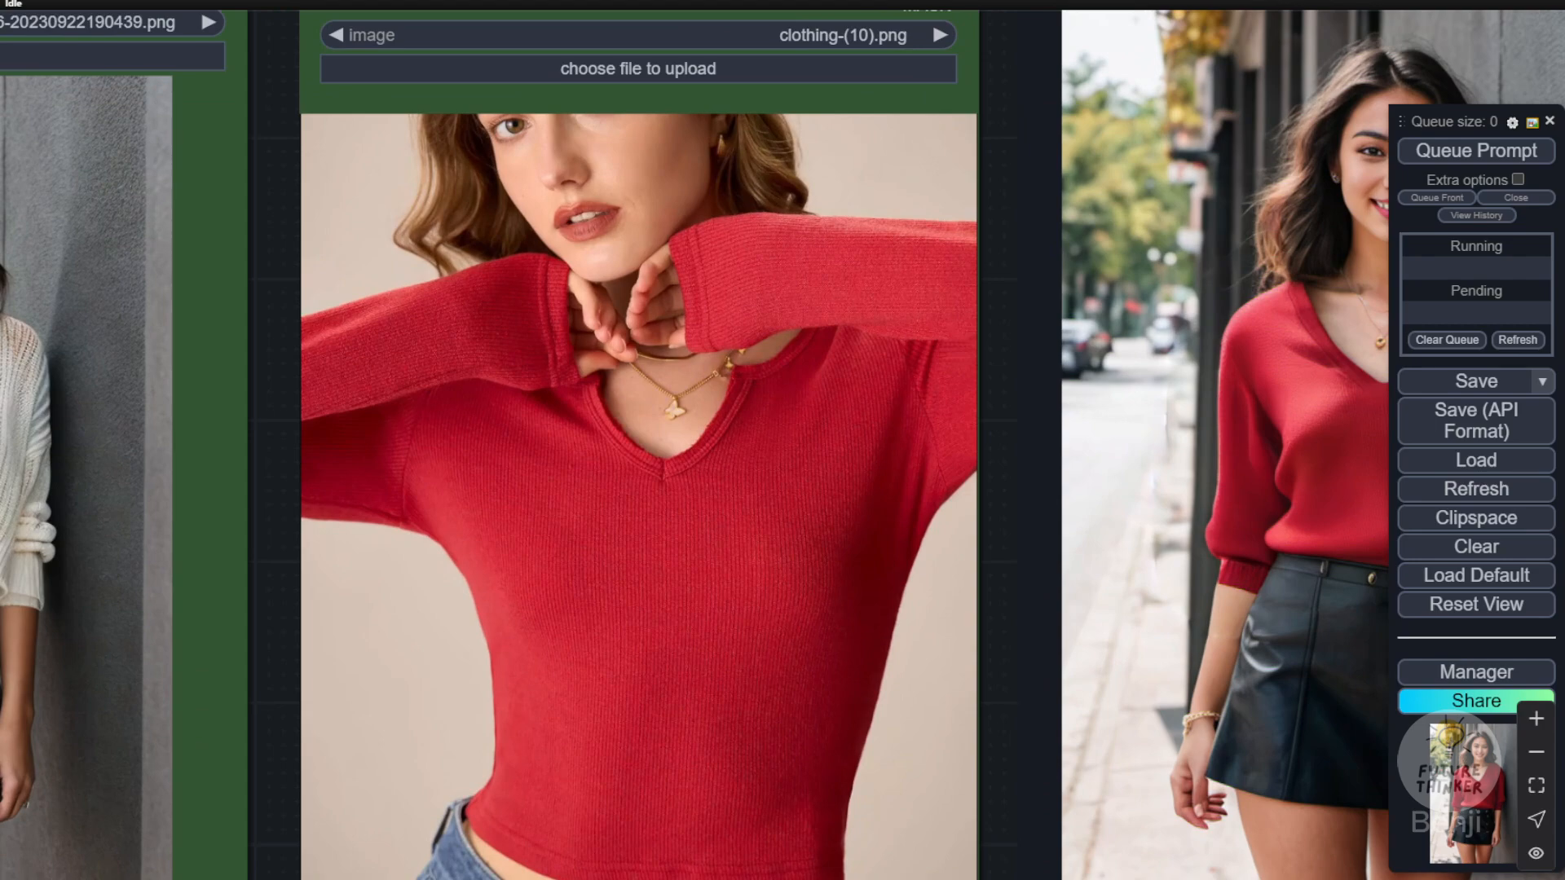
scroll(809, 558, down, 3)
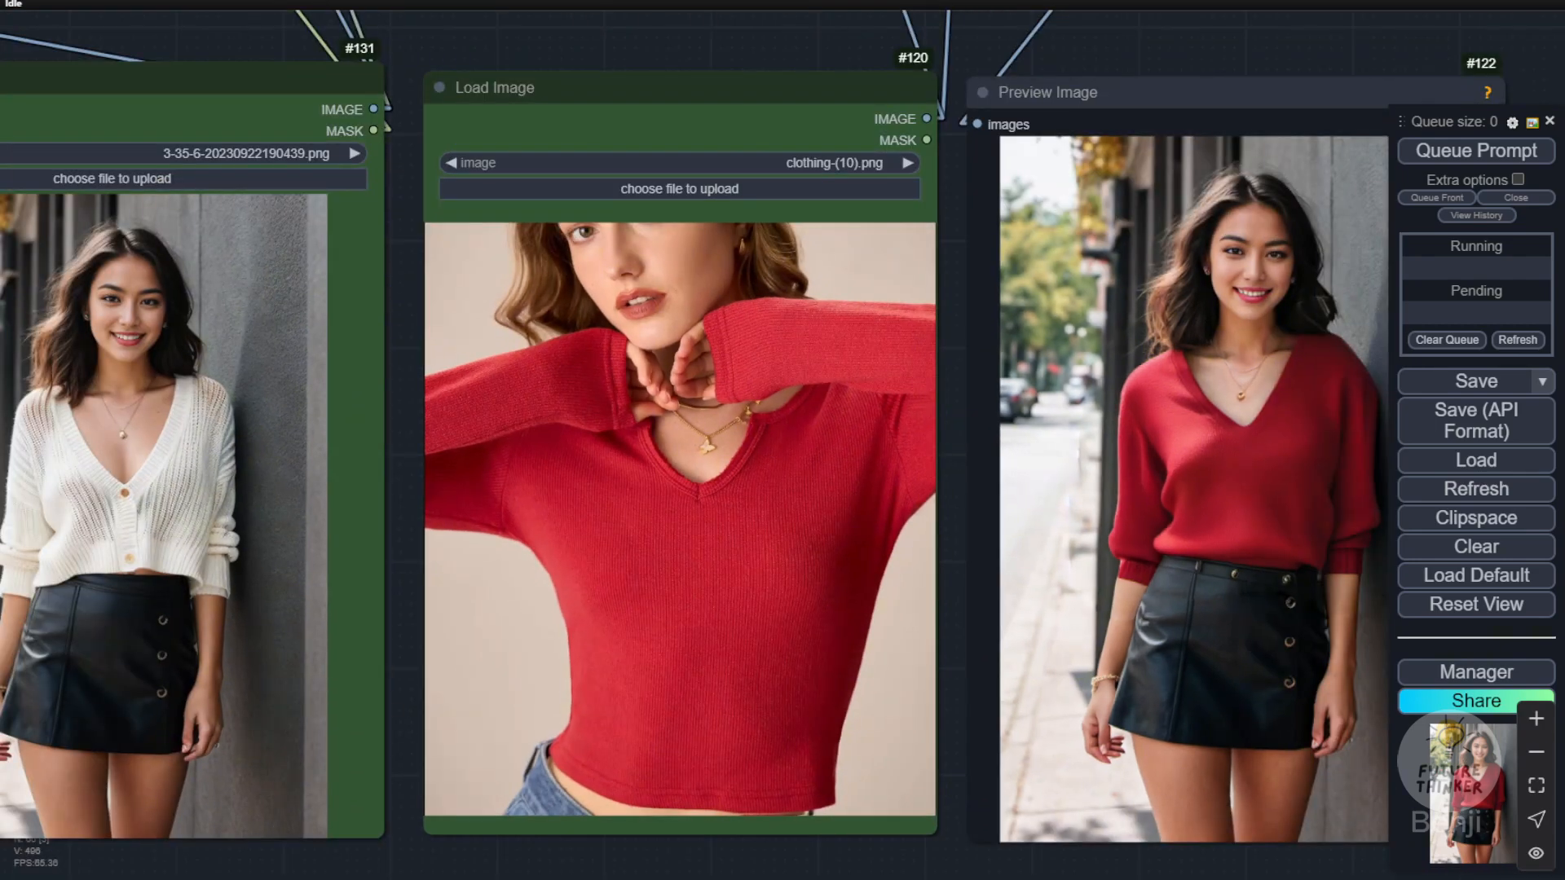
drag(953, 449, 856, 424)
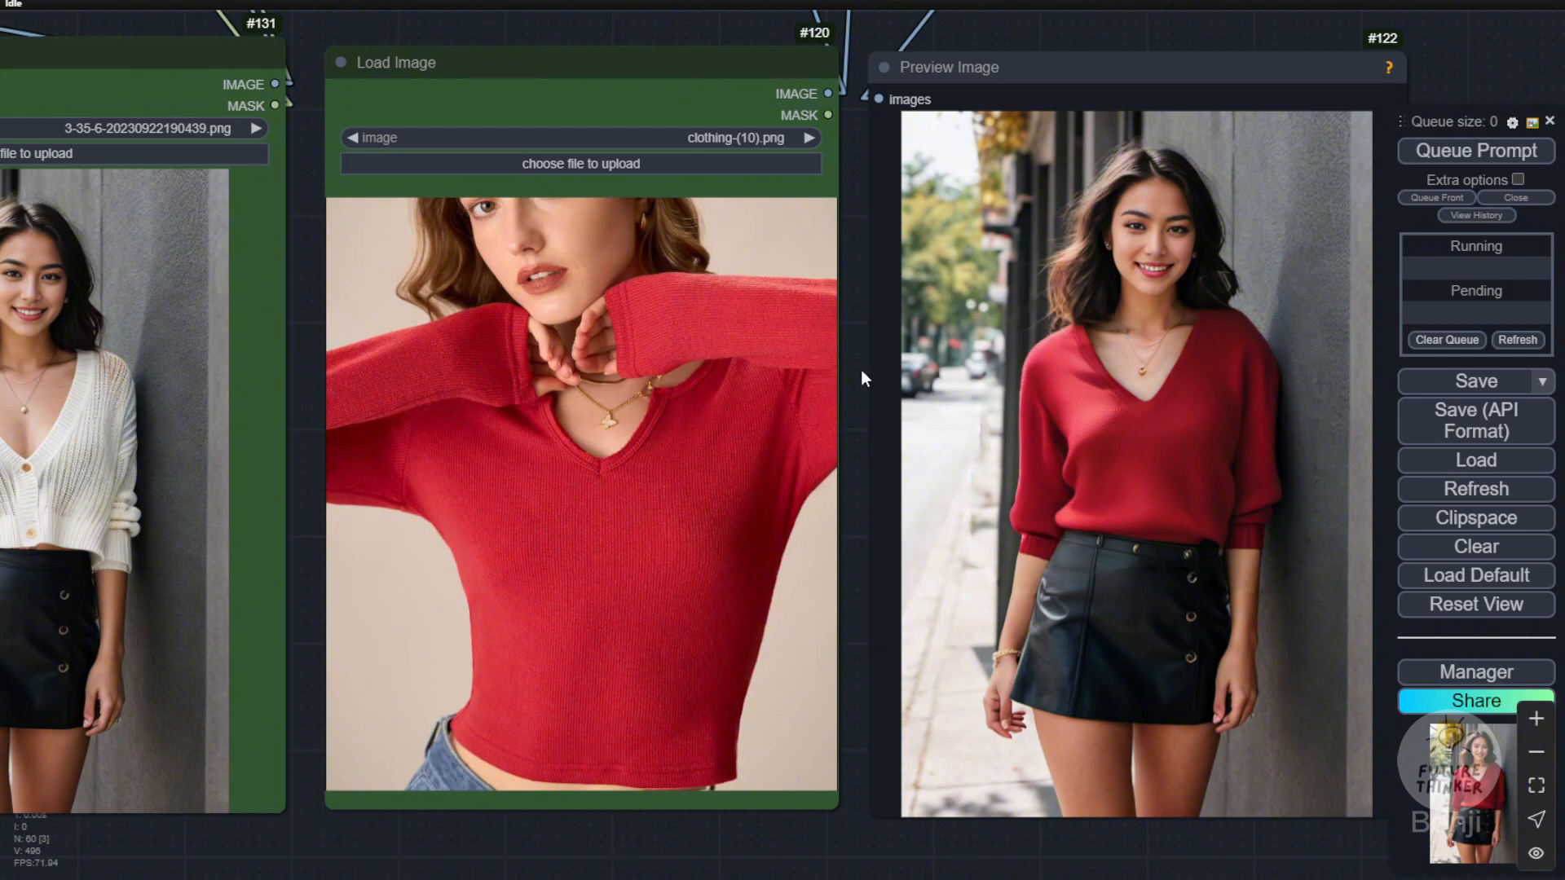
drag(860, 370, 776, 357)
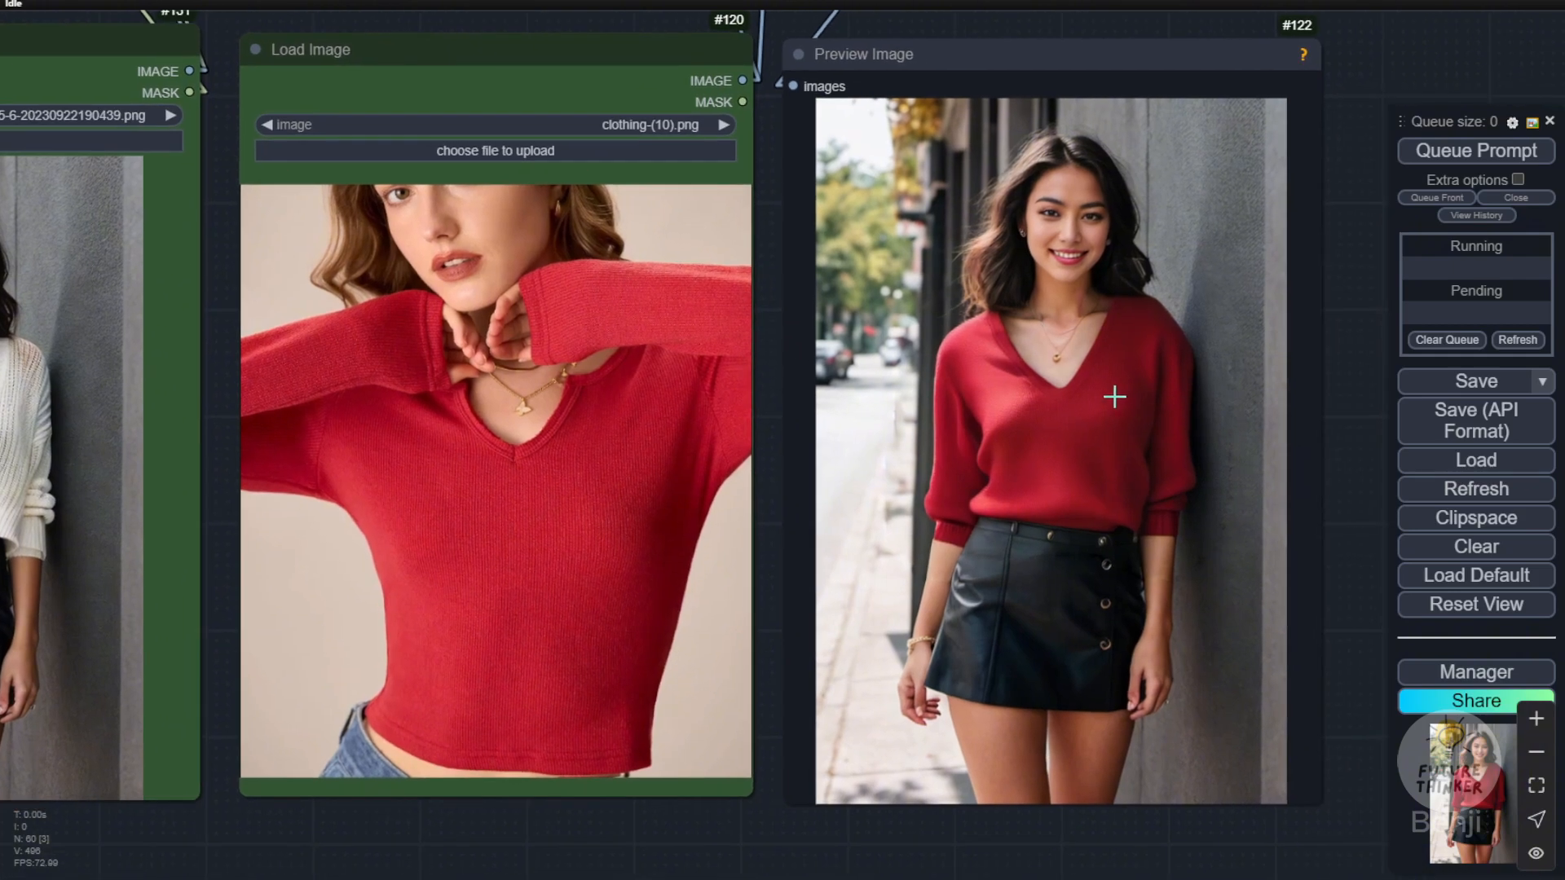
scroll(795, 718, down, 3)
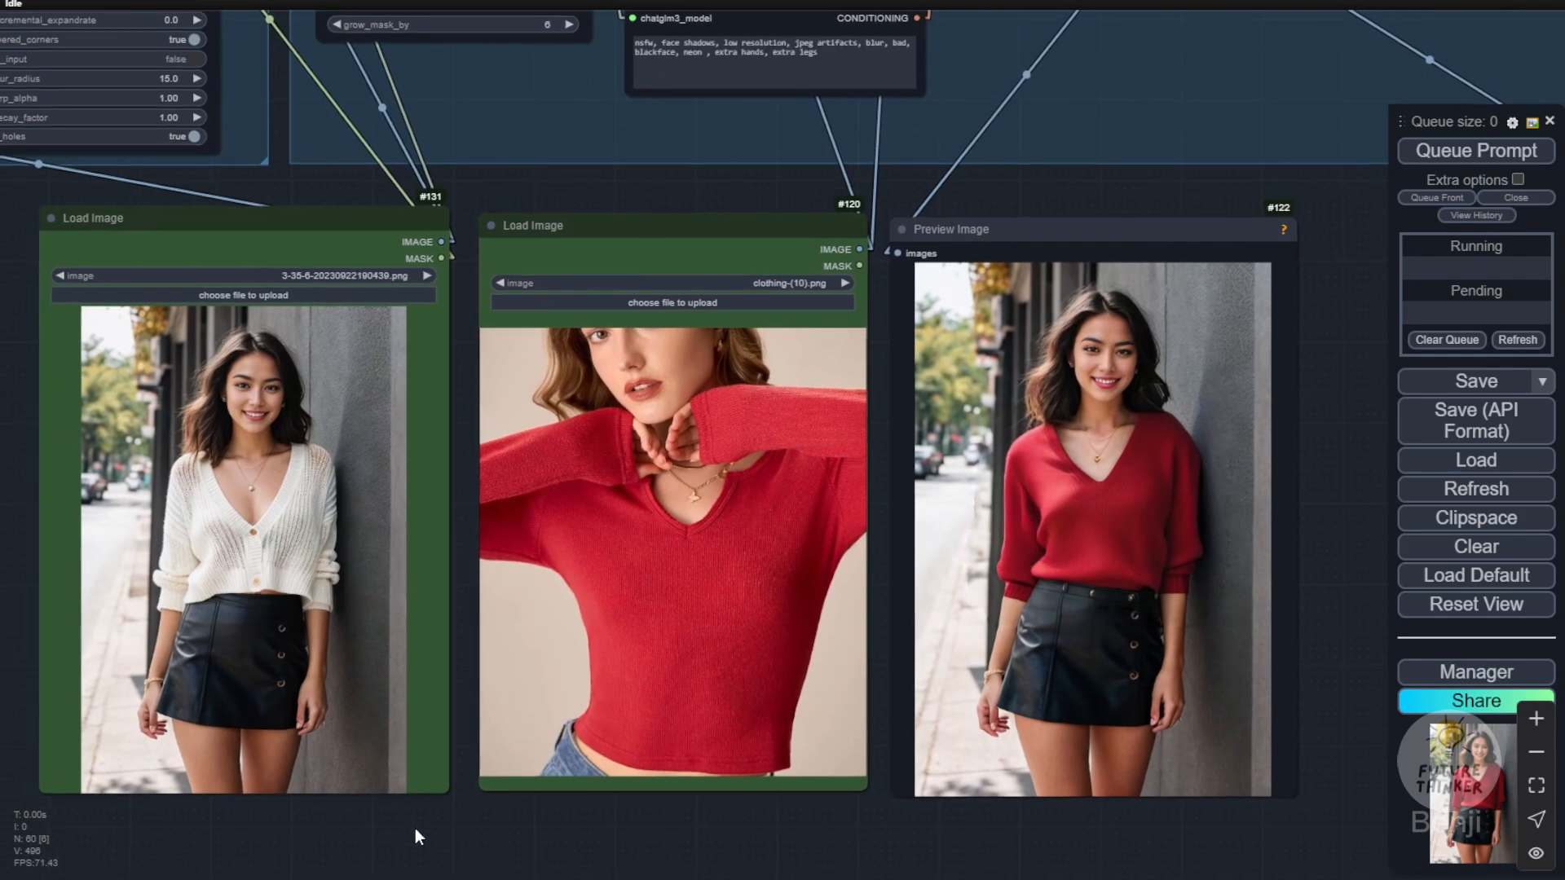
drag(416, 837, 606, 830)
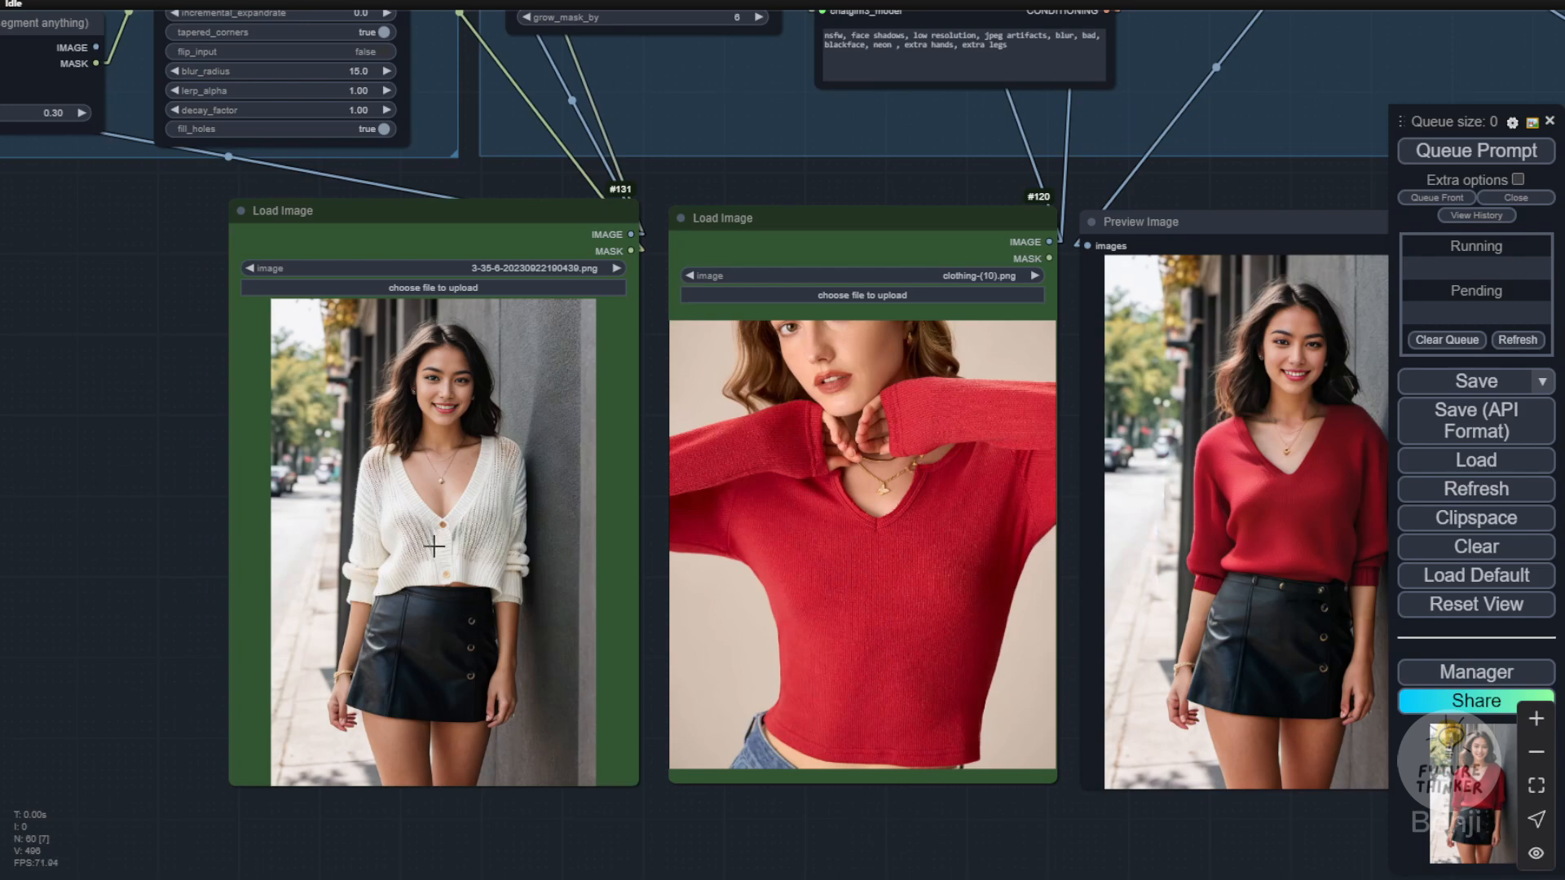
drag(935, 815, 810, 823)
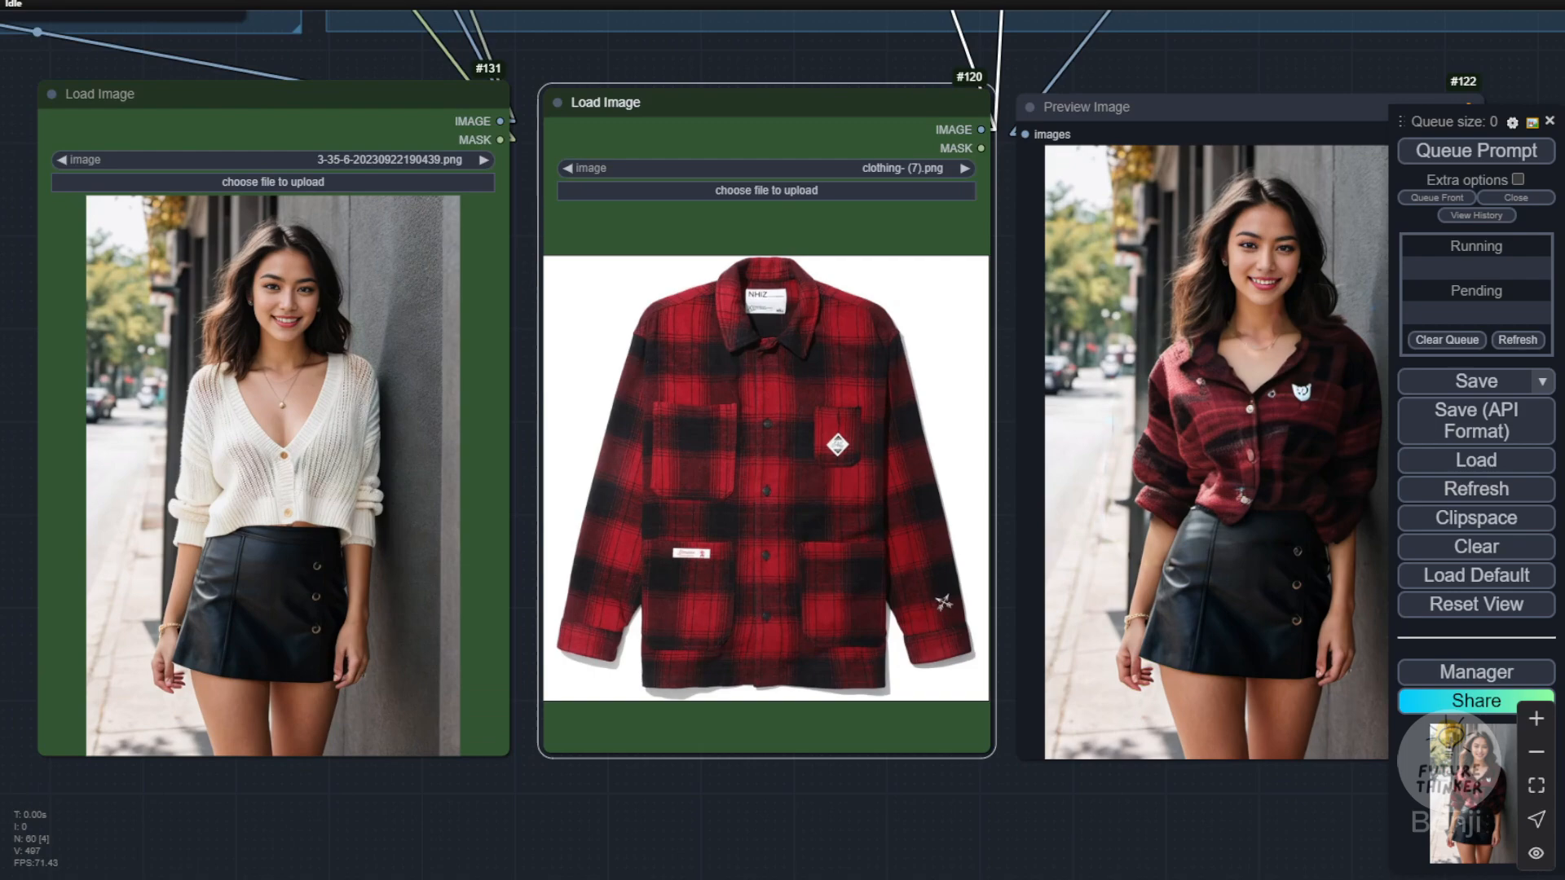
Step: Compare the plaid shirt try-on result with clothing- (7).png, and examine the cardigan's shape and sleeves in the source photo
scroll(809, 790, down, 1)
drag(902, 827, 782, 798)
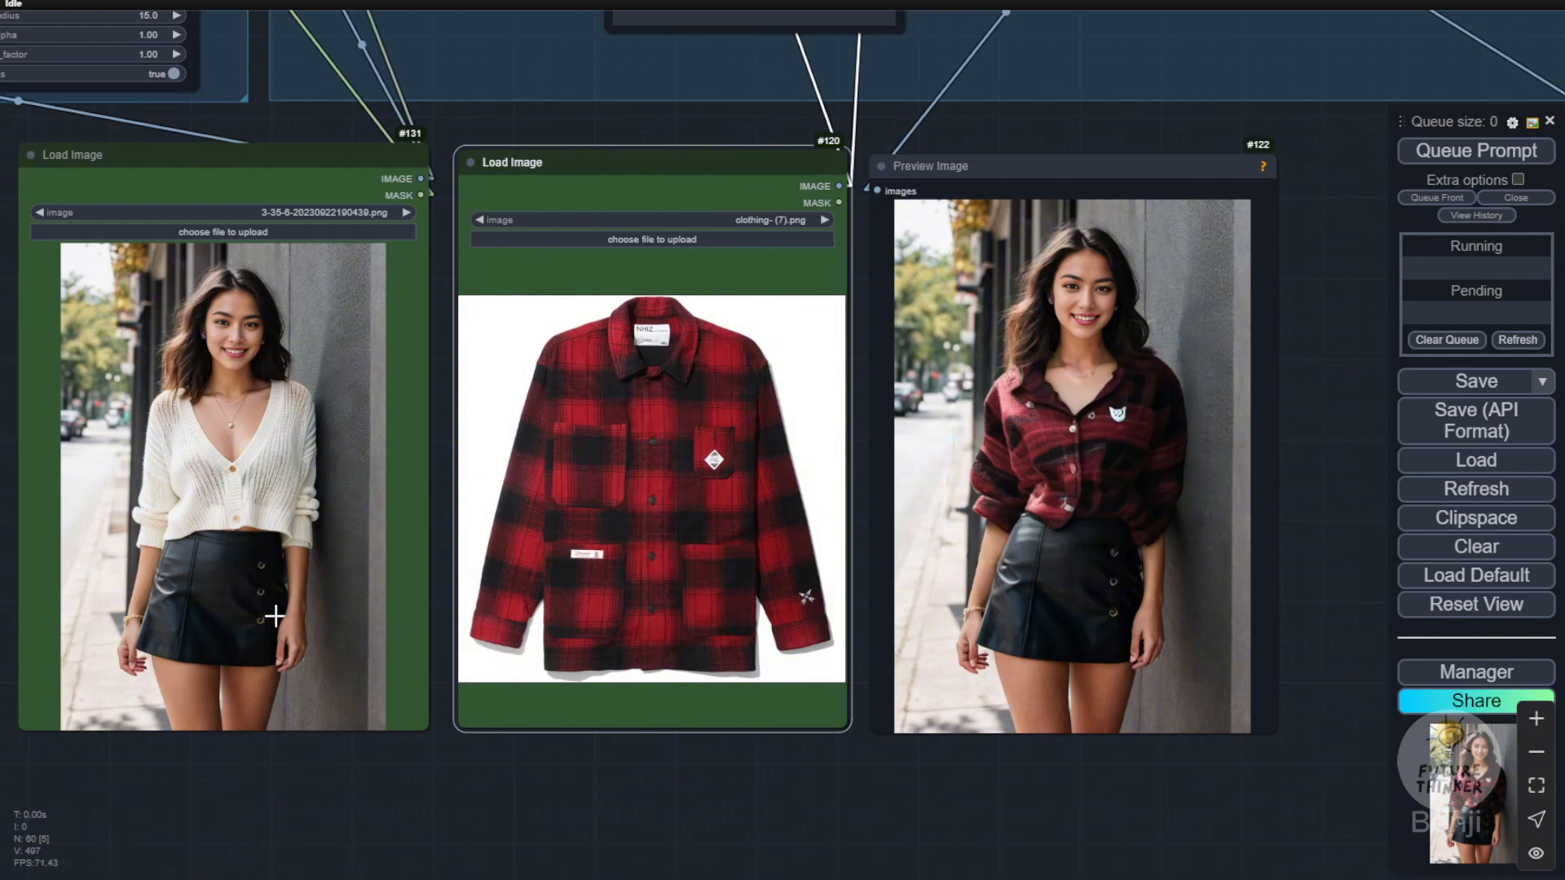
drag(423, 816, 798, 878)
scroll(557, 579, up, 3)
scroll(556, 579, up, 1)
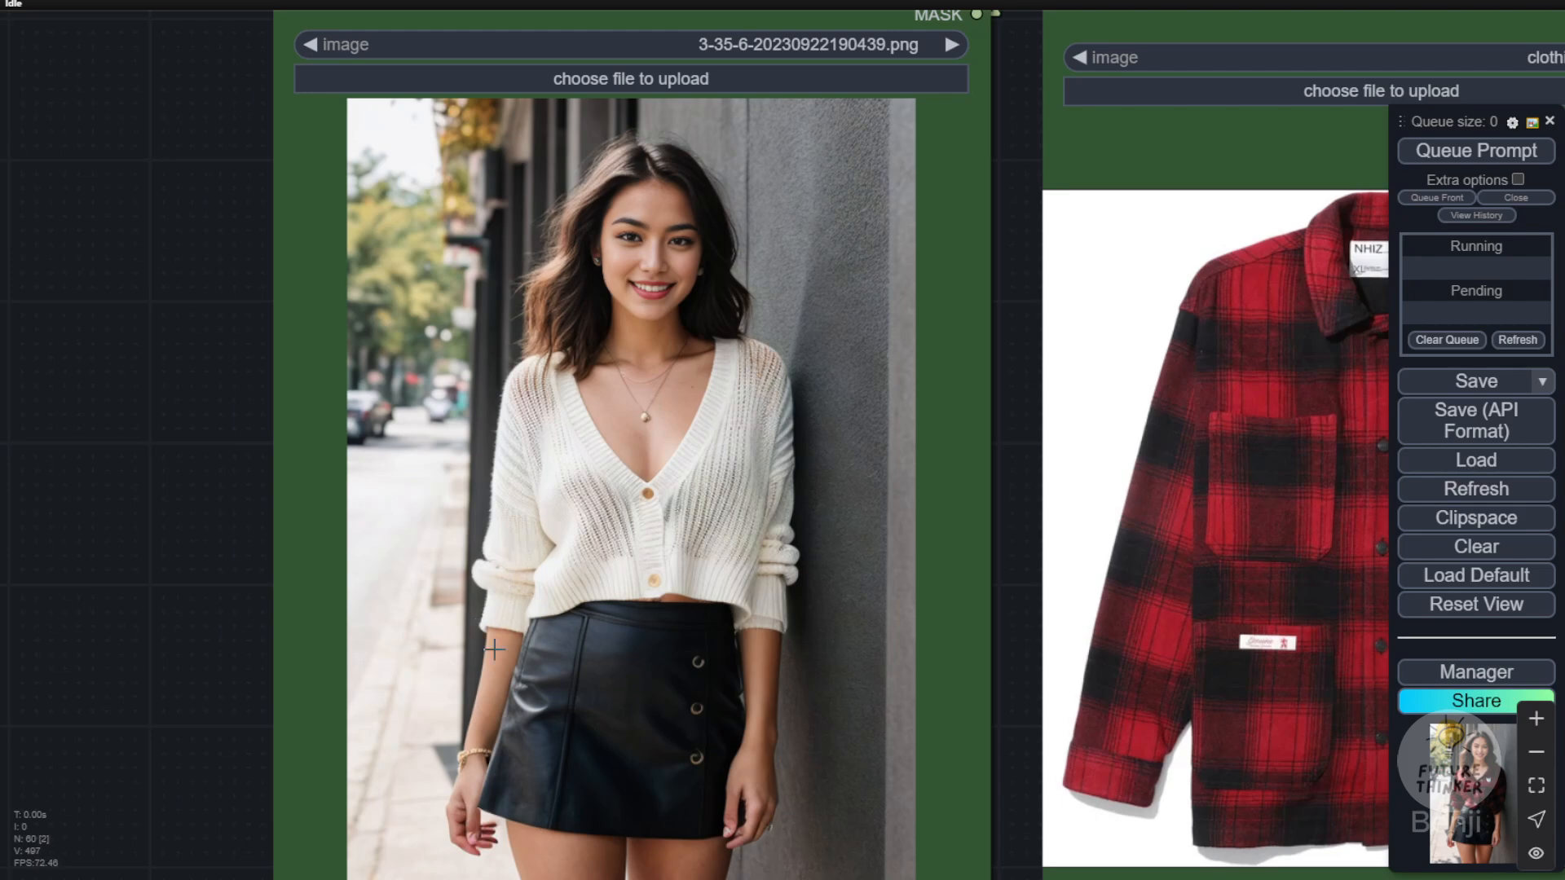
scroll(528, 584, down, 4)
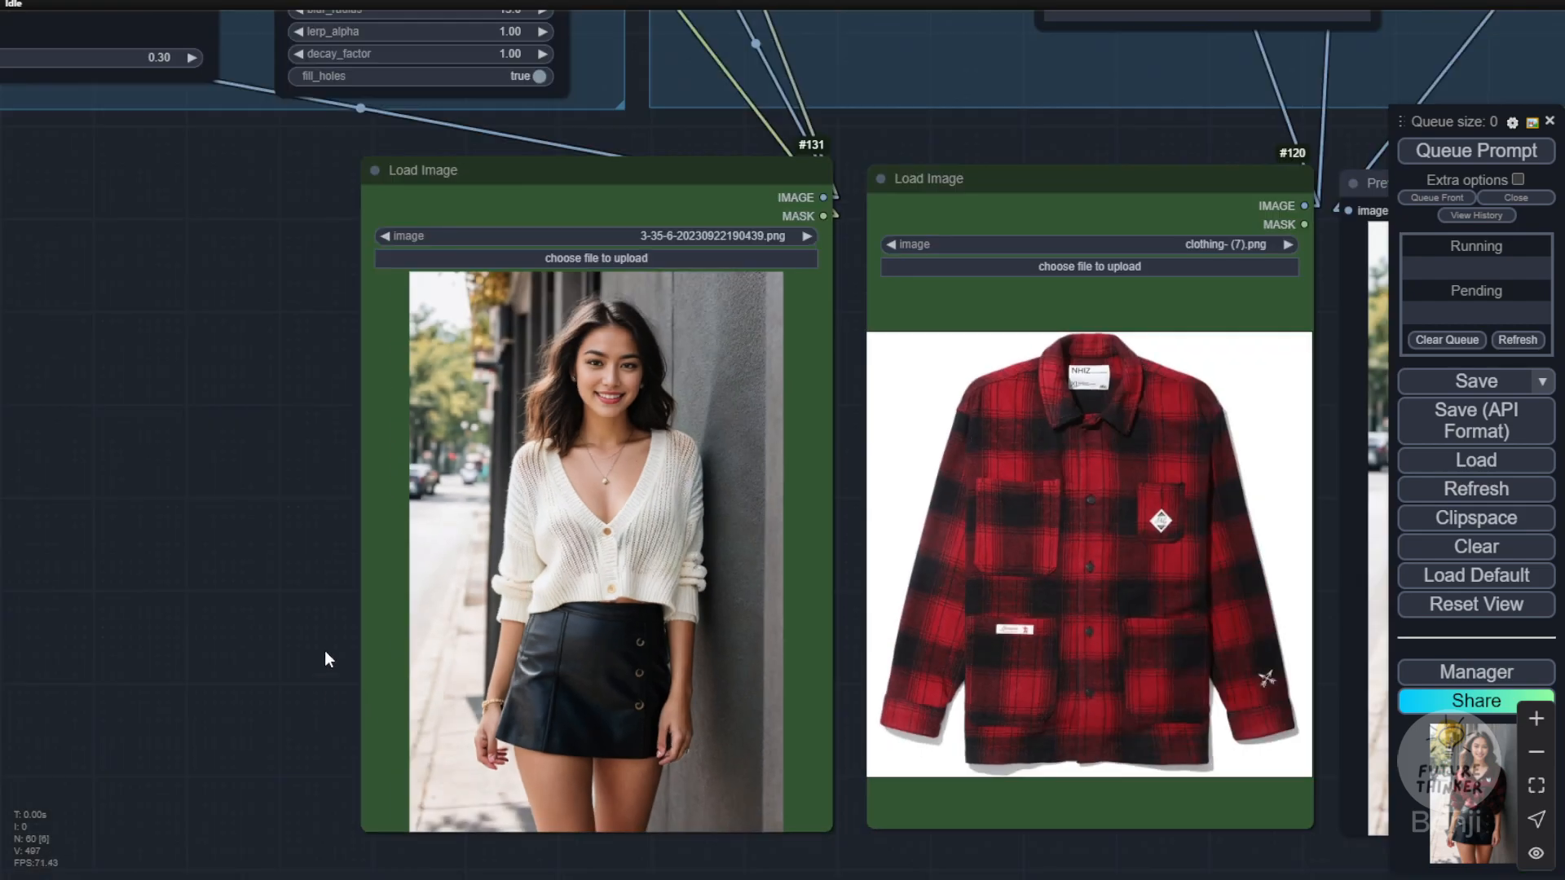
drag(517, 730, 296, 522)
drag(1056, 745, 814, 860)
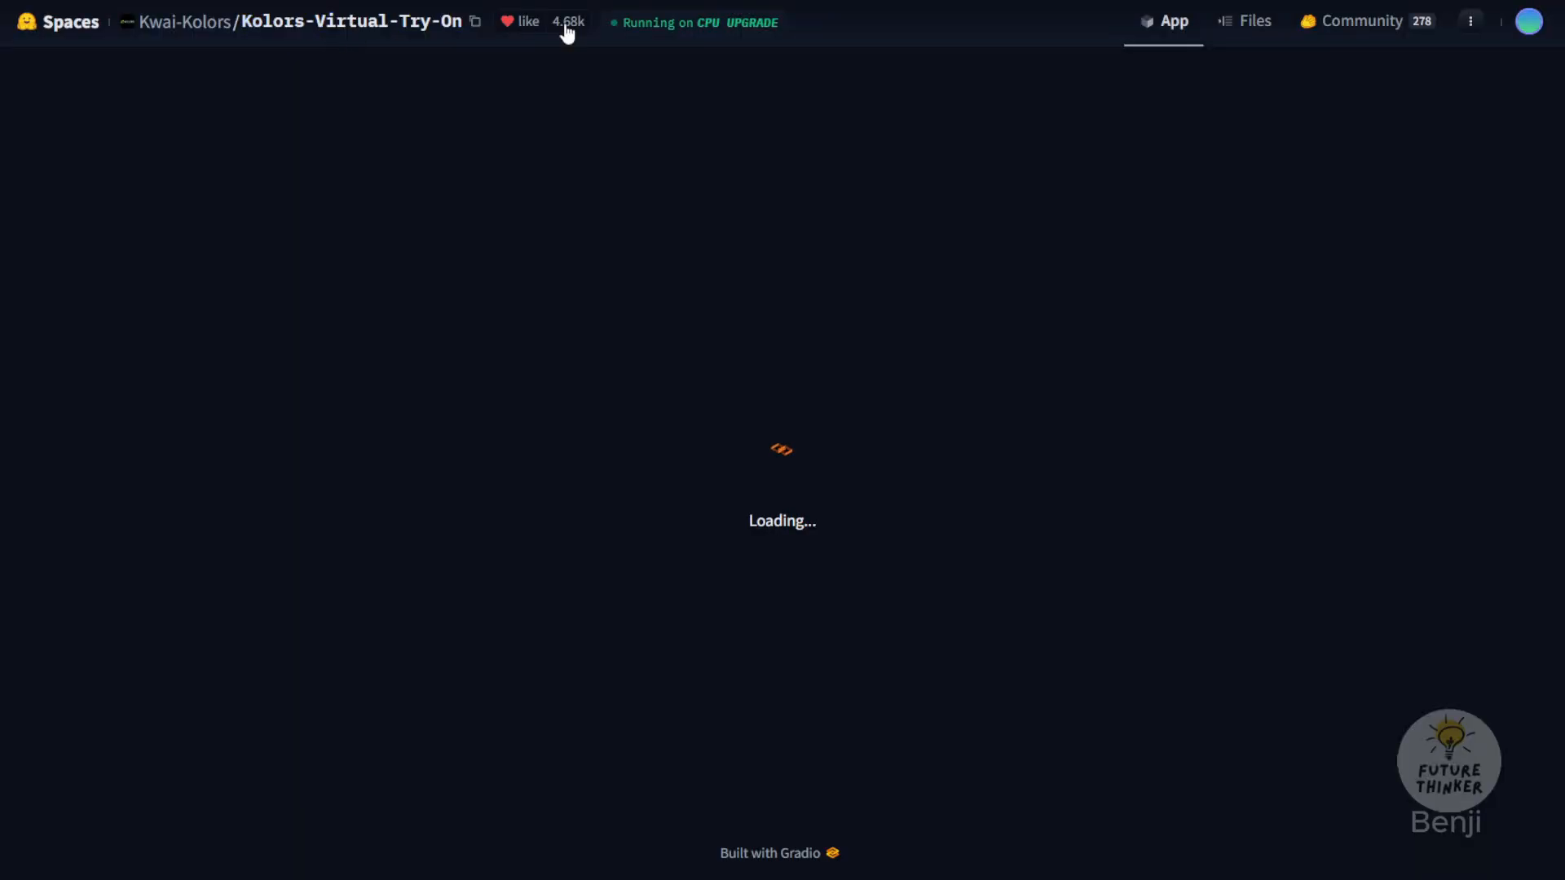
Step: Look at the Kolors-Virtual-Try-On demo page, and return to ComfyUI to examine the workflow's Image Loader, IPAdapter and Segmentation groups
scroll(500, 402, down, 2)
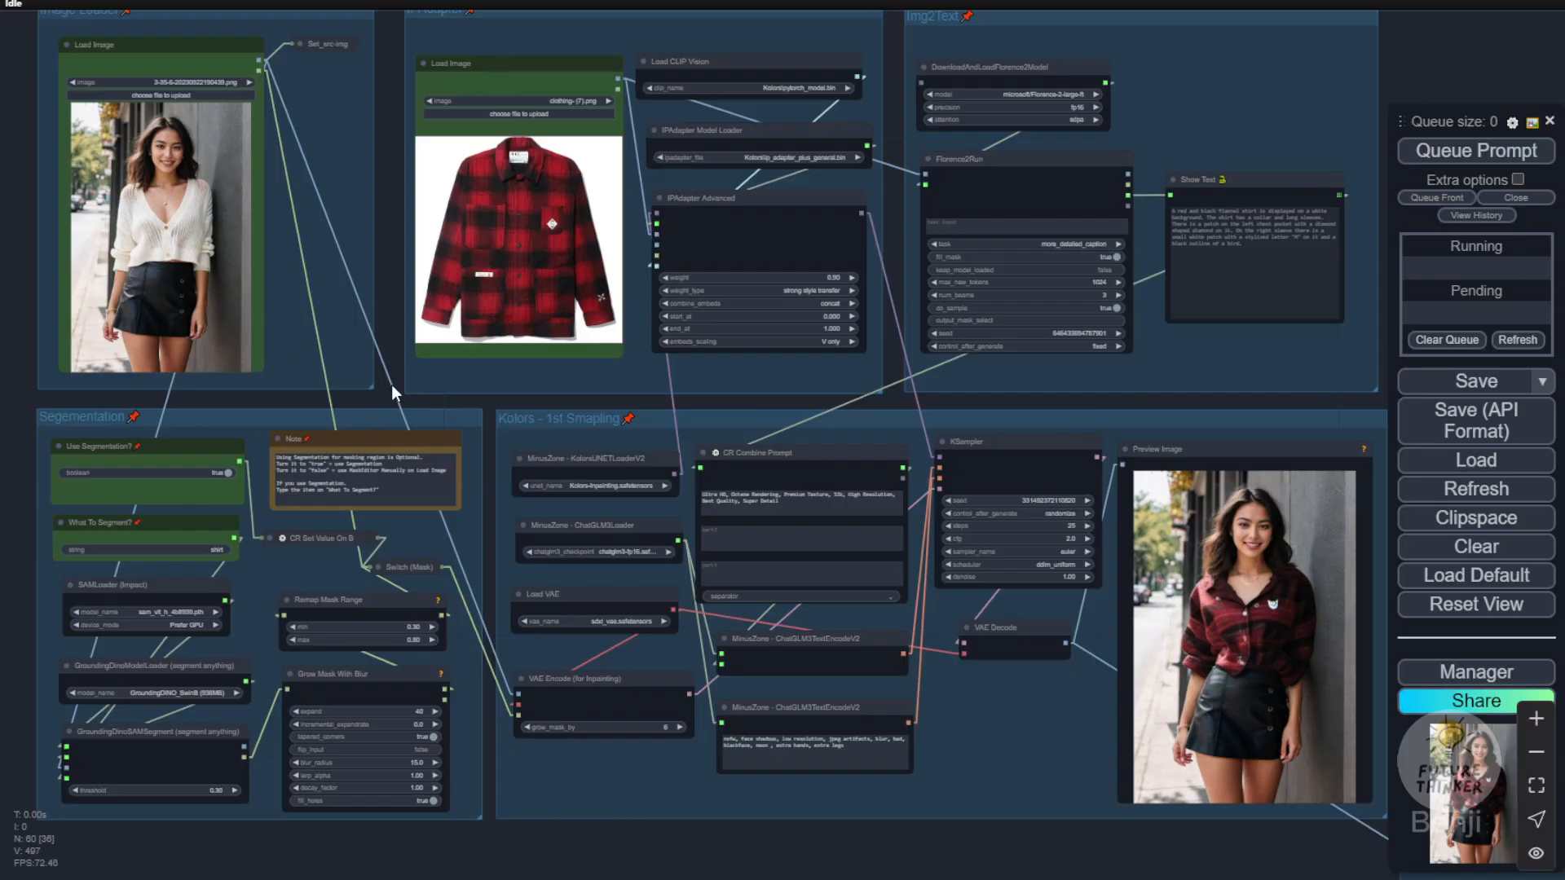
drag(392, 386, 417, 472)
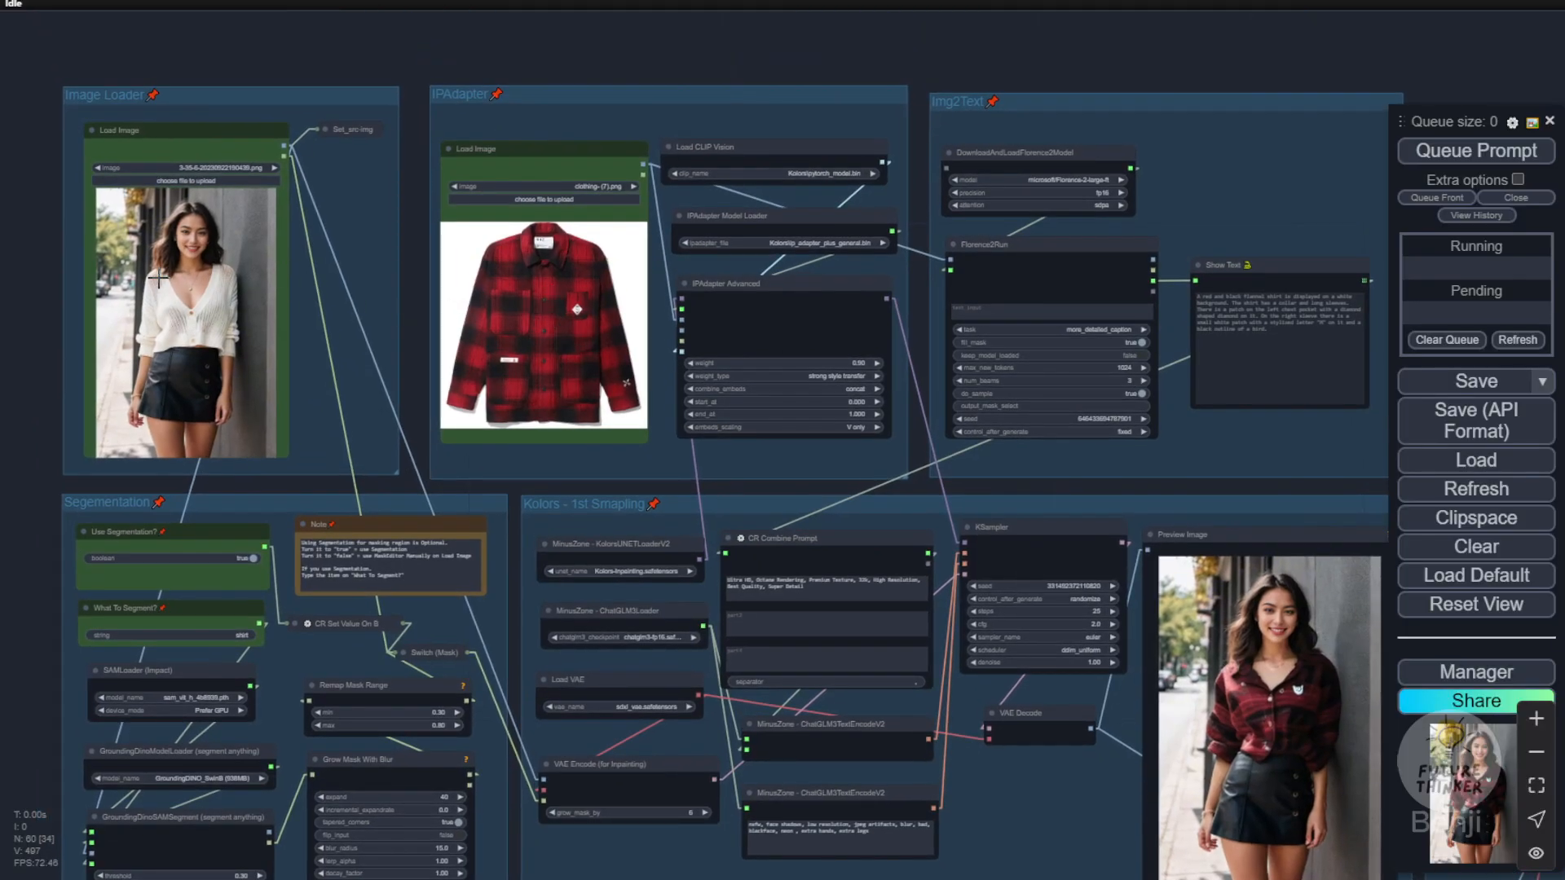
scroll(141, 306, up, 3)
scroll(141, 304, up, 1)
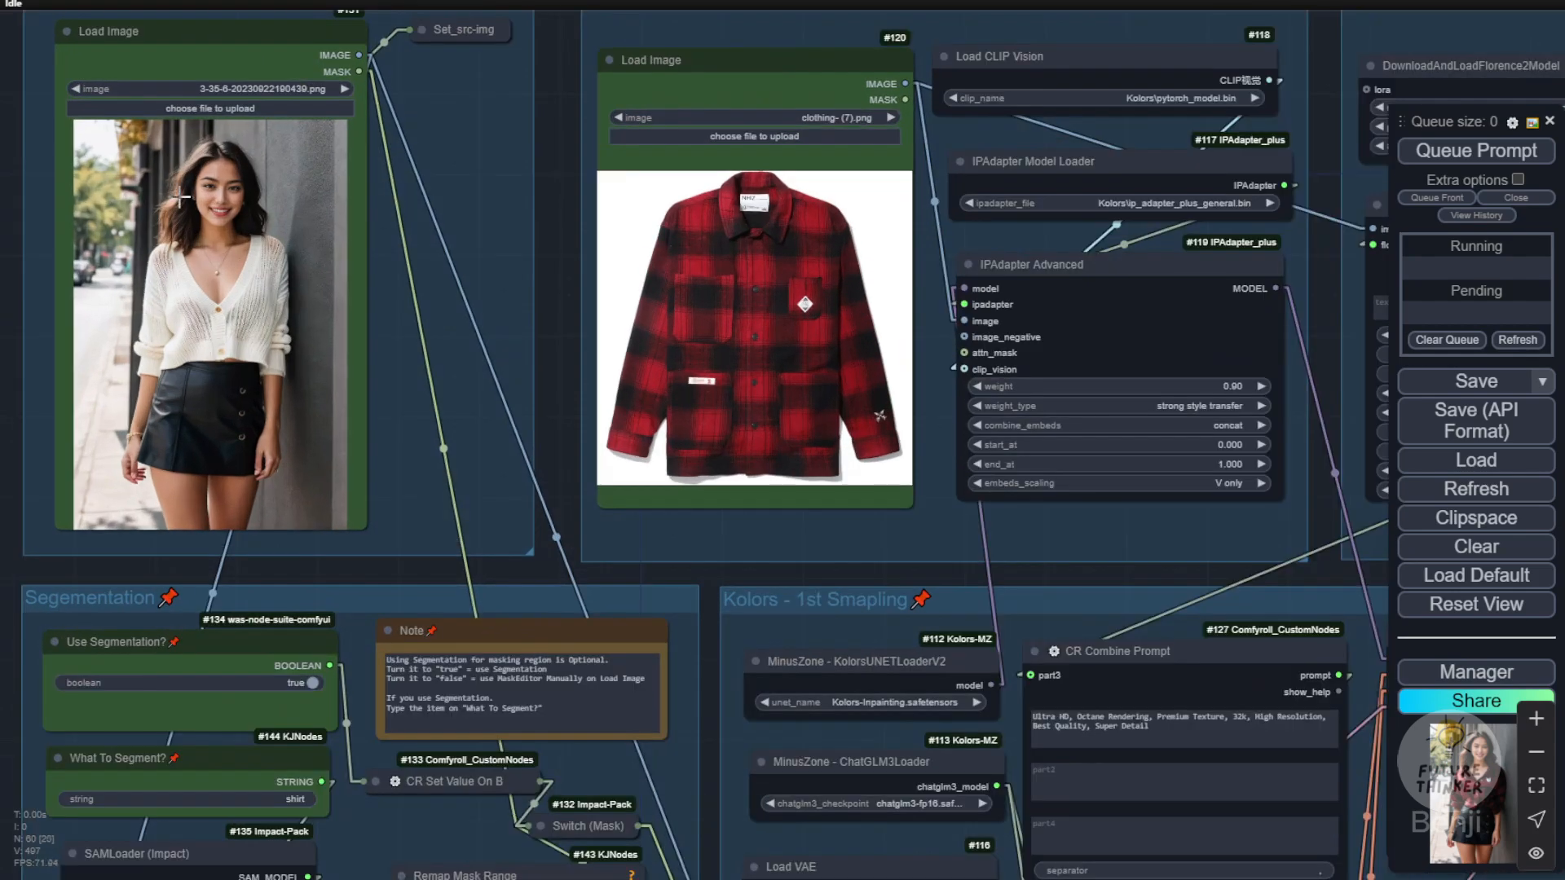
Step: Switch to the Kolors-Virtual-Try-On demo and choose the grey GUESS sleeveless top example as the garment image
scroll(422, 495, down, 3)
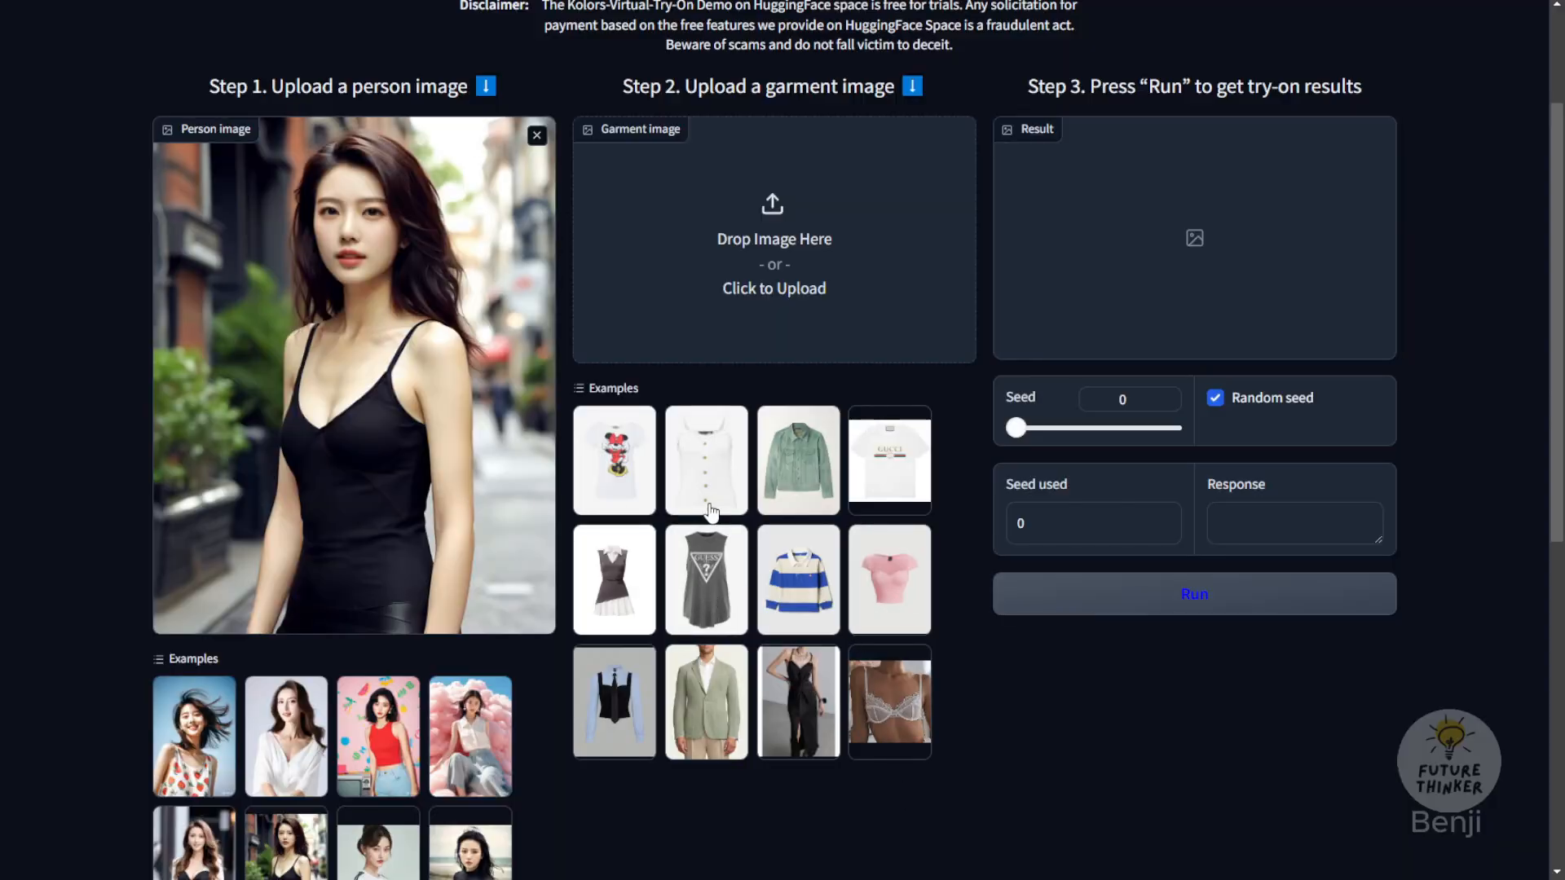
click(706, 571)
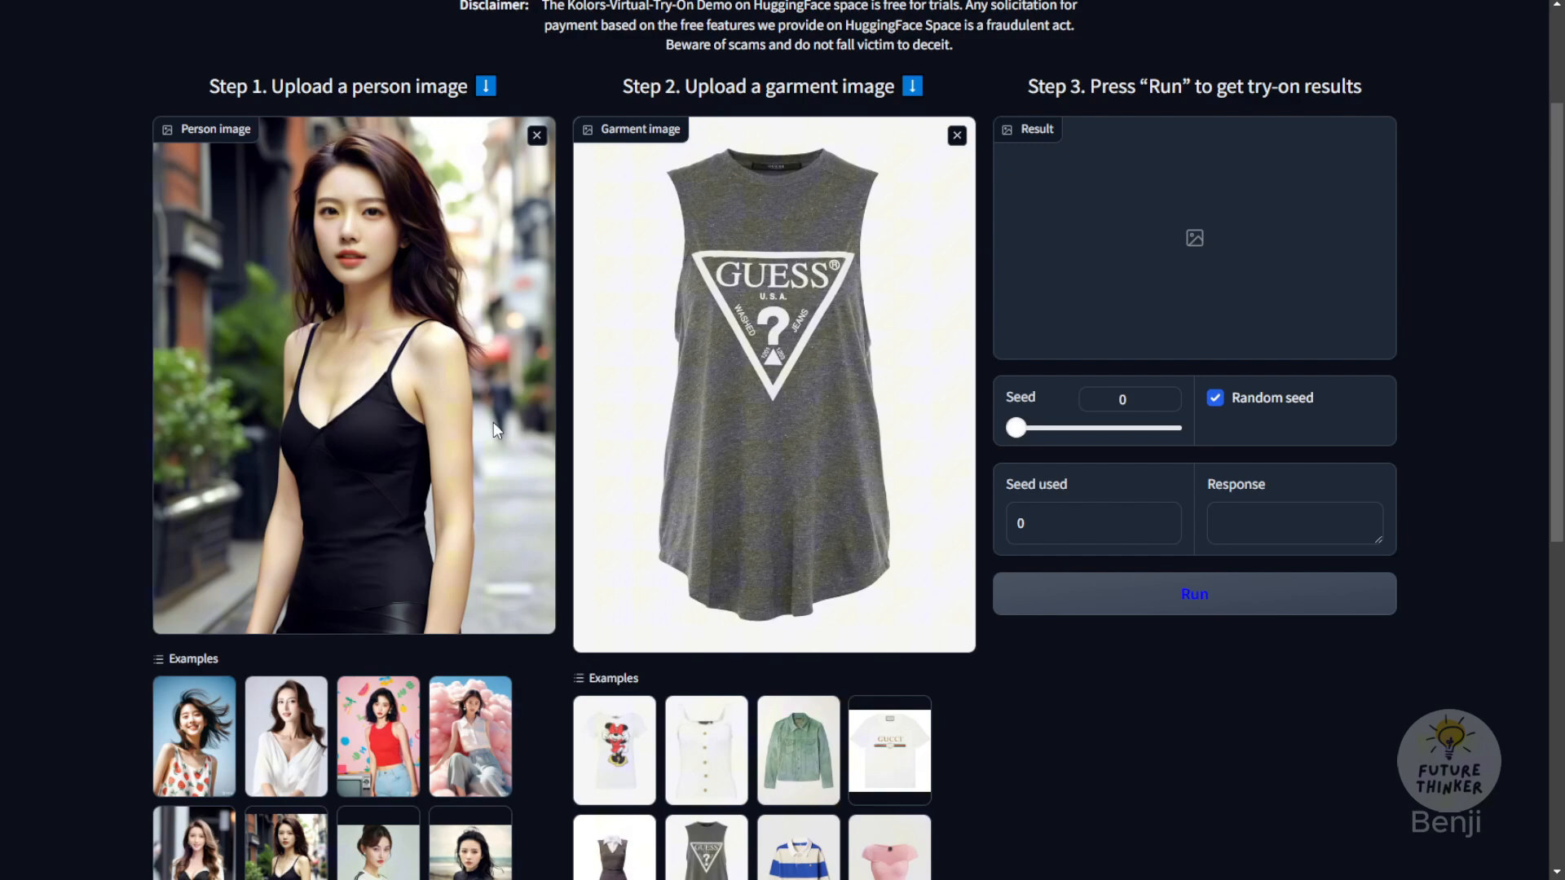
Step: Run the virtual try-on with the black-dress person image and the grey GUESS sleeveless top
click(1208, 605)
scroll(456, 281, up, 2)
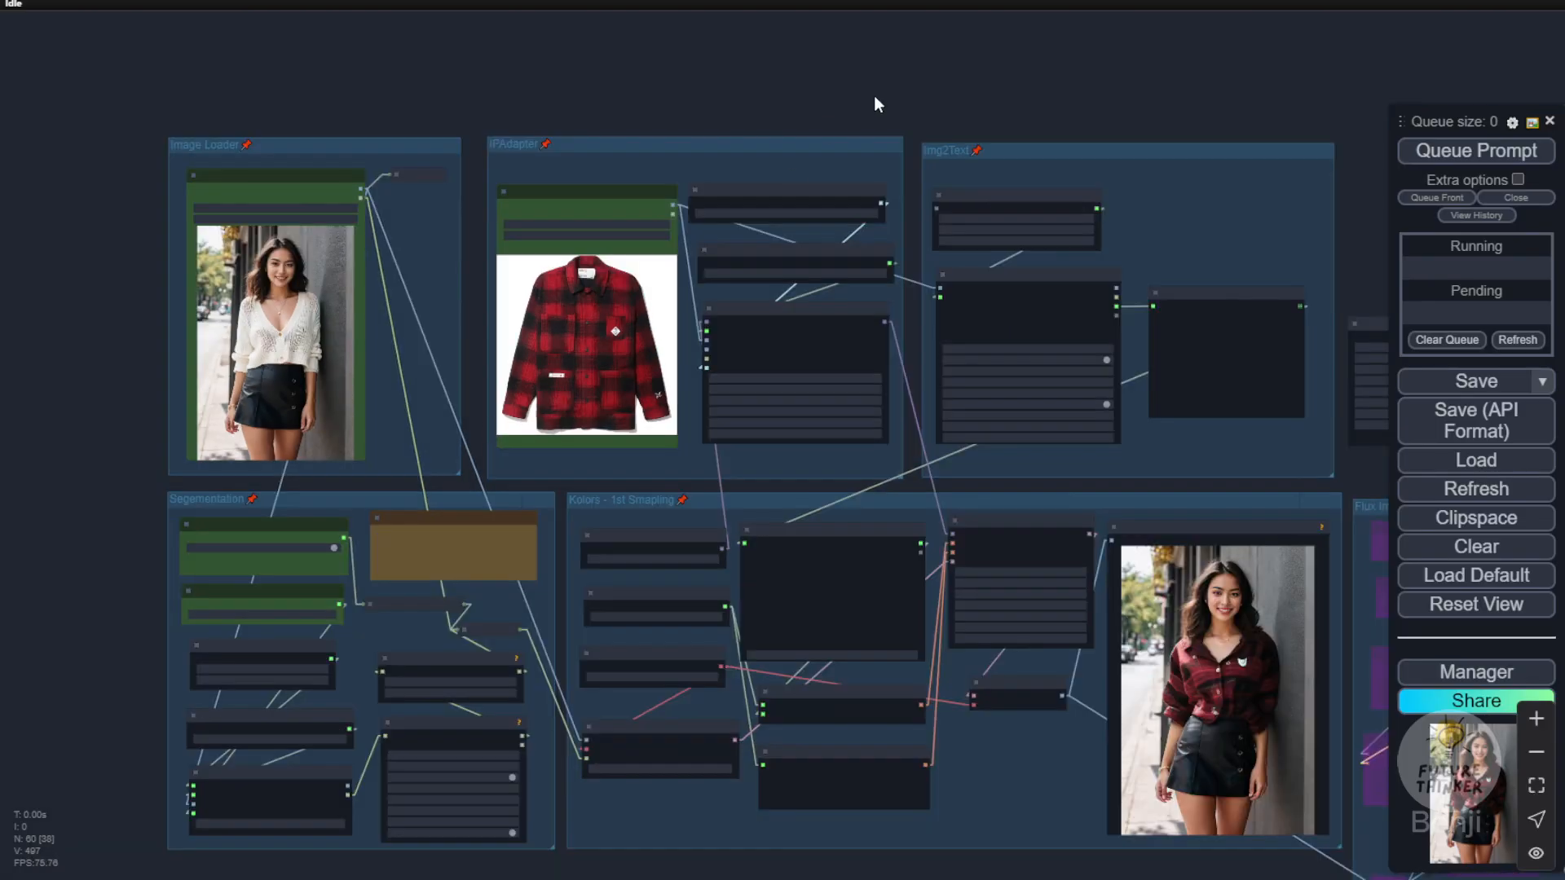
Step: Return to ComfyUI and examine the Image Loader, IPAdapter, Img2Text, Segmentation and Kolors first sampling groups with the plaid shirt result
drag(874, 95, 844, 18)
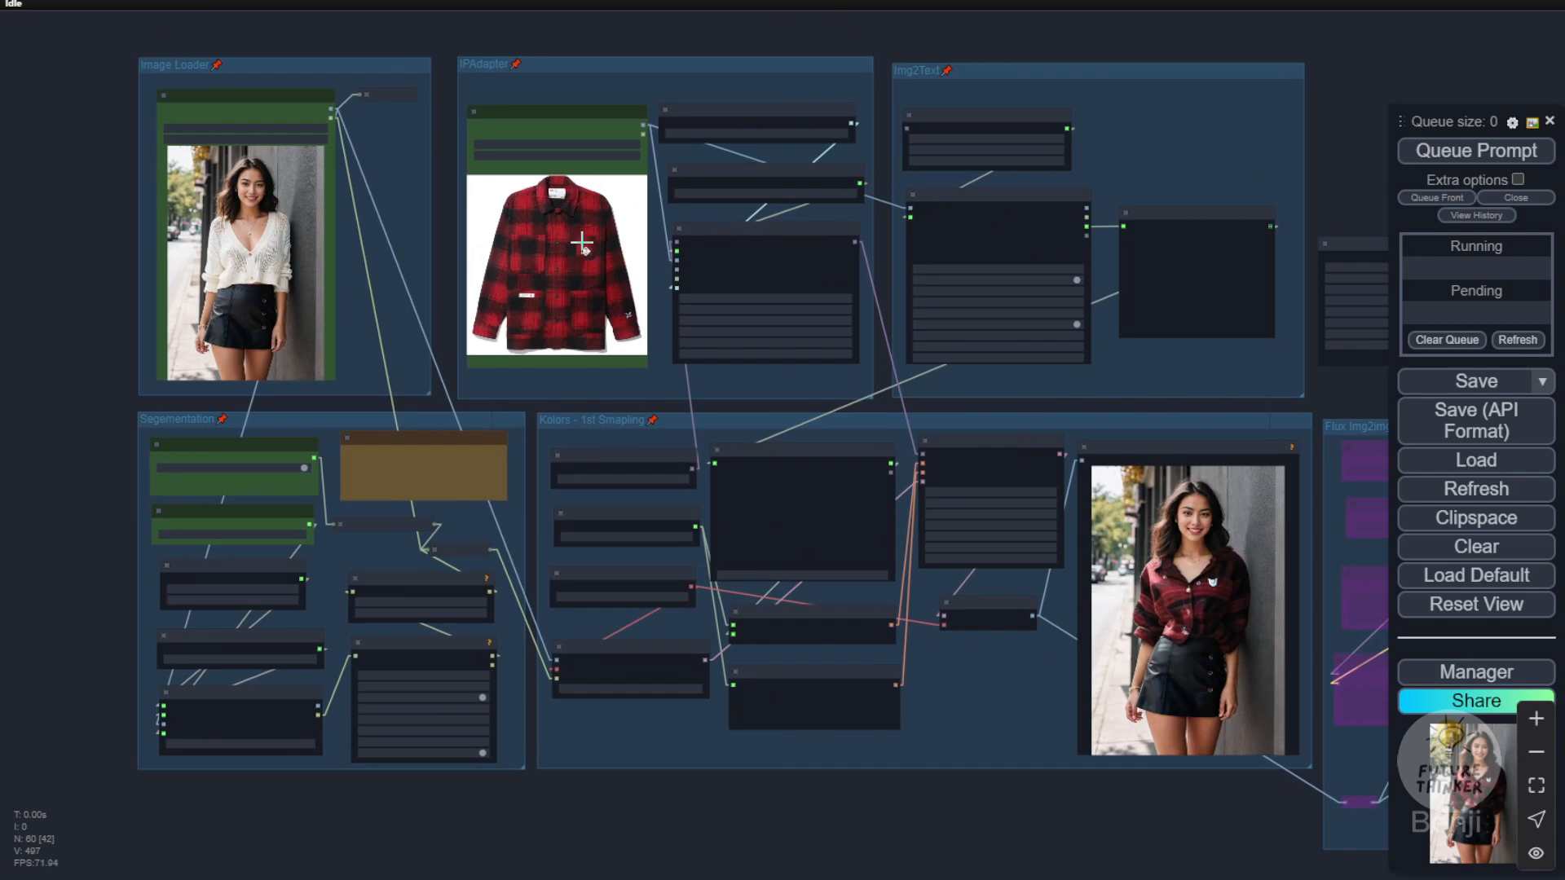
scroll(1332, 684, up, 1)
drag(922, 838, 964, 870)
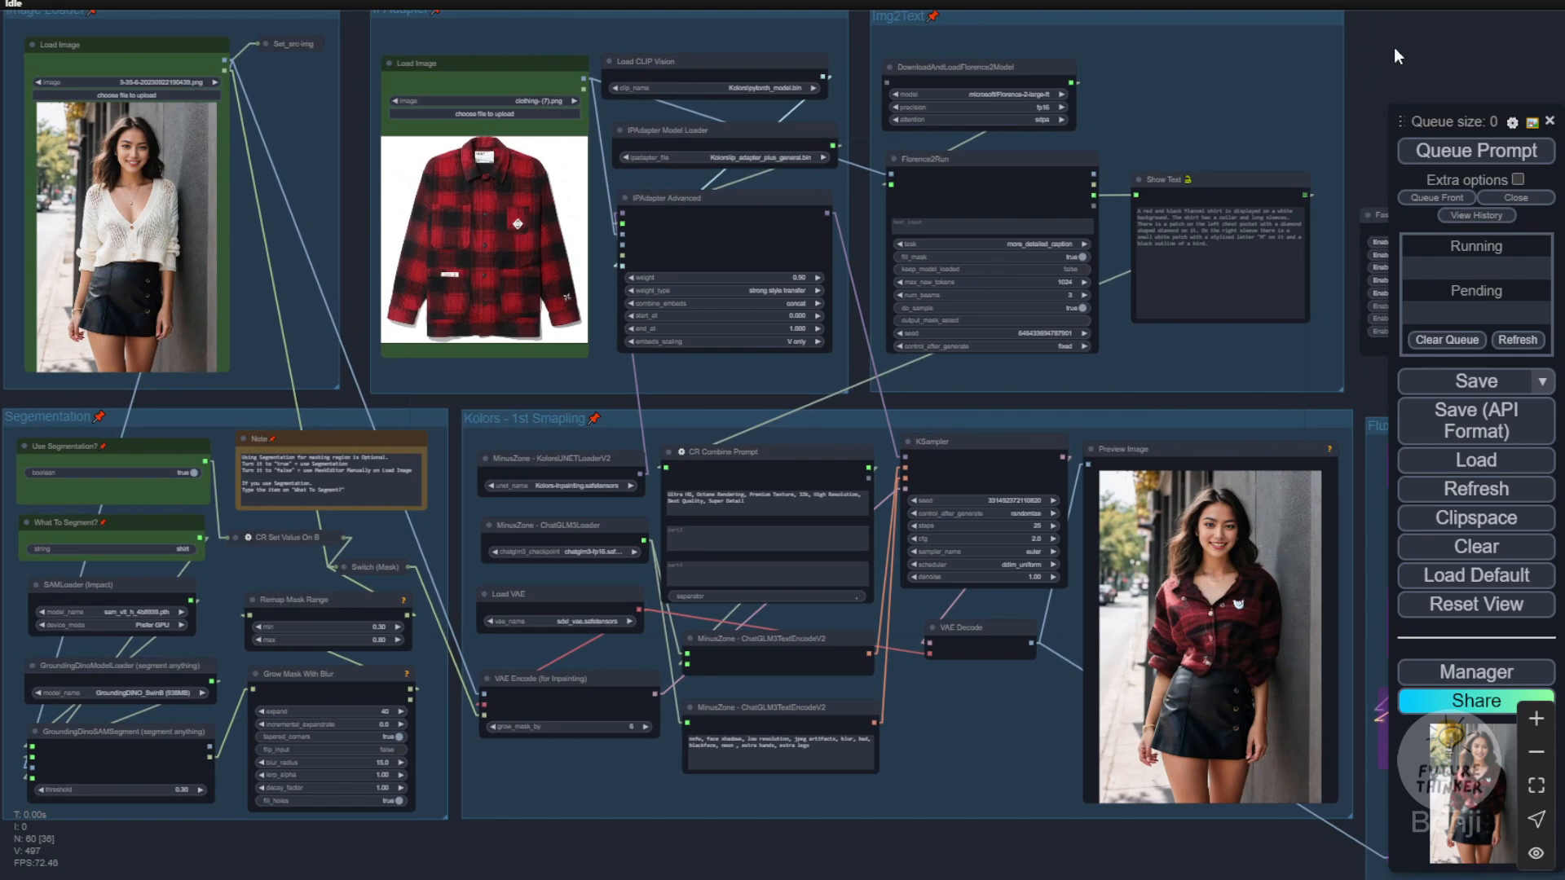
drag(1394, 46, 1435, 60)
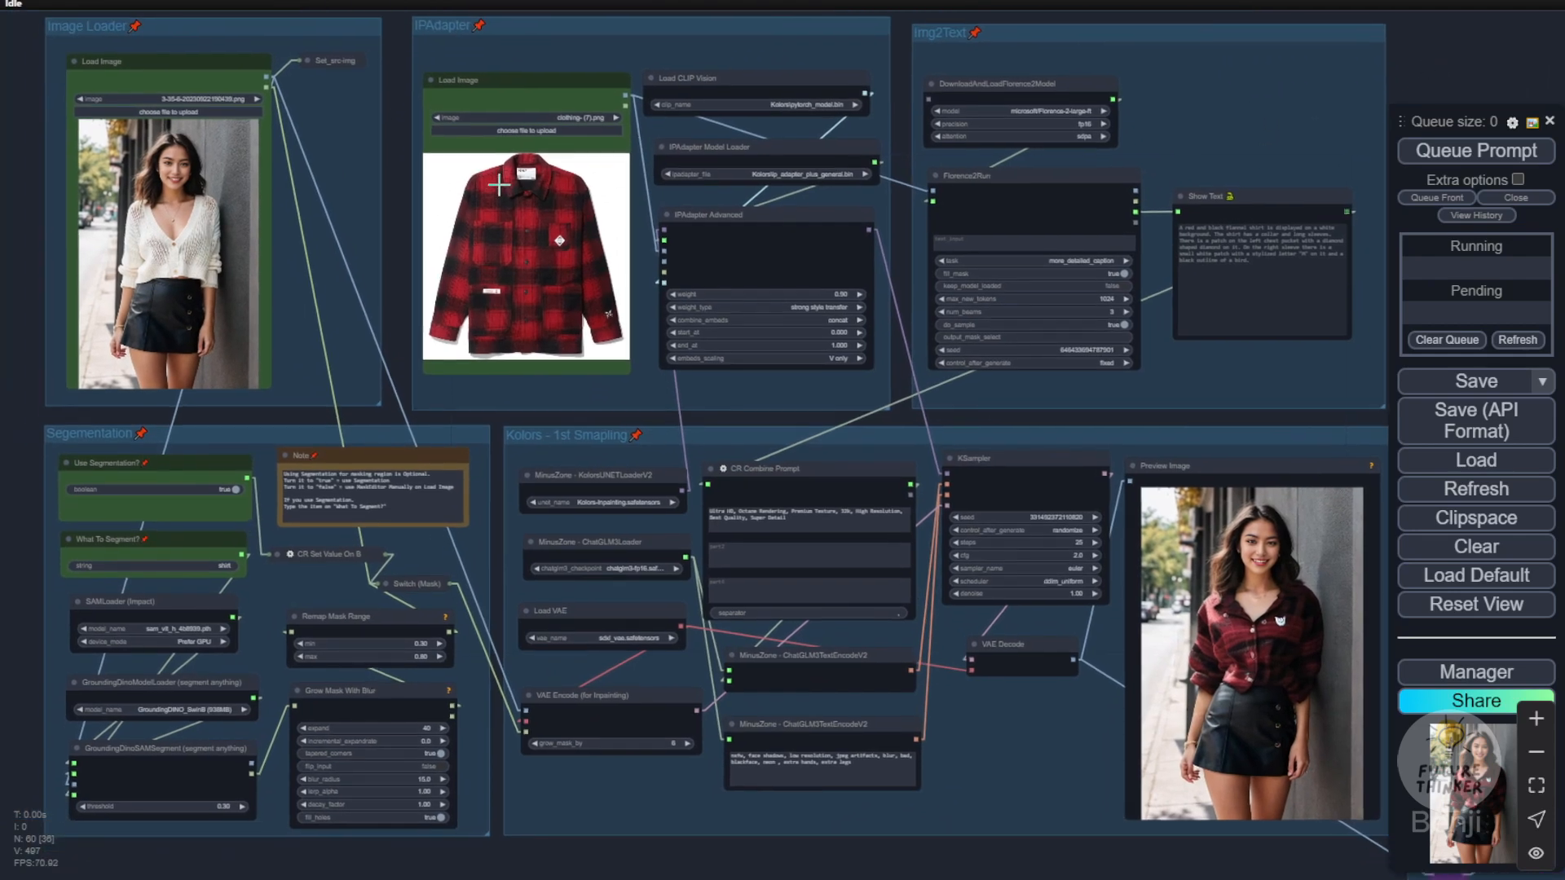
scroll(957, 683, down, 5)
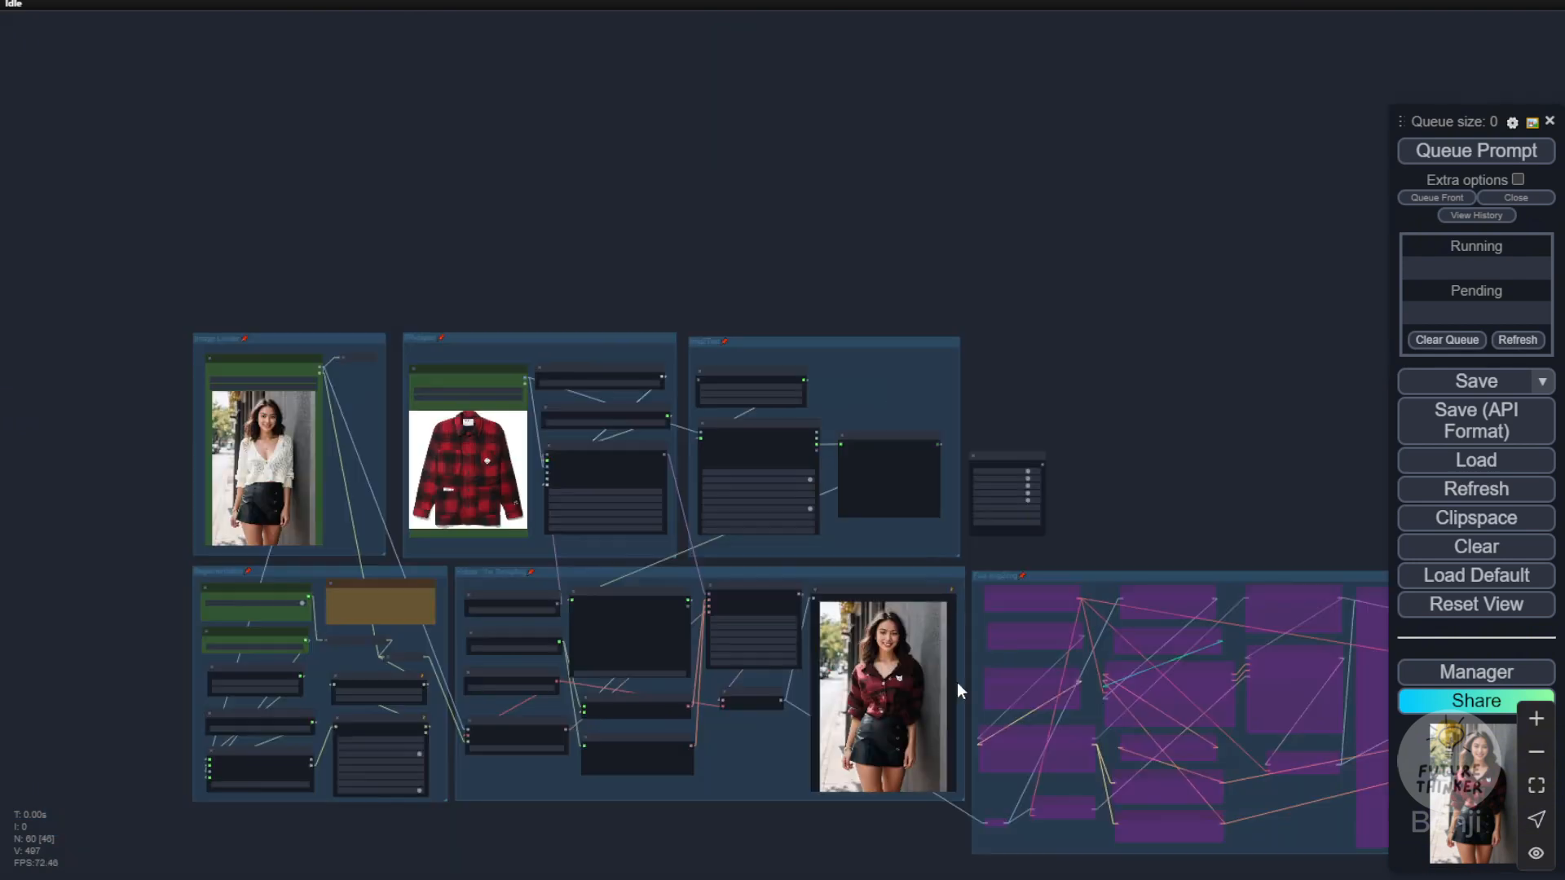
Step: Look over the bypassed Flux Img2Img, Restore Face and Upscaler groups, and return to the workflow's try-on groups
drag(1157, 367, 325, 161)
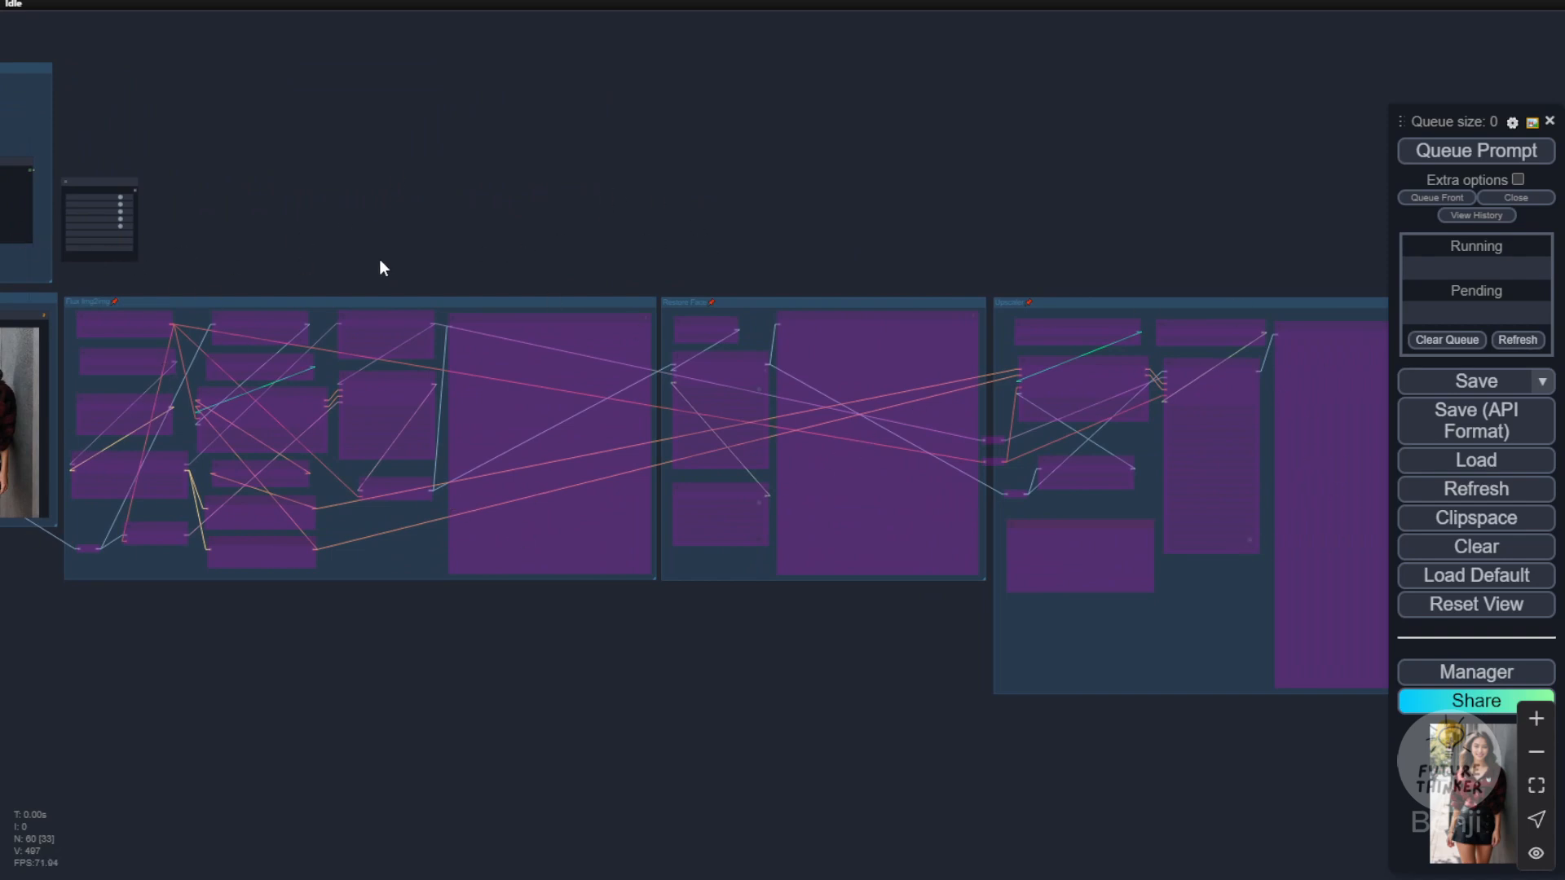
scroll(276, 270, up, 3)
drag(271, 266, 455, 194)
drag(905, 129, 532, 181)
drag(896, 199, 433, 164)
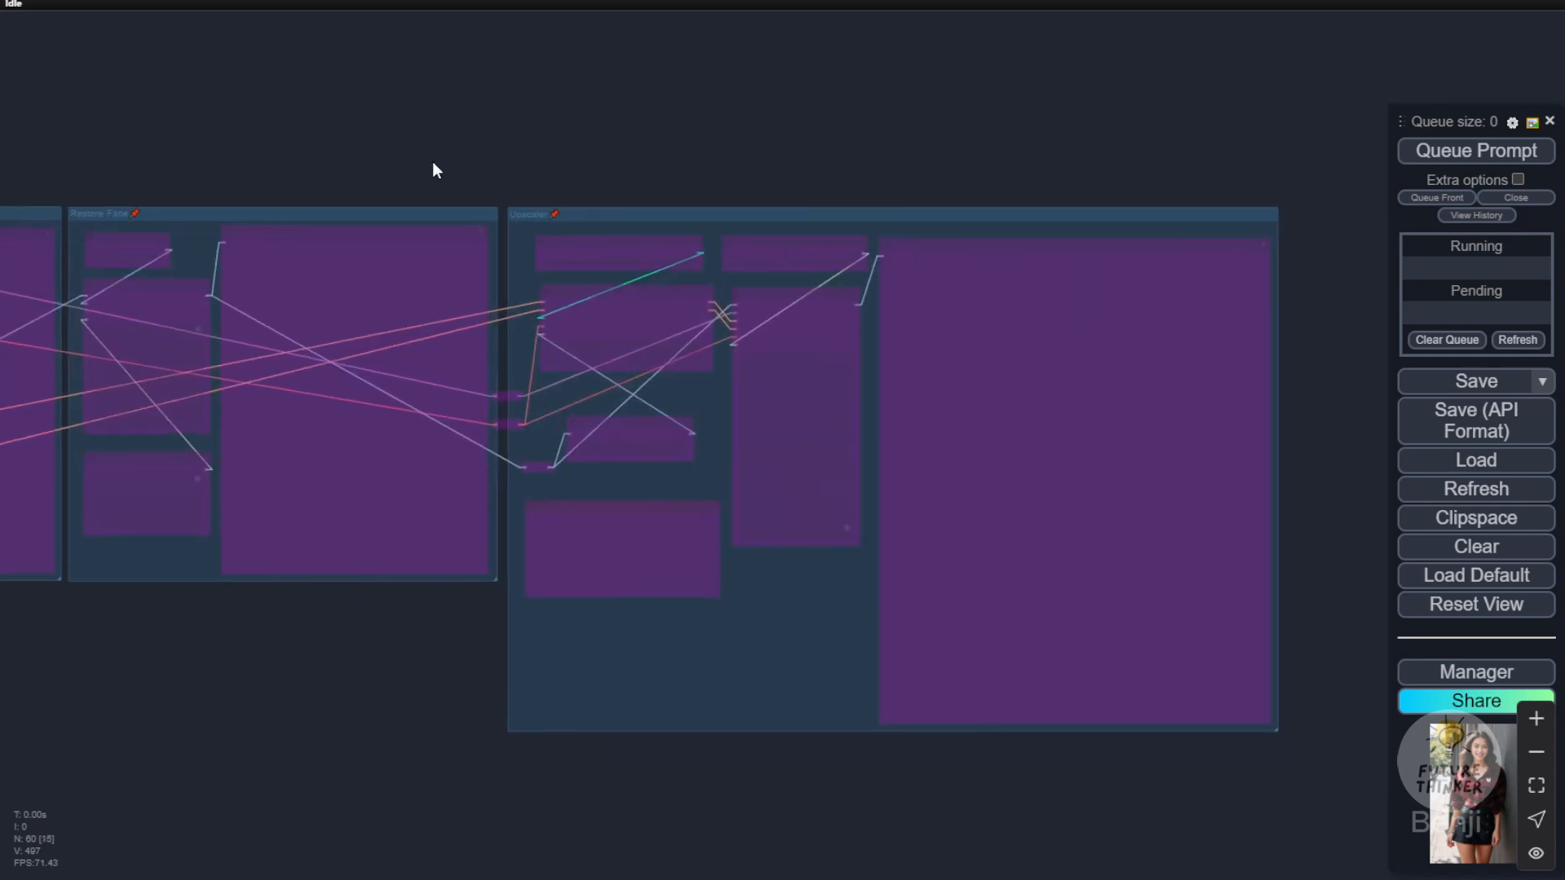
drag(685, 154, 1454, 142)
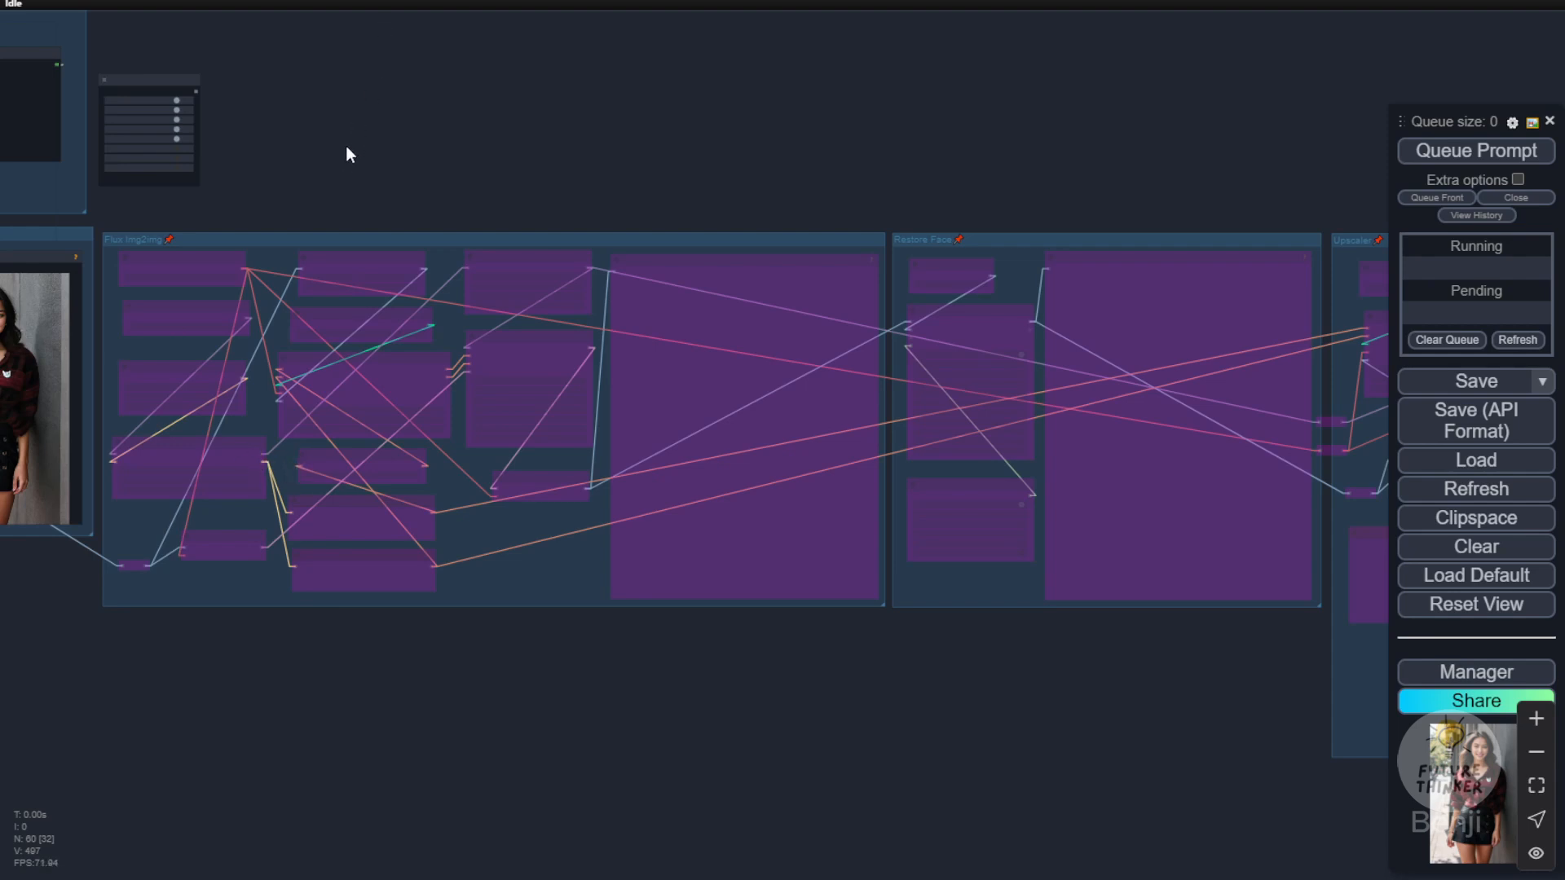
scroll(346, 145, down, 4)
drag(381, 144, 1055, 238)
scroll(523, 95, up, 3)
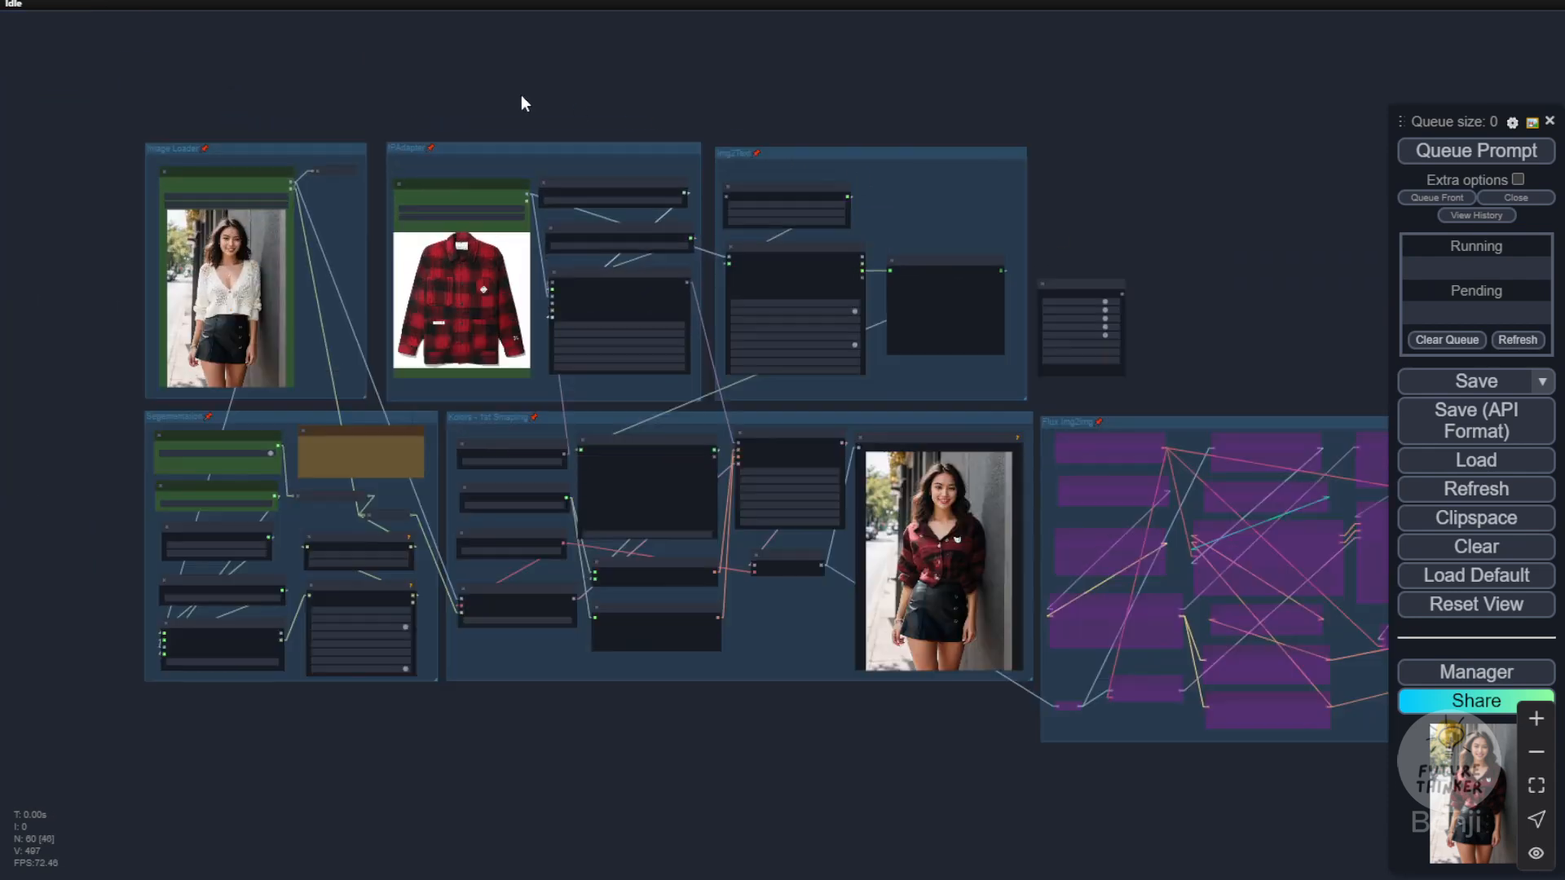